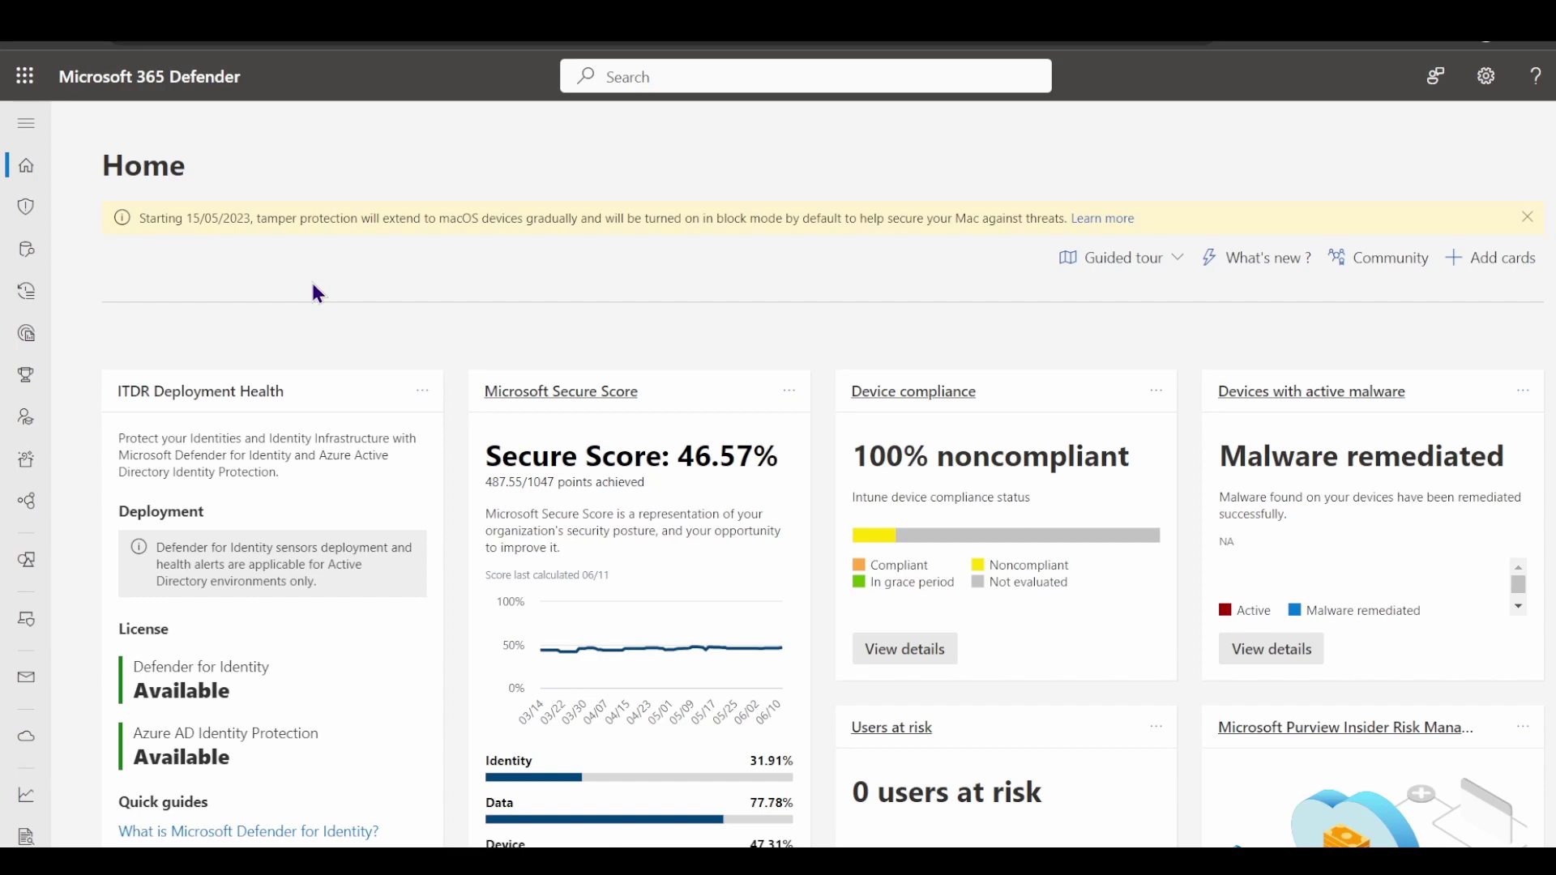
Open Attack simulation training under Email & collaboration and collapse the navigation menu.
click(29, 130)
mouse_move(124, 272)
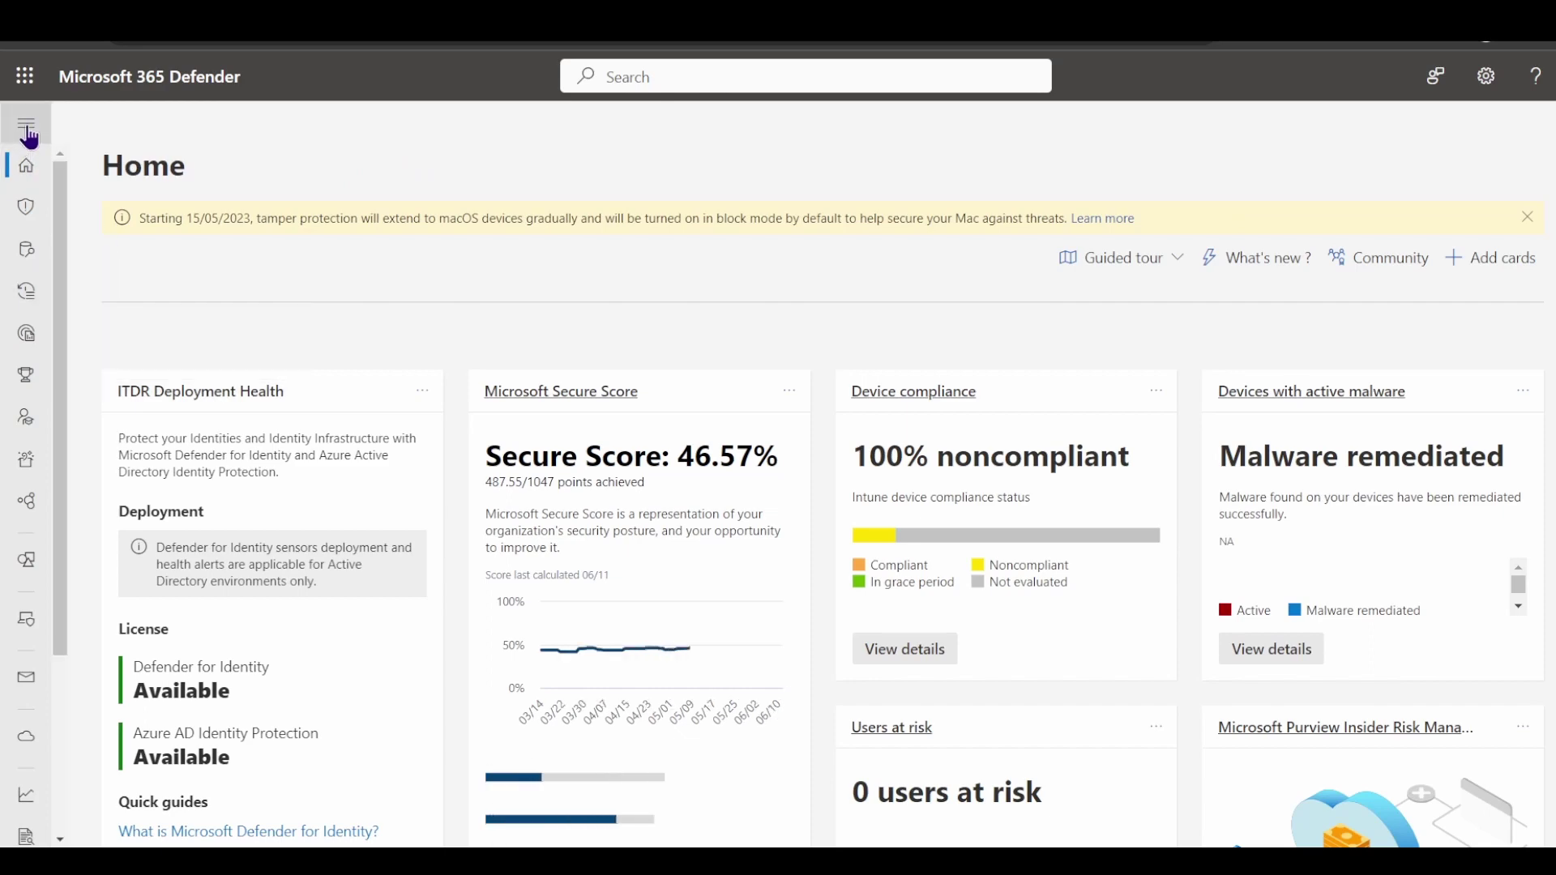
mouse_move(45, 375)
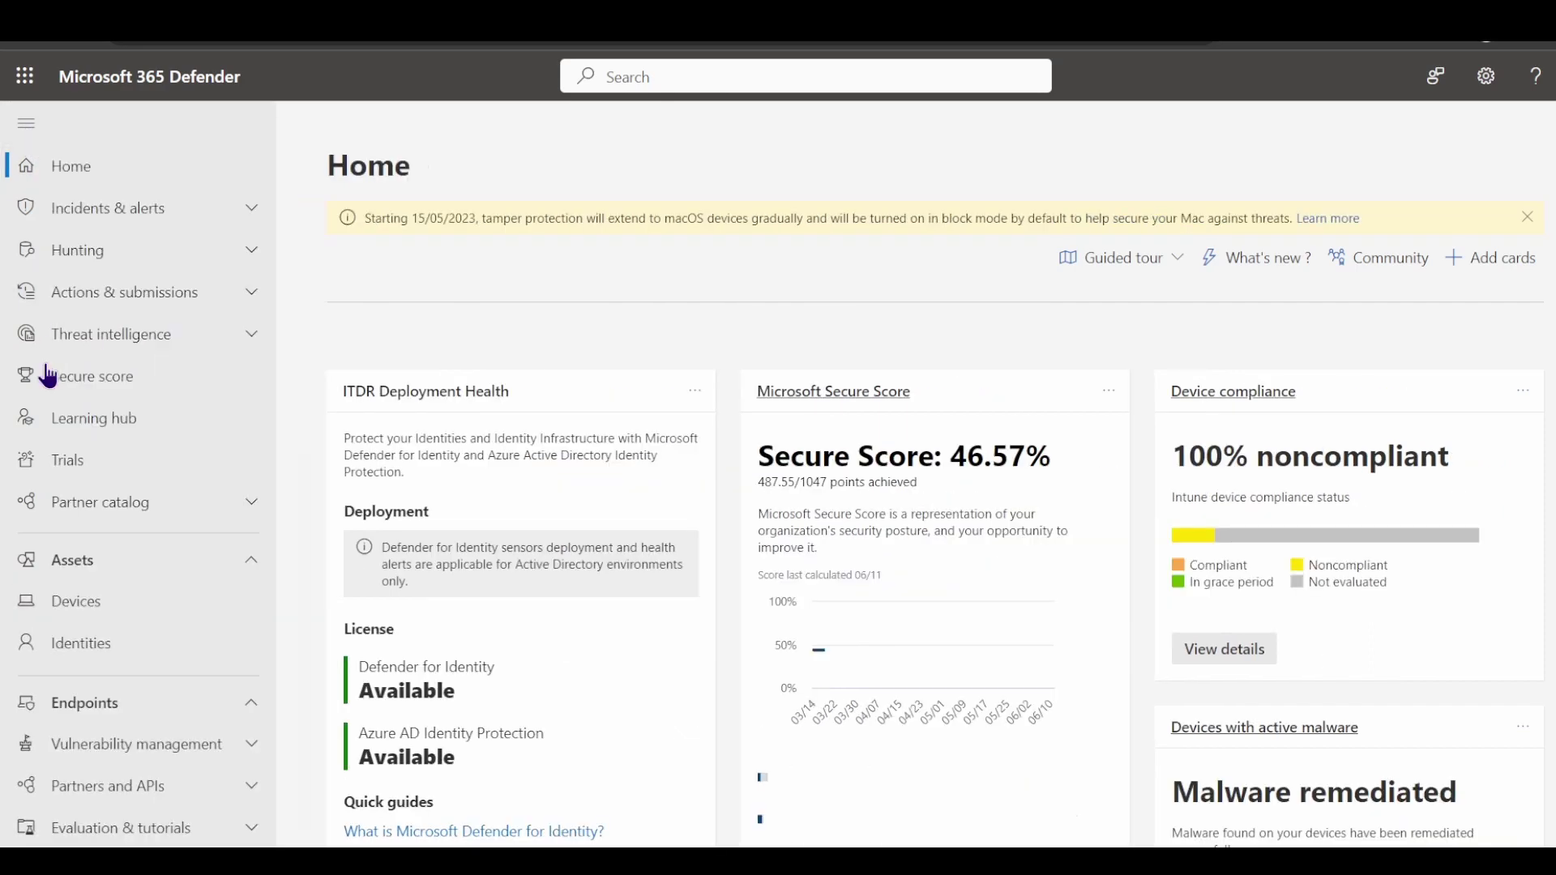
scroll(46, 375, down, 3)
scroll(47, 375, down, 4)
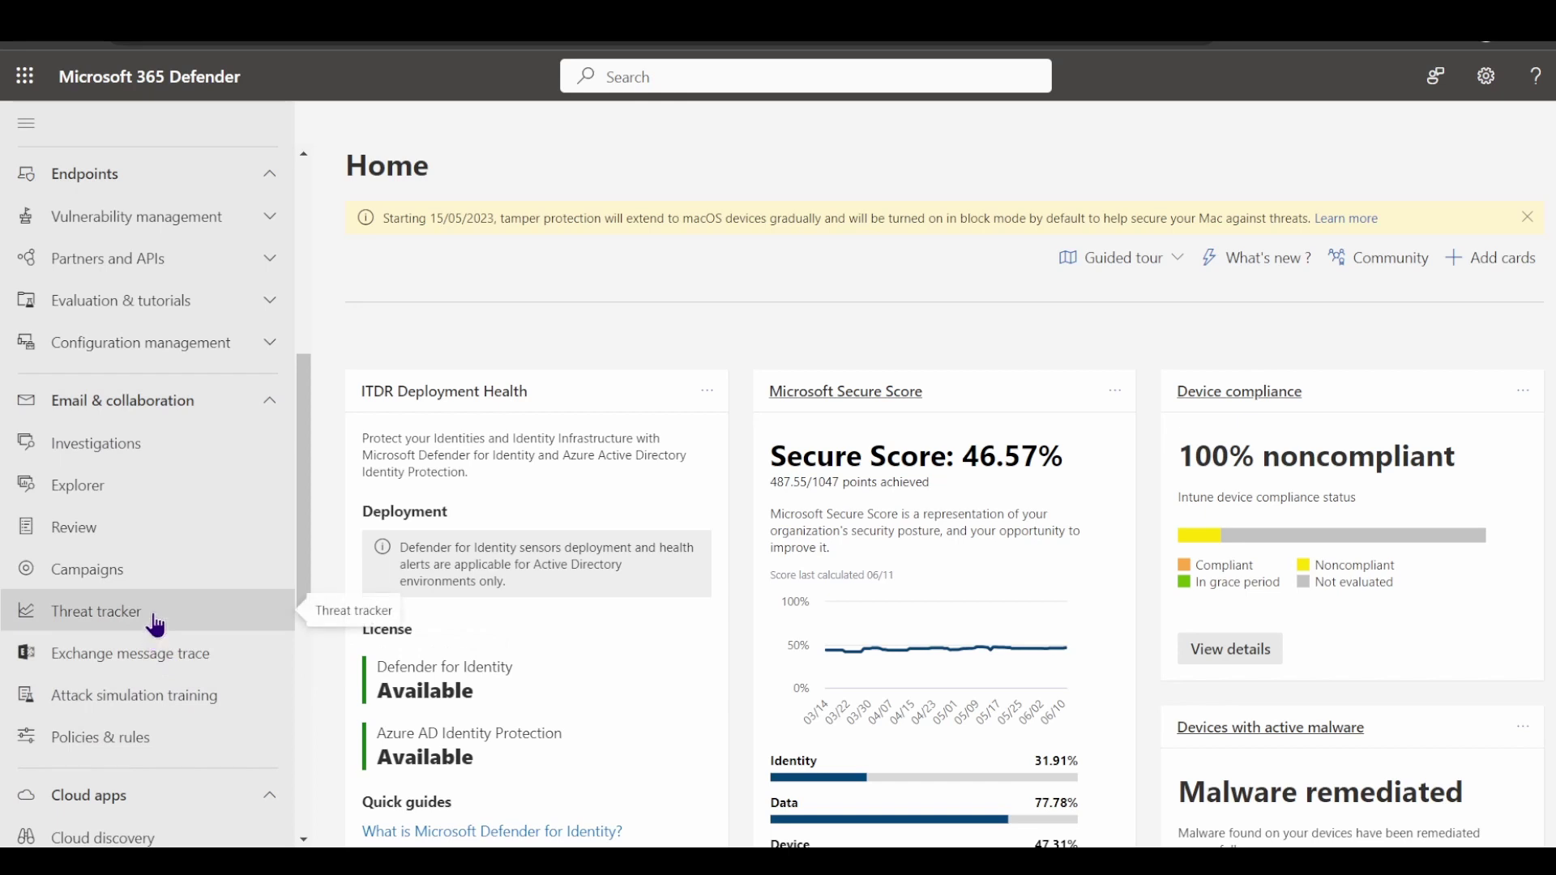
click(142, 709)
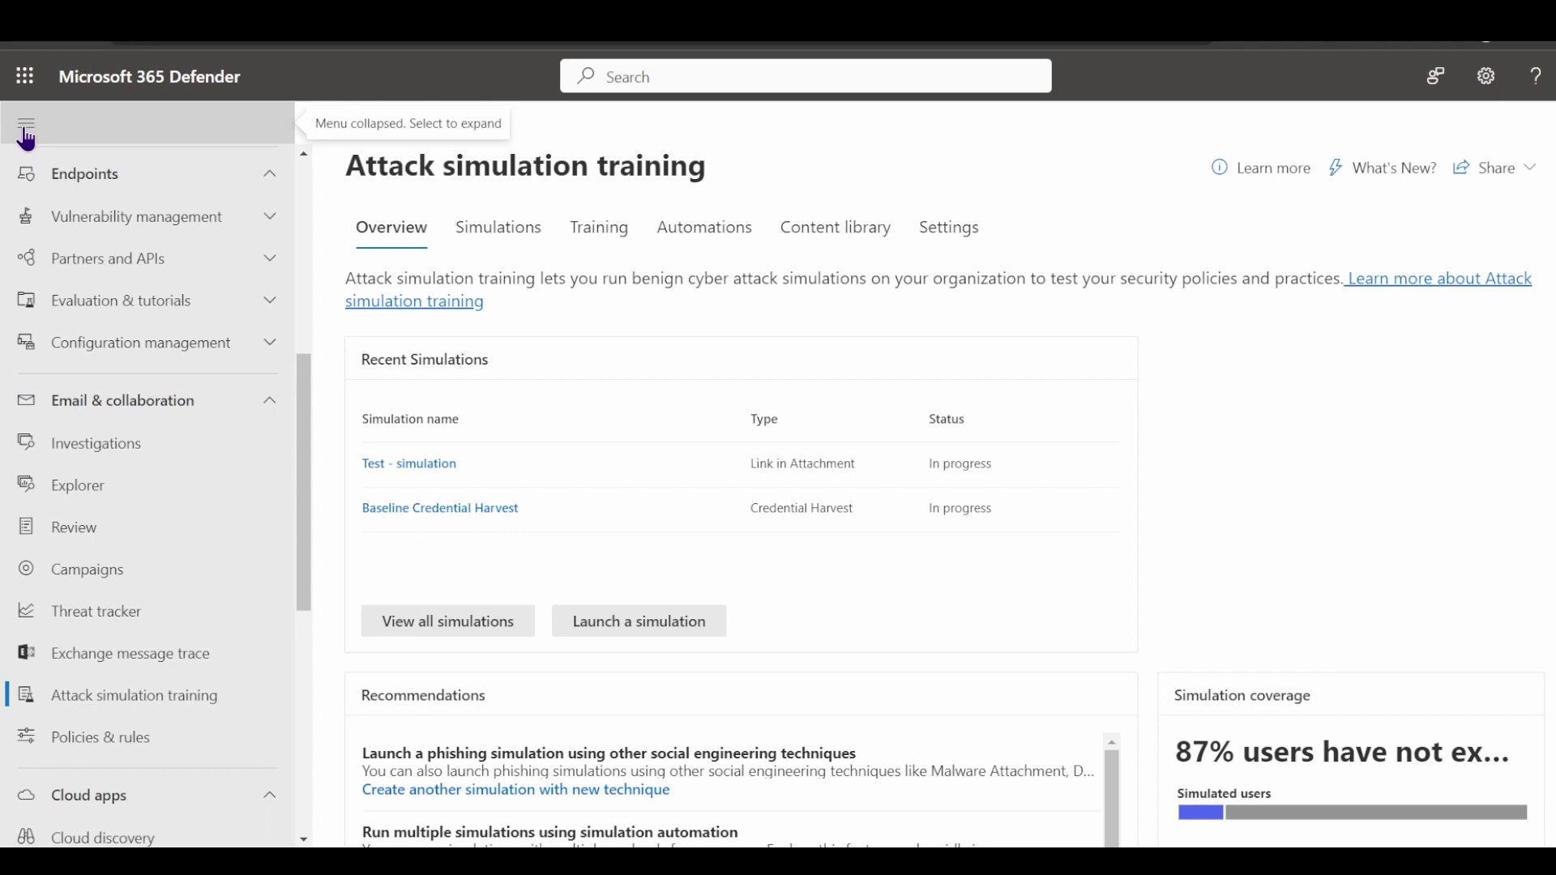
click(26, 130)
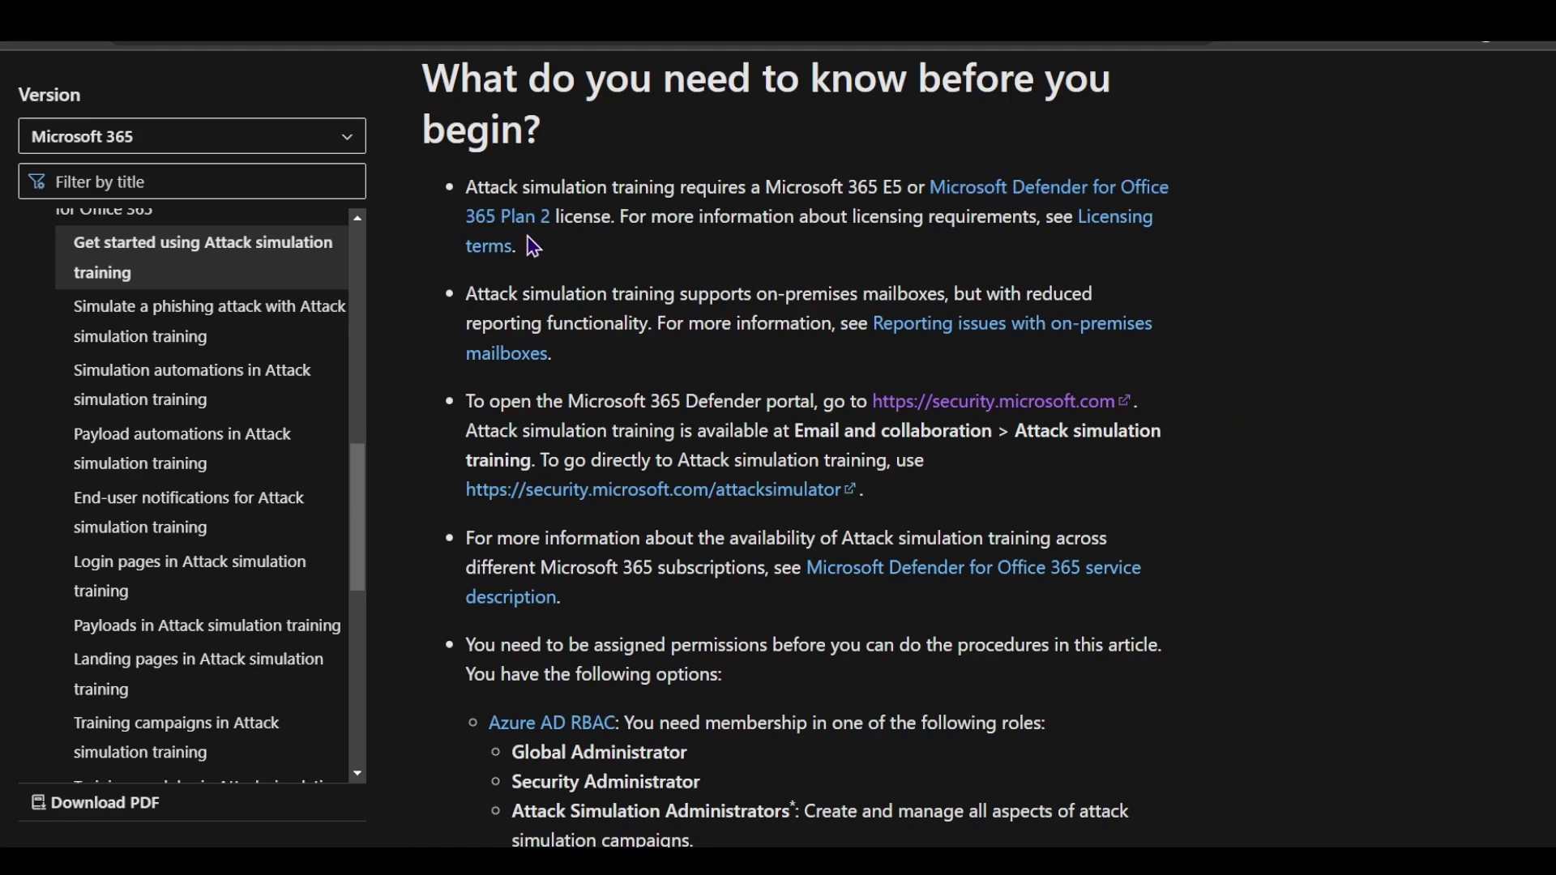
Switch to the Attack simulation training documentation and read the licensing, on-premises mailbox and permission requirements.
drag(519, 249, 484, 208)
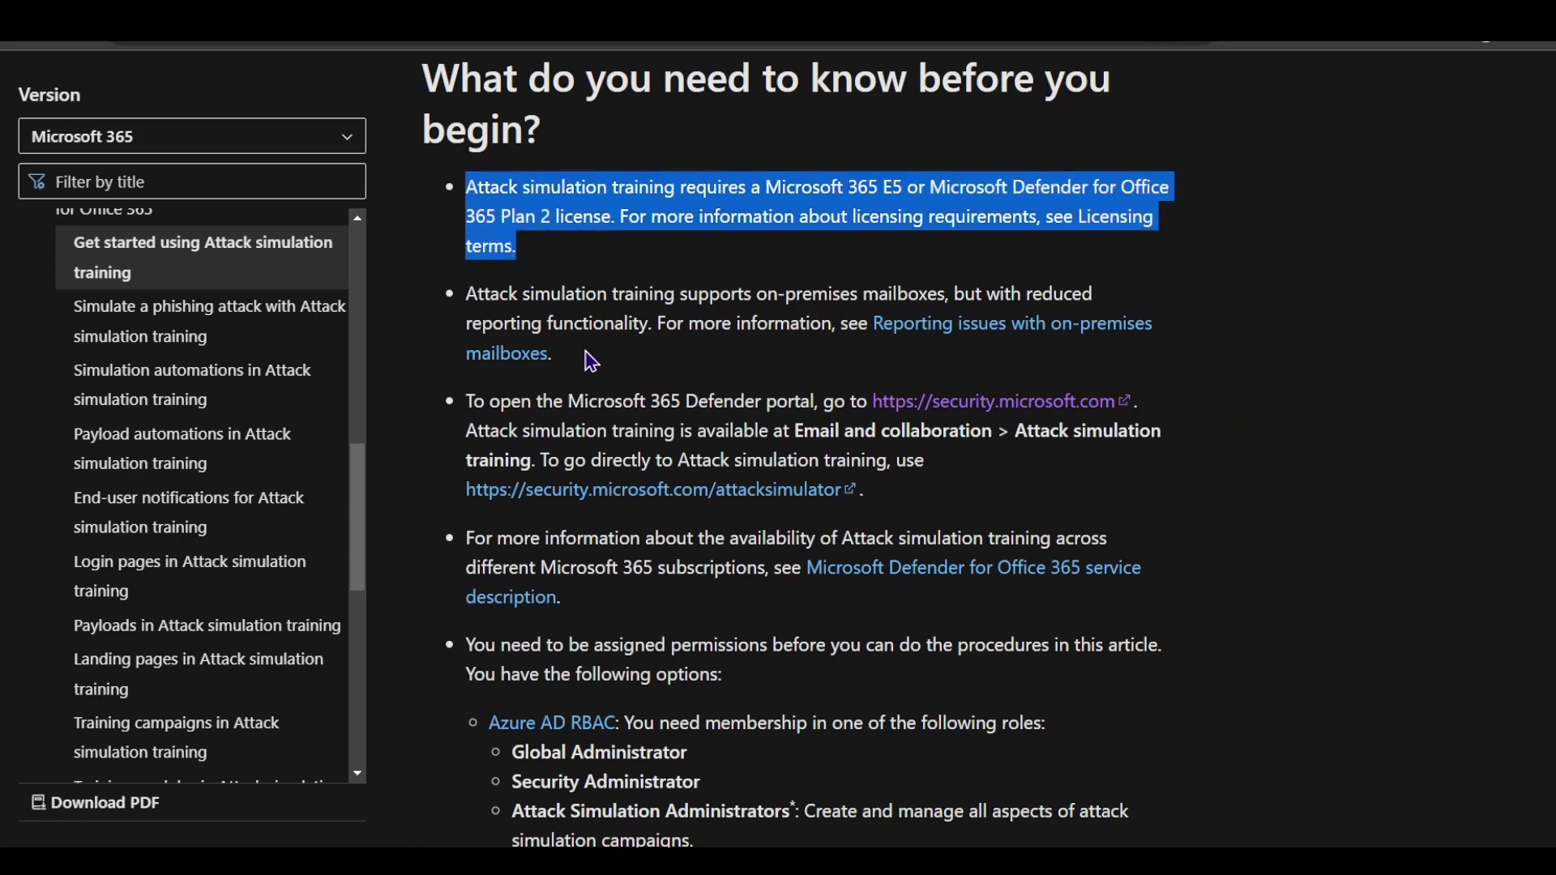
click(471, 295)
drag(470, 293, 572, 358)
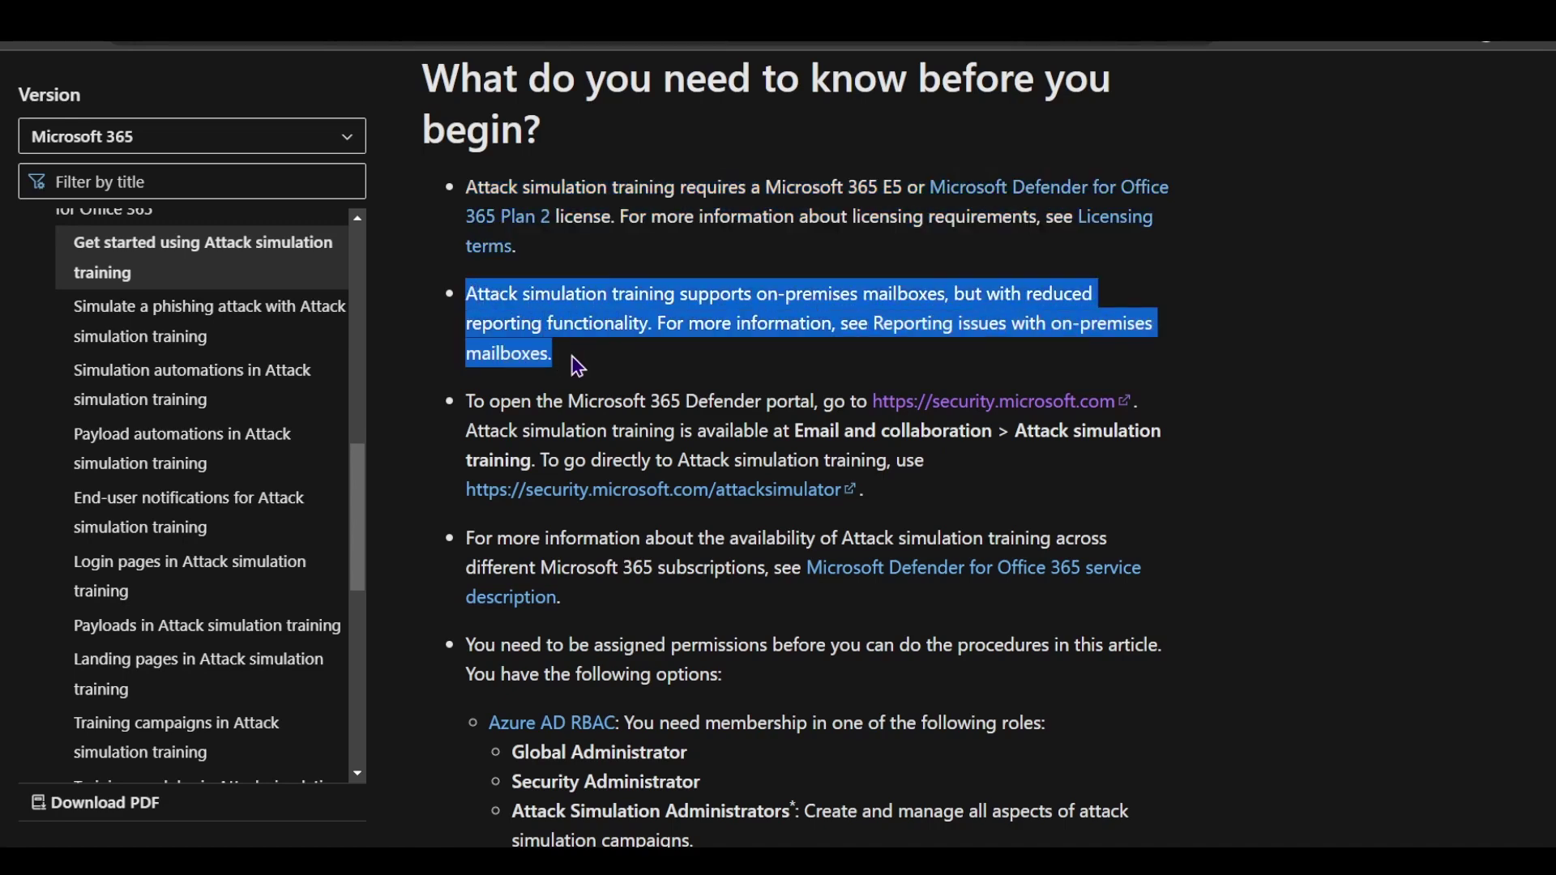
click(574, 358)
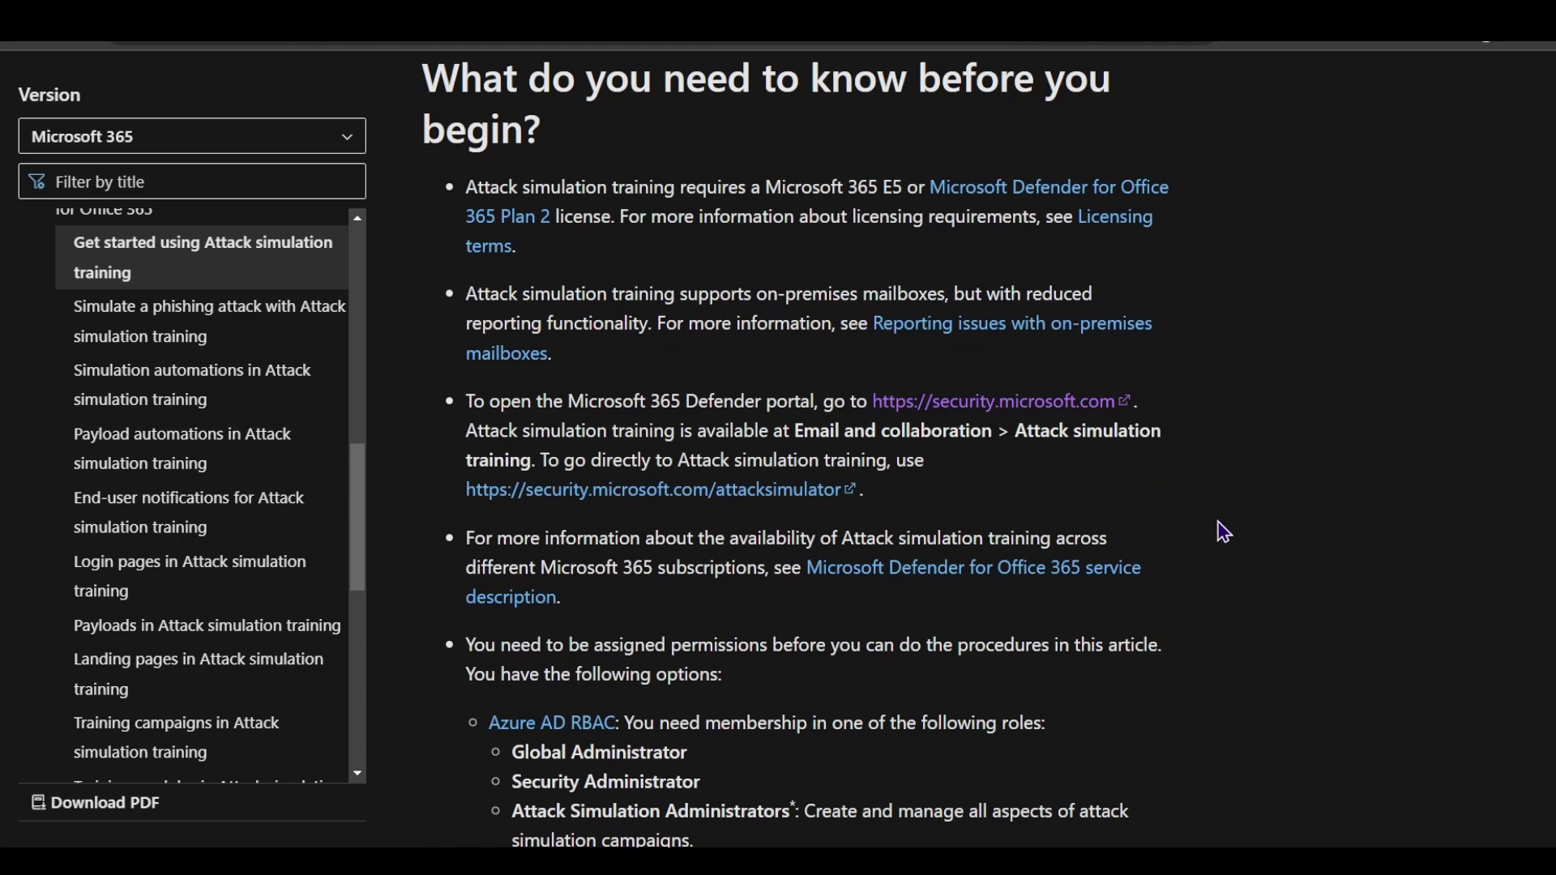
scroll(1223, 532, down, 4)
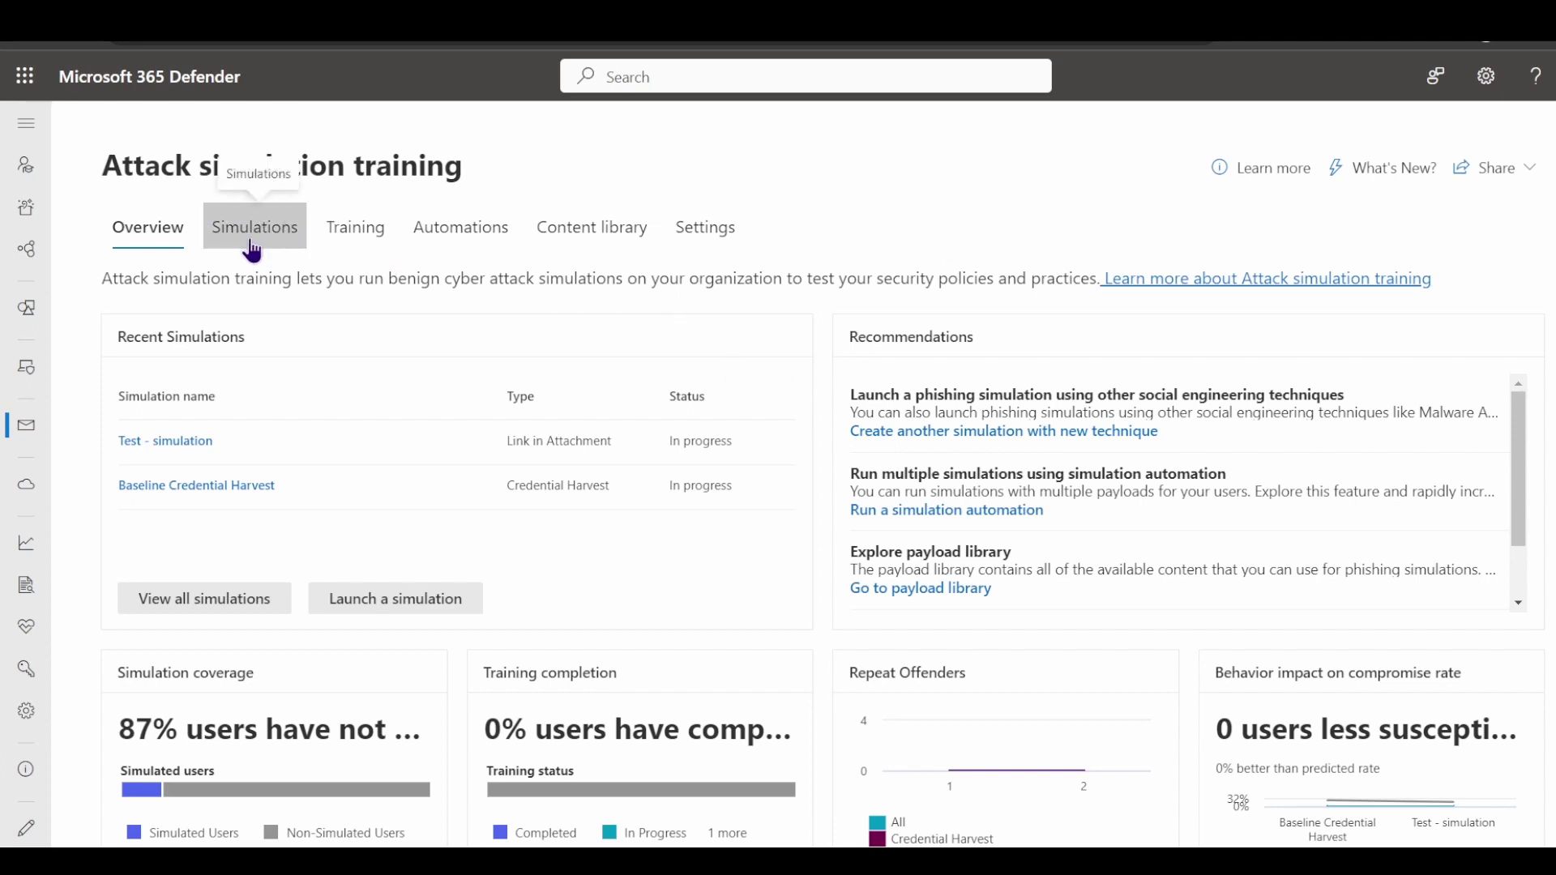
Review the Attack simulation training overview and start creating a new simulation from the simulations list.
scroll(821, 600, down, 1)
scroll(824, 604, down, 1)
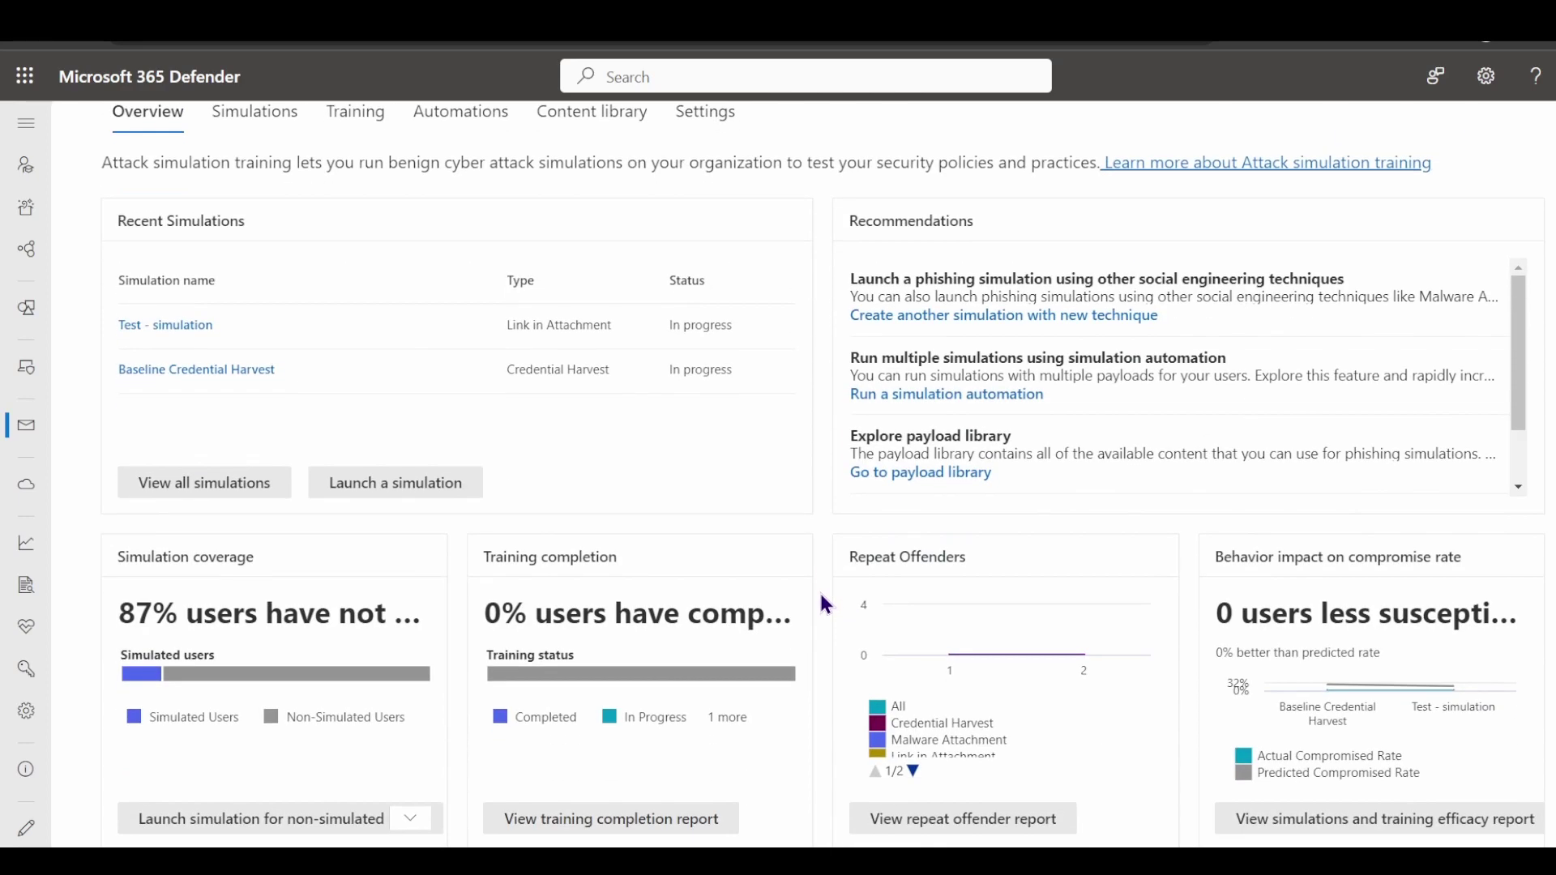
scroll(729, 458, up, 2)
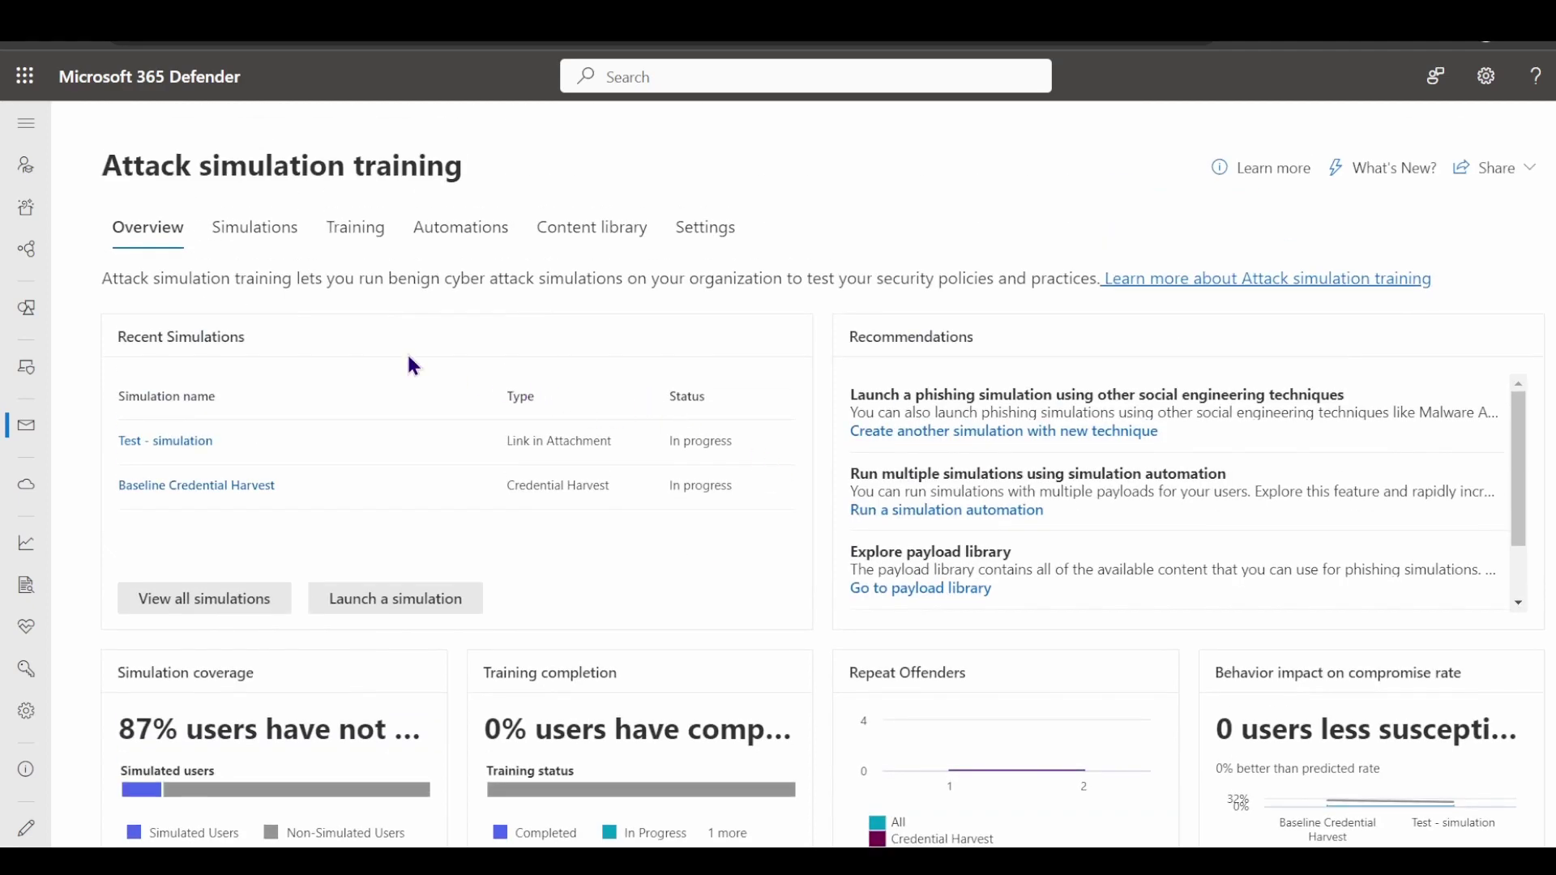
click(246, 236)
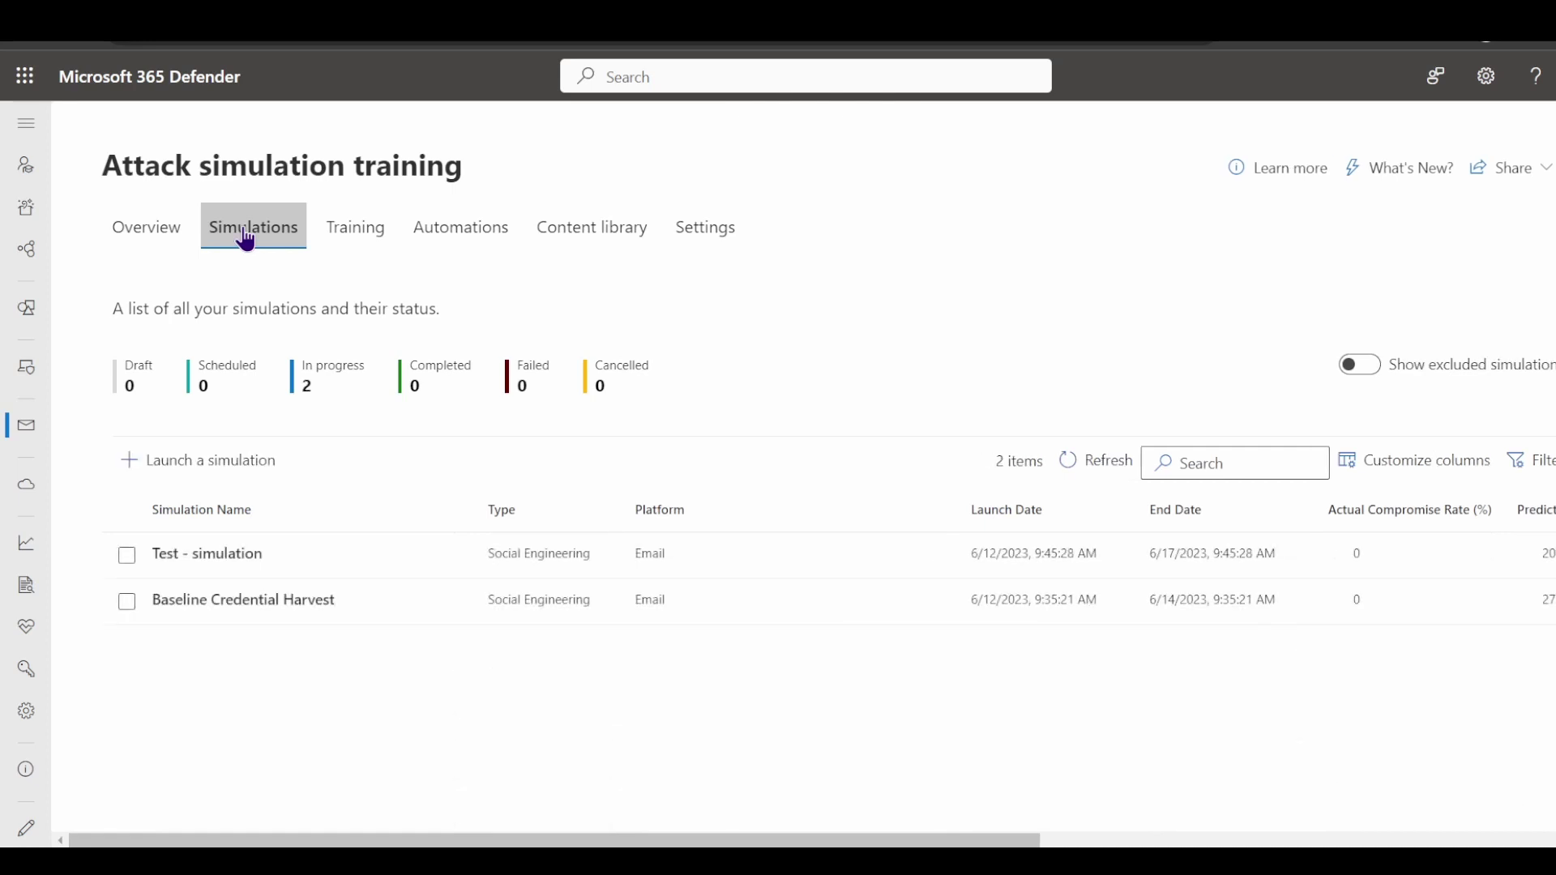
click(234, 478)
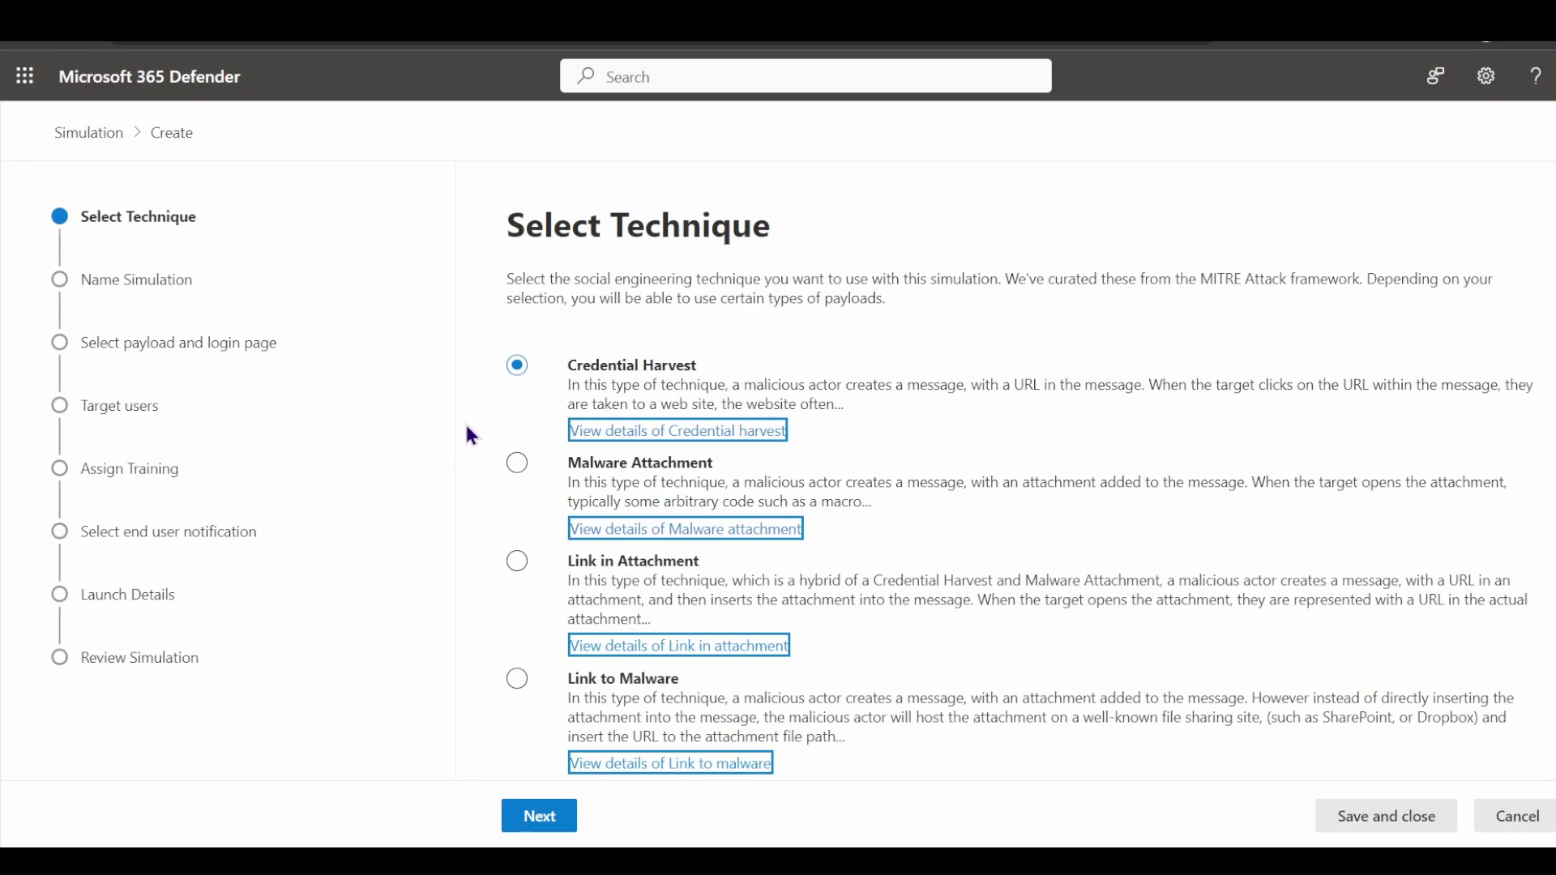
Compare the social engineering techniques, choose Link in Attachment for the simulation and continue to naming.
scroll(521, 446, down, 3)
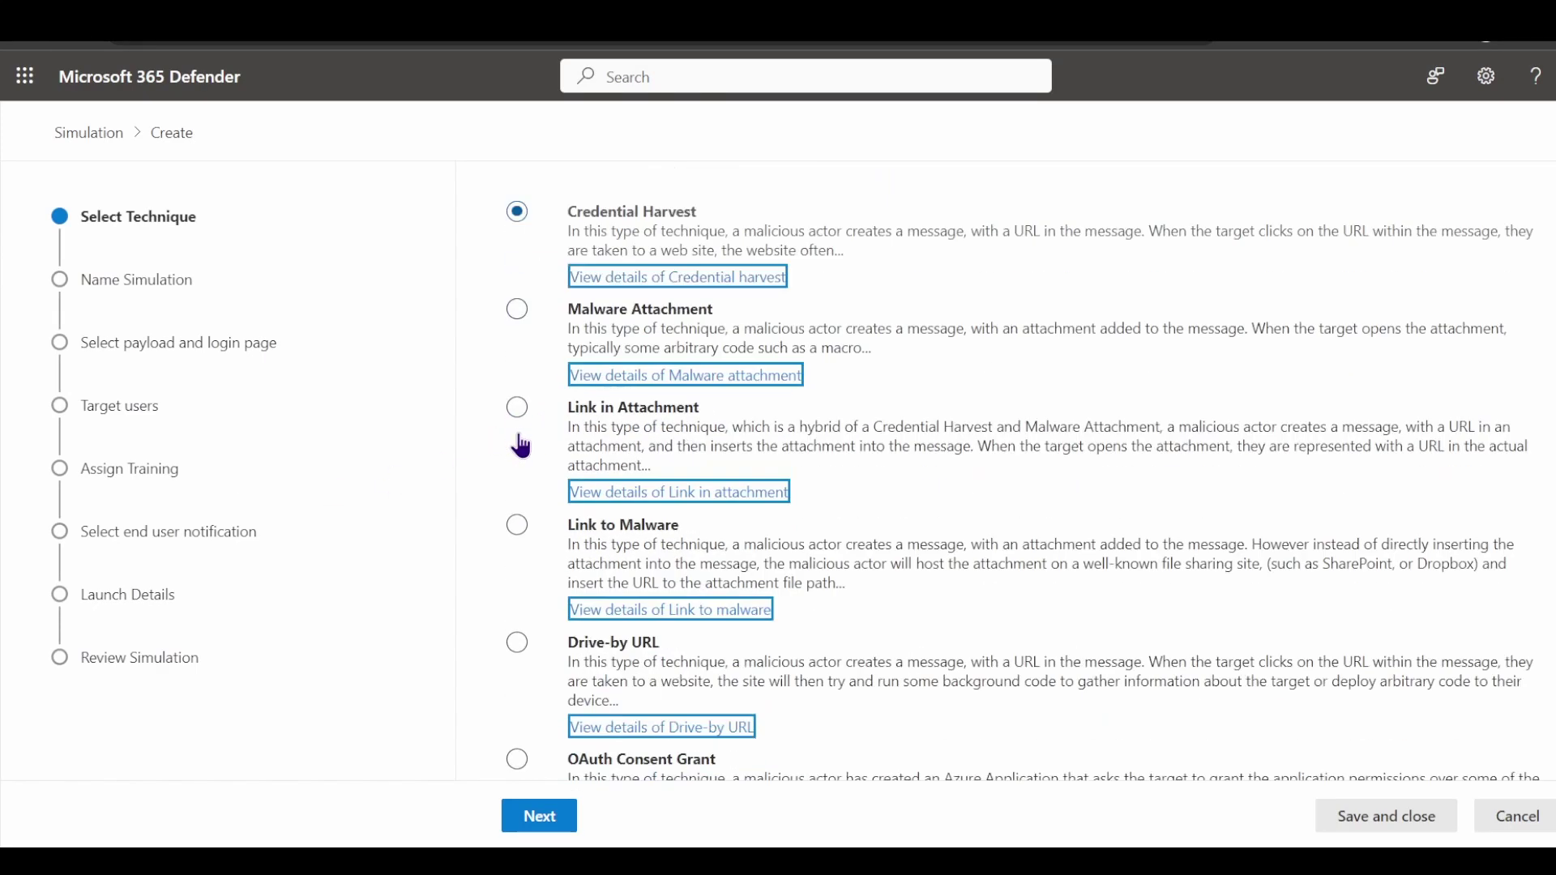
scroll(521, 445, up, 4)
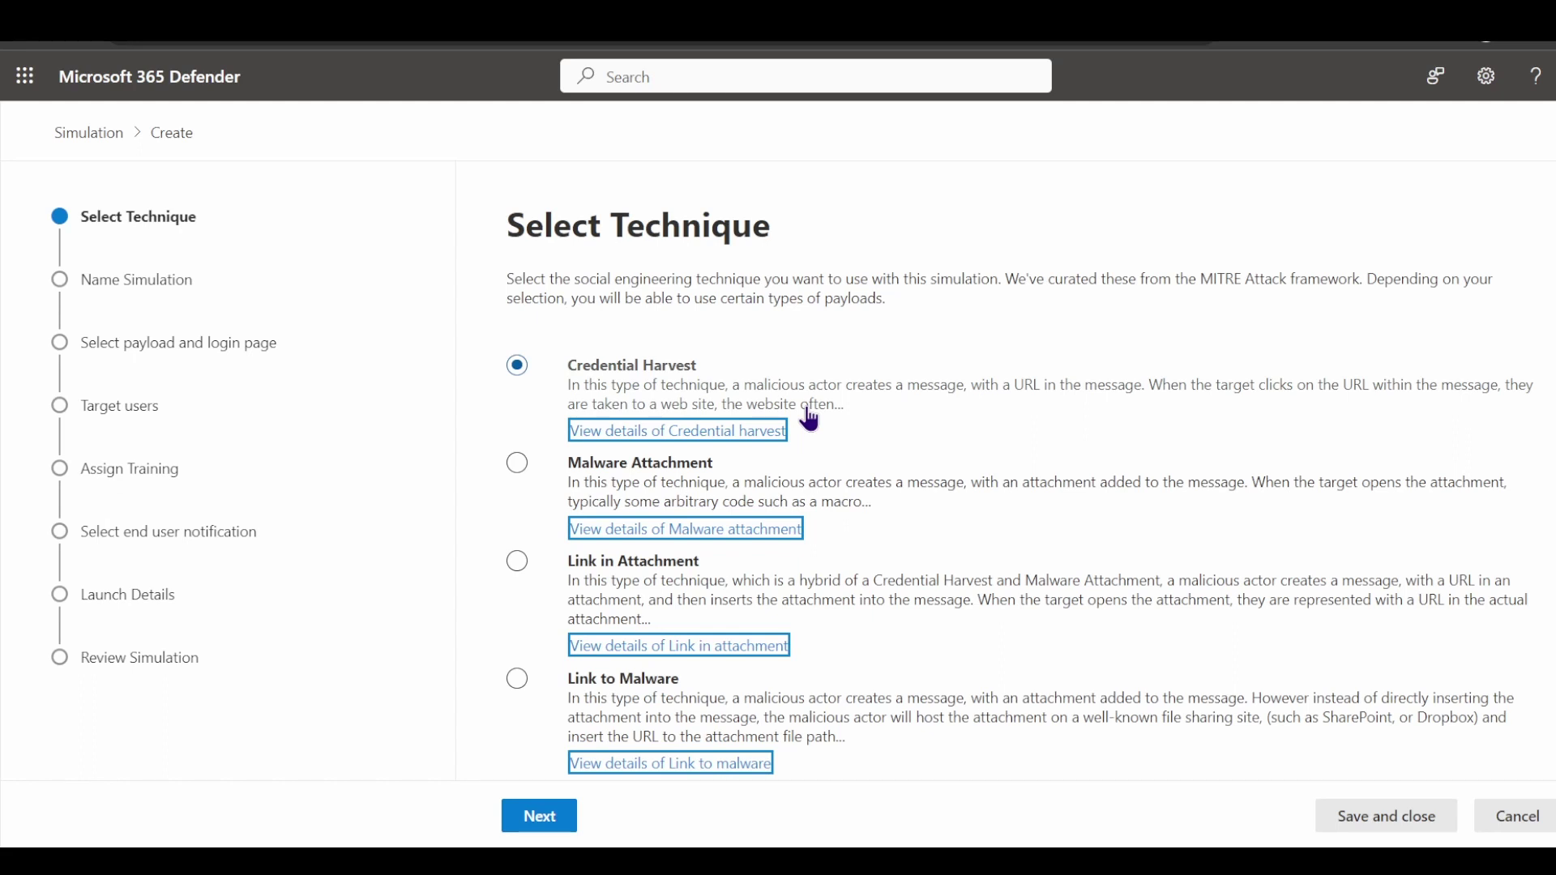
click(515, 485)
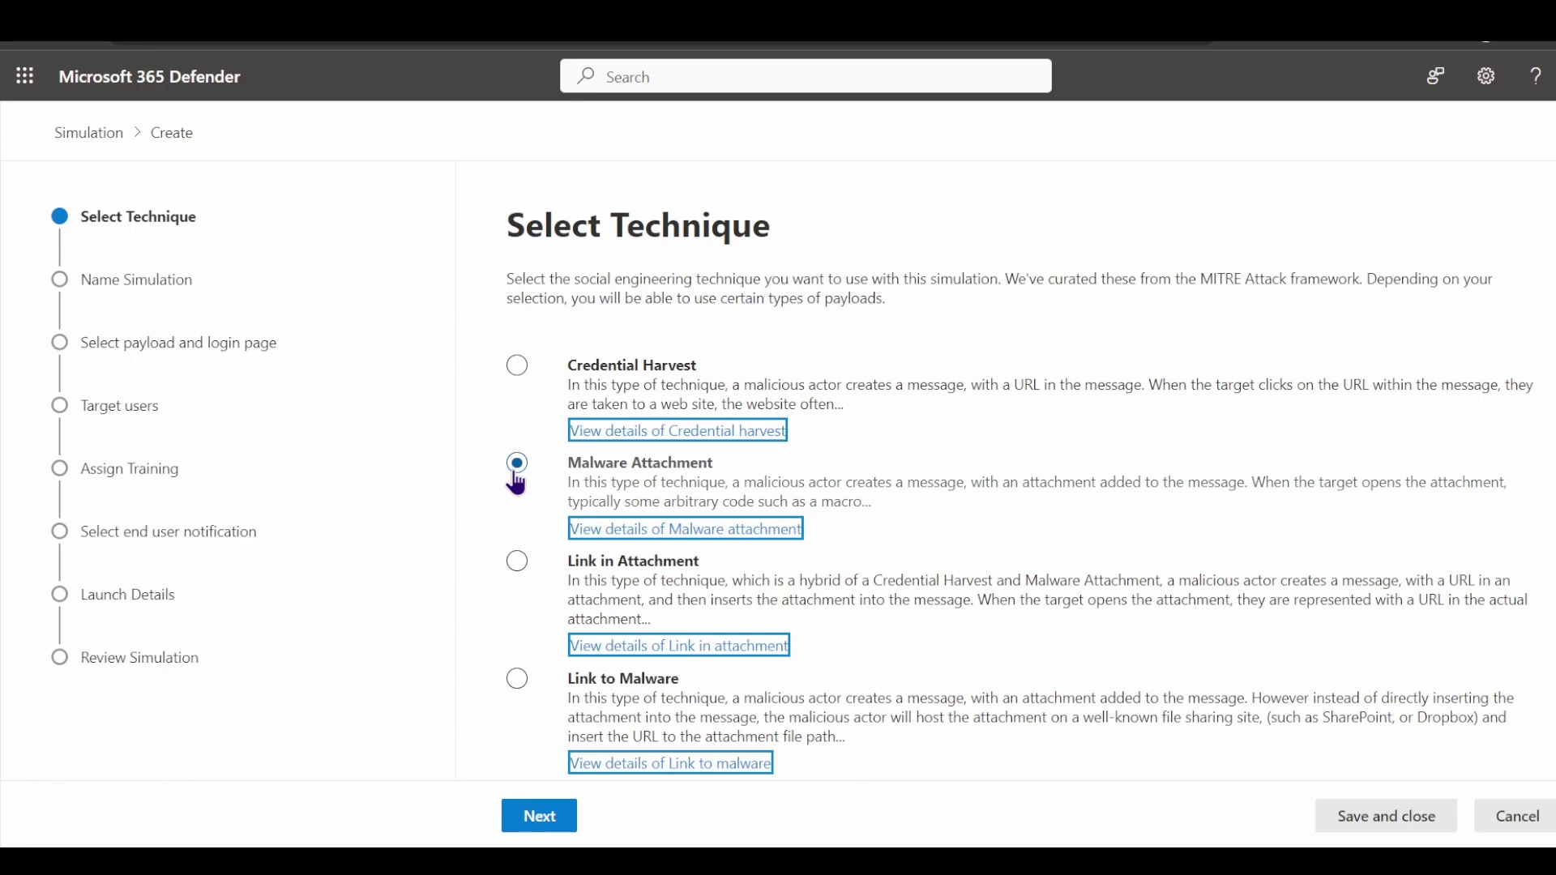
scroll(535, 519, down, 1)
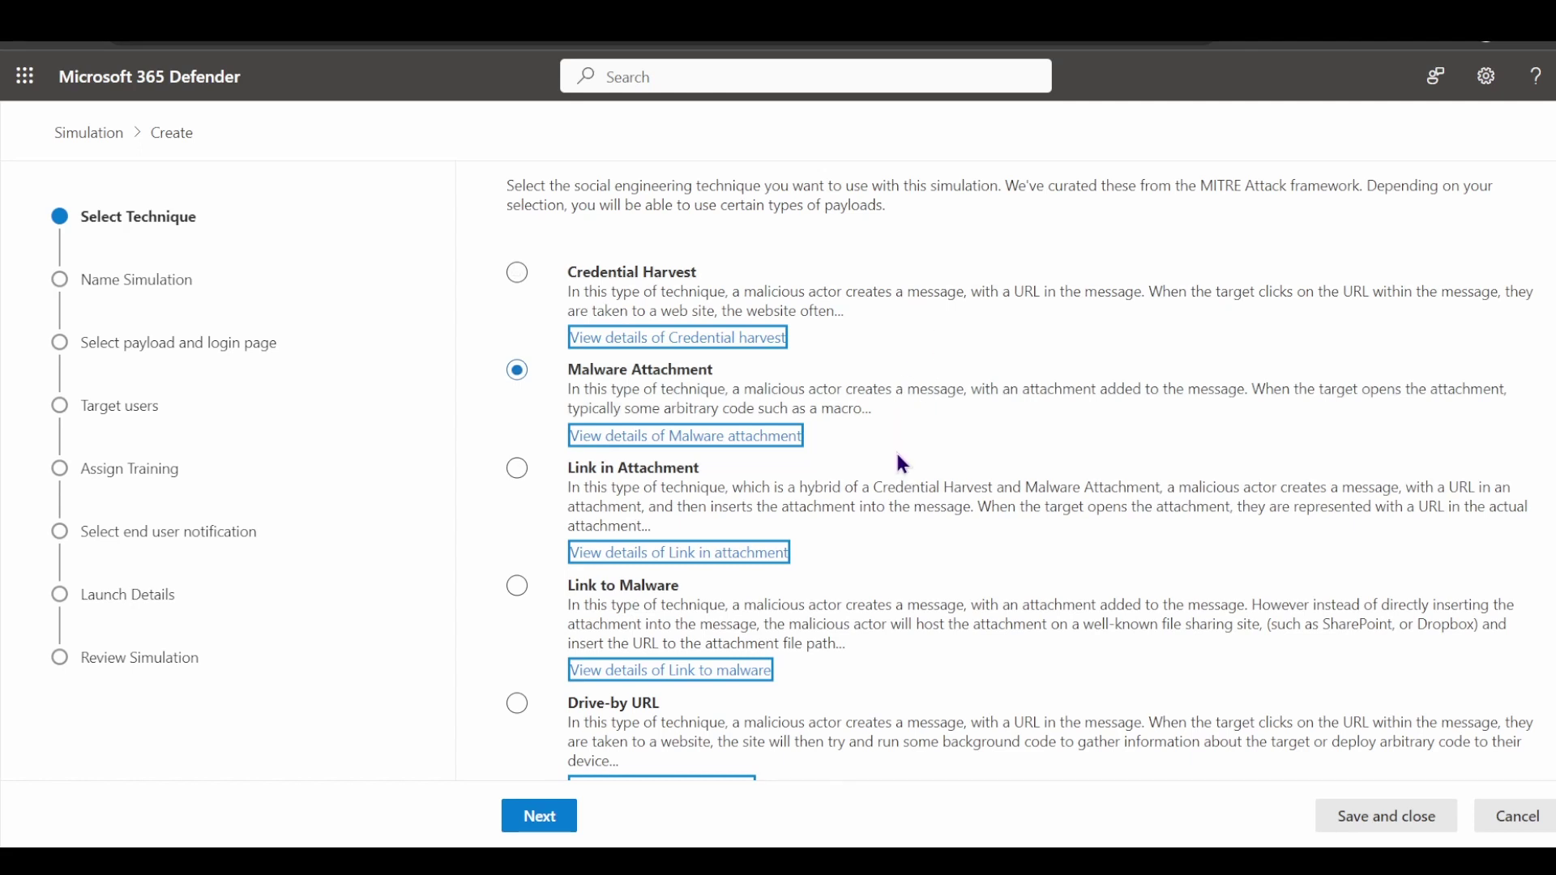
click(900, 508)
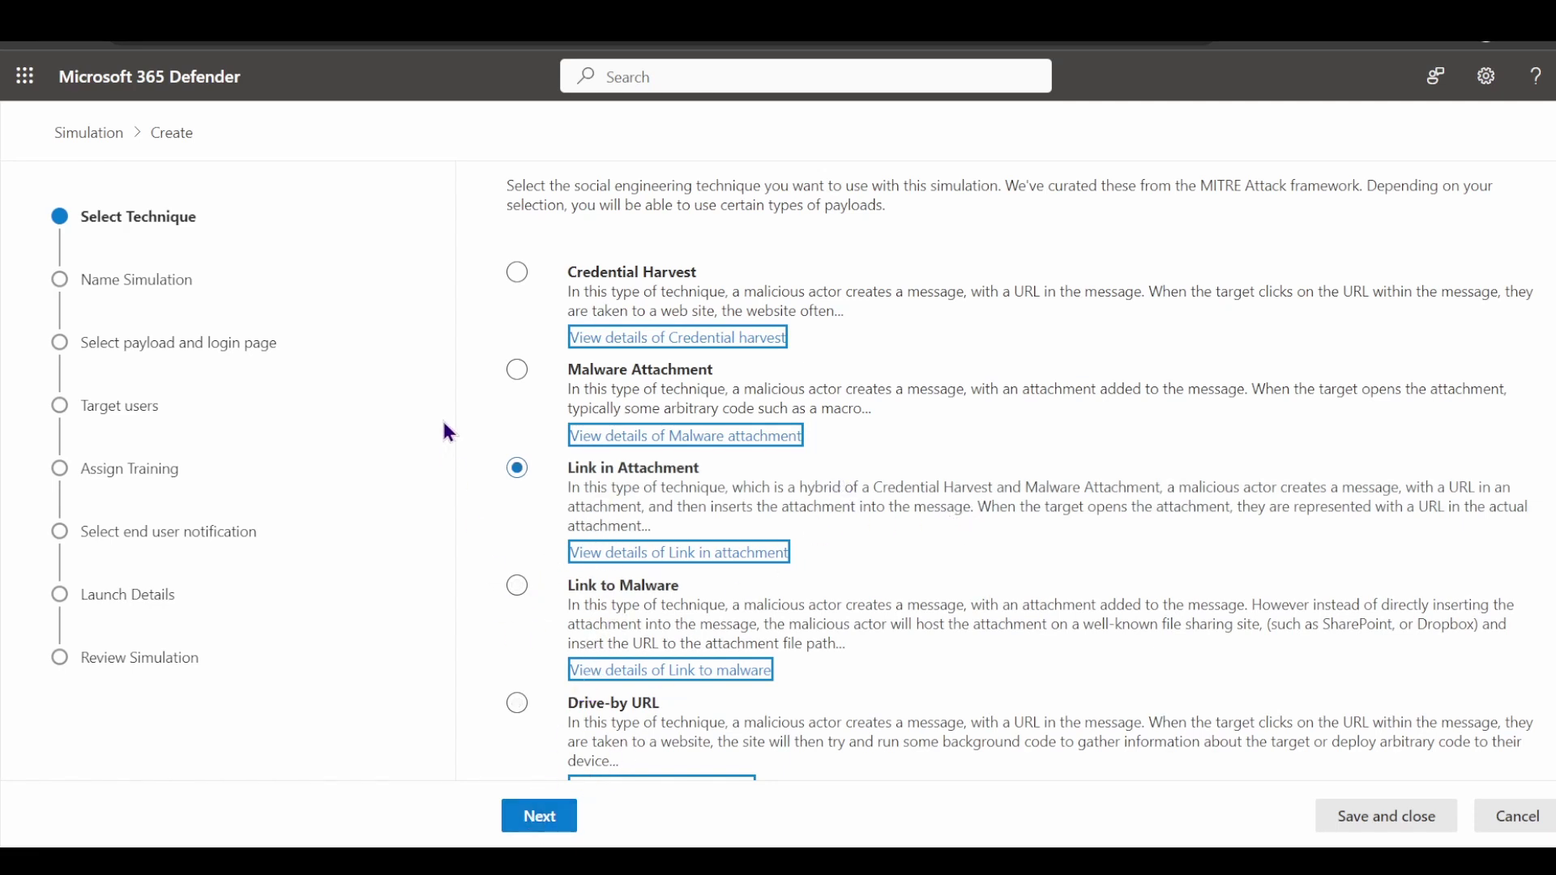
scroll(596, 531, down, 1)
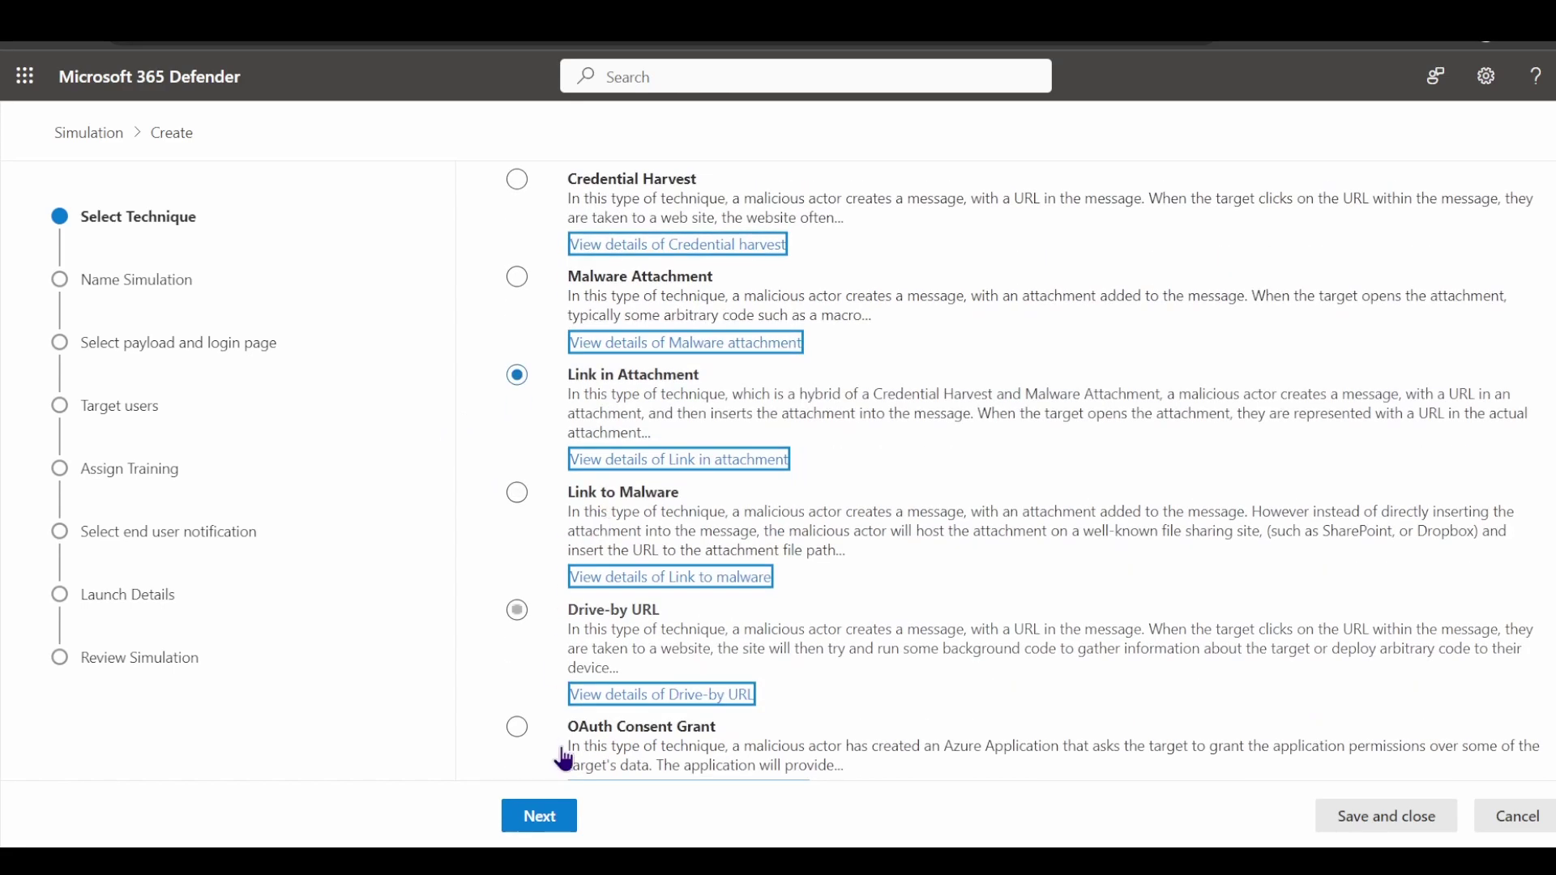
click(539, 819)
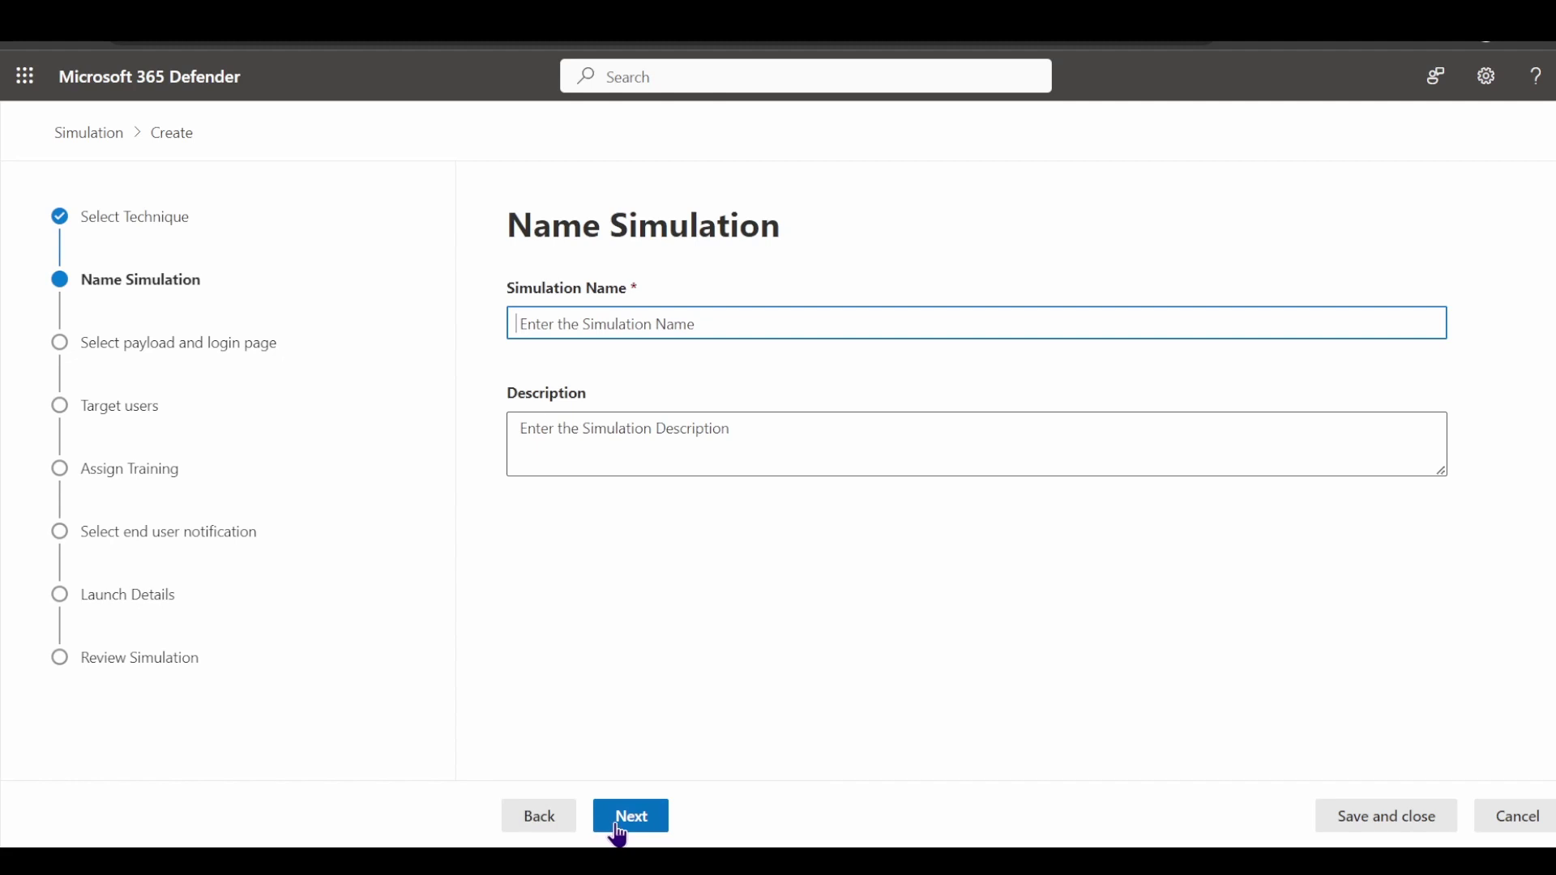
Name the simulation "Test simulation" and continue to payload and login page selection.
text(Test simulation)
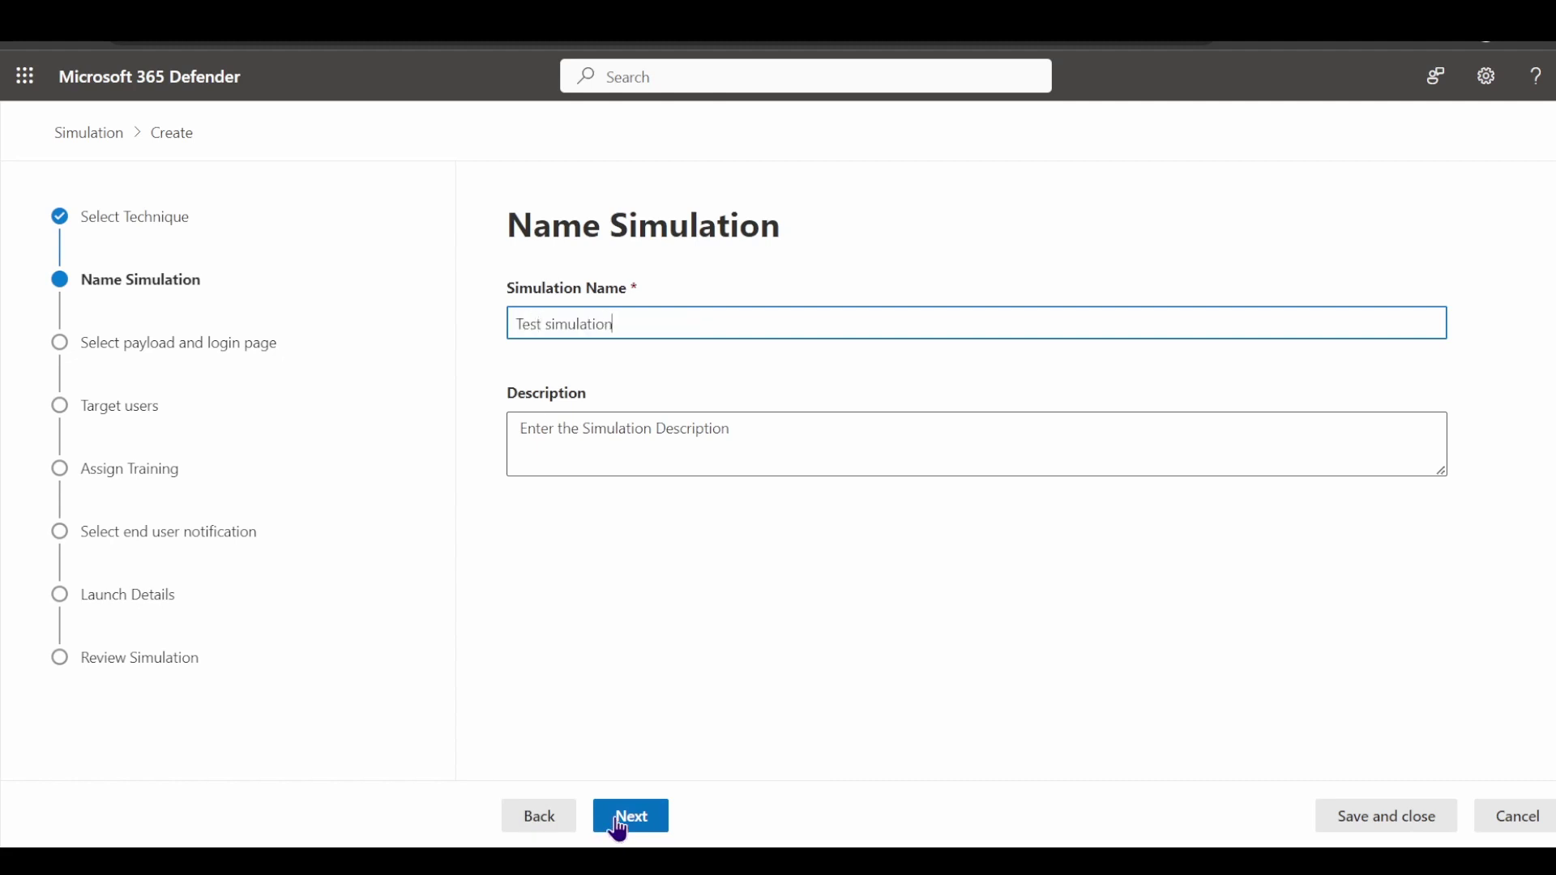
click(618, 824)
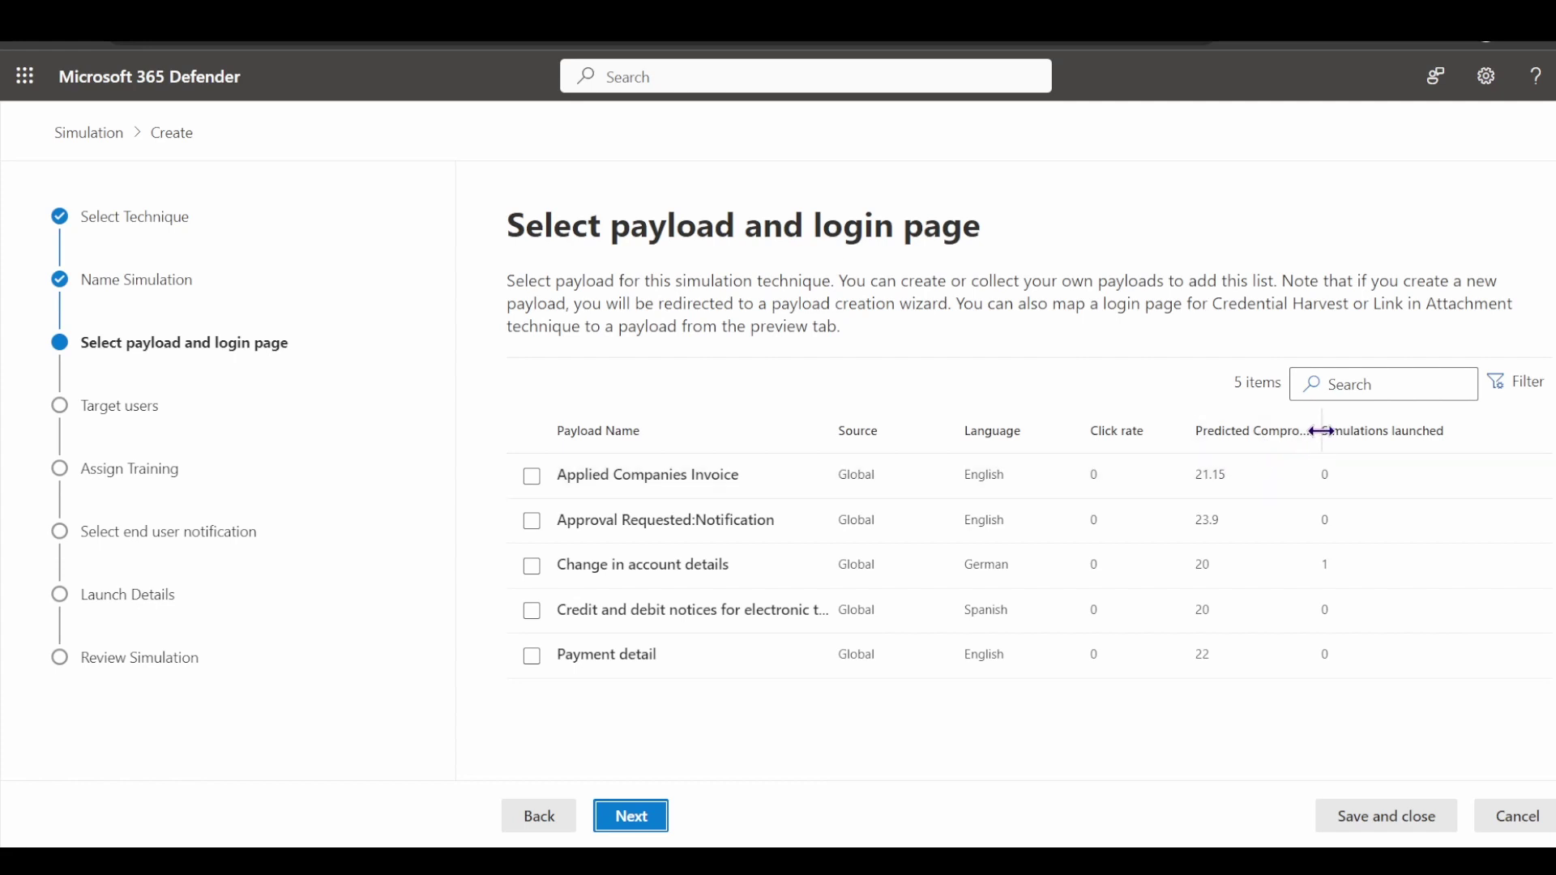
Widen the predicted compromise rate column and preview the email and attachment of the Change in account details payload.
drag(1322, 431, 1370, 431)
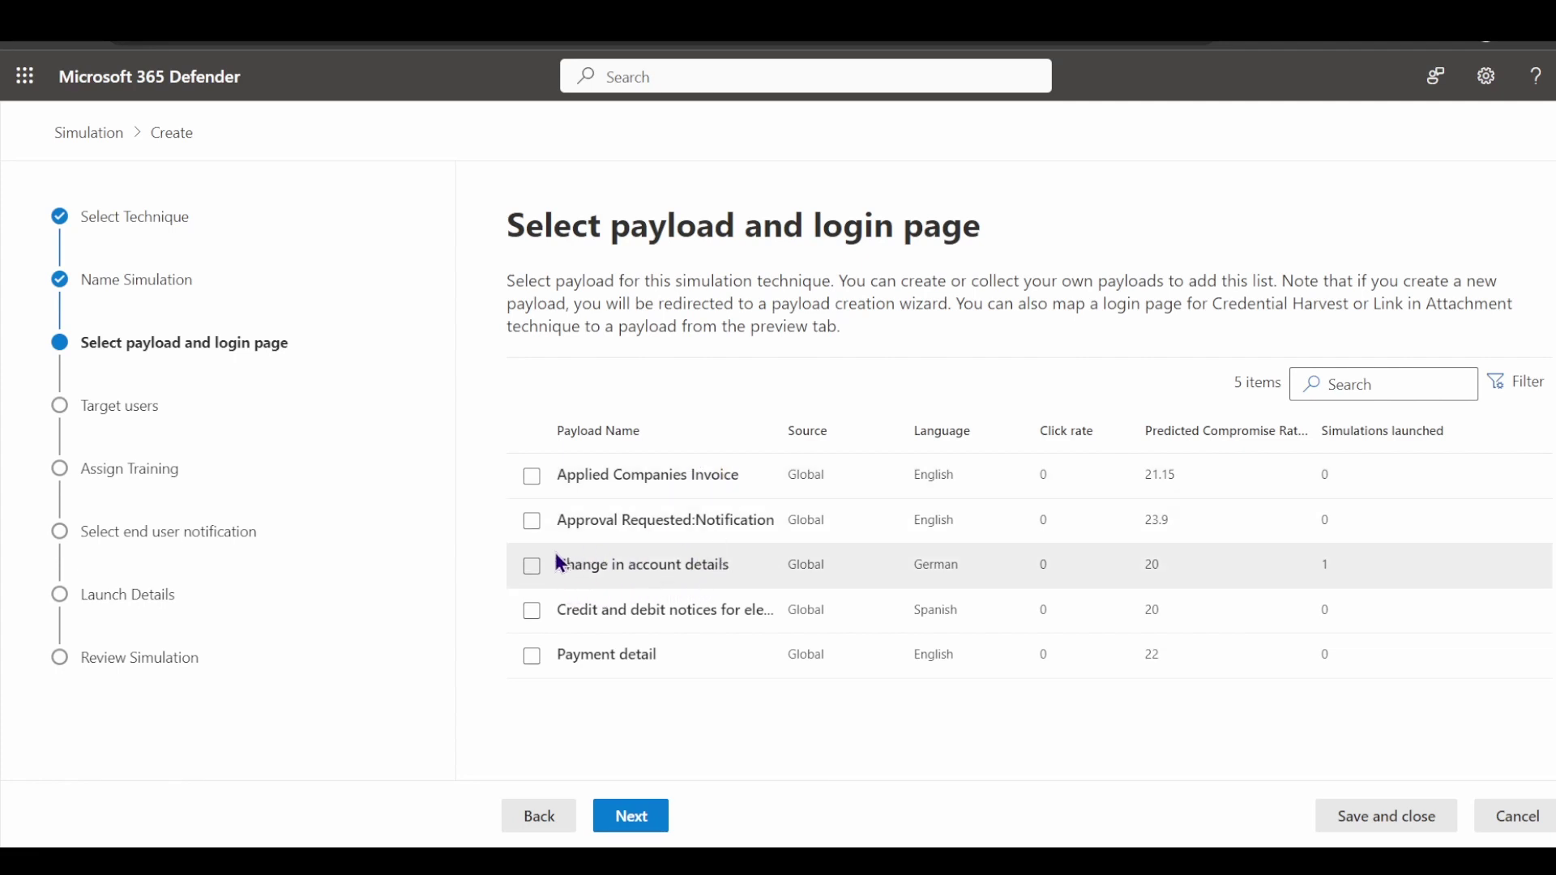
drag(560, 565, 743, 568)
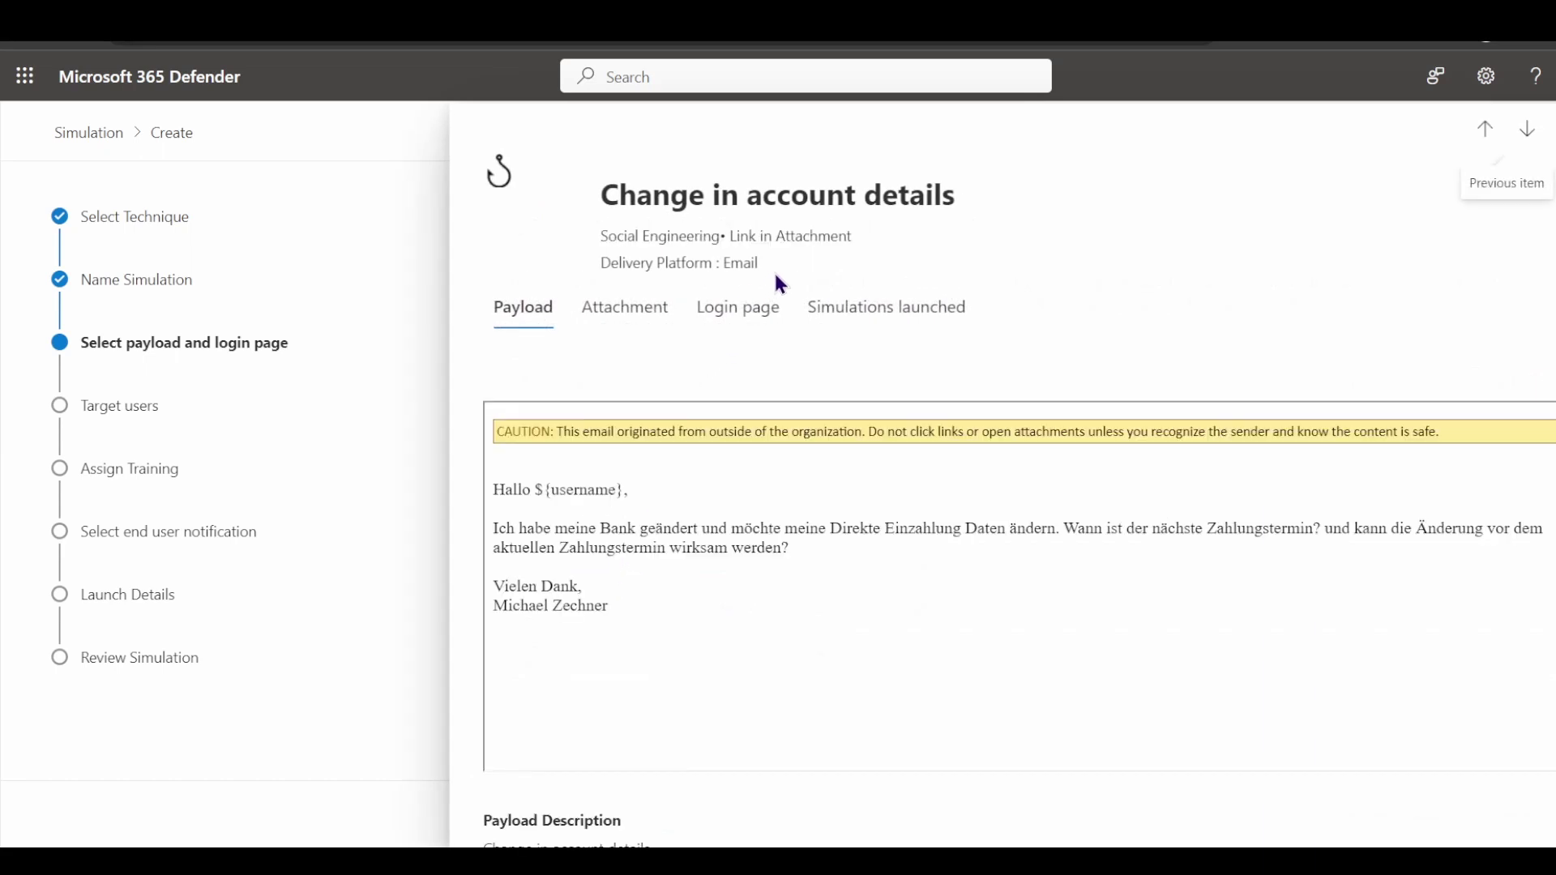
drag(623, 610, 464, 474)
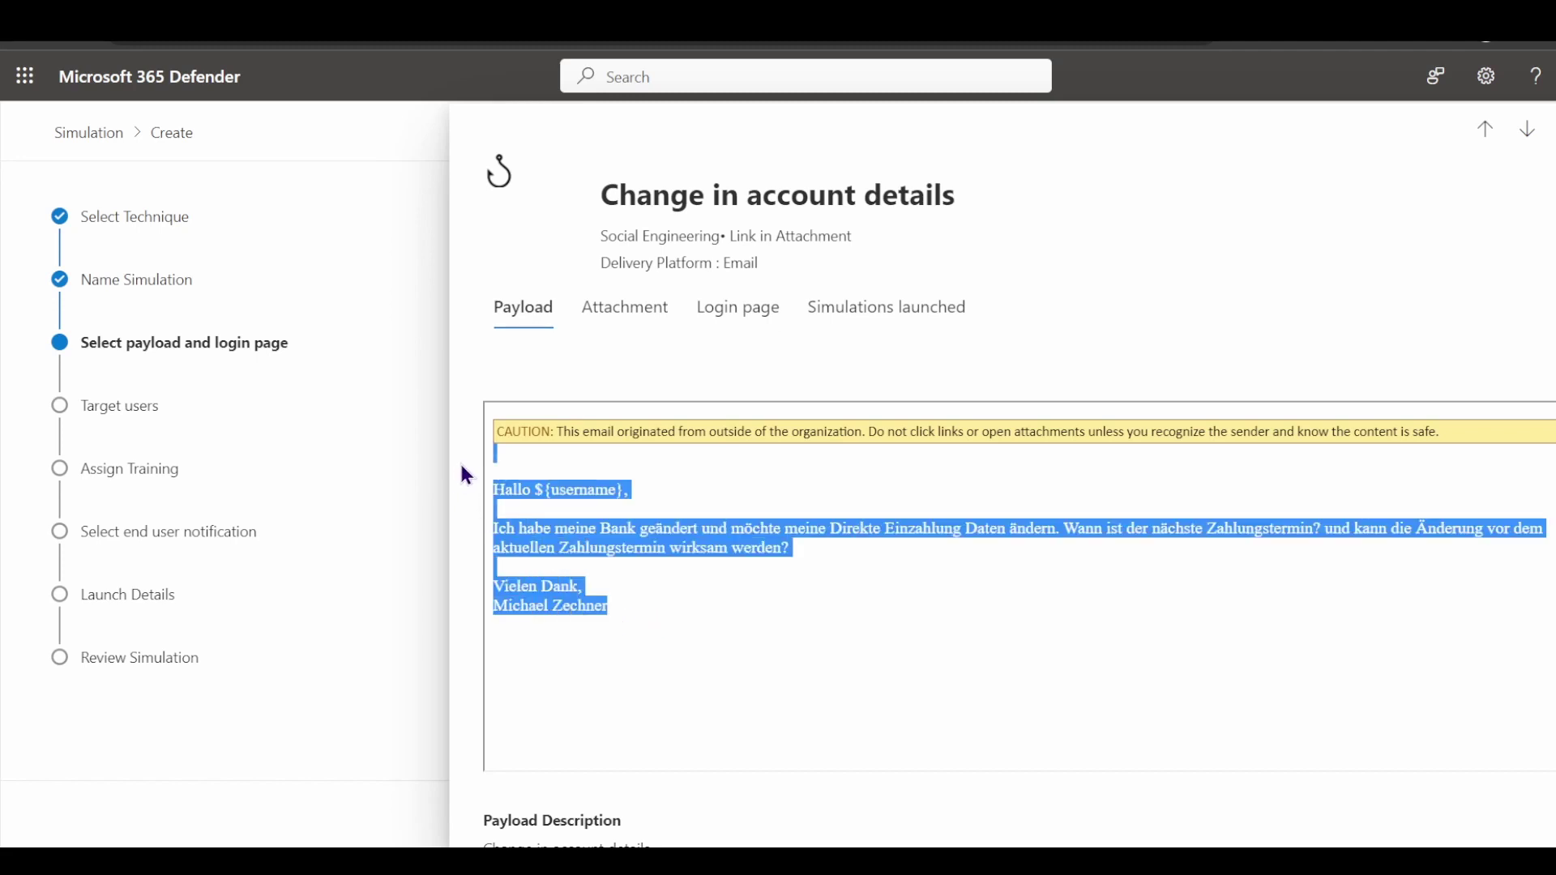
click(631, 605)
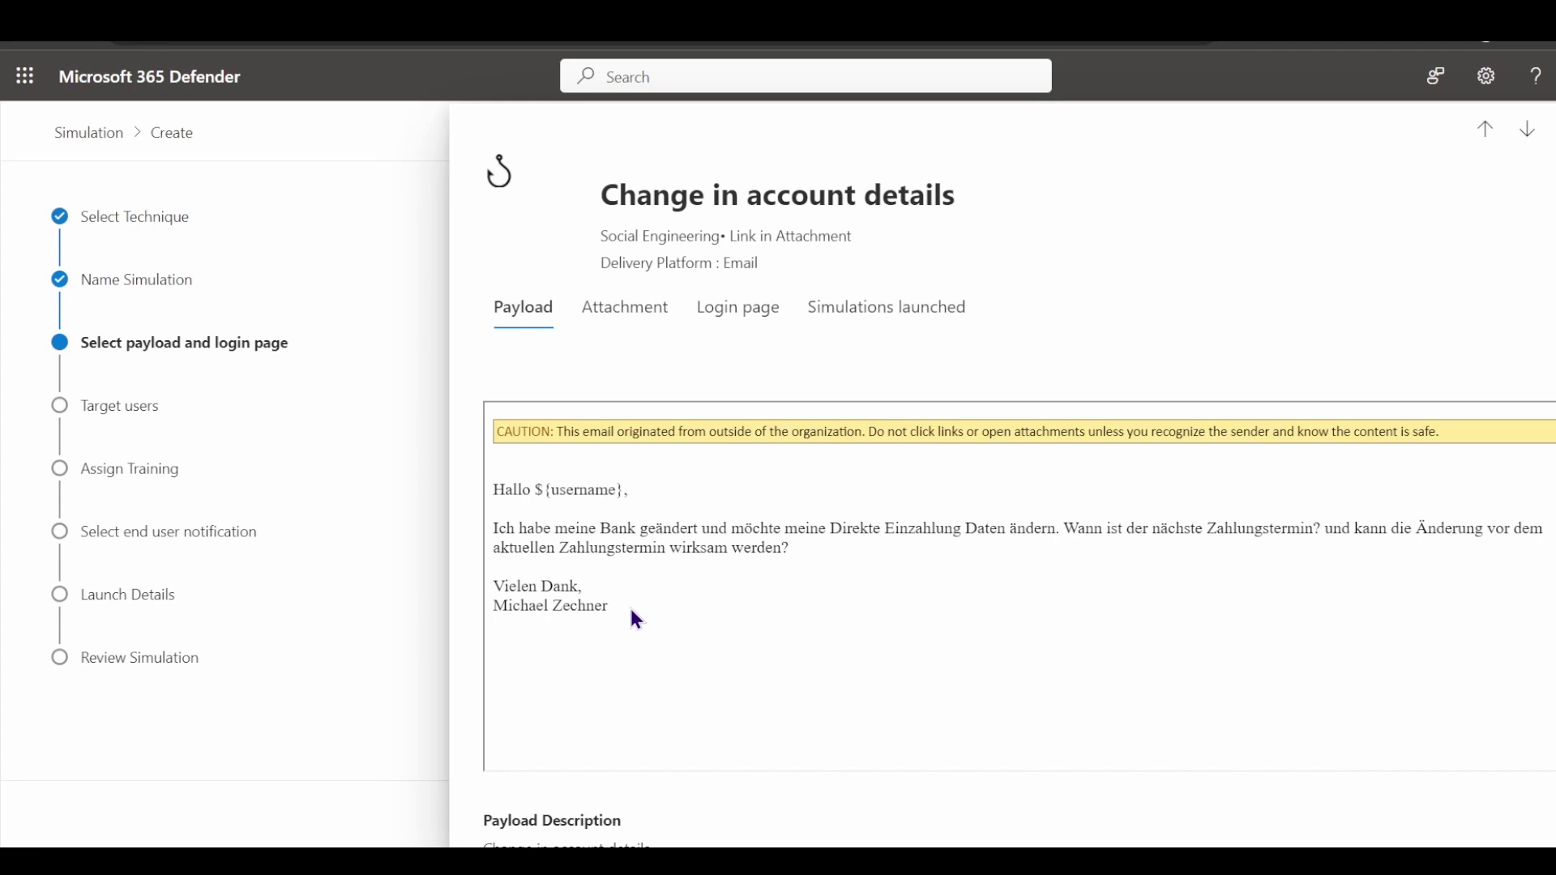
click(615, 314)
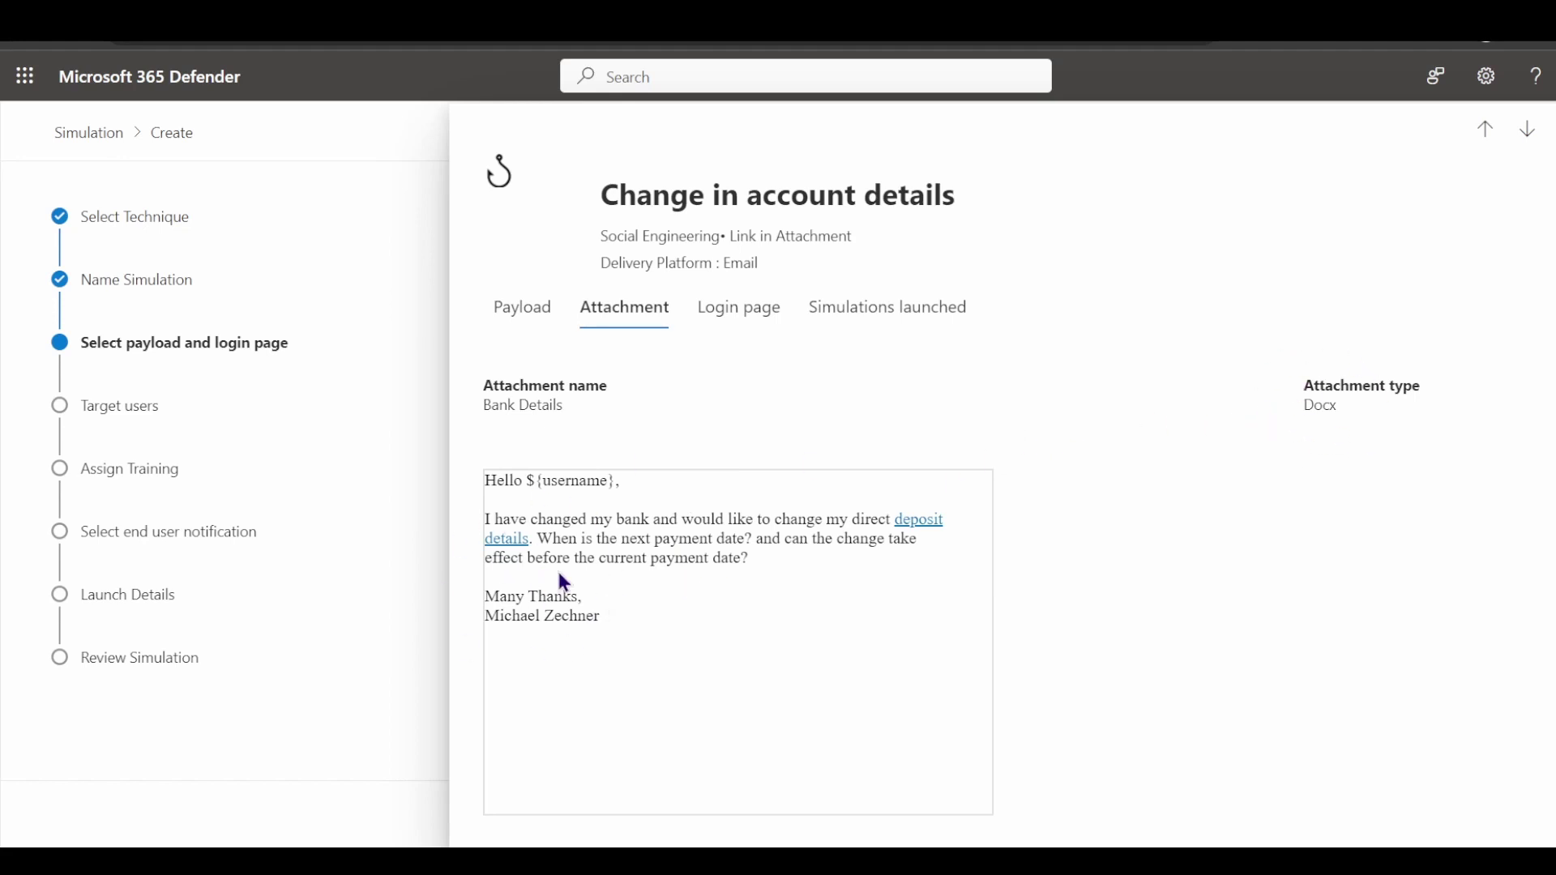
Examine both pages of the login page mapped to the Change in account details payload.
click(738, 329)
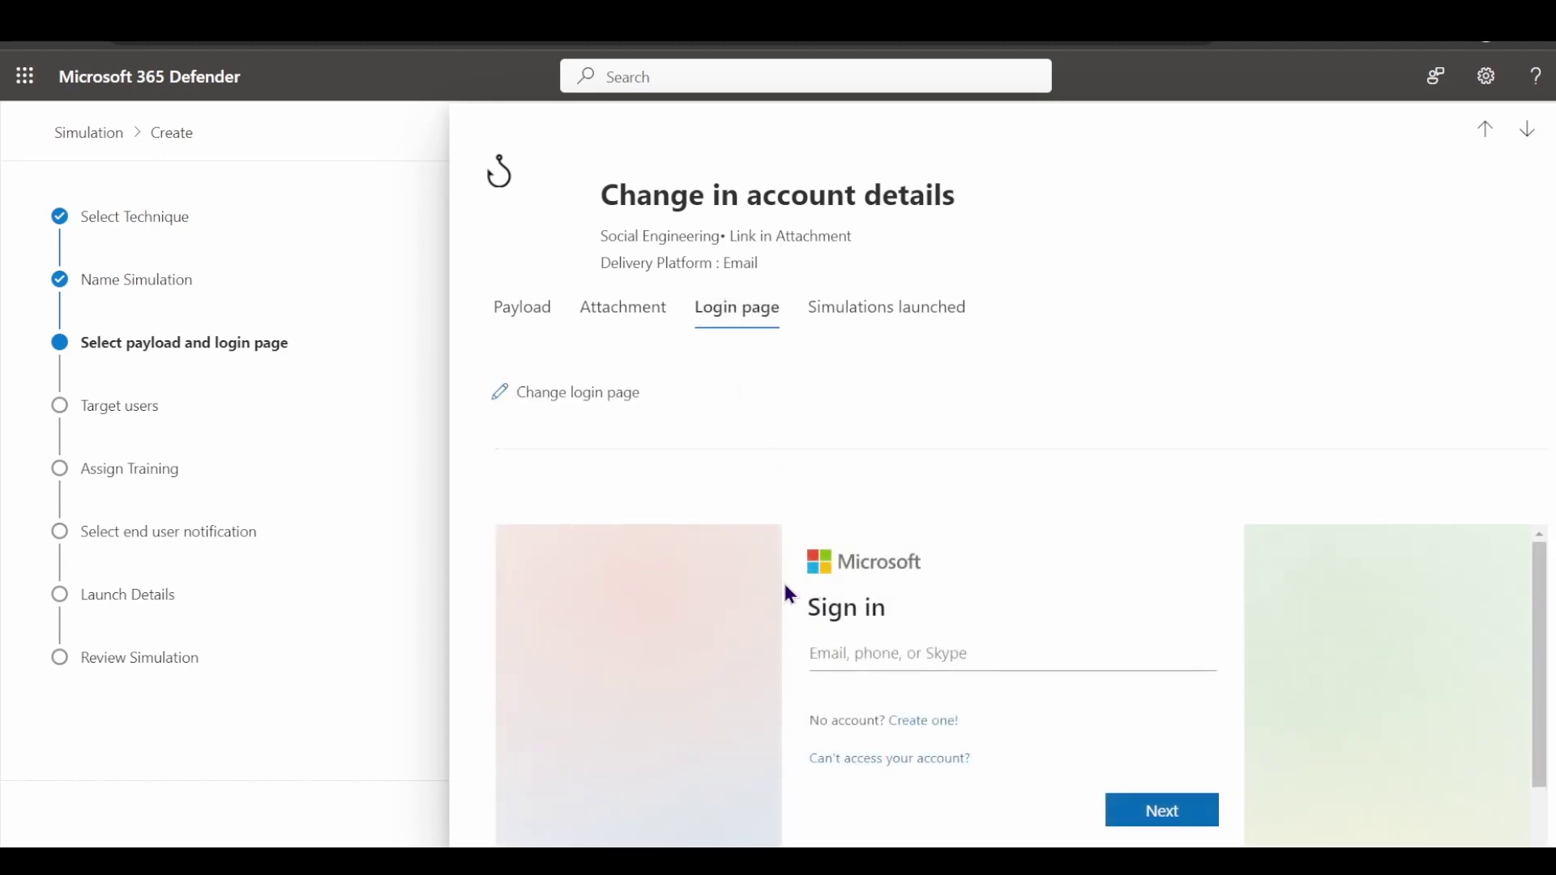
scroll(771, 630, down, 2)
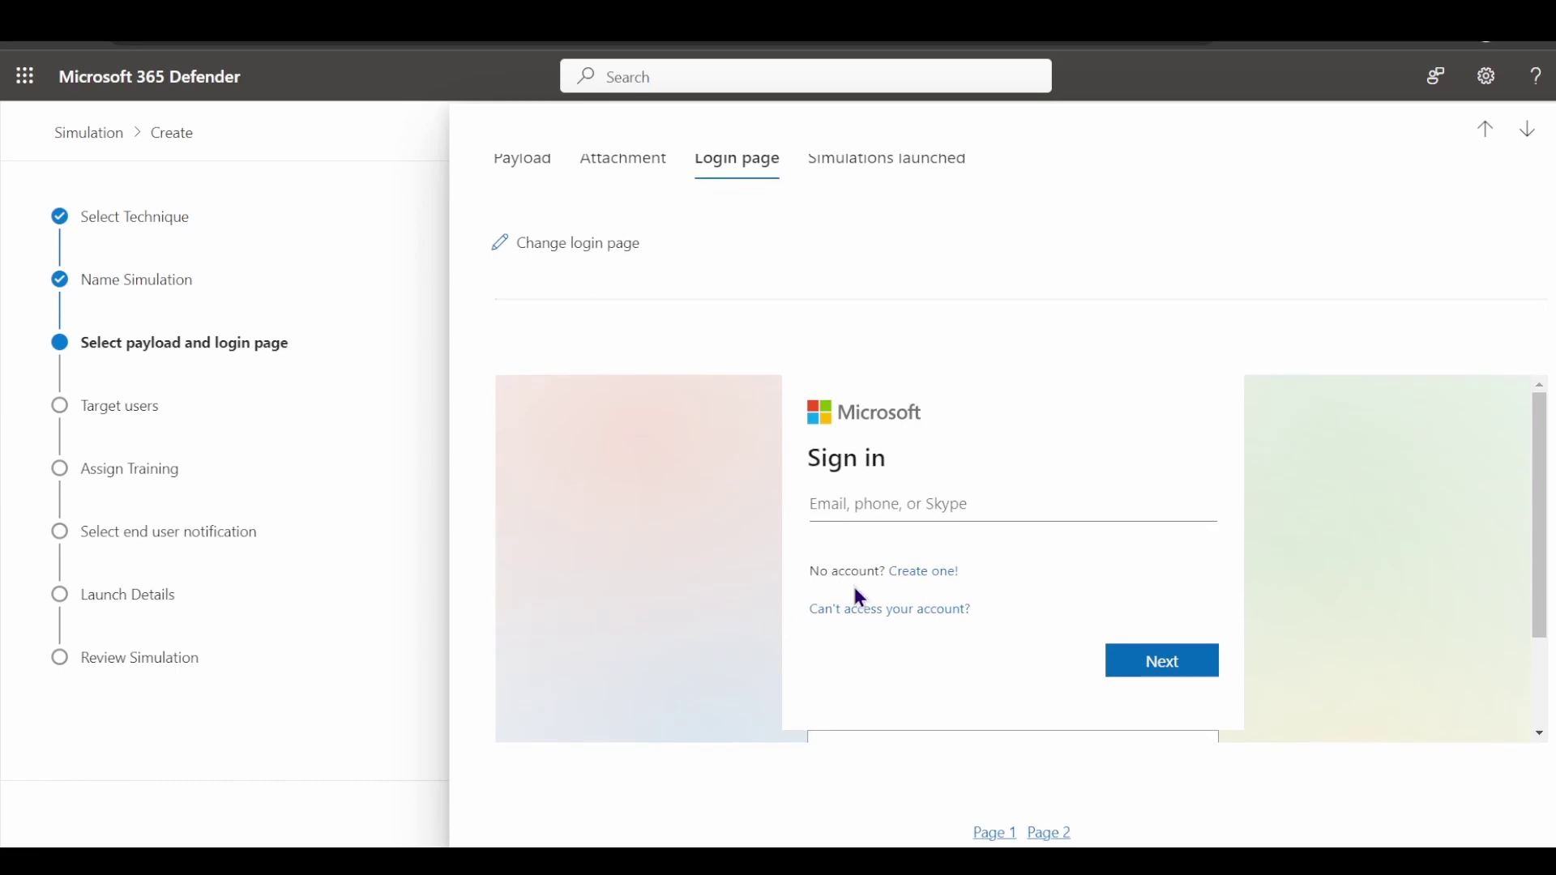
scroll(1108, 606, up, 2)
scroll(1105, 610, down, 2)
click(1047, 835)
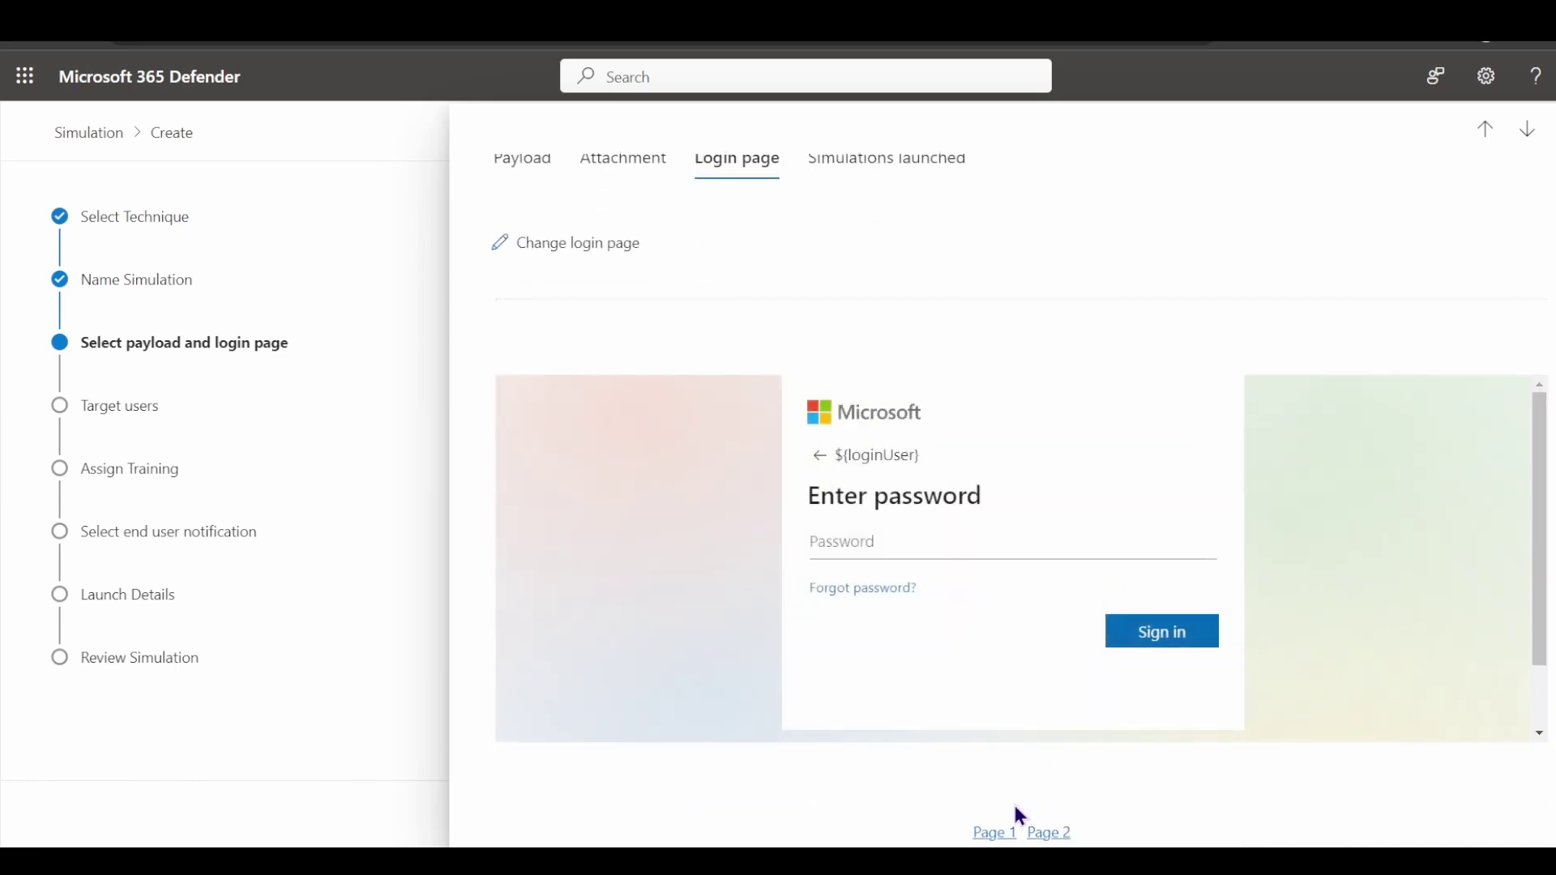
scroll(924, 545, up, 2)
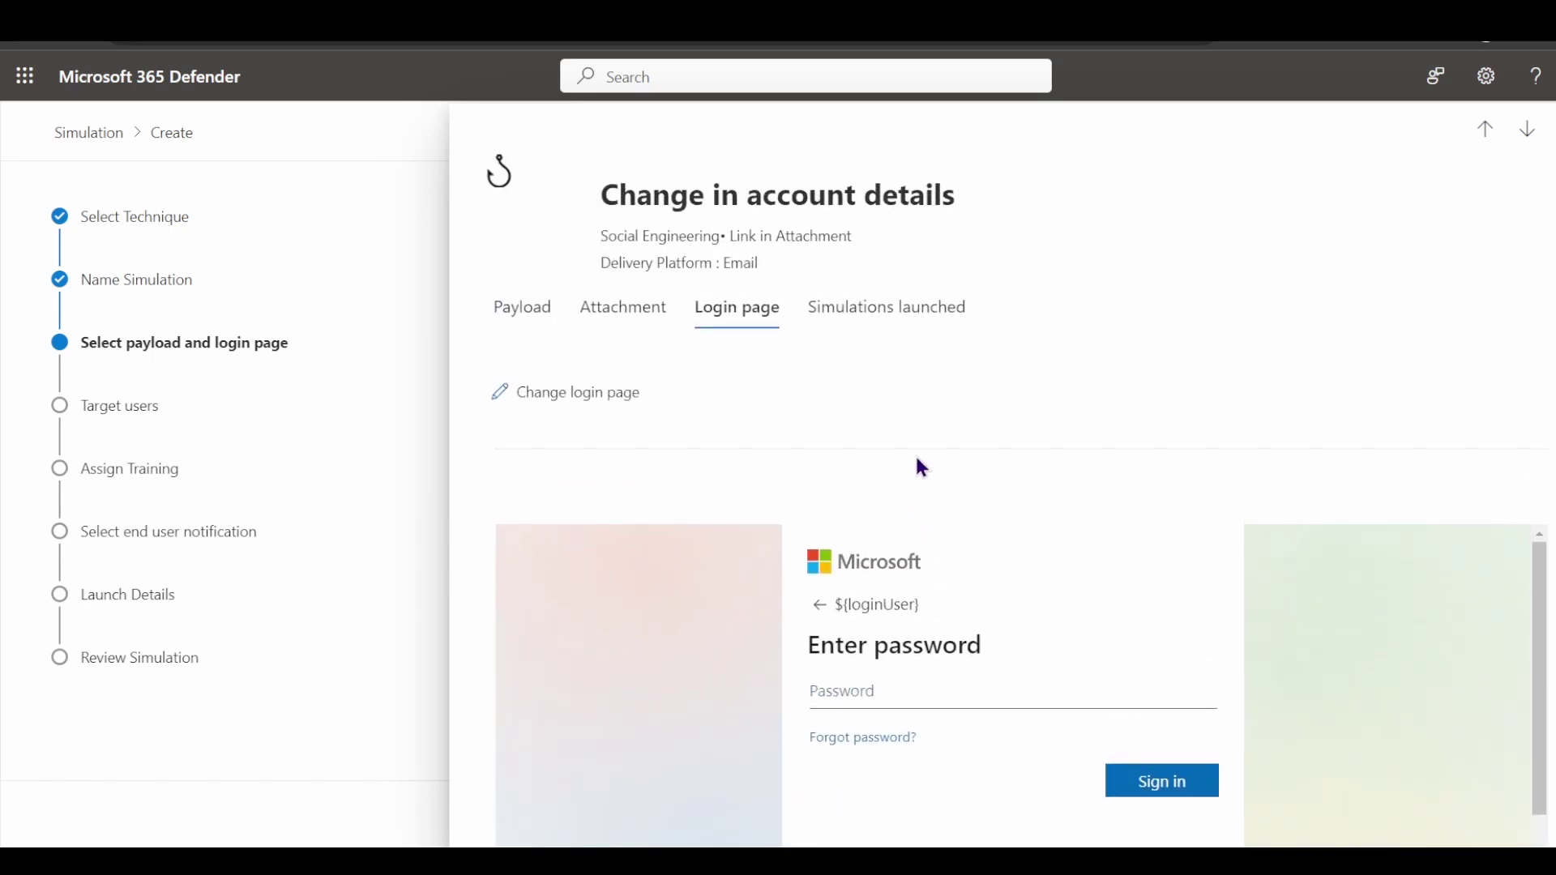
Check which simulations used the Change in account details payload, close its preview and deselect it.
click(848, 316)
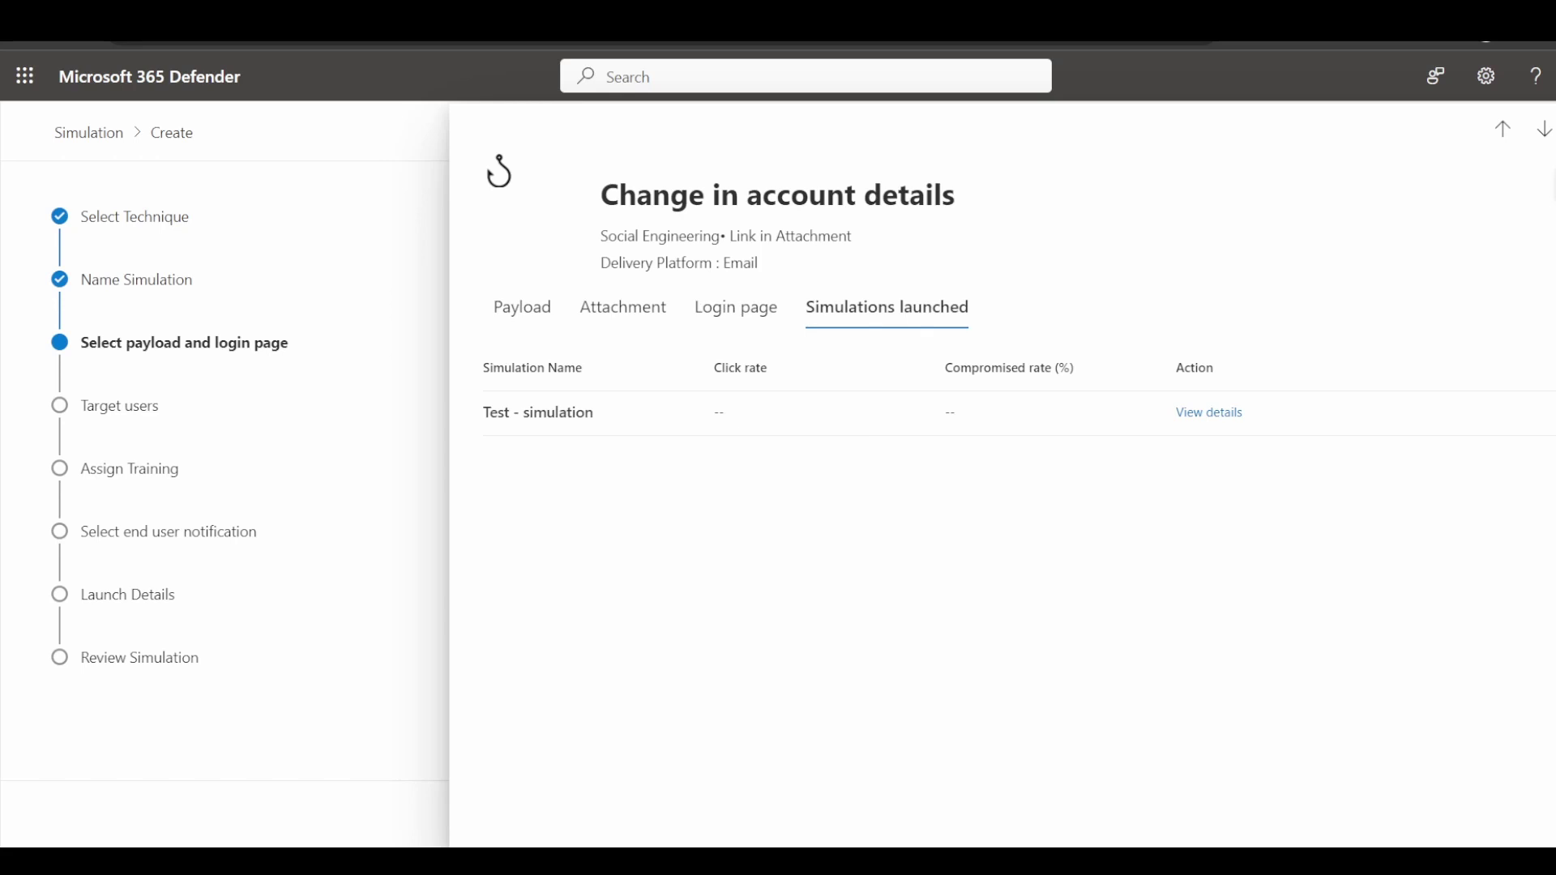
key(Escape)
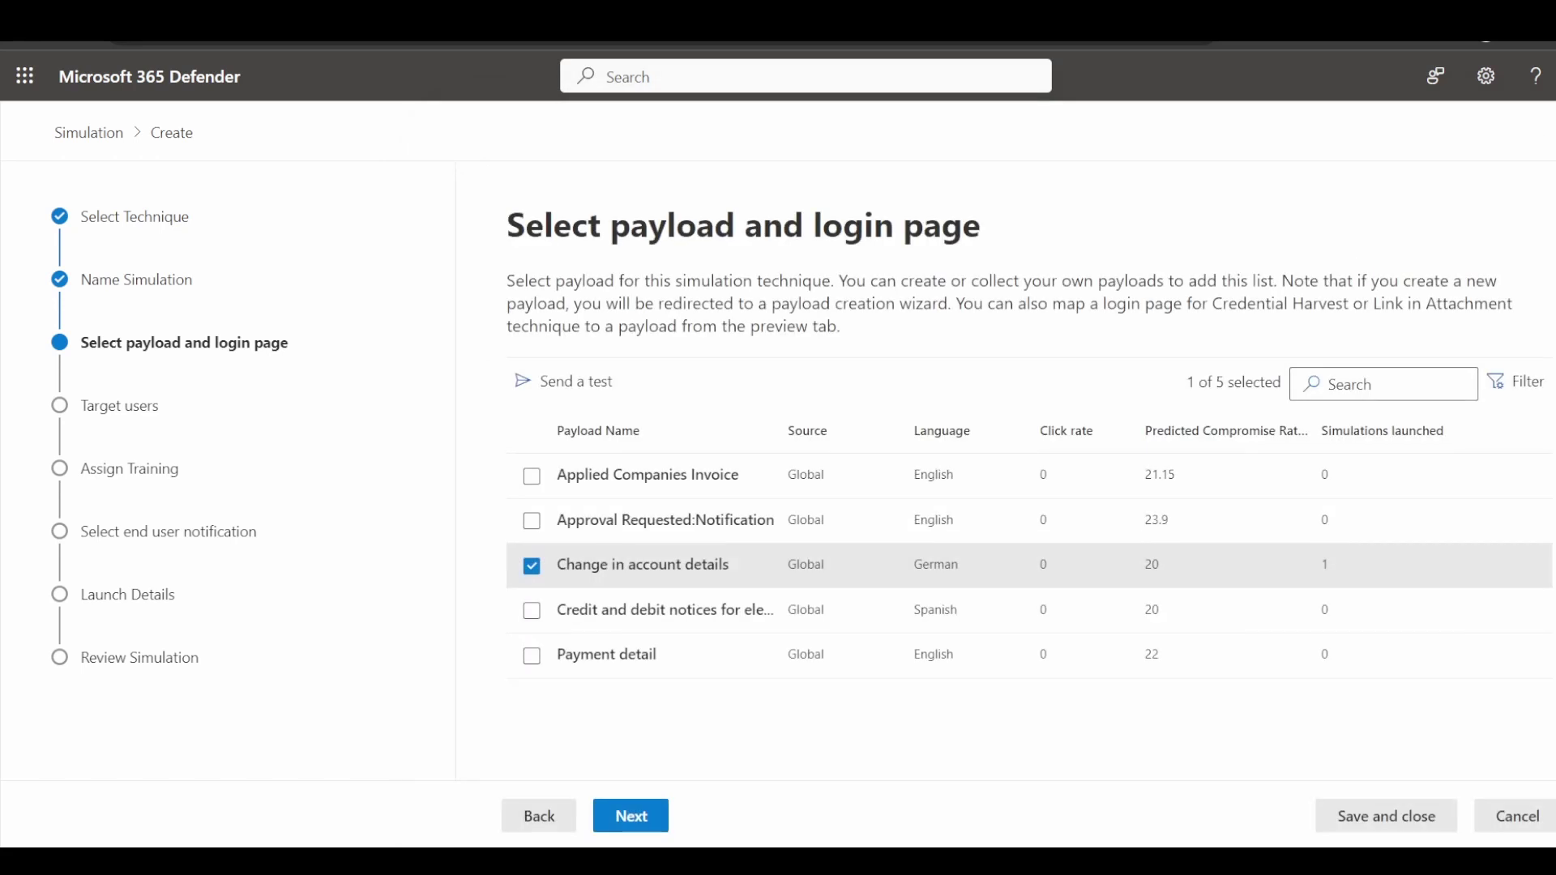
click(532, 568)
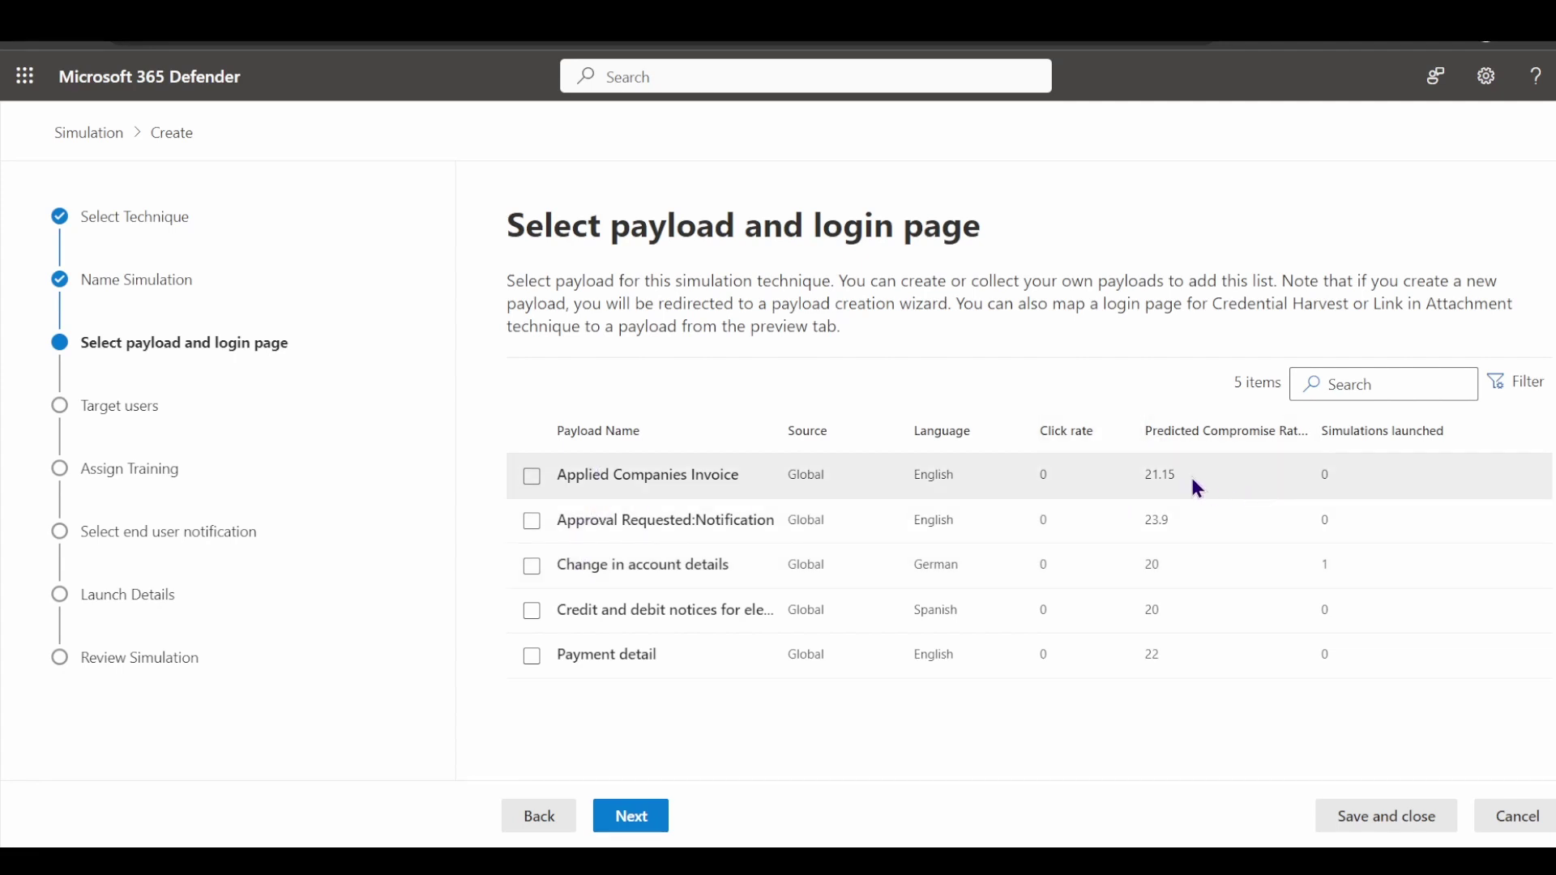
Select the Approval Requested:Notification payload and preview its email message, including the userName placeholder.
click(569, 523)
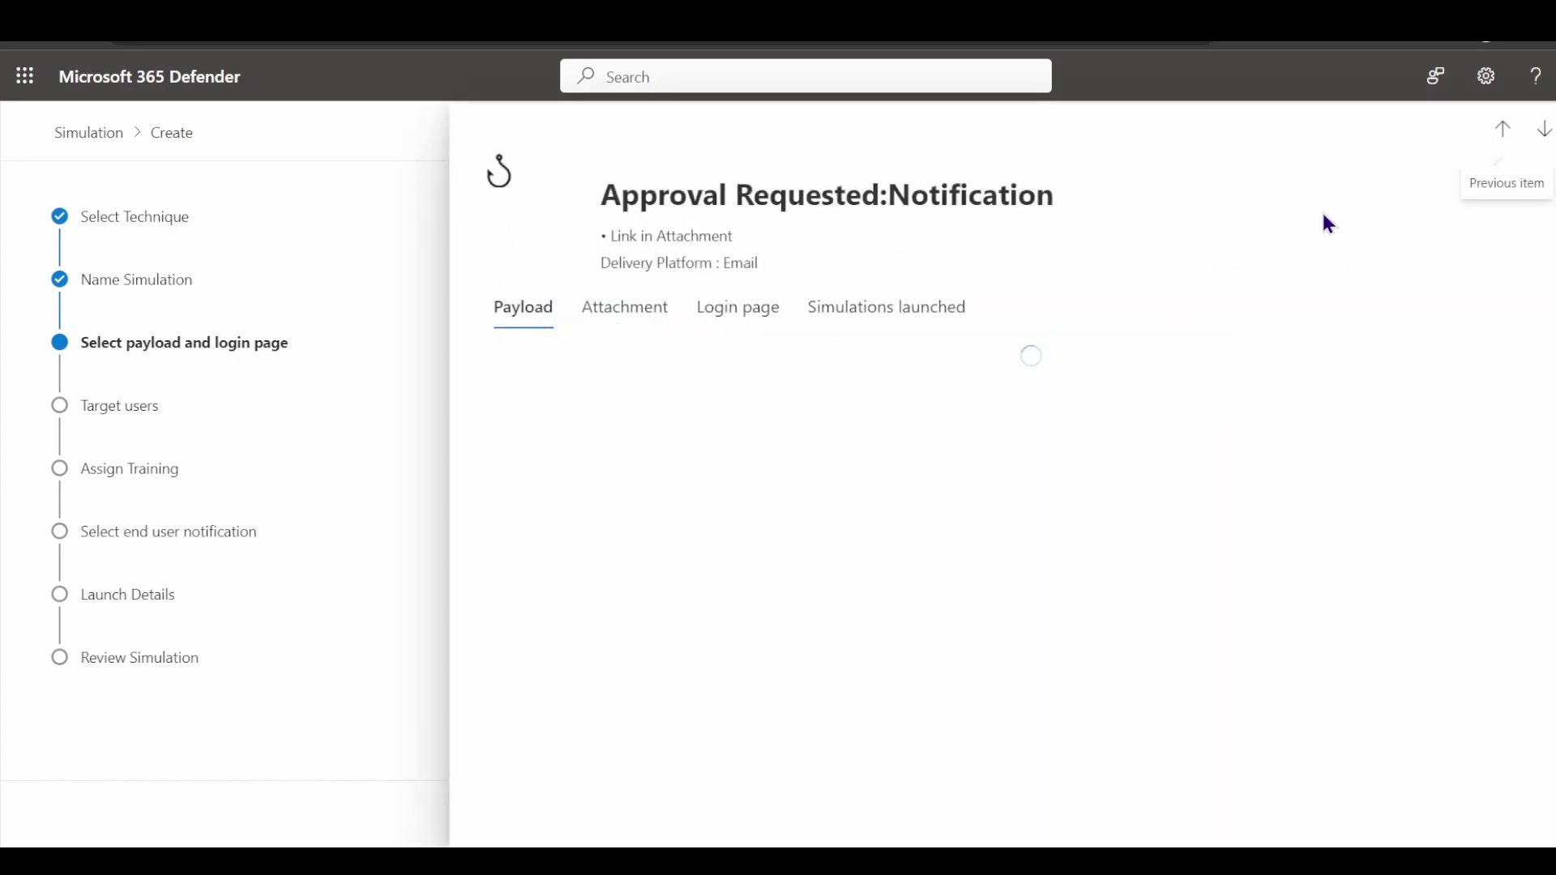
key(Escape)
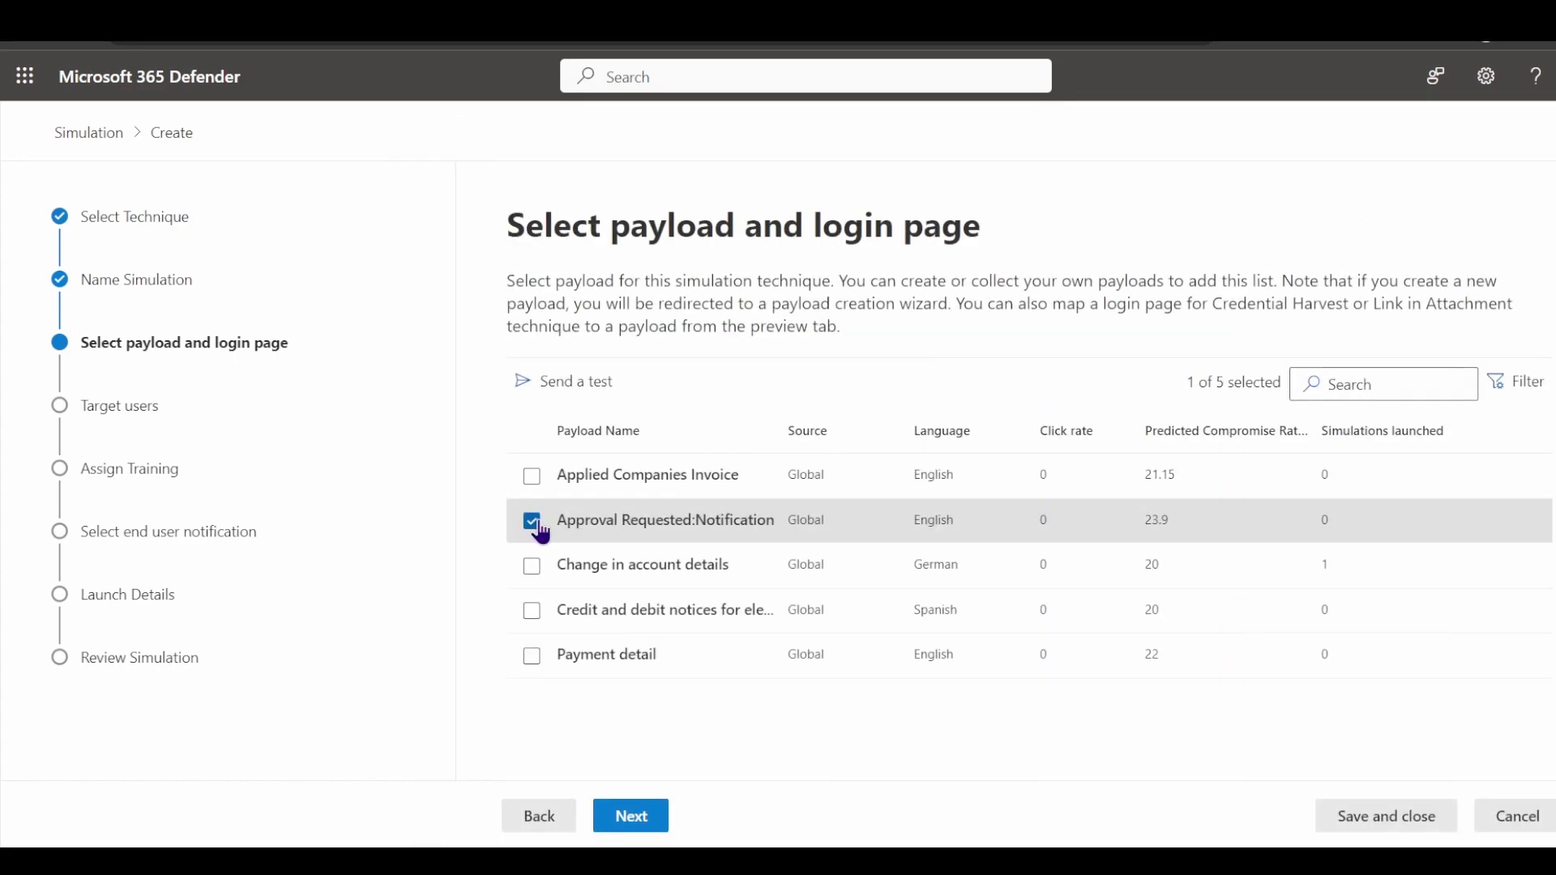
click(600, 524)
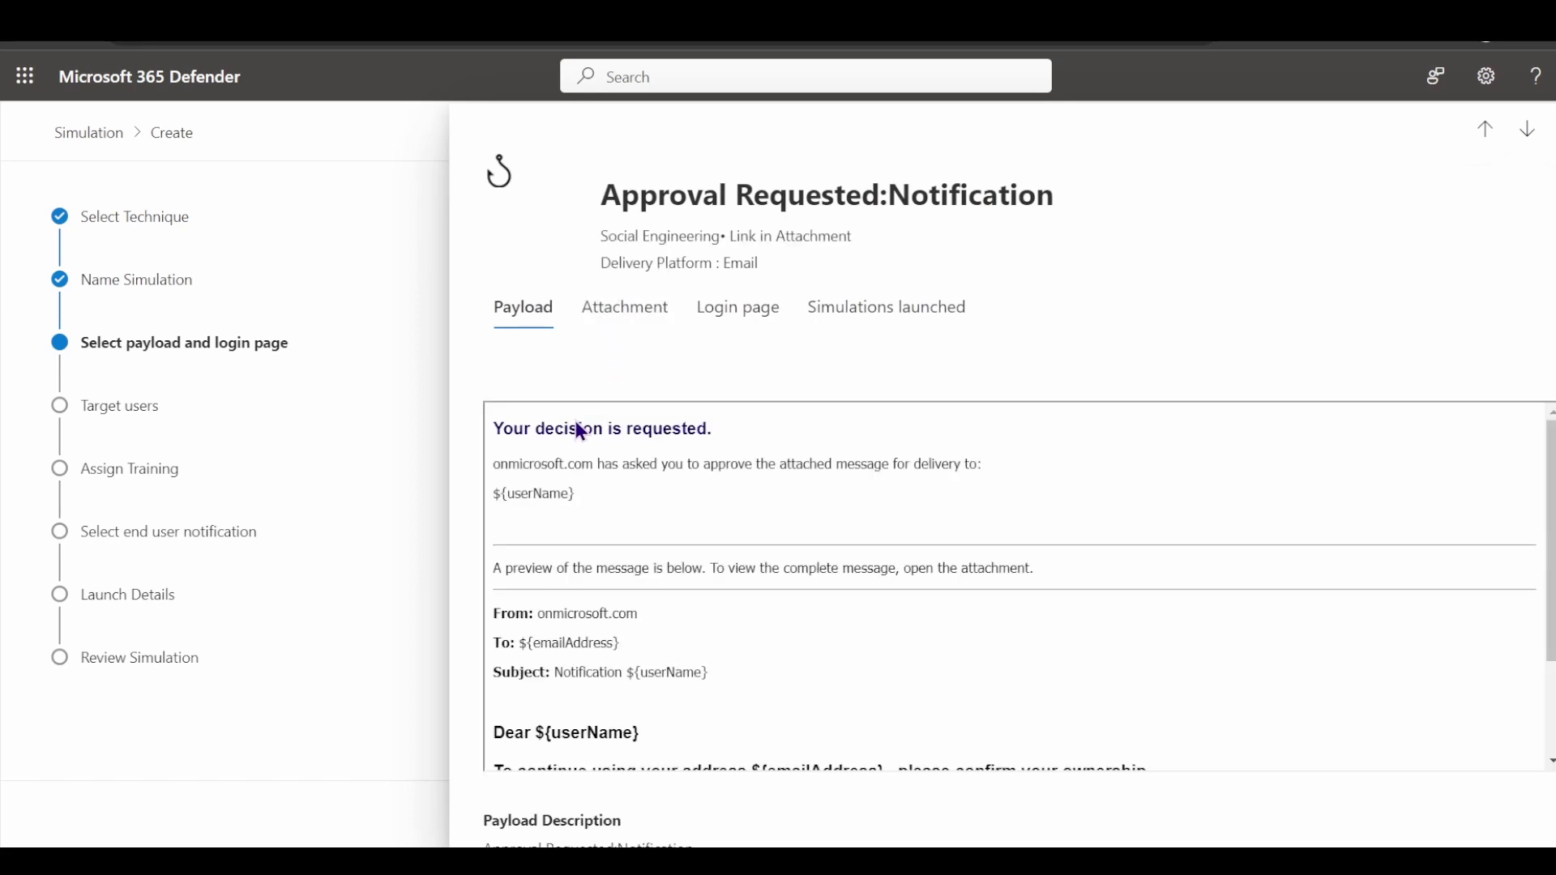
drag(494, 428, 696, 697)
click(707, 586)
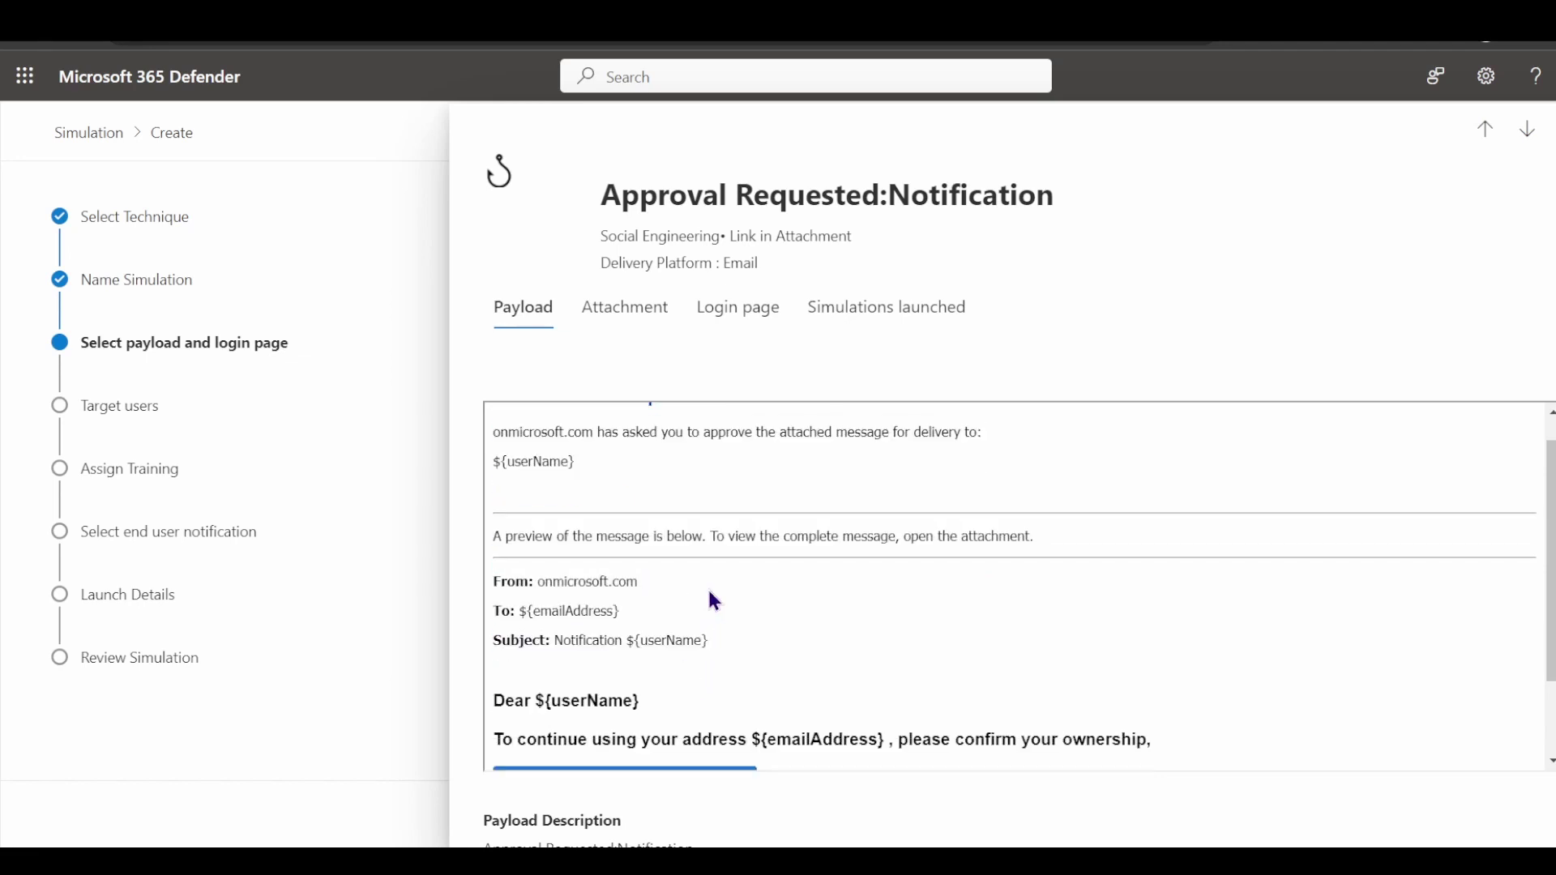
scroll(693, 568, up, 1)
drag(582, 494, 497, 494)
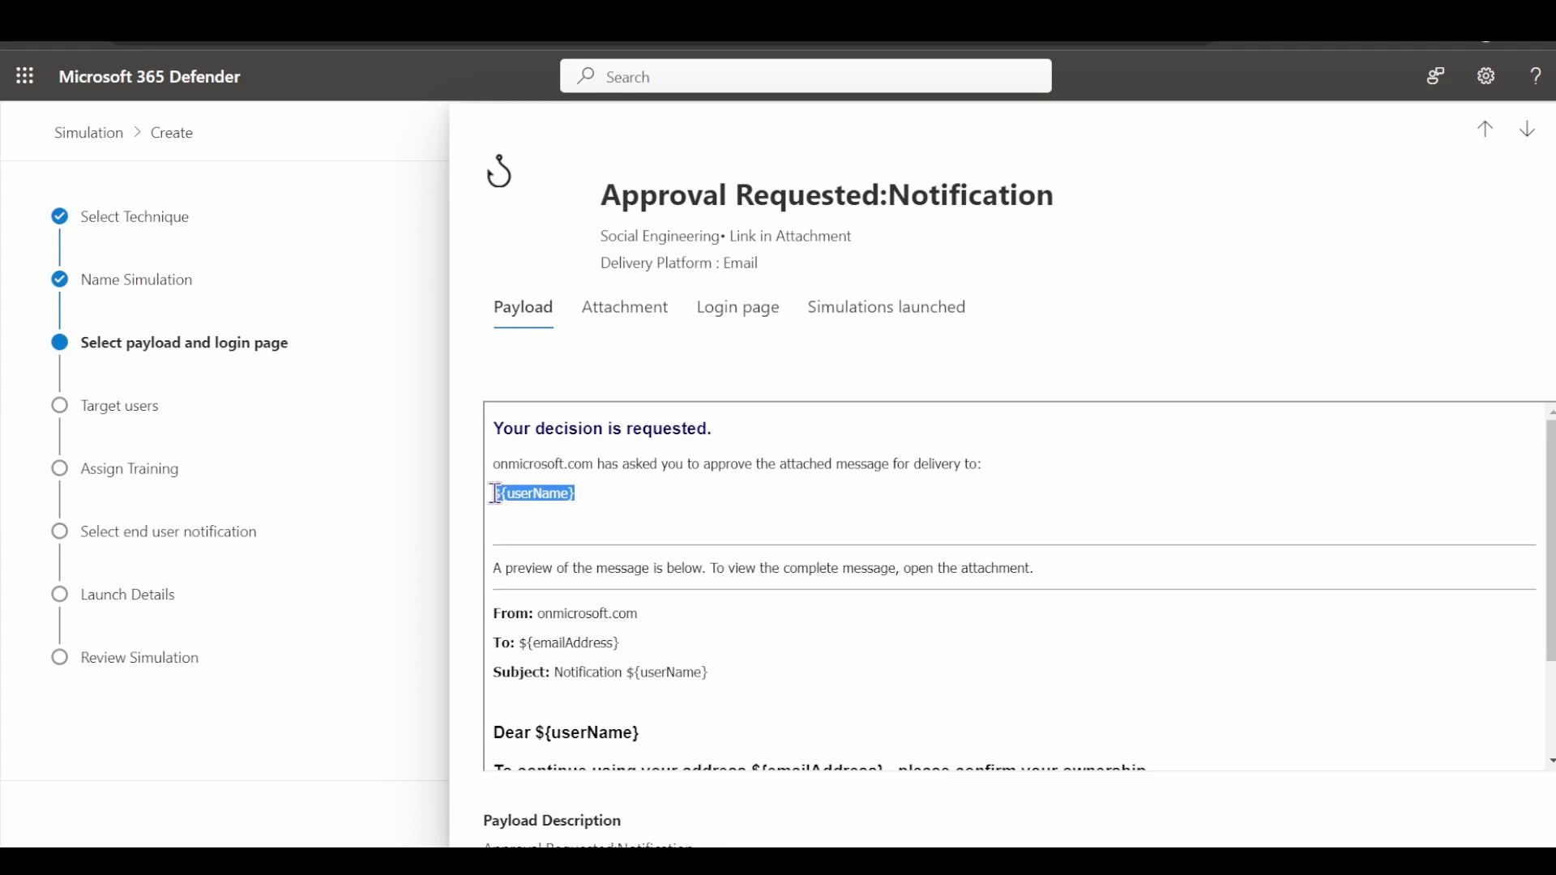
click(595, 498)
Examine the rest of the Approval Requested:Notification email and the payload's sender, subject and classification details.
scroll(721, 674, down, 1)
scroll(731, 679, down, 1)
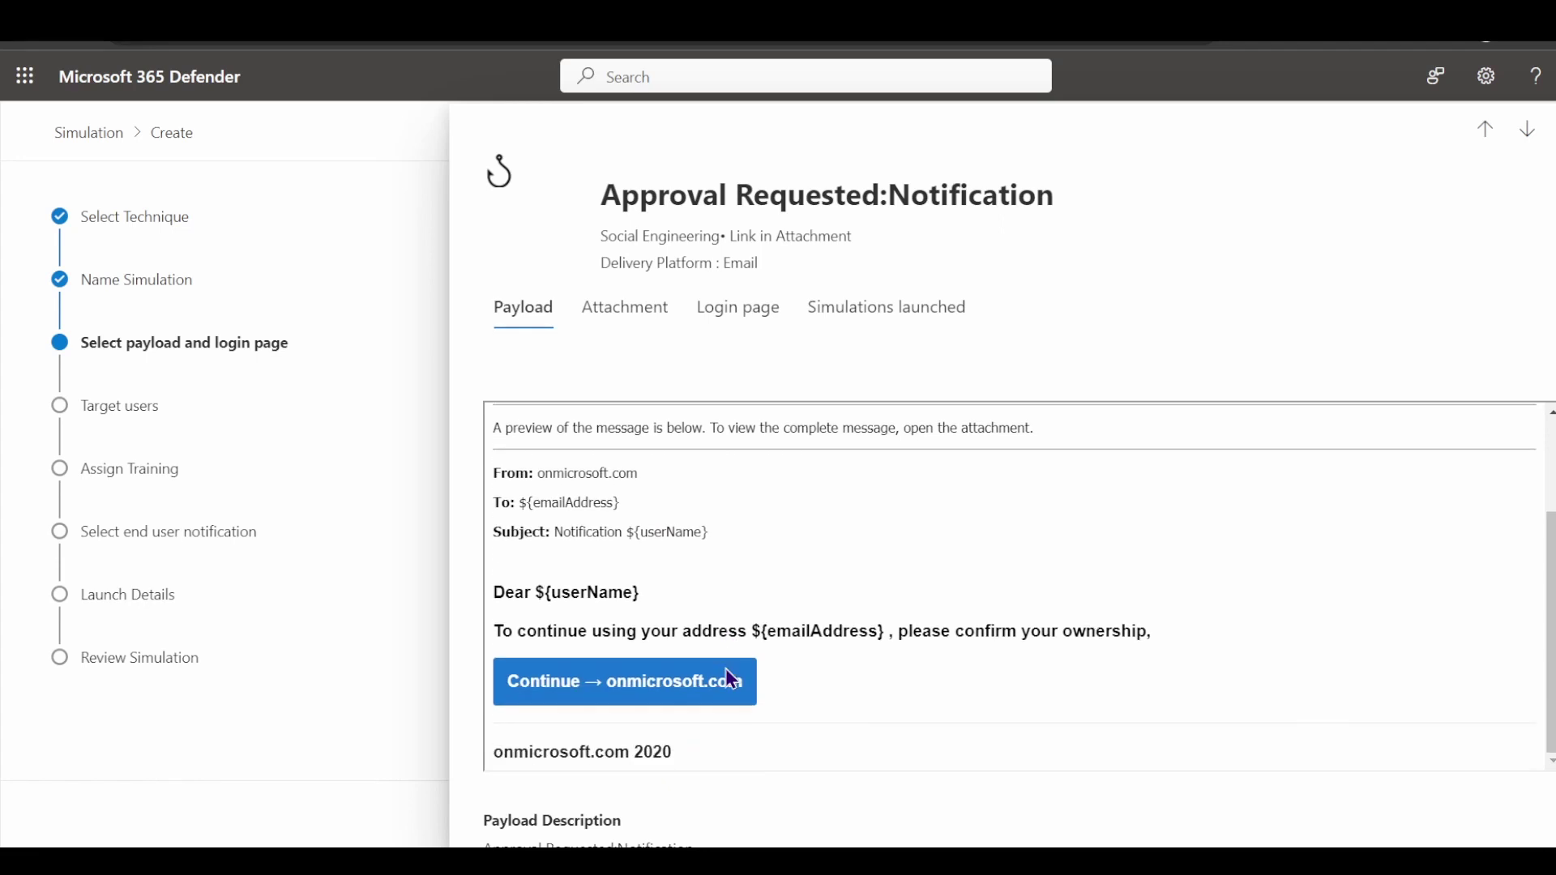
scroll(713, 567, up, 1)
scroll(670, 357, down, 5)
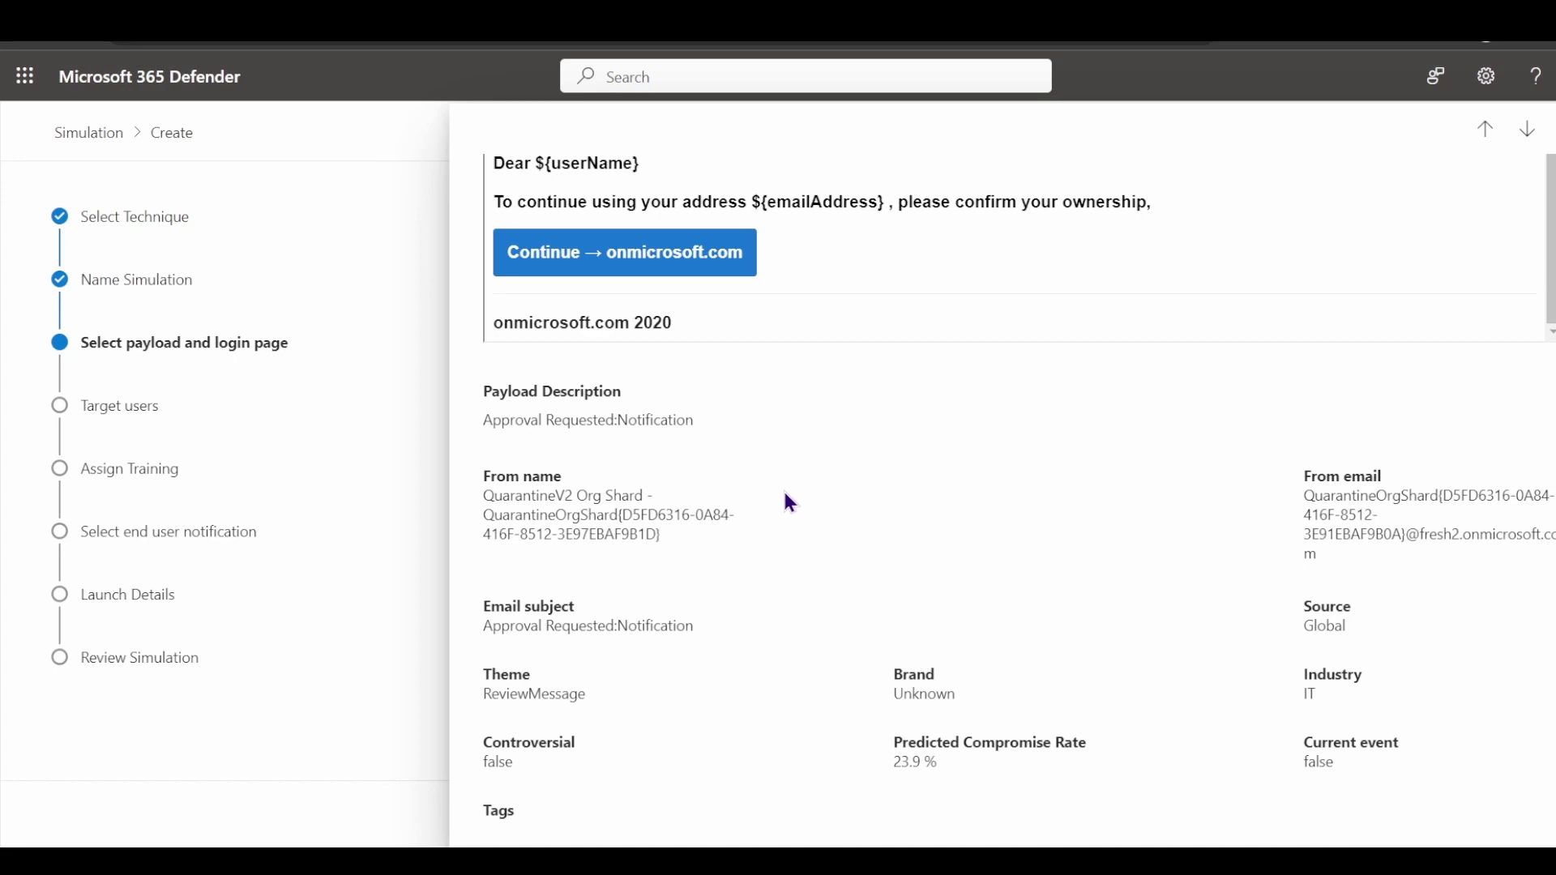
scroll(785, 503, up, 6)
Check the attachment of the Approval Requested:Notification payload and continue with it selected to the target users.
click(641, 312)
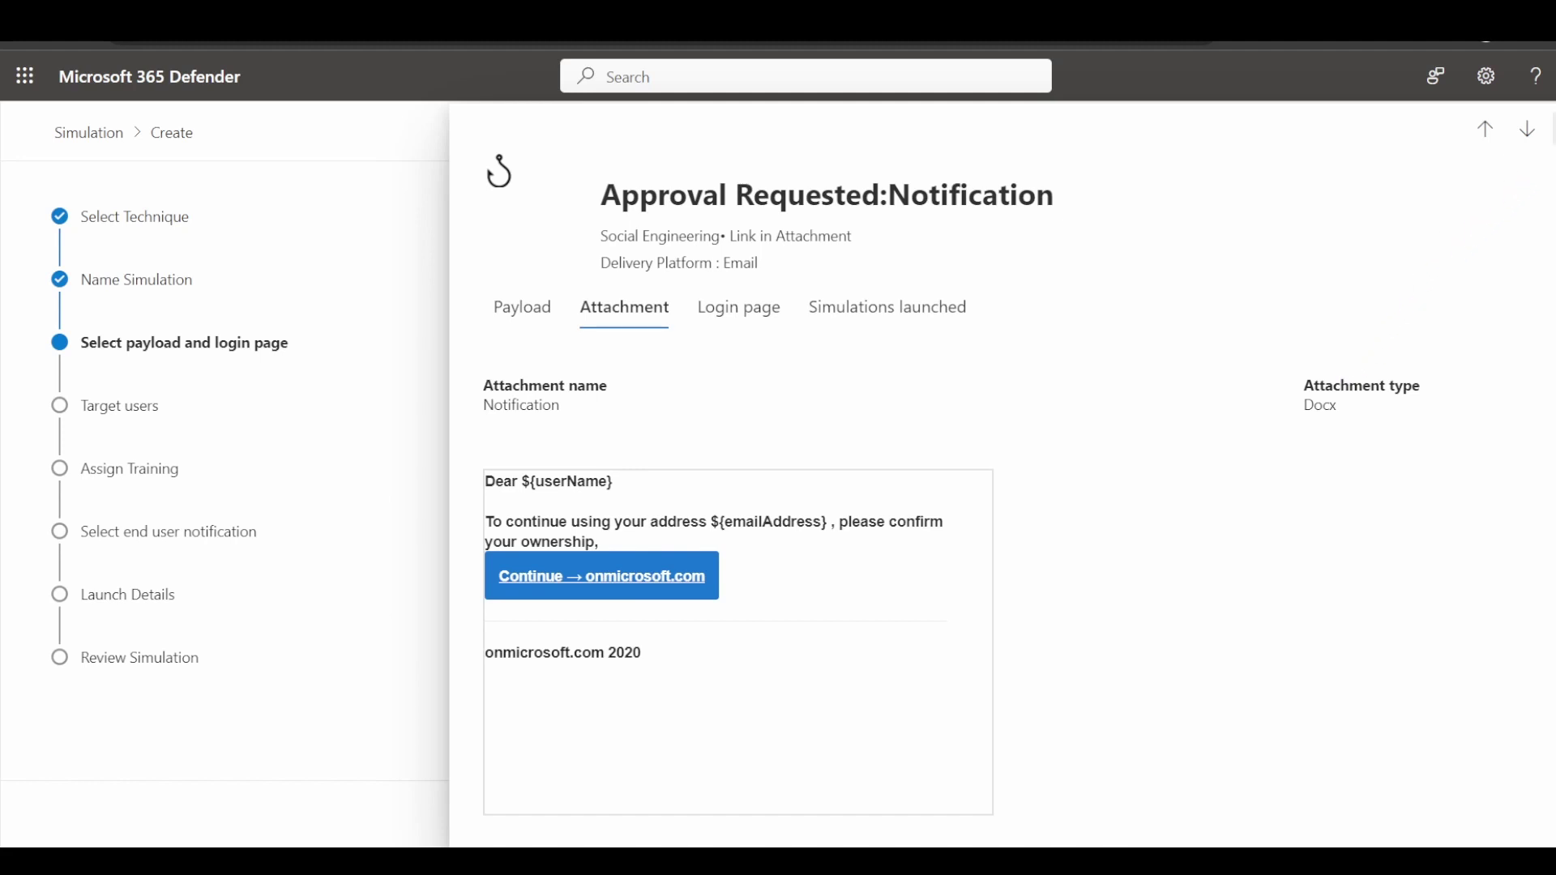
key(Escape)
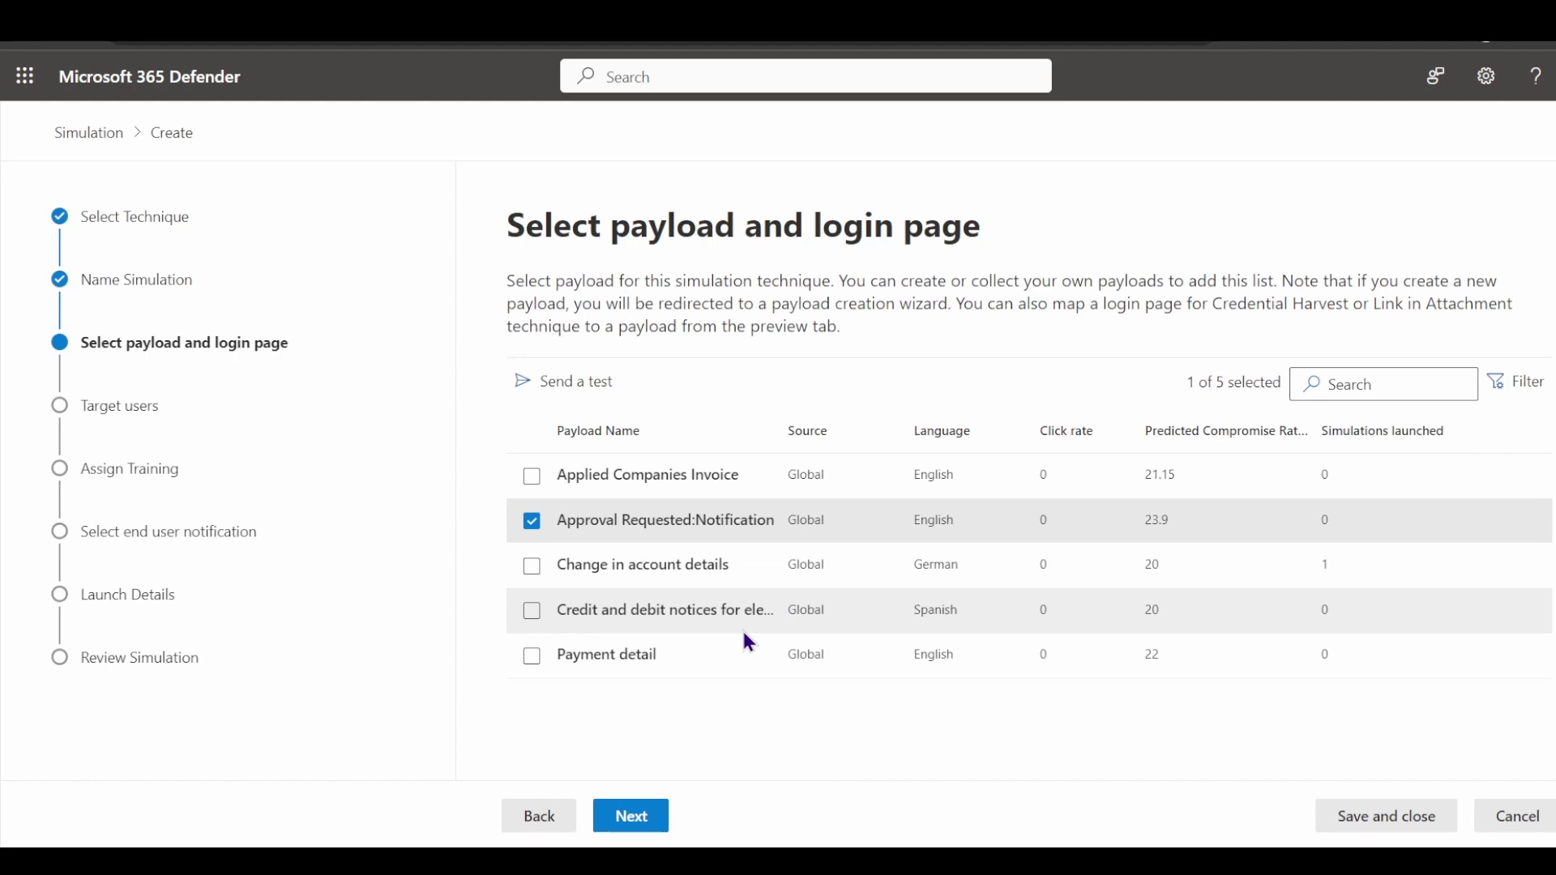
click(620, 813)
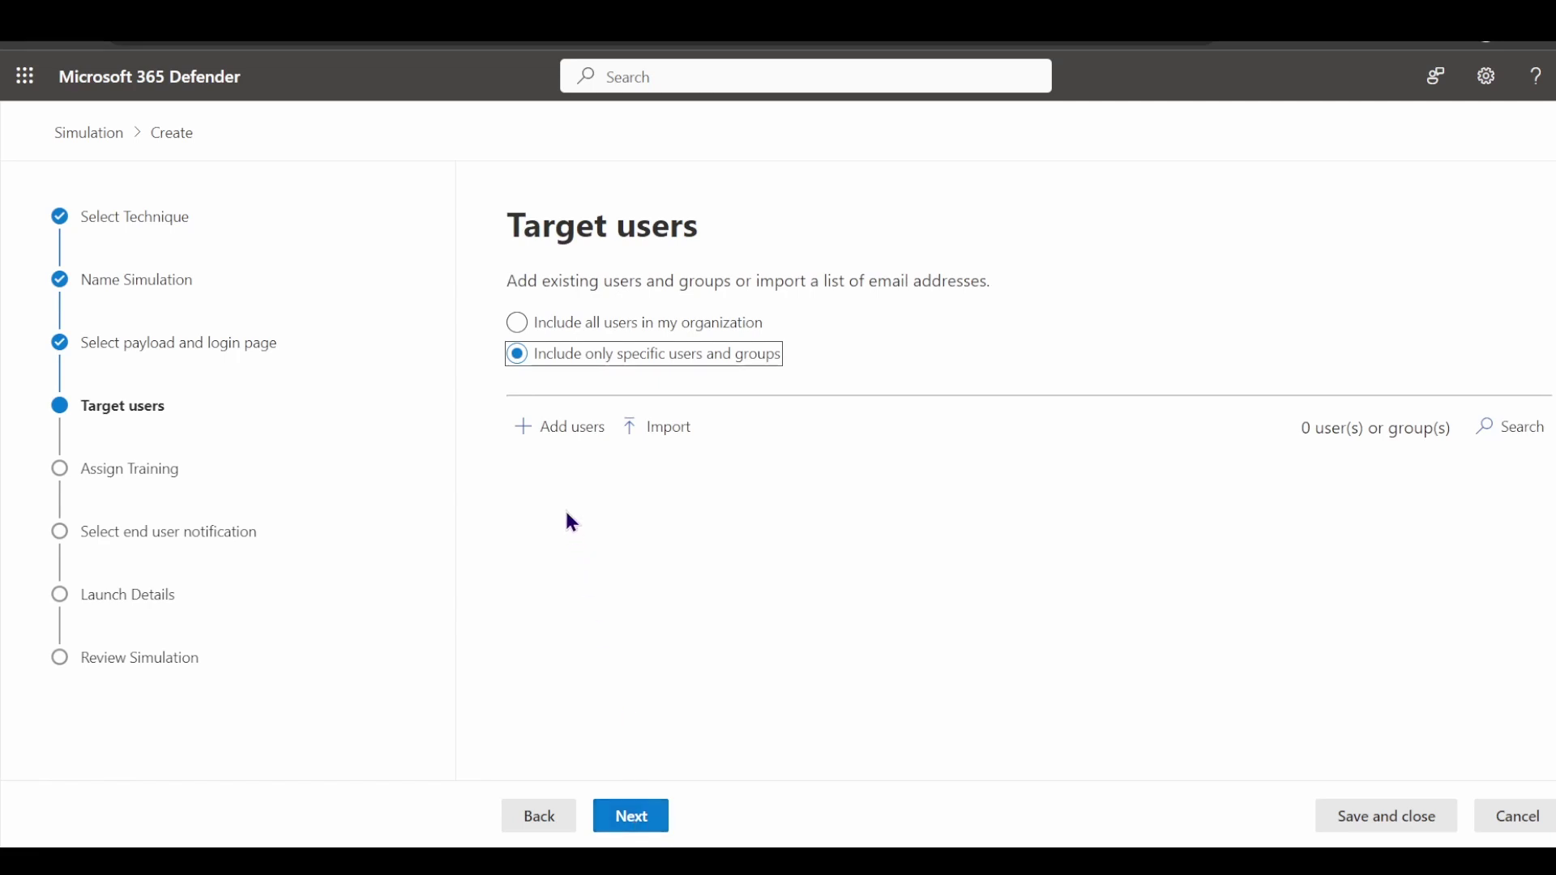
click(566, 427)
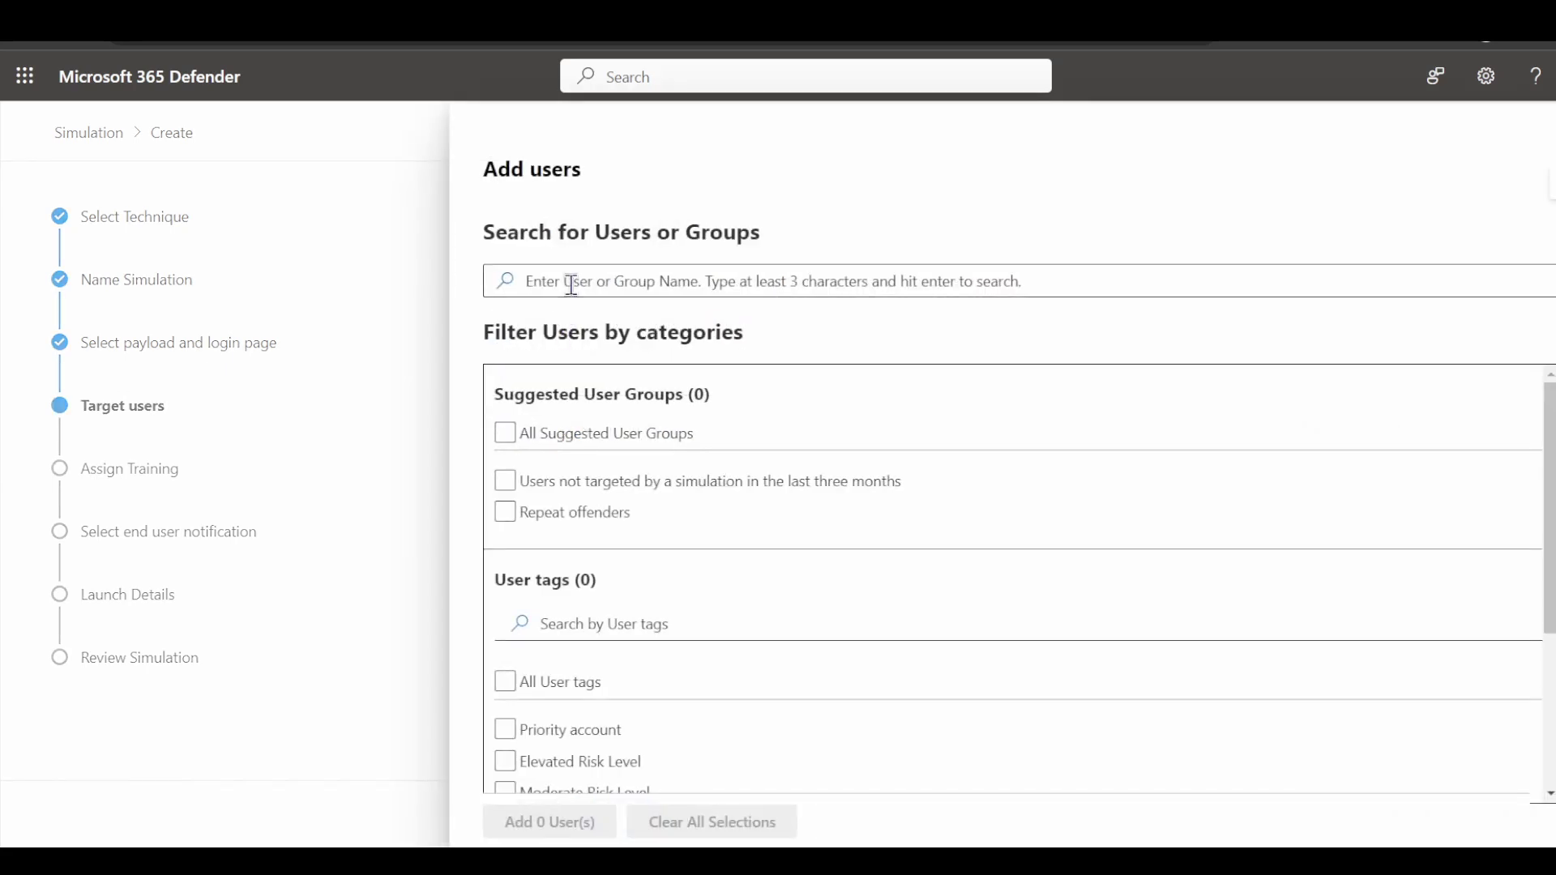
click(1552, 158)
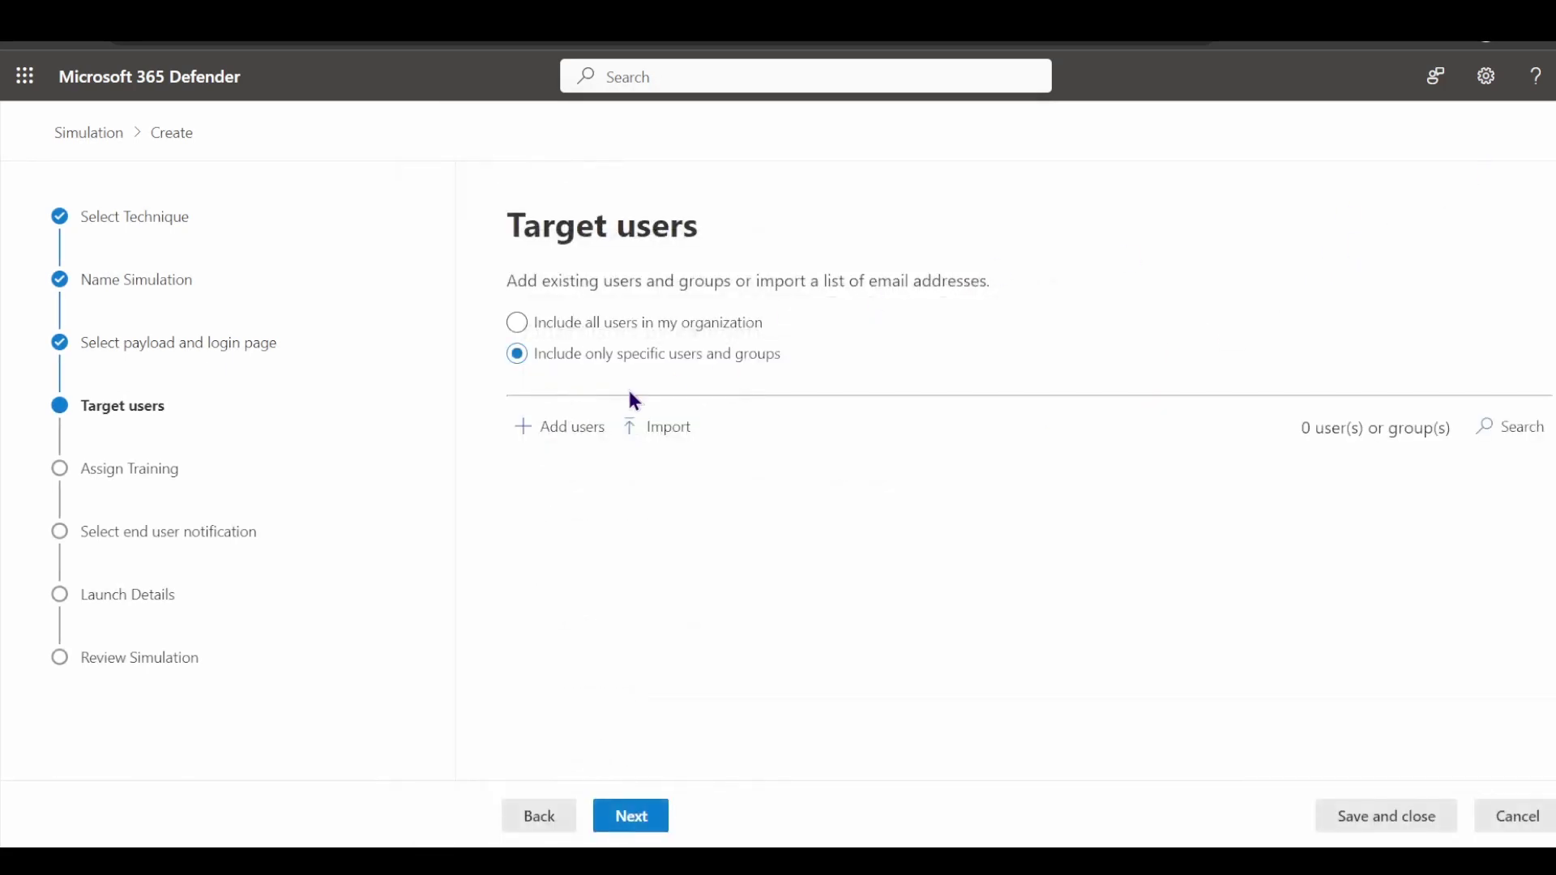
click(610, 329)
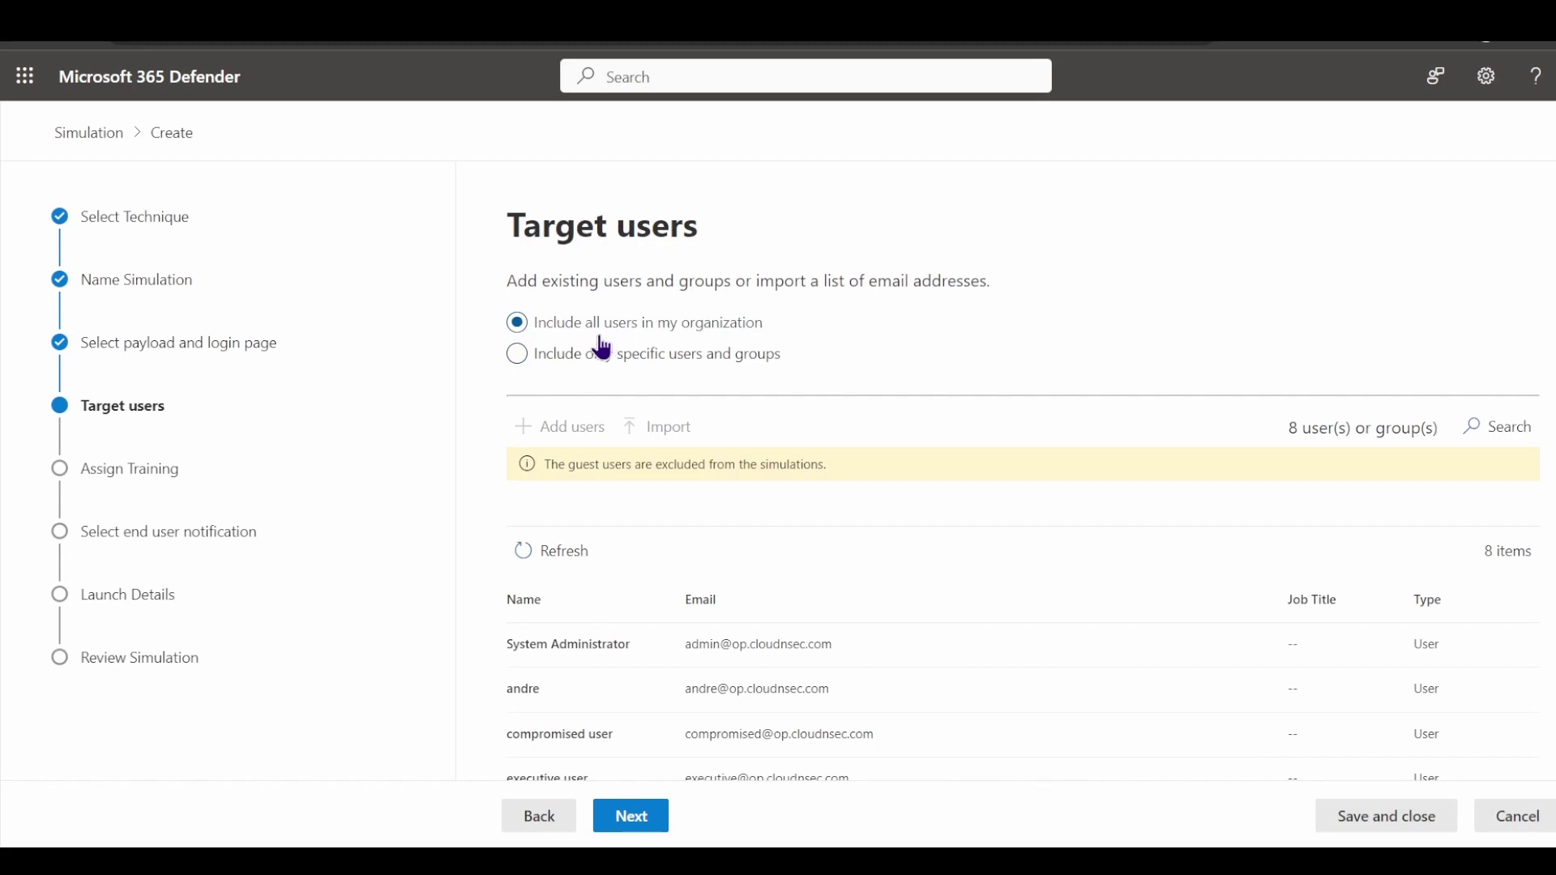
click(603, 363)
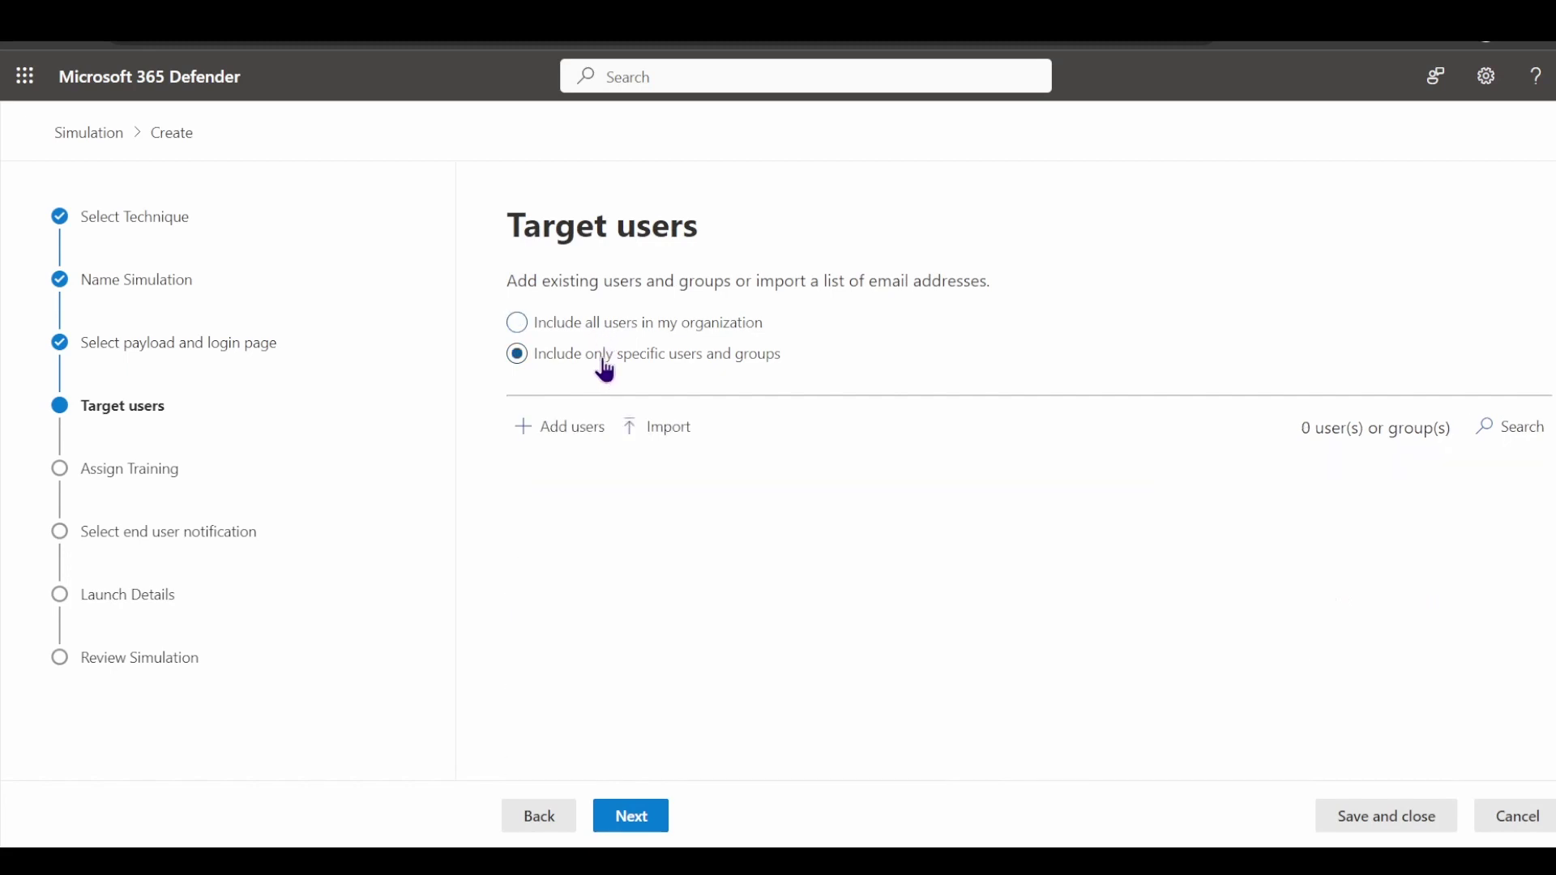
Start adding specific users and examine the suggested group, country and full user tag filters.
click(568, 445)
click(559, 288)
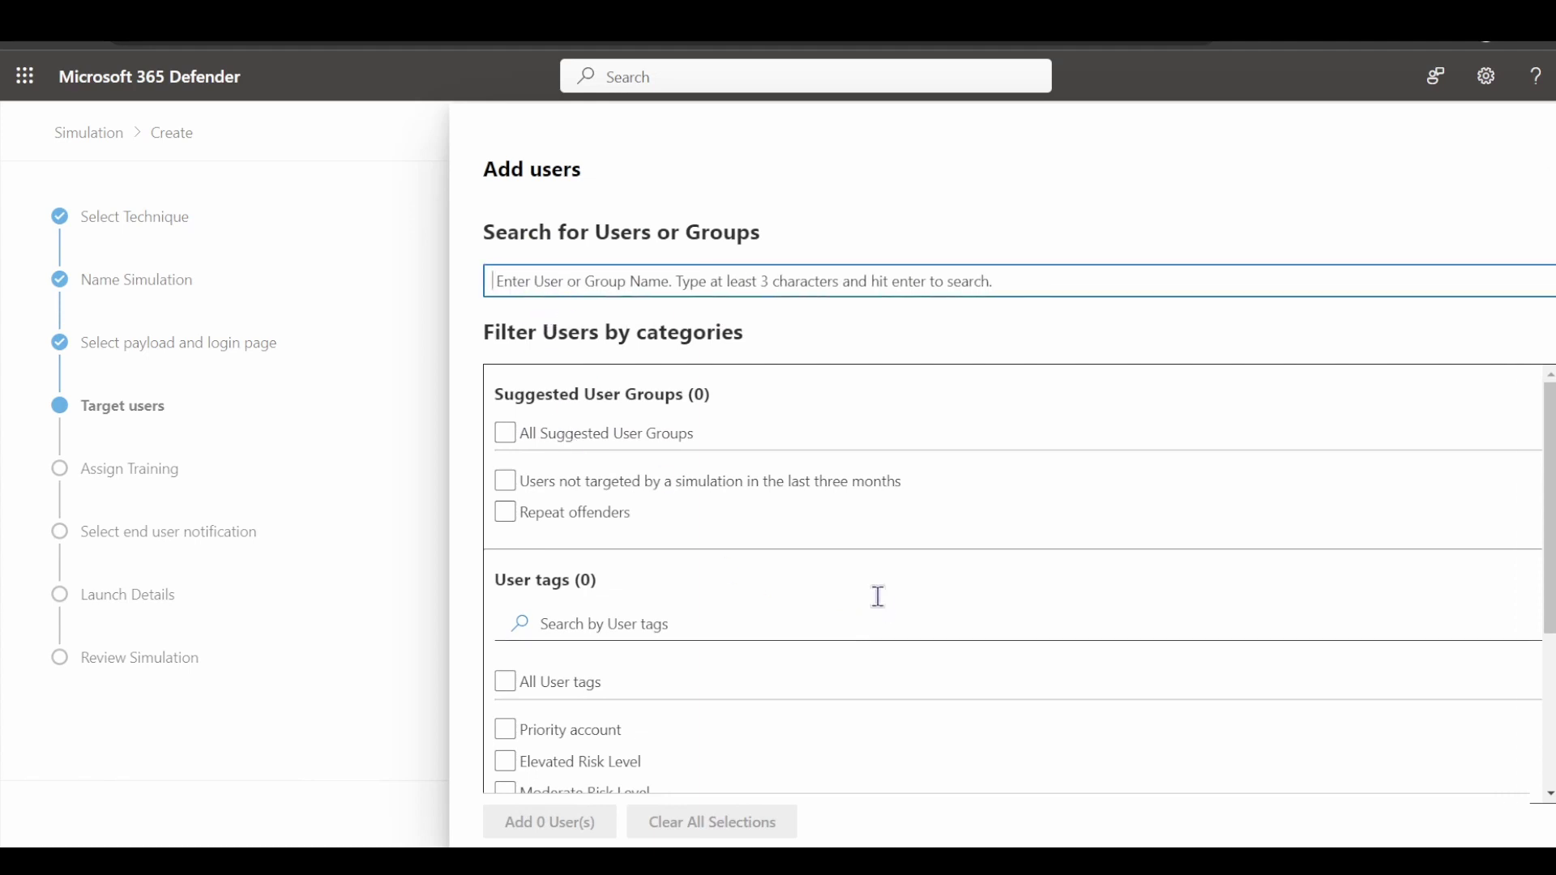
scroll(898, 622, down, 5)
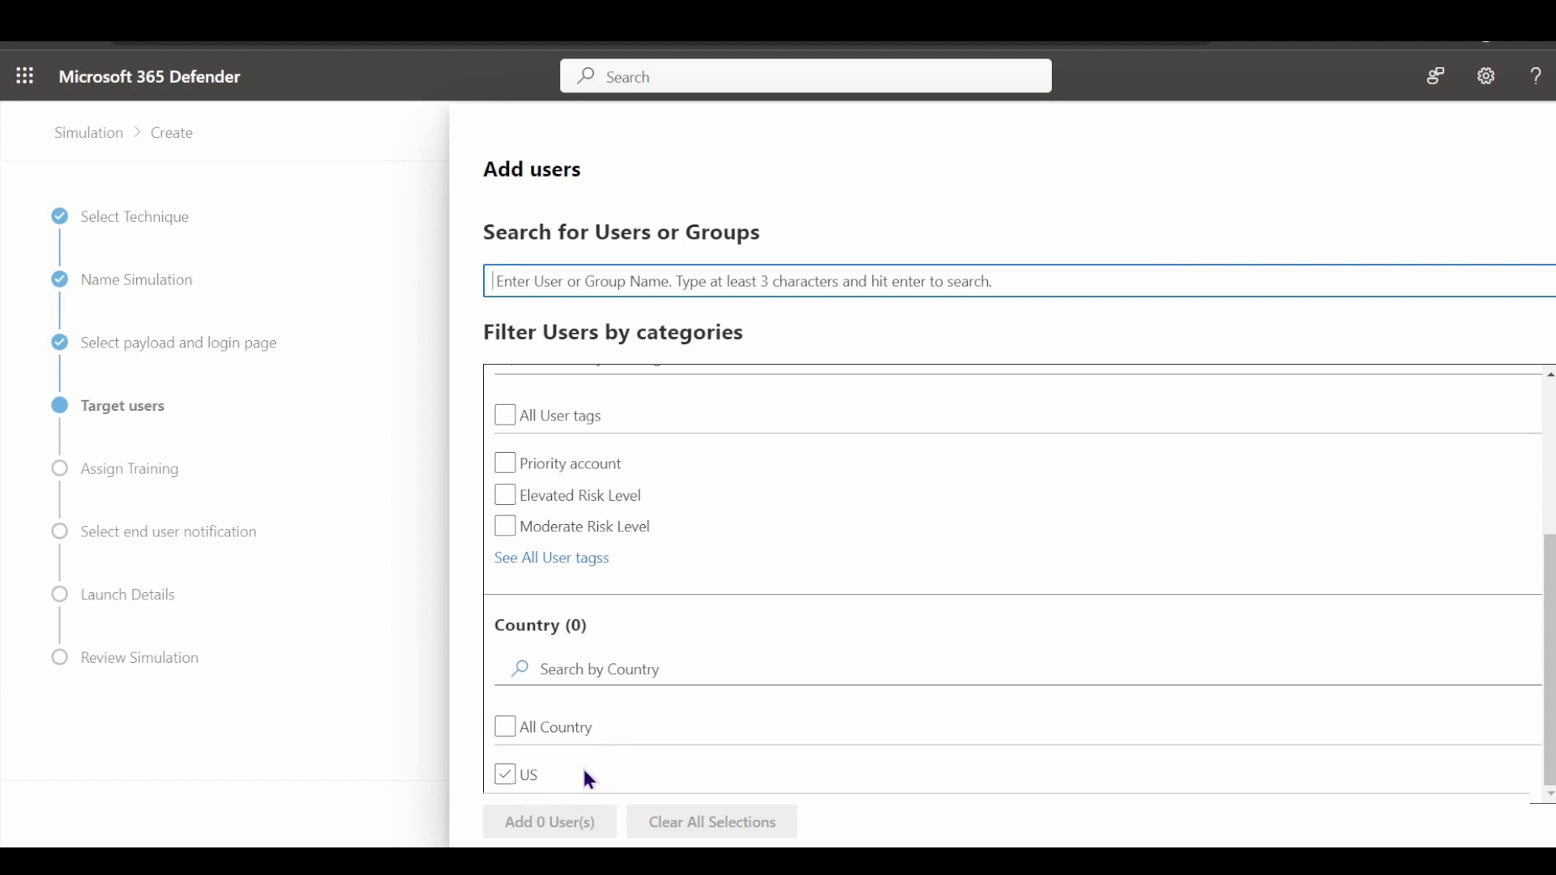
scroll(584, 770, up, 3)
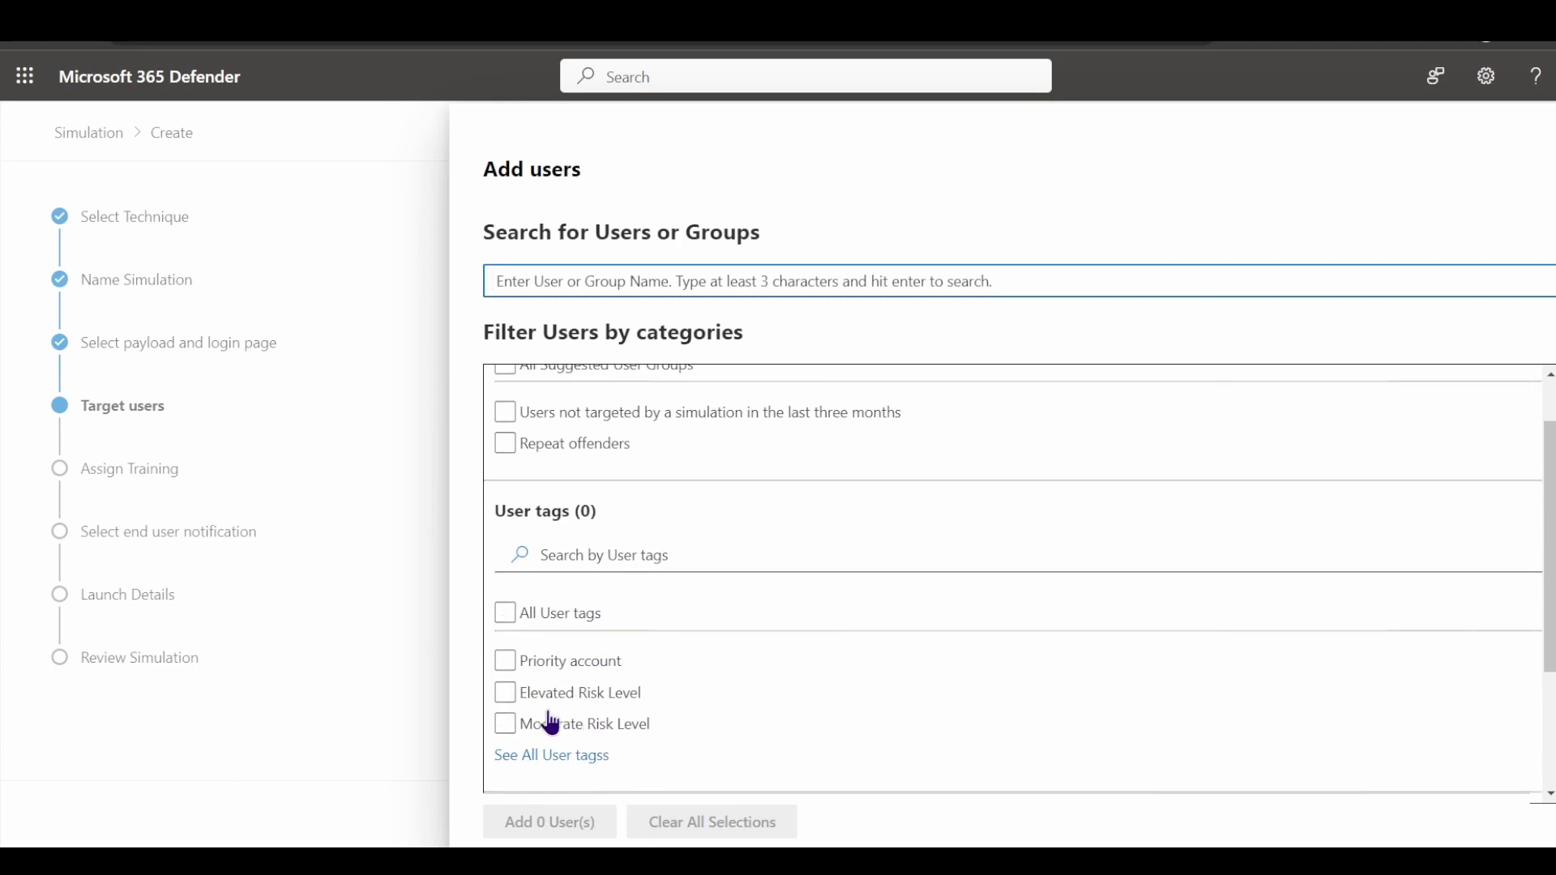
click(565, 754)
scroll(697, 729, down, 2)
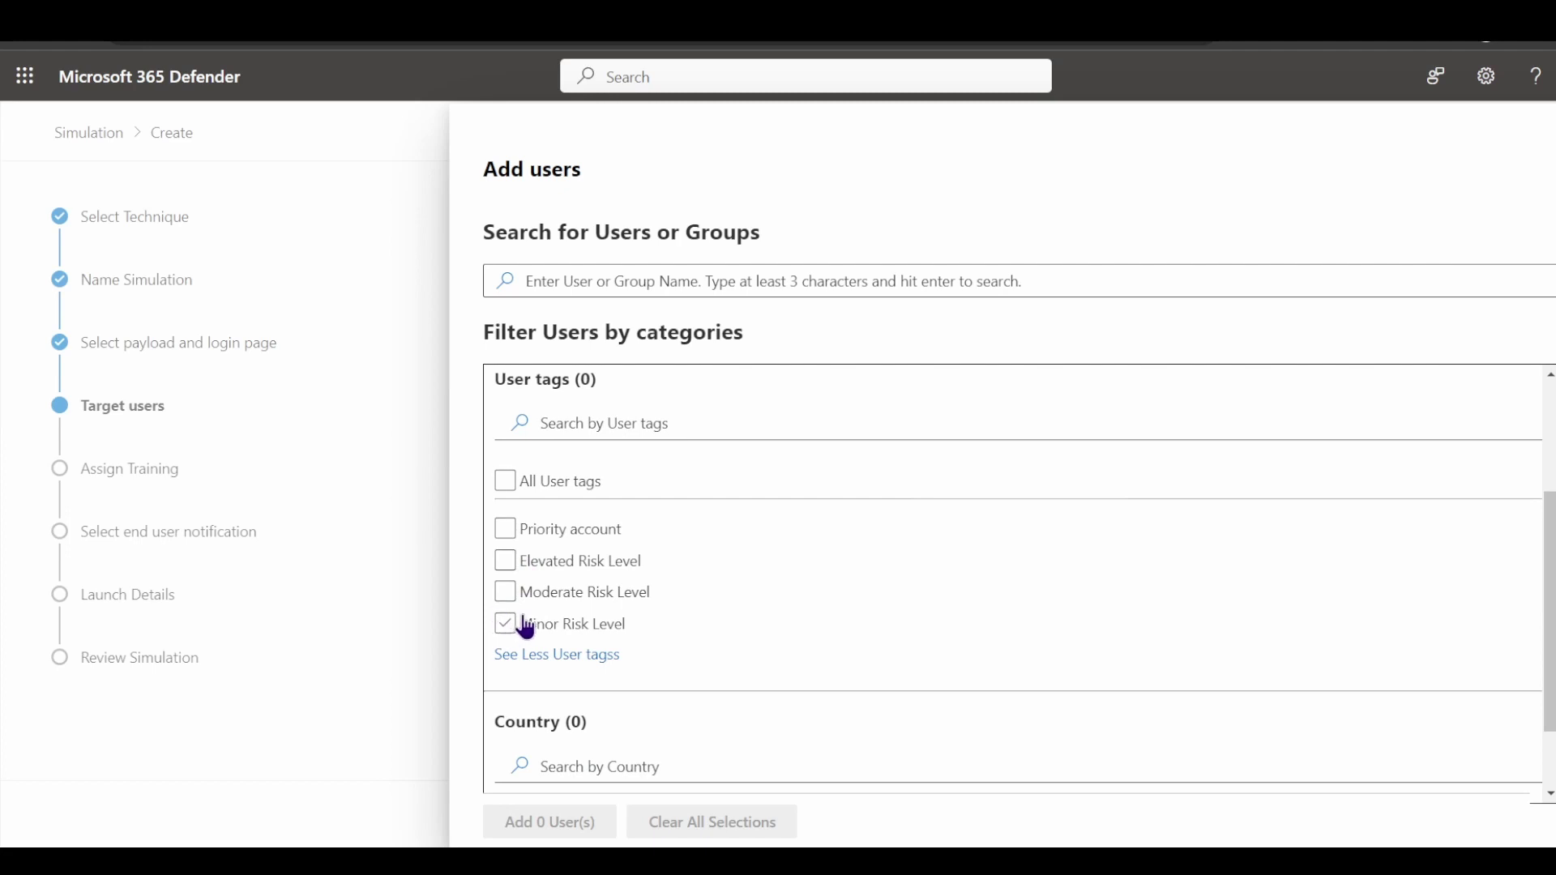
click(638, 592)
scroll(669, 626, up, 2)
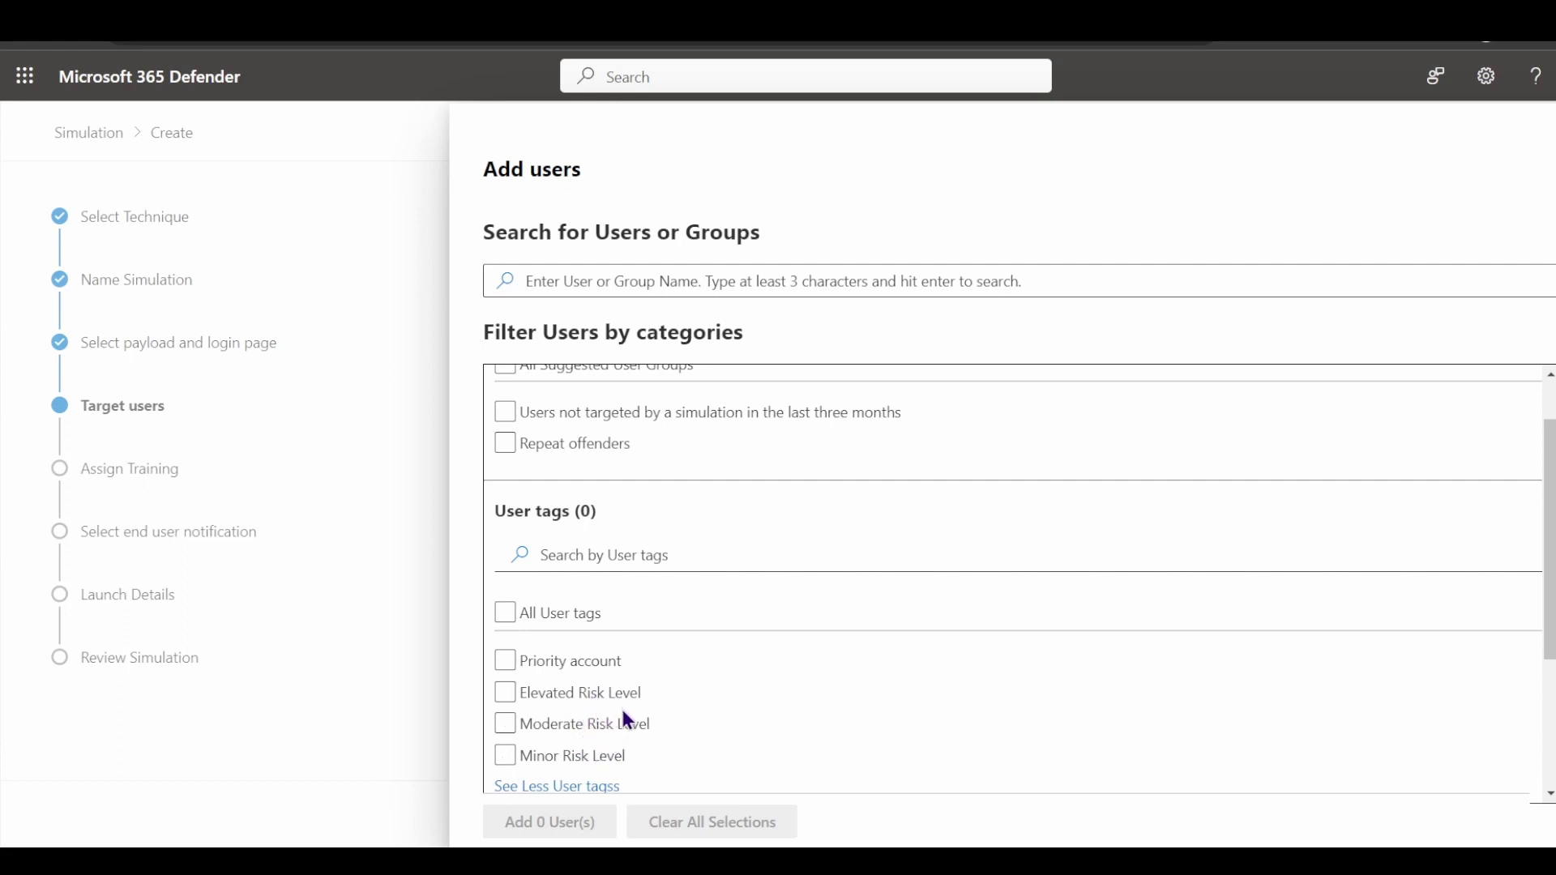
scroll(672, 648, up, 1)
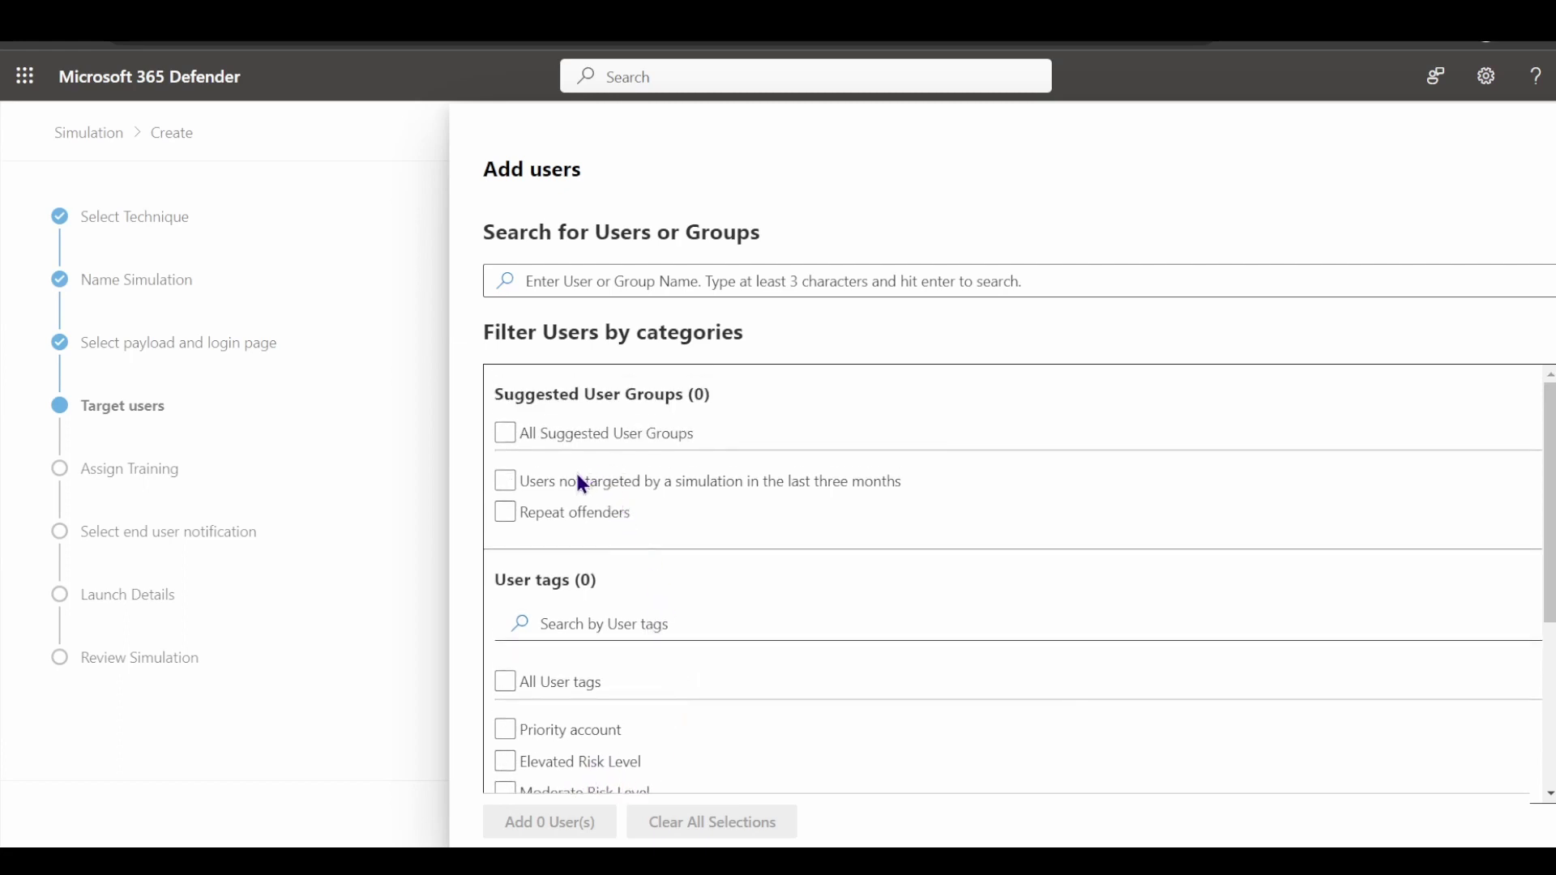
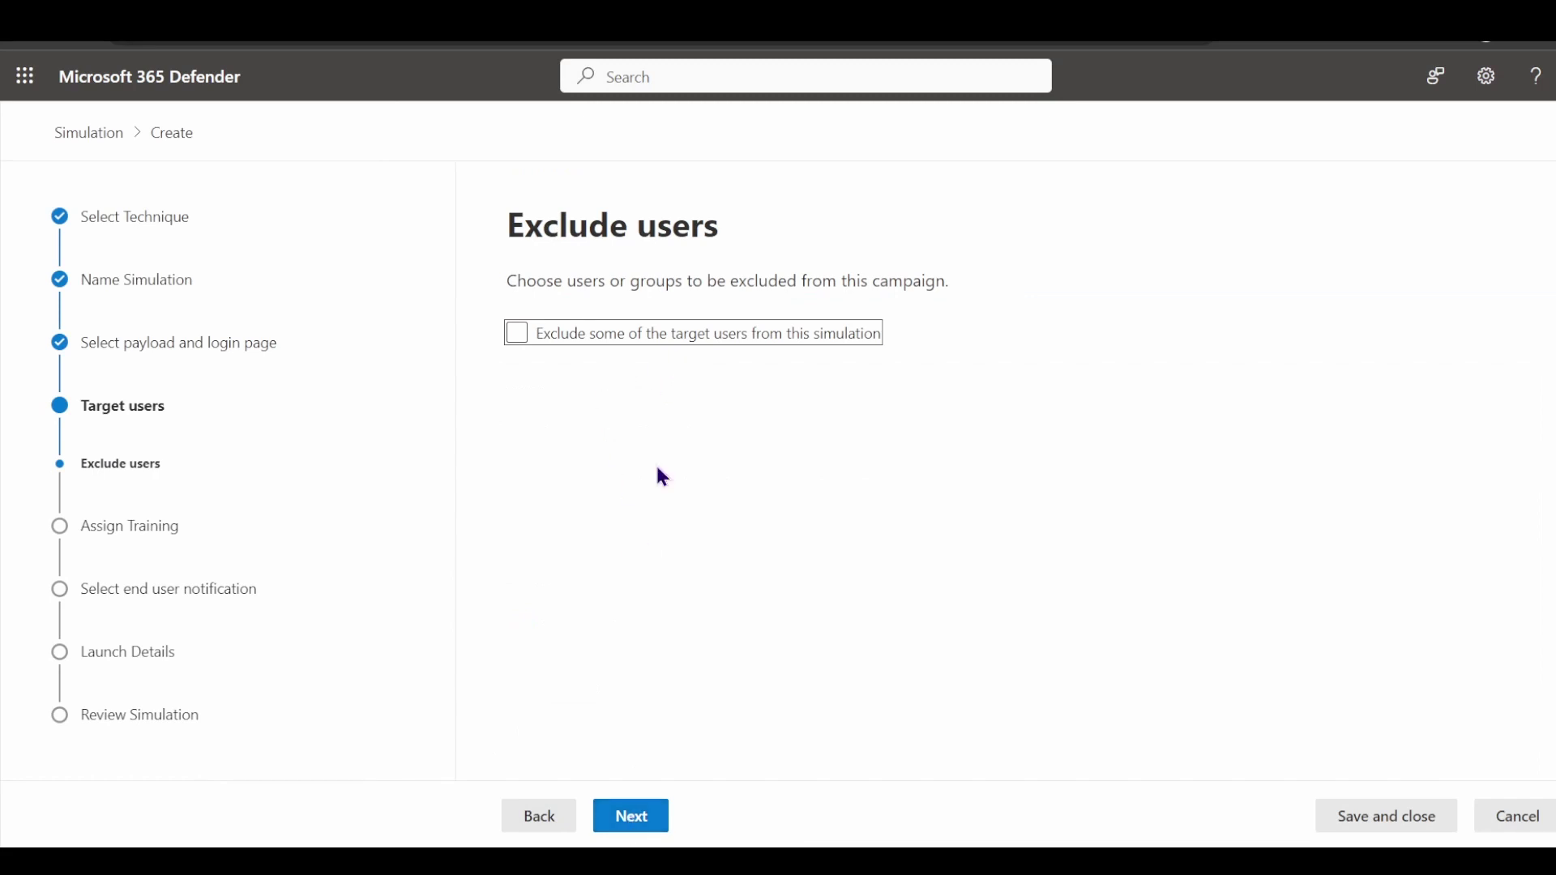
Continue to training assignment without excluding any target users and check the available training due dates.
click(625, 835)
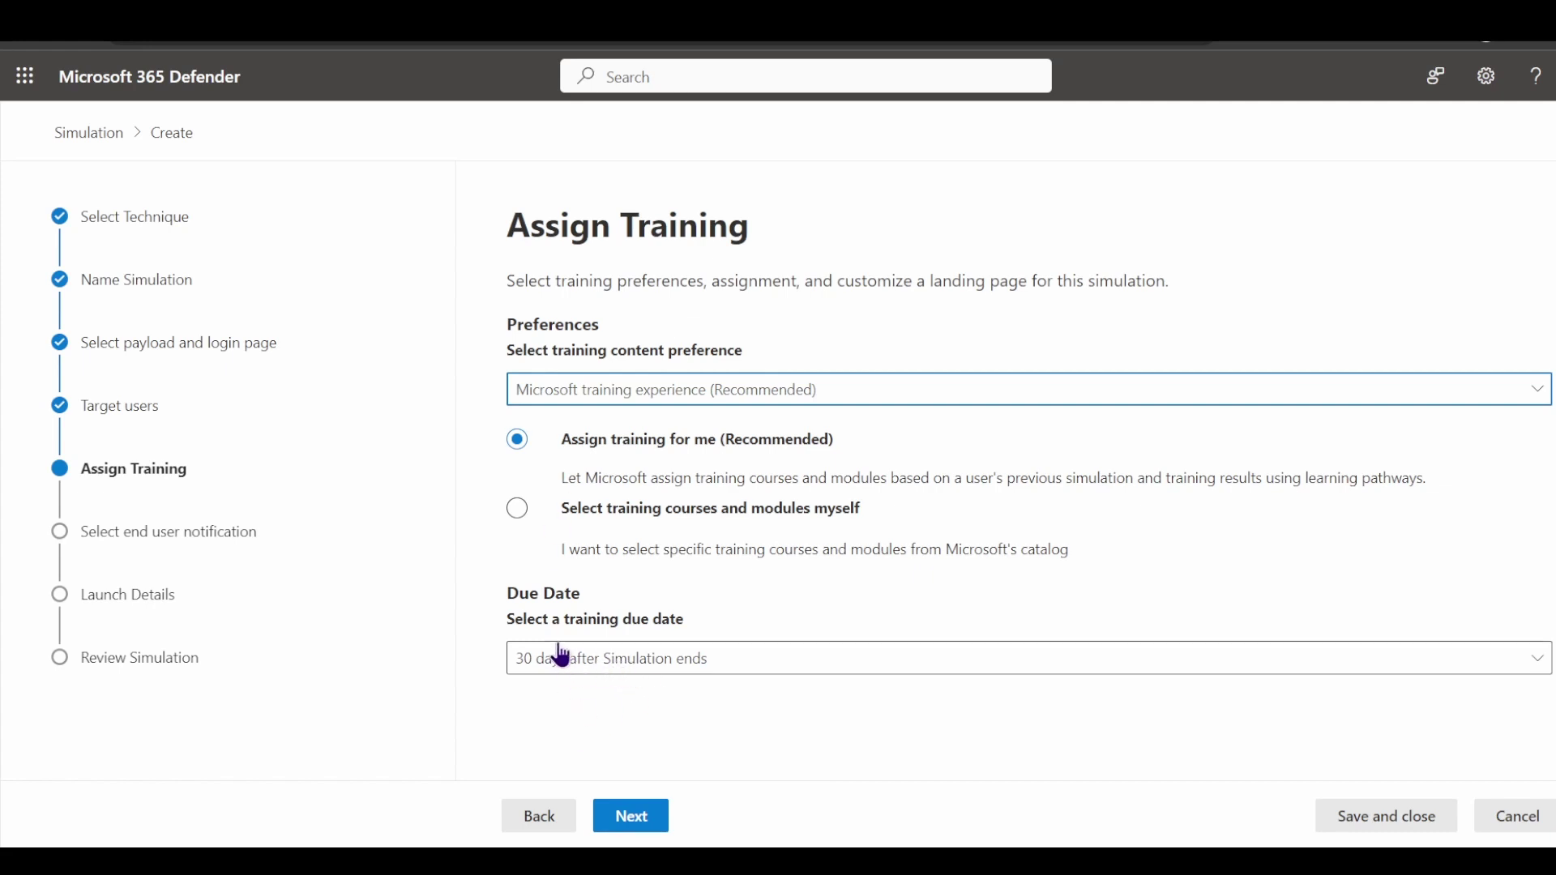
click(633, 675)
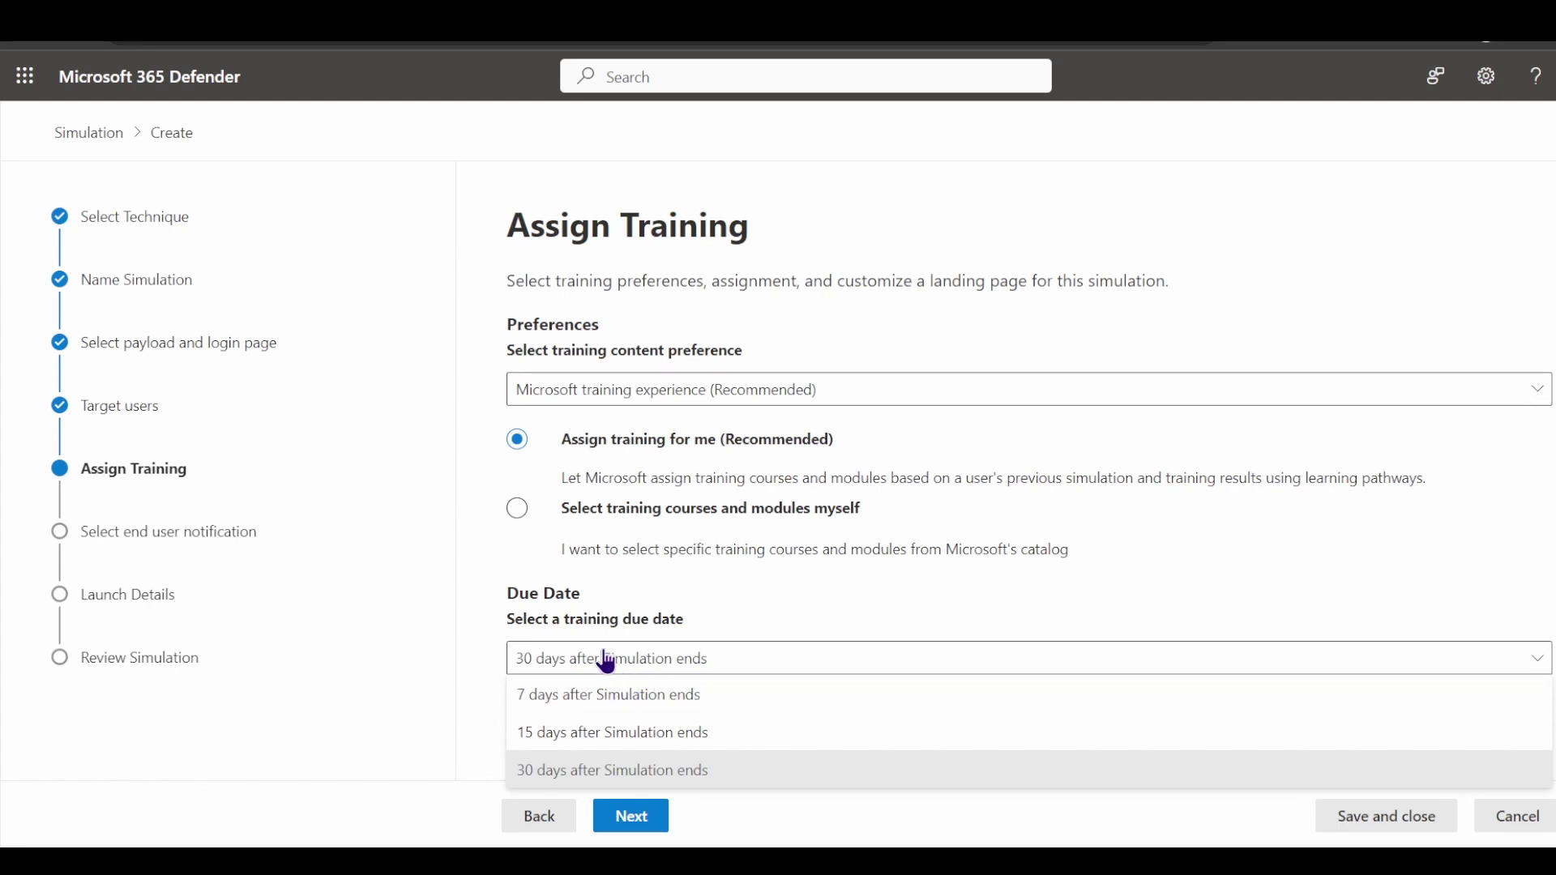
click(541, 653)
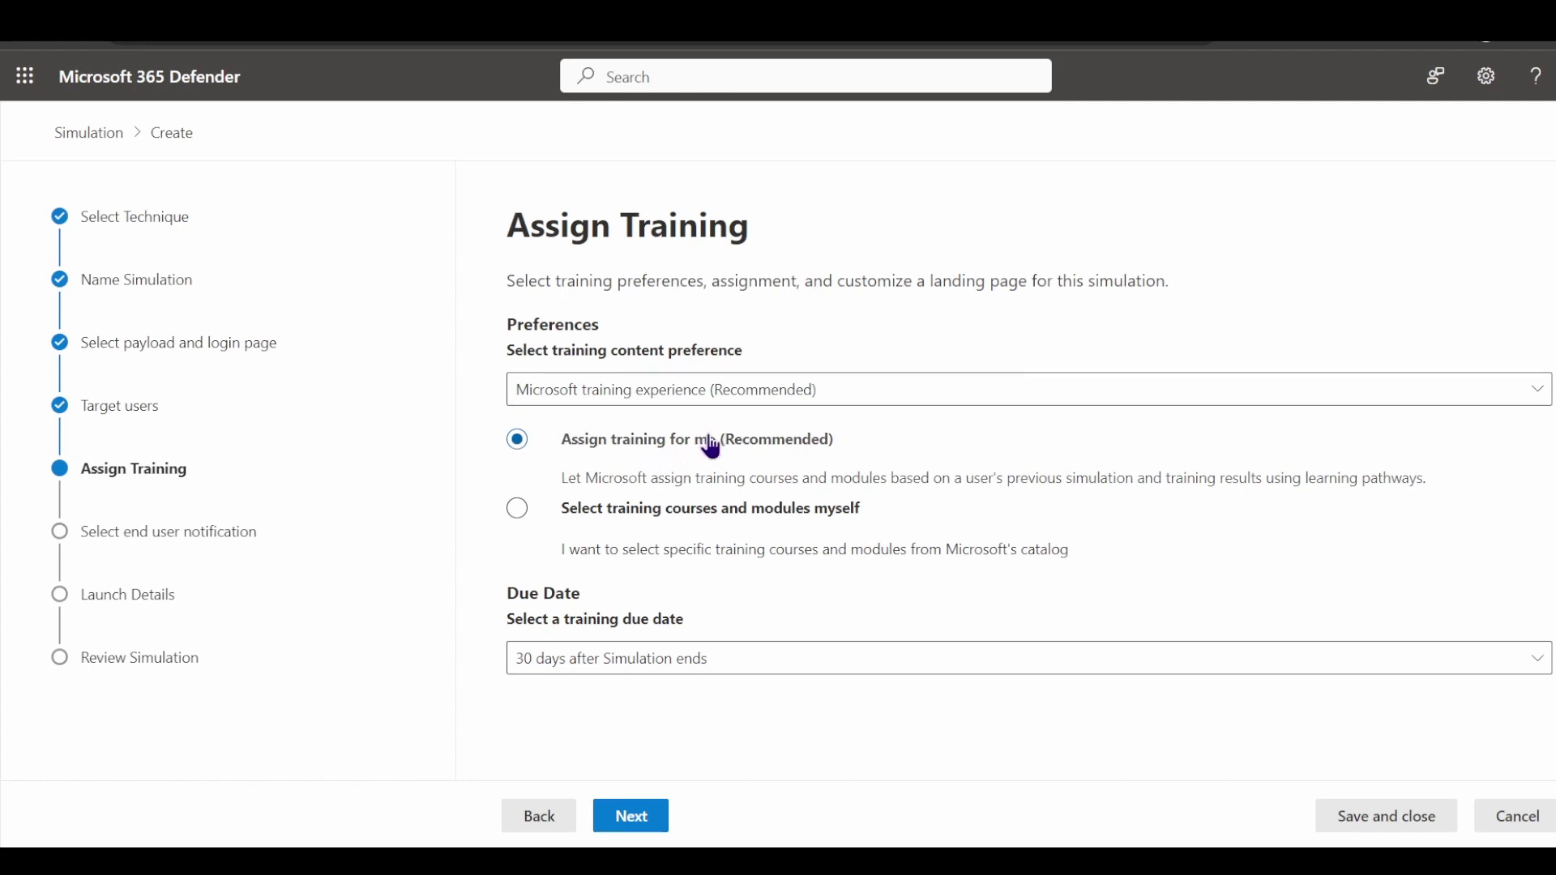
Review the training content preferences and continue with the Microsoft training experience, automatic assignment and a due date 30 days after the simulation ends.
click(605, 514)
click(640, 397)
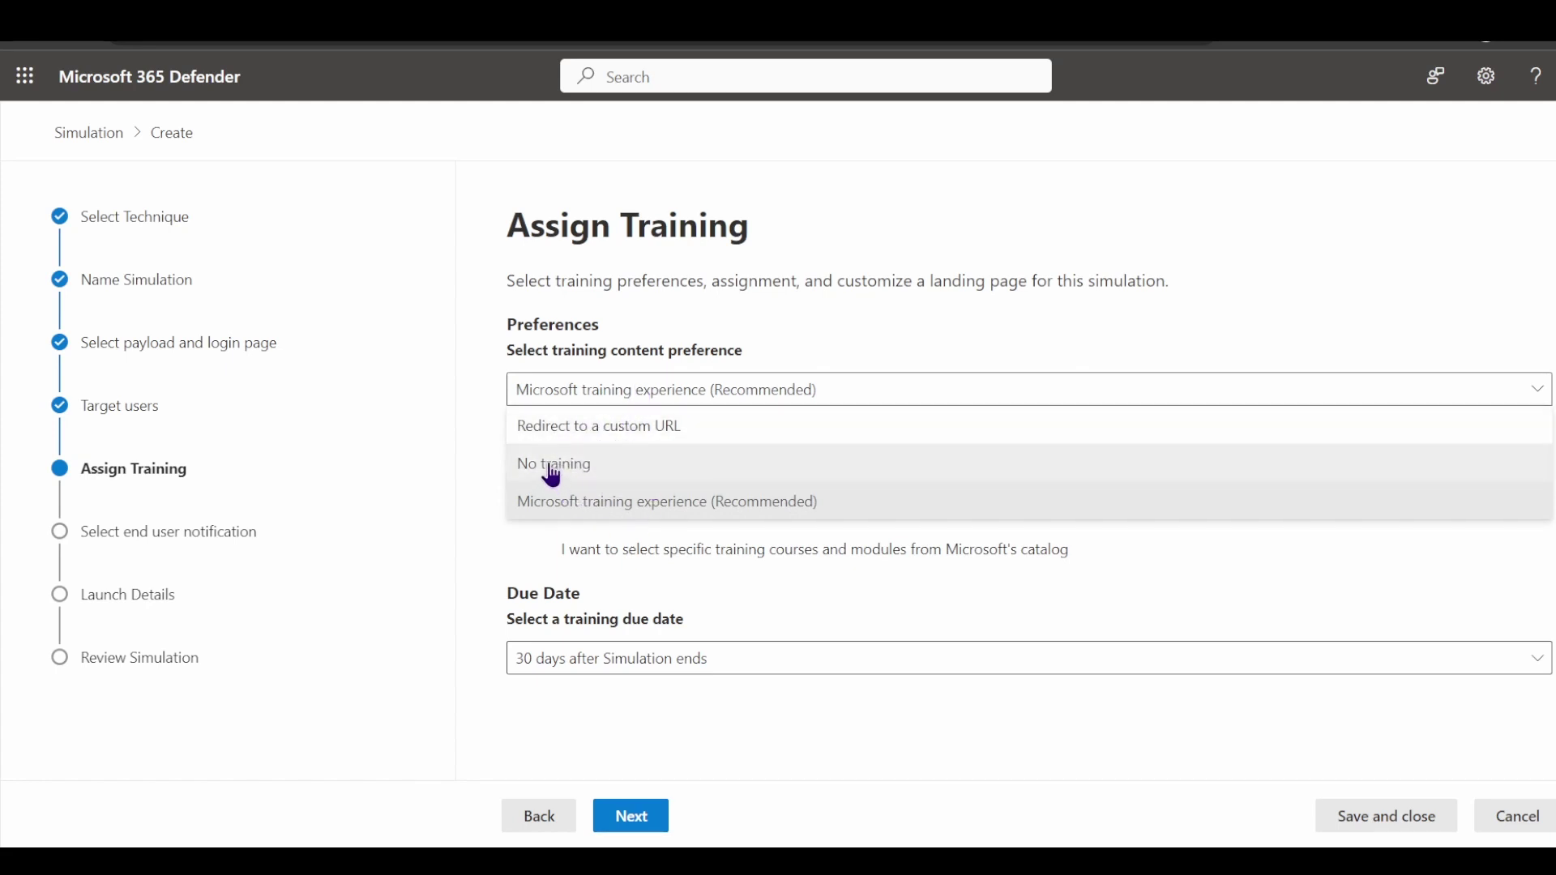
click(480, 405)
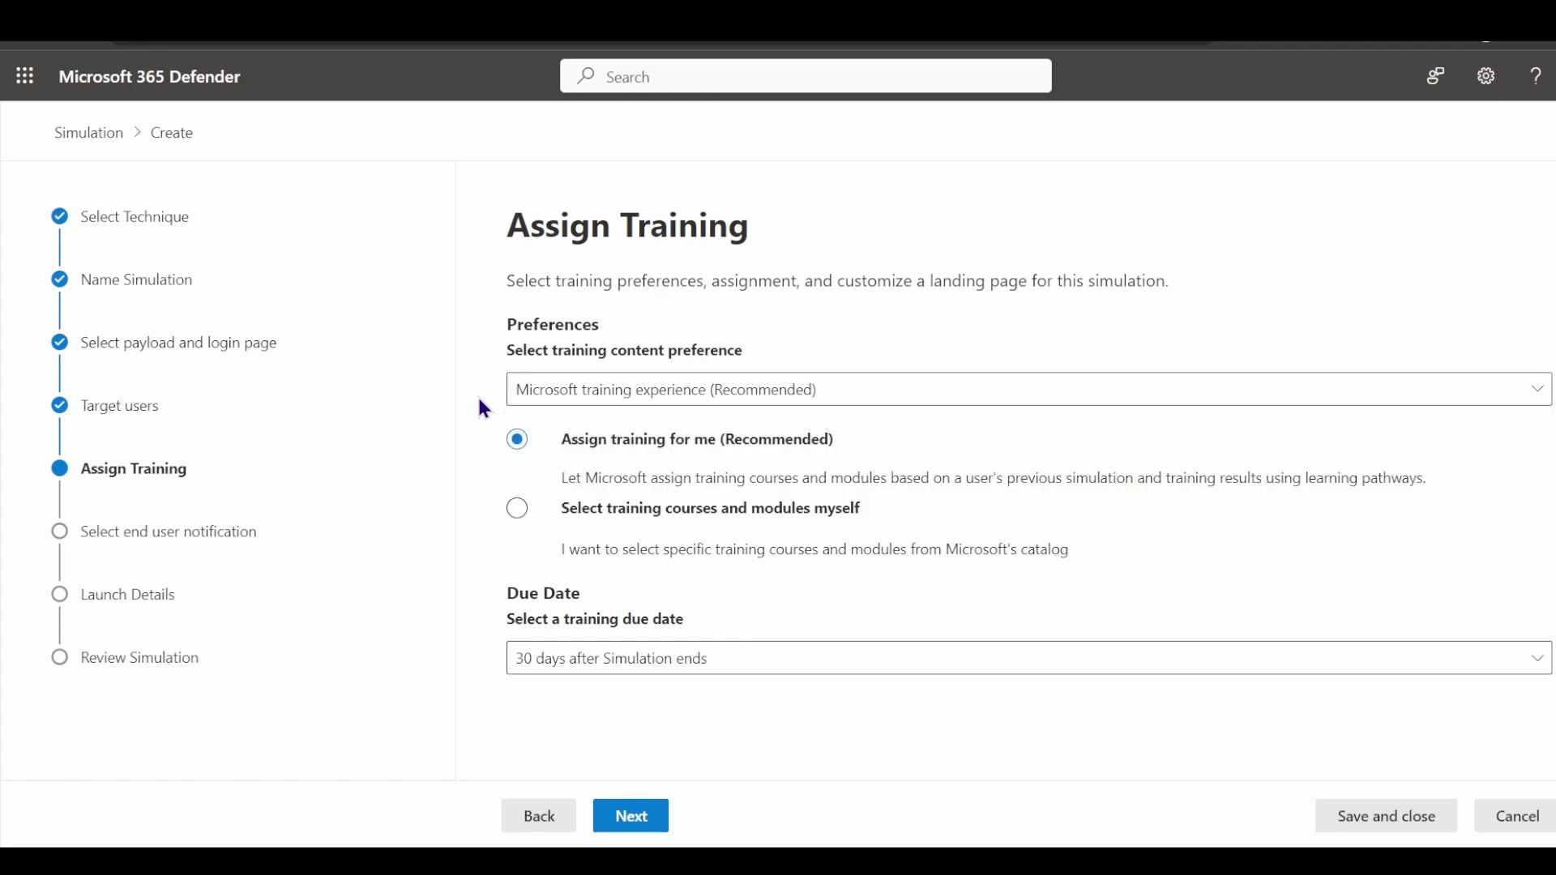
click(582, 661)
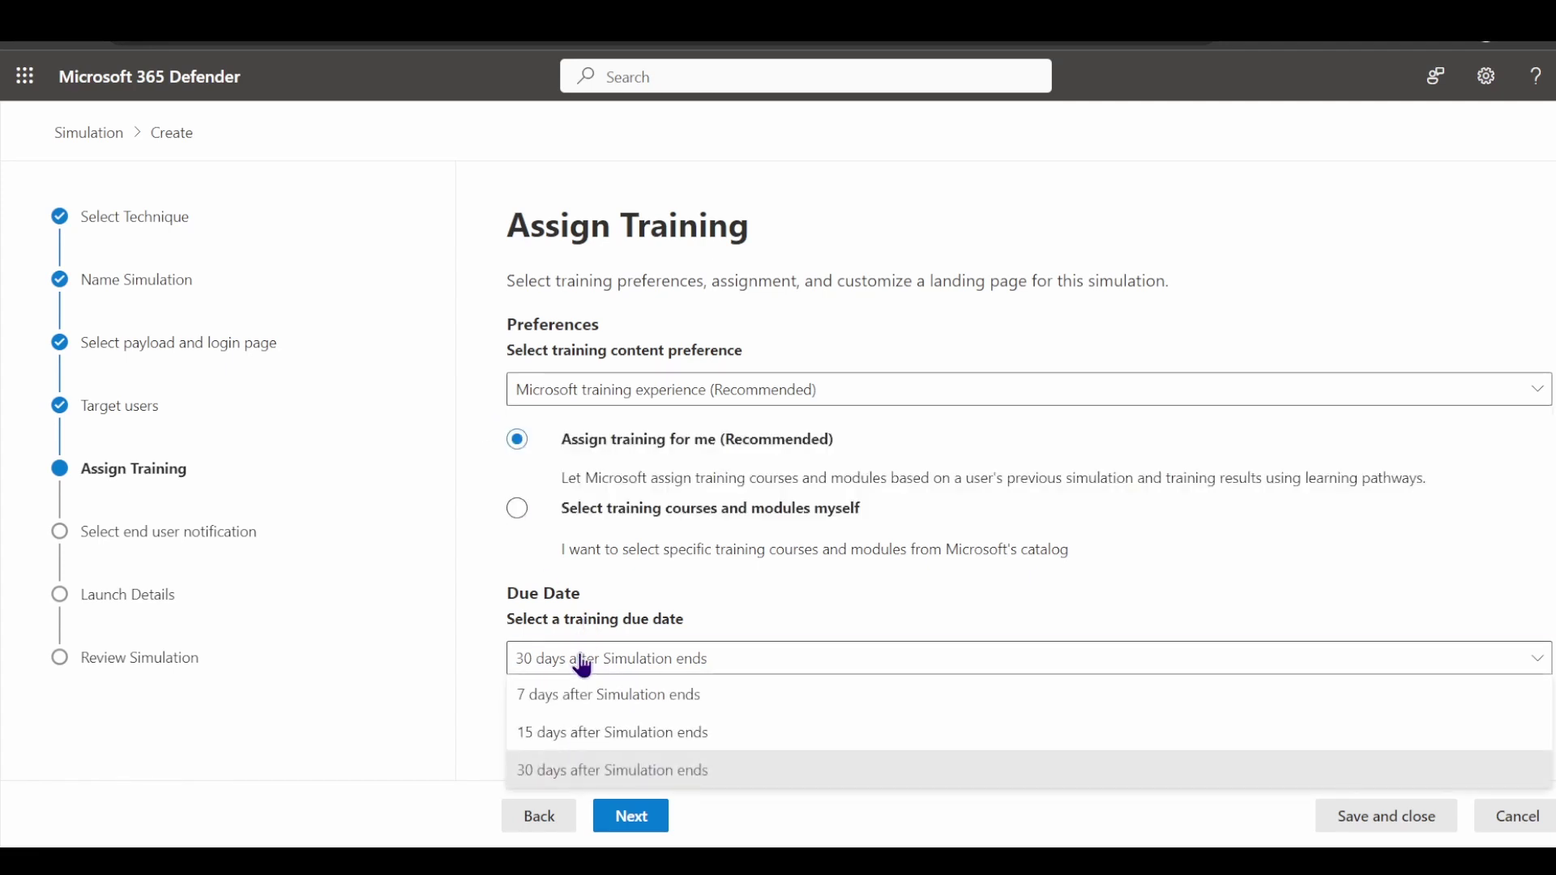
click(480, 576)
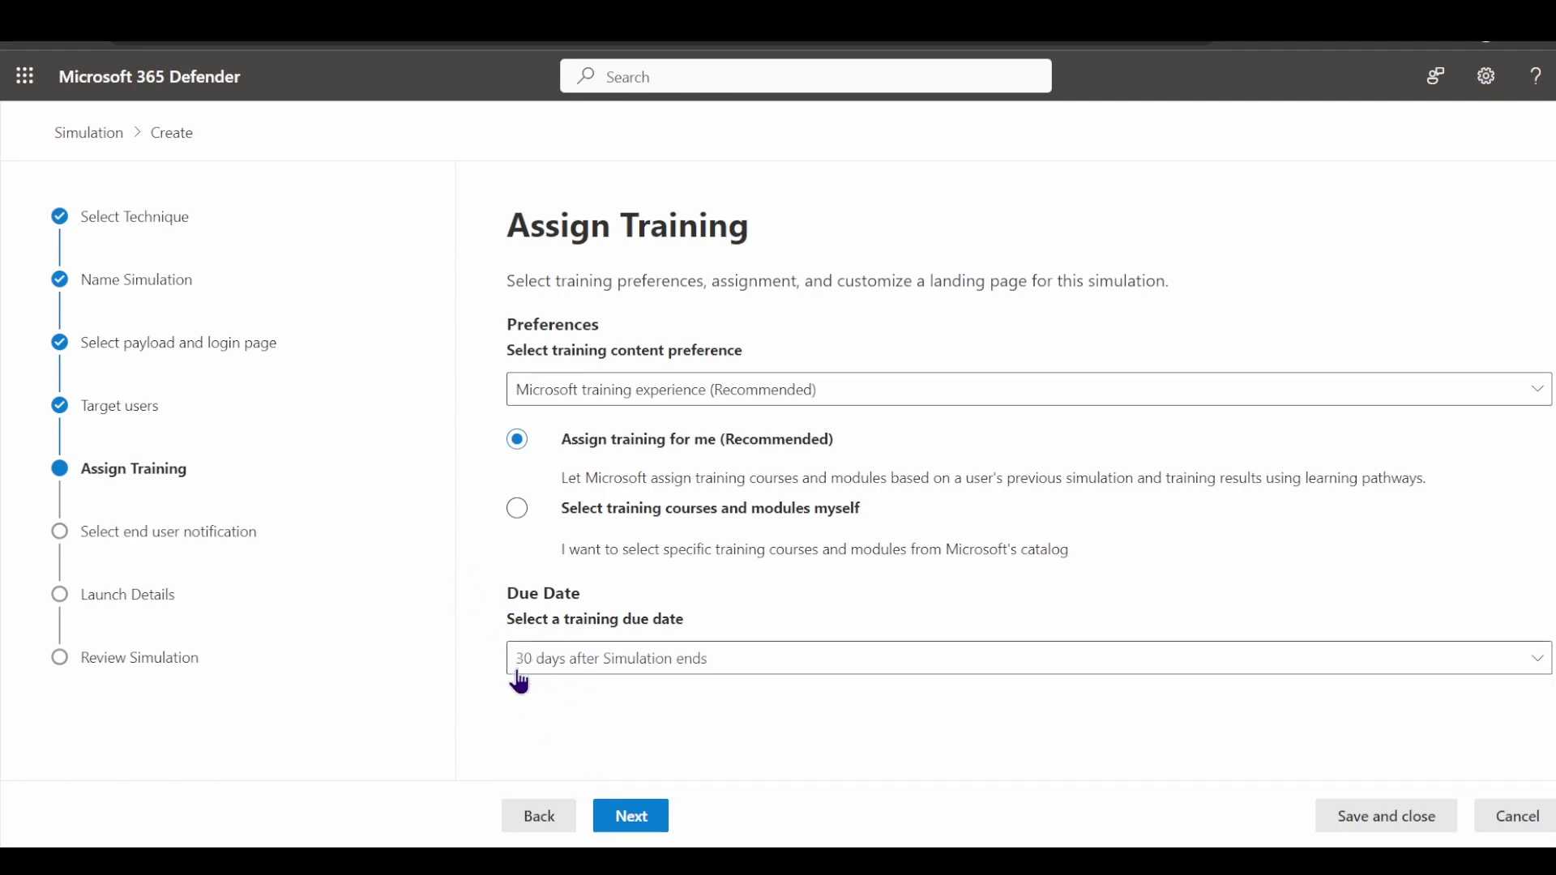
click(638, 825)
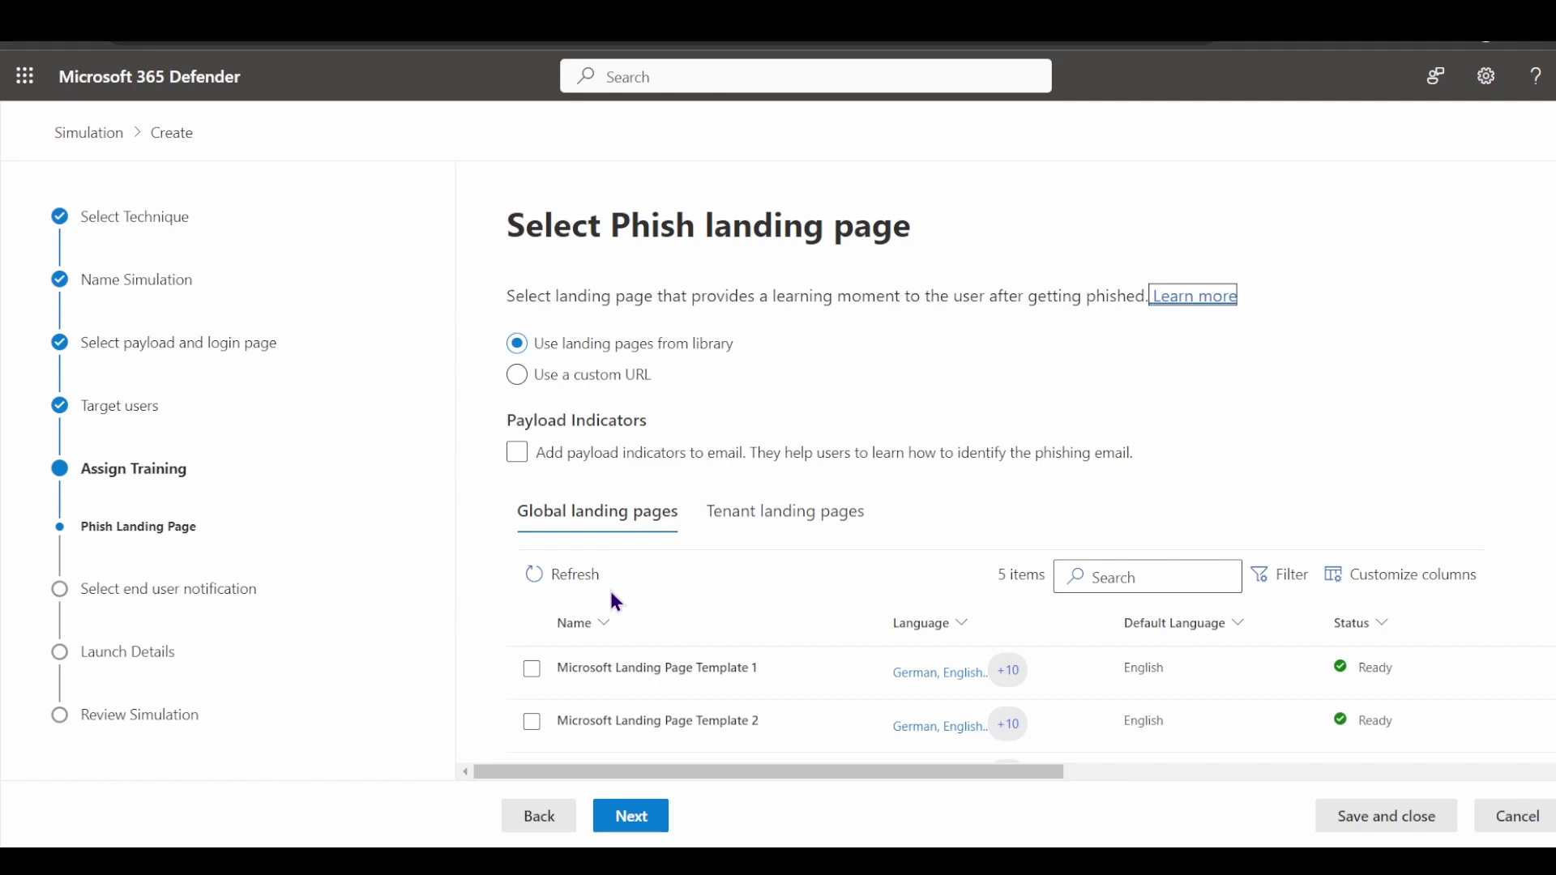
Compare the global and tenant phish landing pages available in the library.
scroll(693, 711, down, 1)
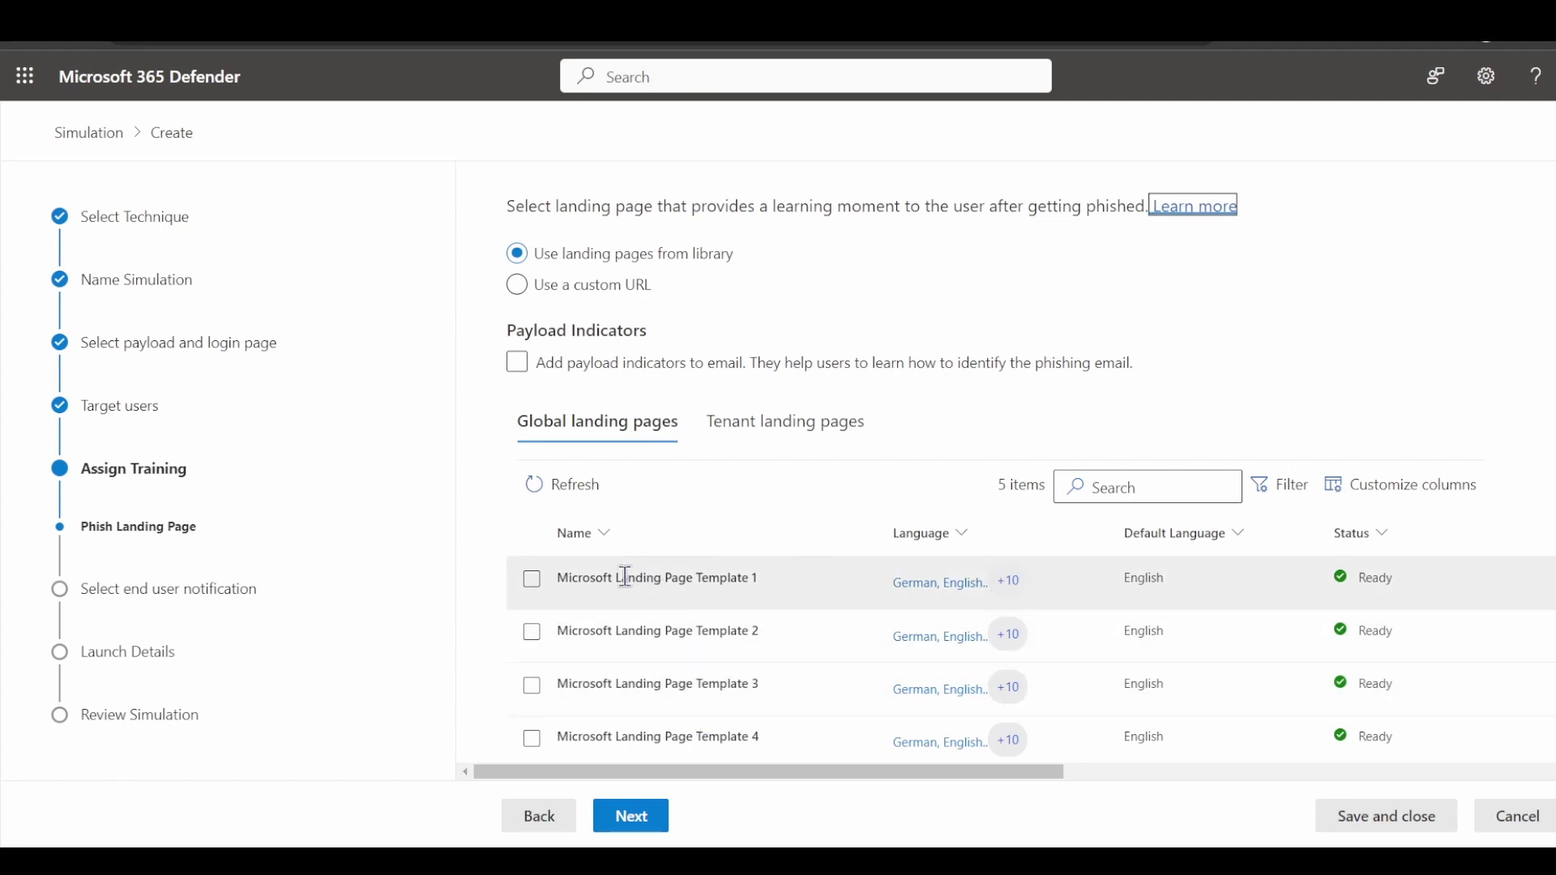
click(742, 432)
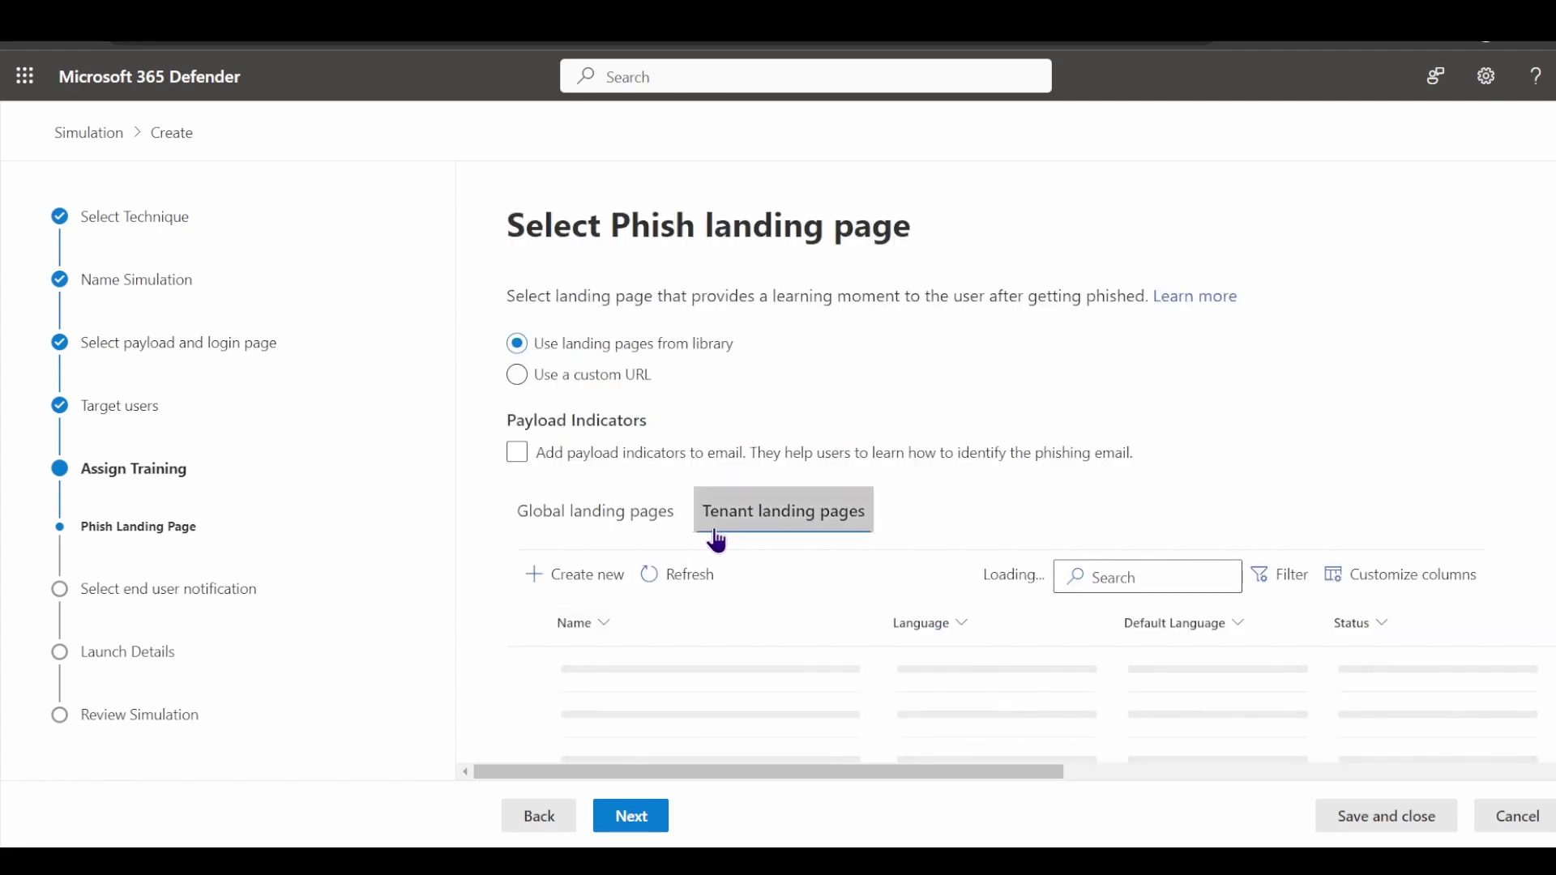
click(532, 675)
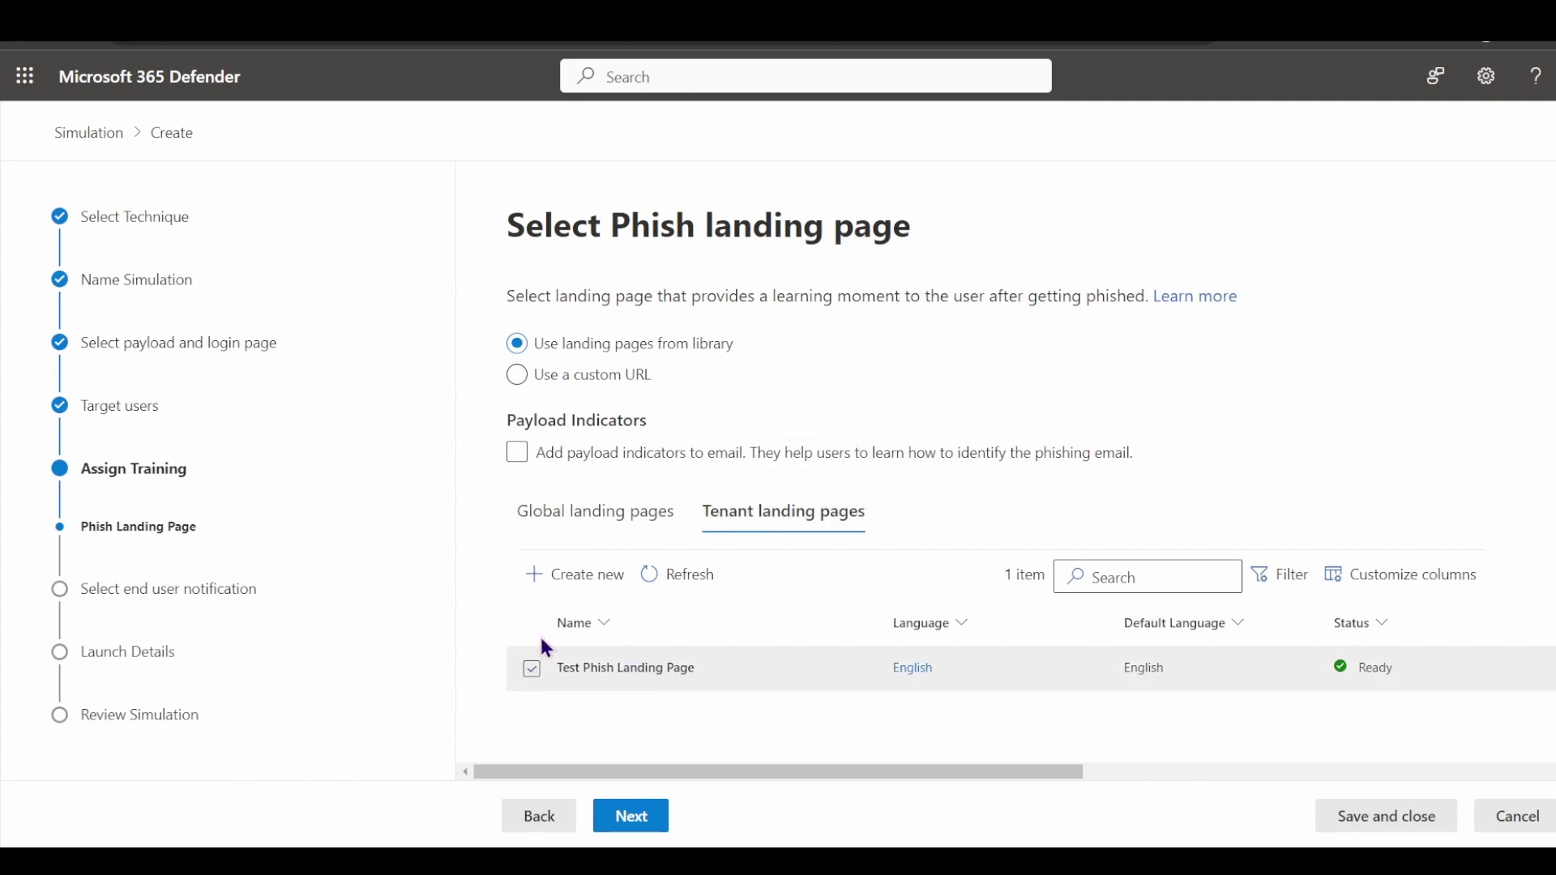
click(587, 524)
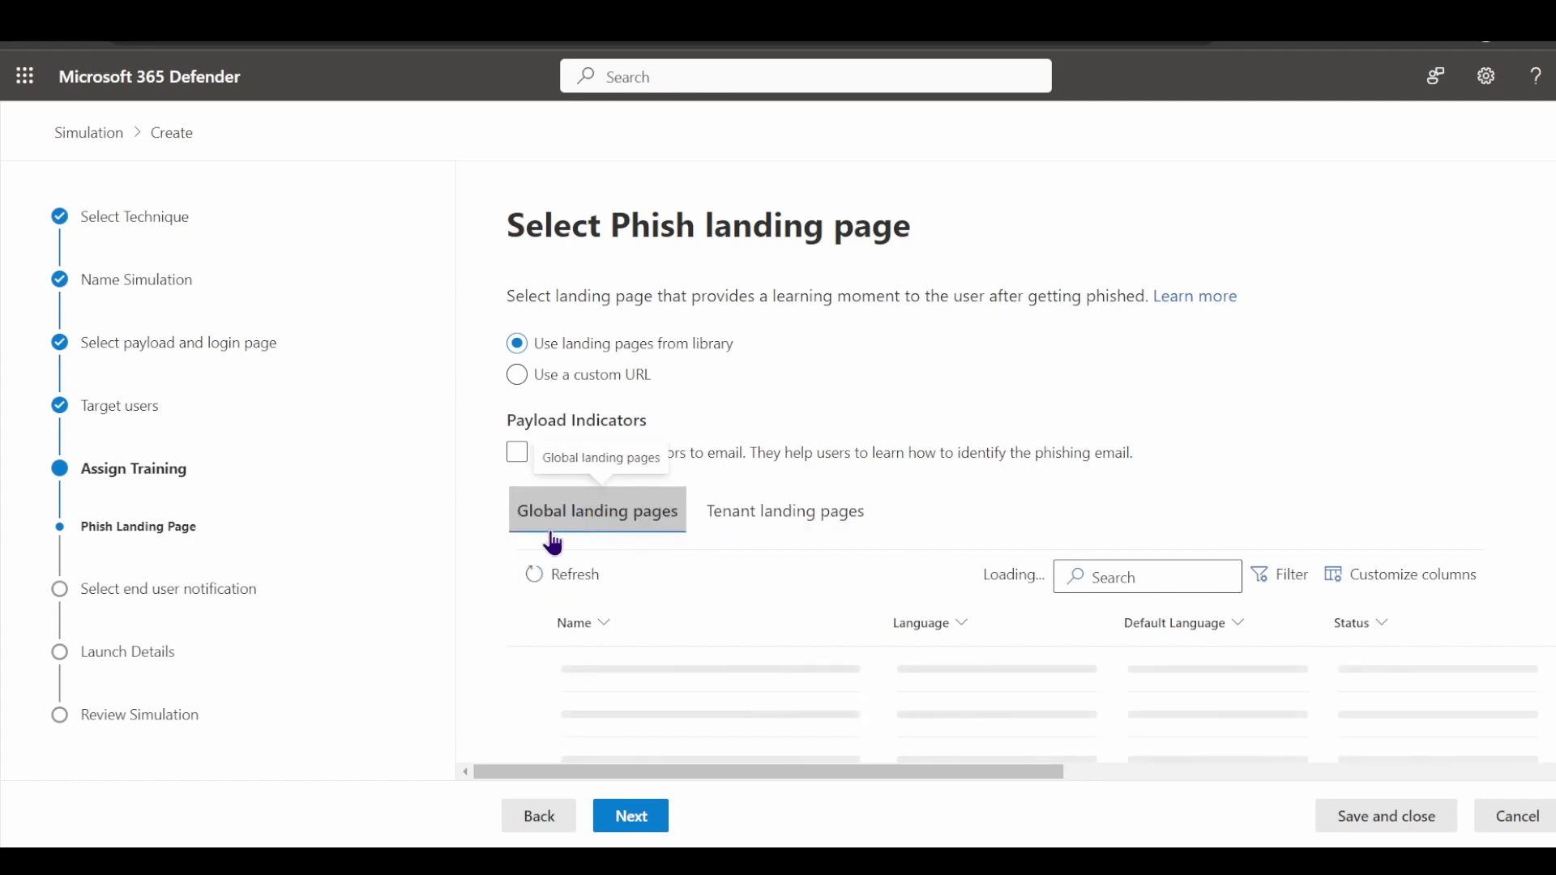
scroll(479, 576, down, 1)
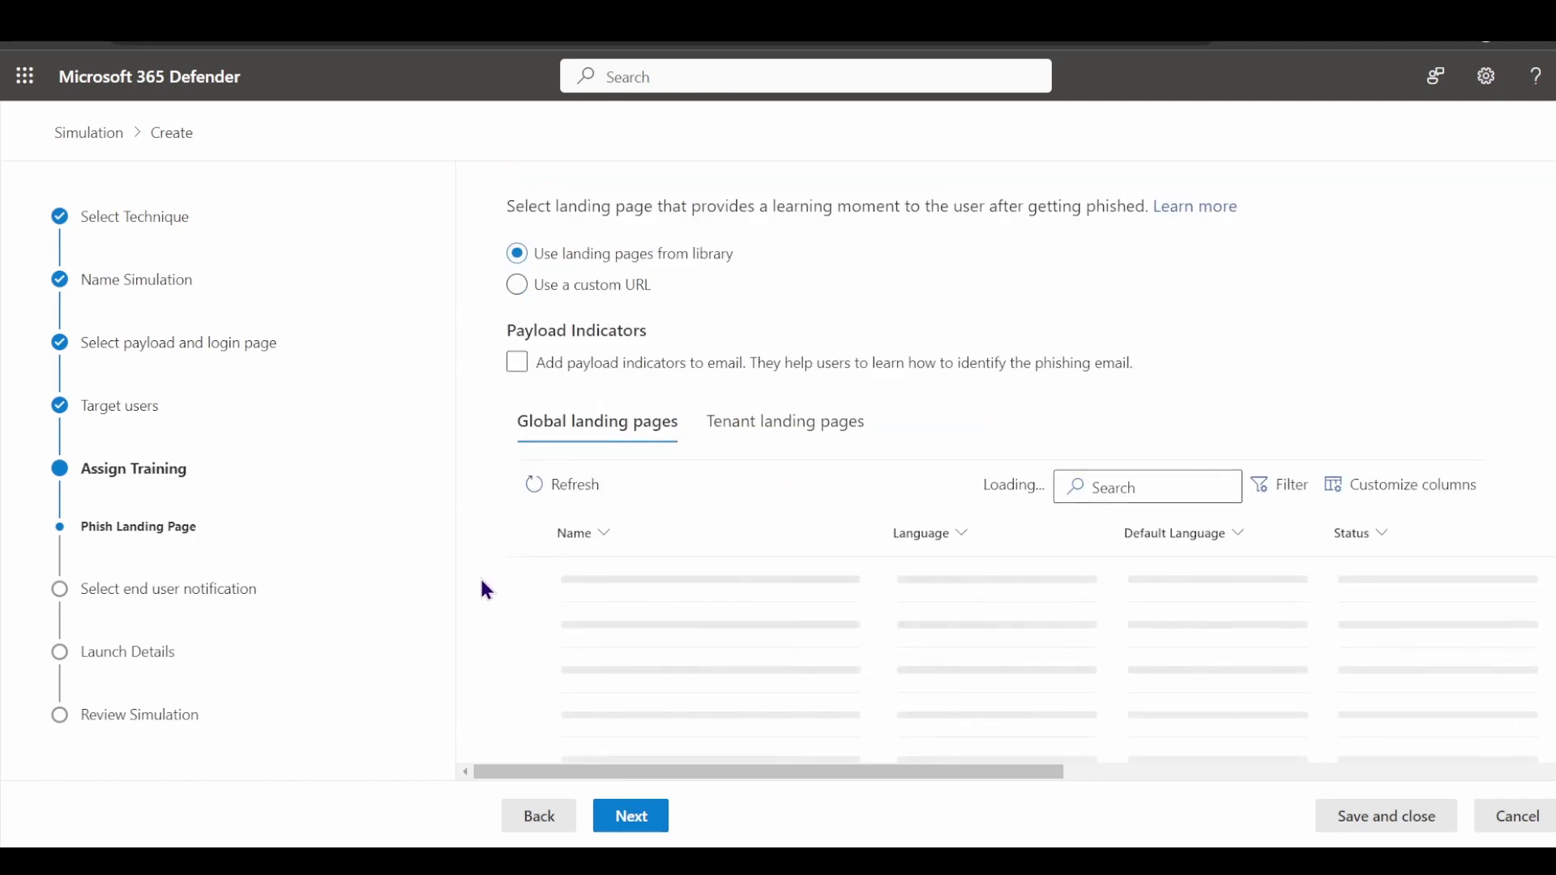
scroll(480, 580, down, 1)
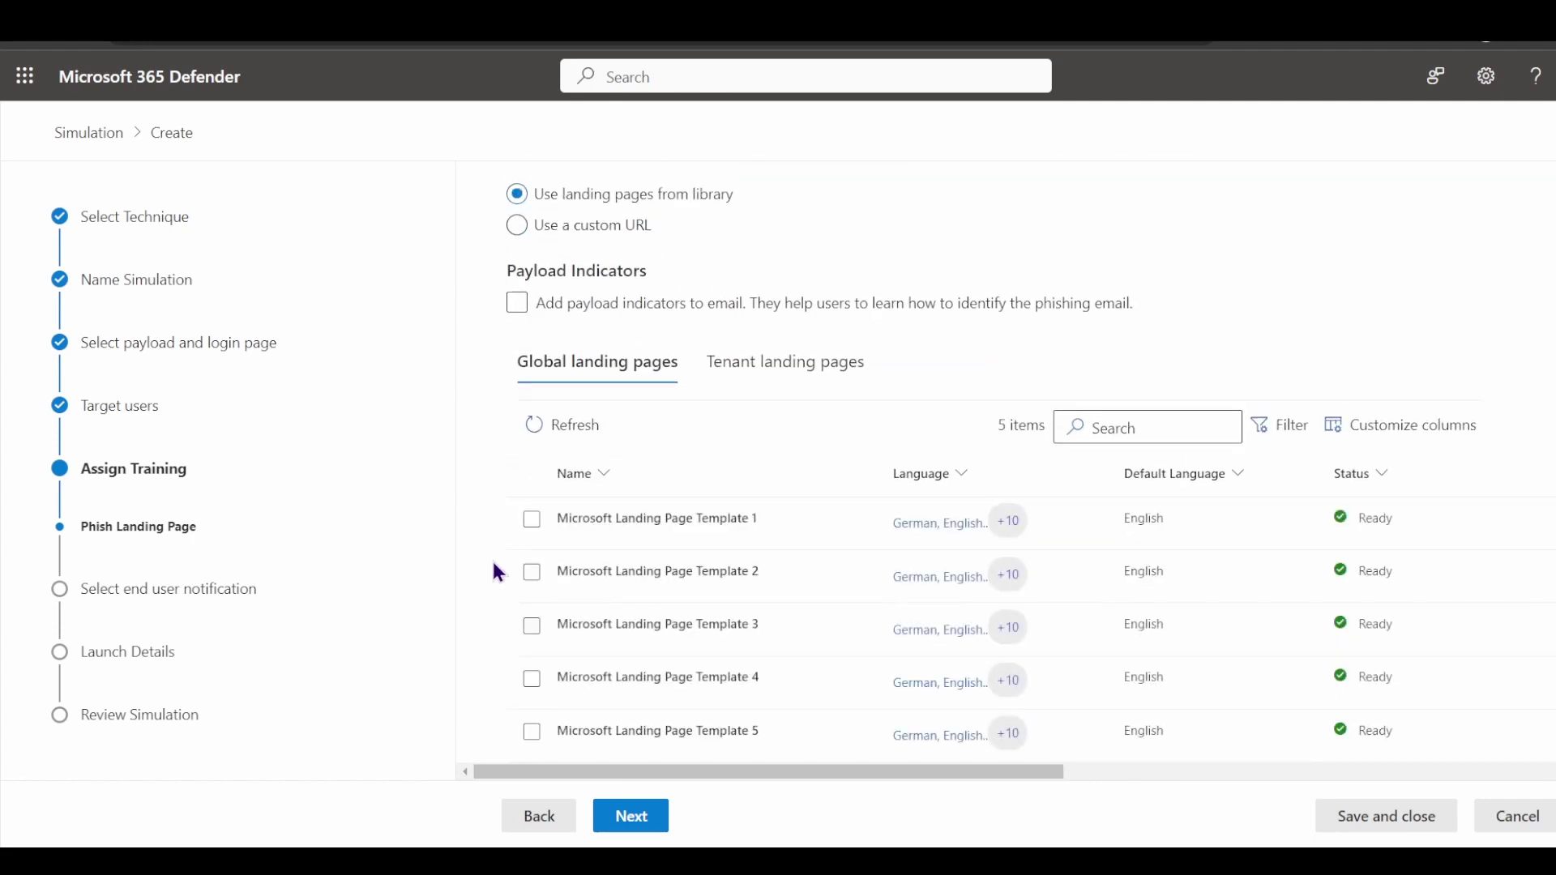
Select Microsoft Landing Page Template 1 from the global landing pages and look over its listed details.
click(532, 519)
scroll(486, 600, down, 2)
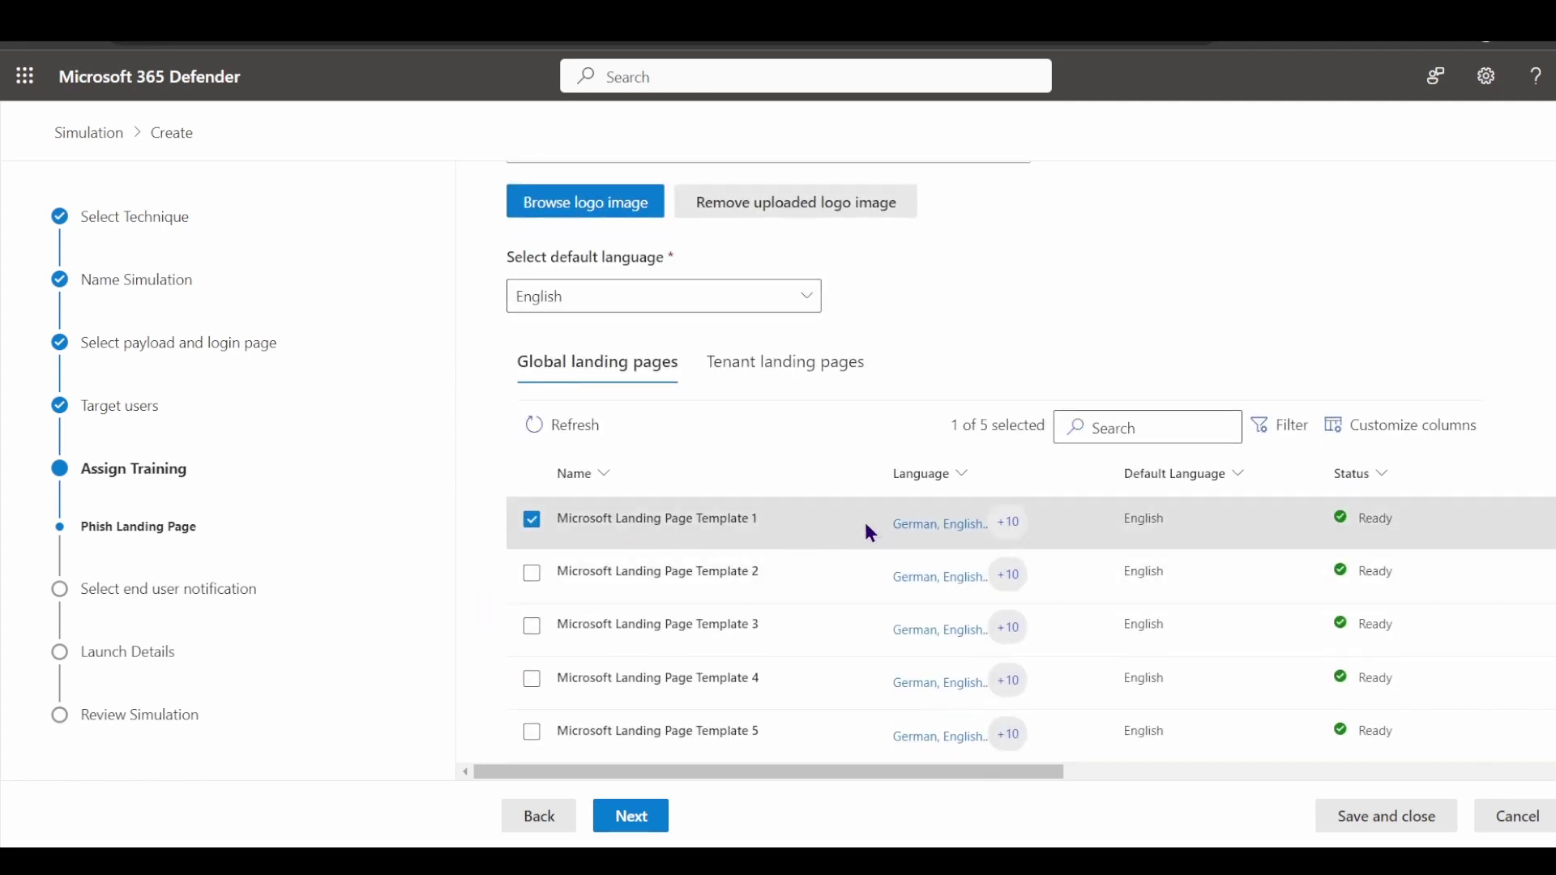
mouse_move(1011, 528)
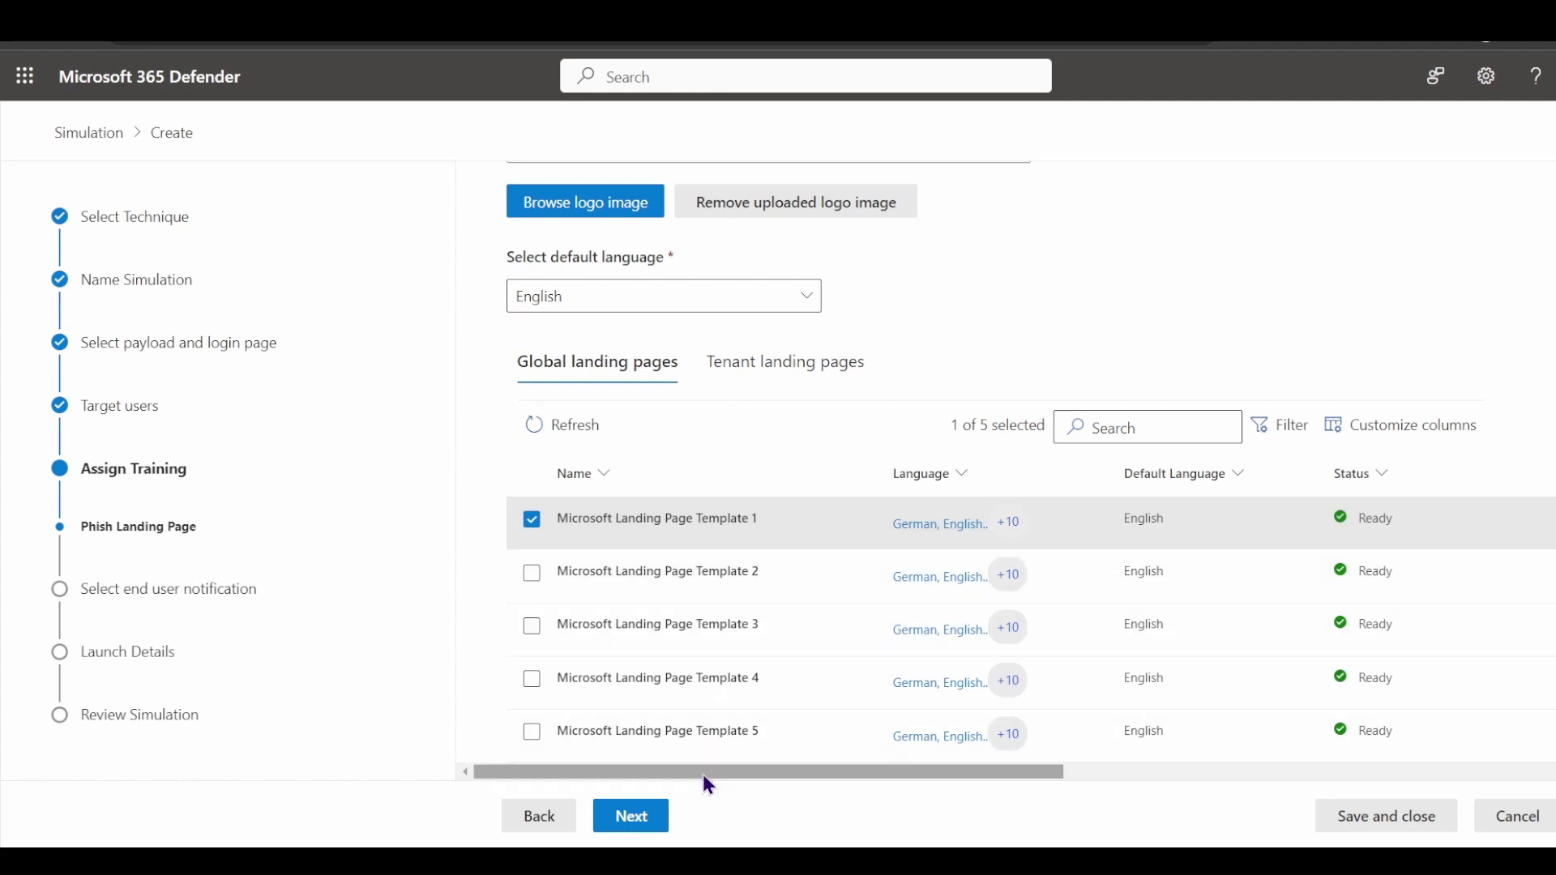
drag(1005, 775, 1525, 770)
drag(1085, 775, 503, 771)
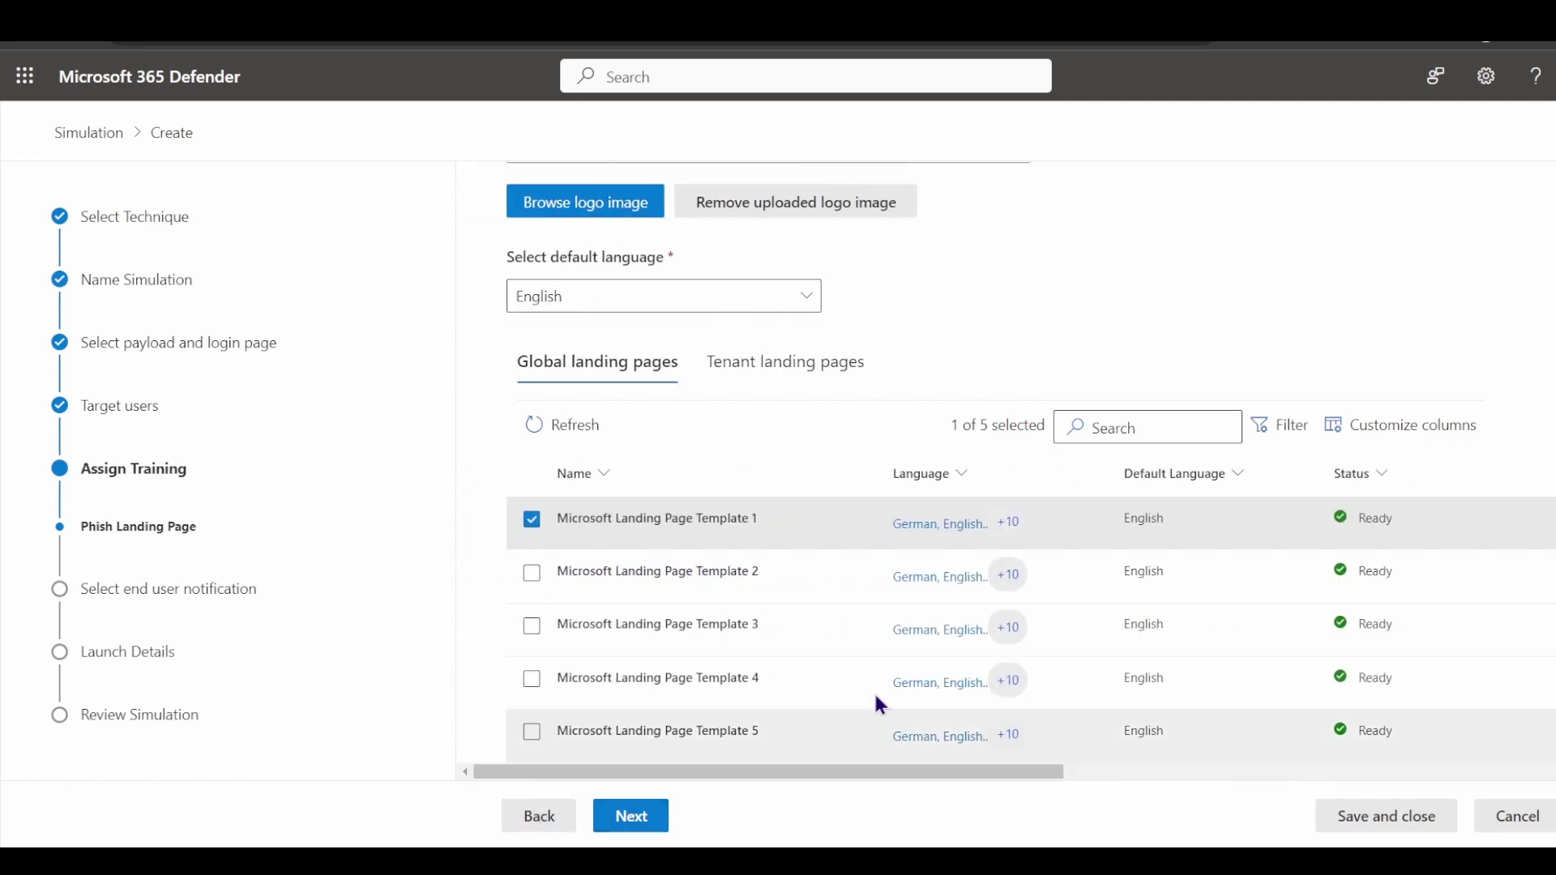
drag(843, 775, 924, 776)
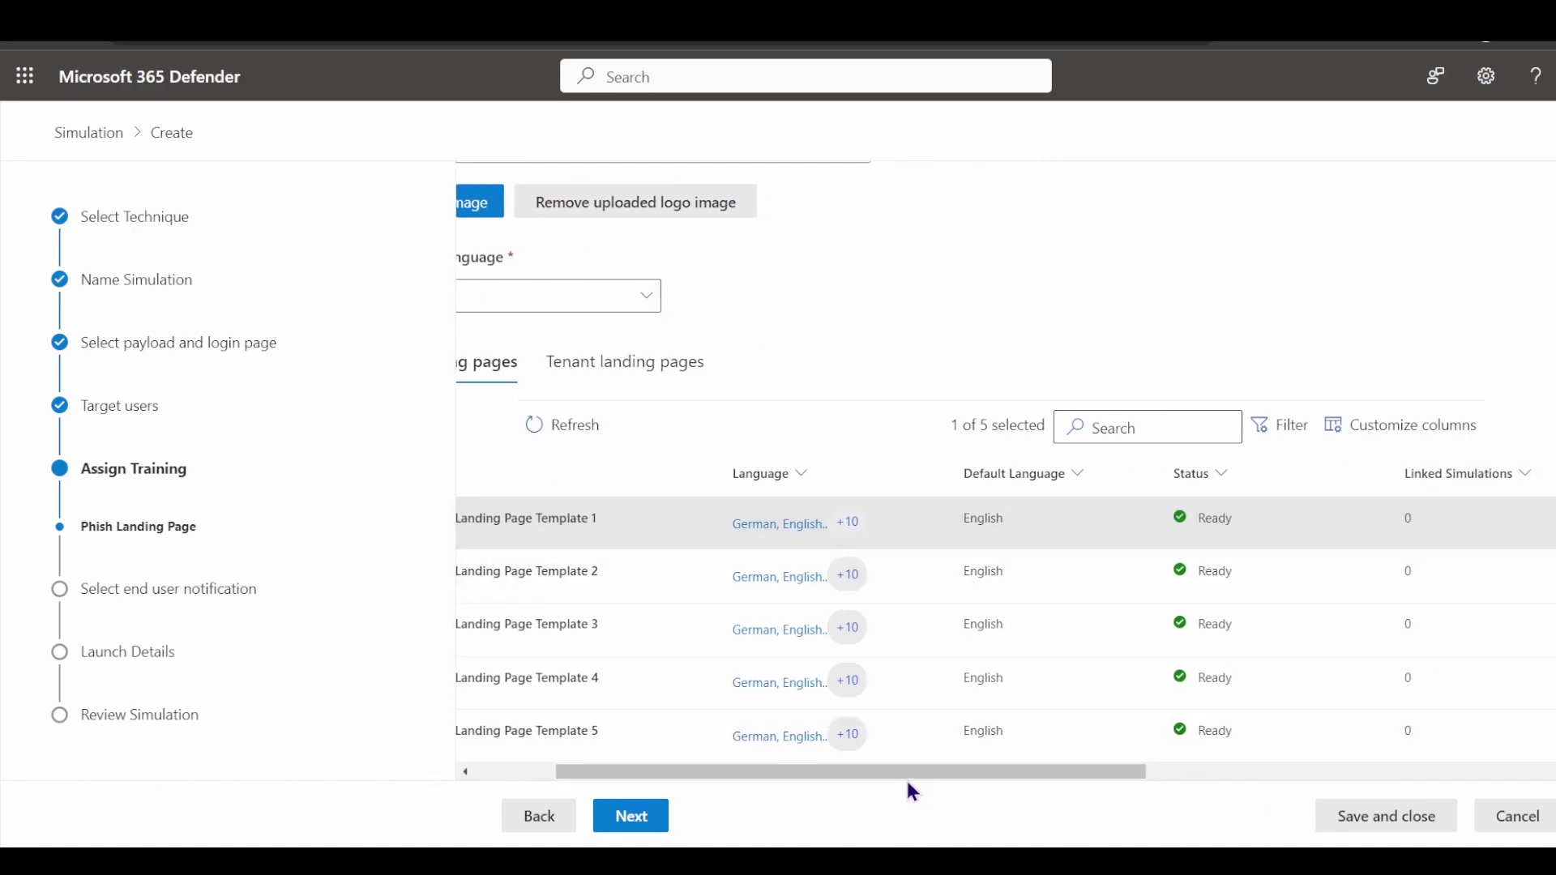
drag(824, 773, 742, 772)
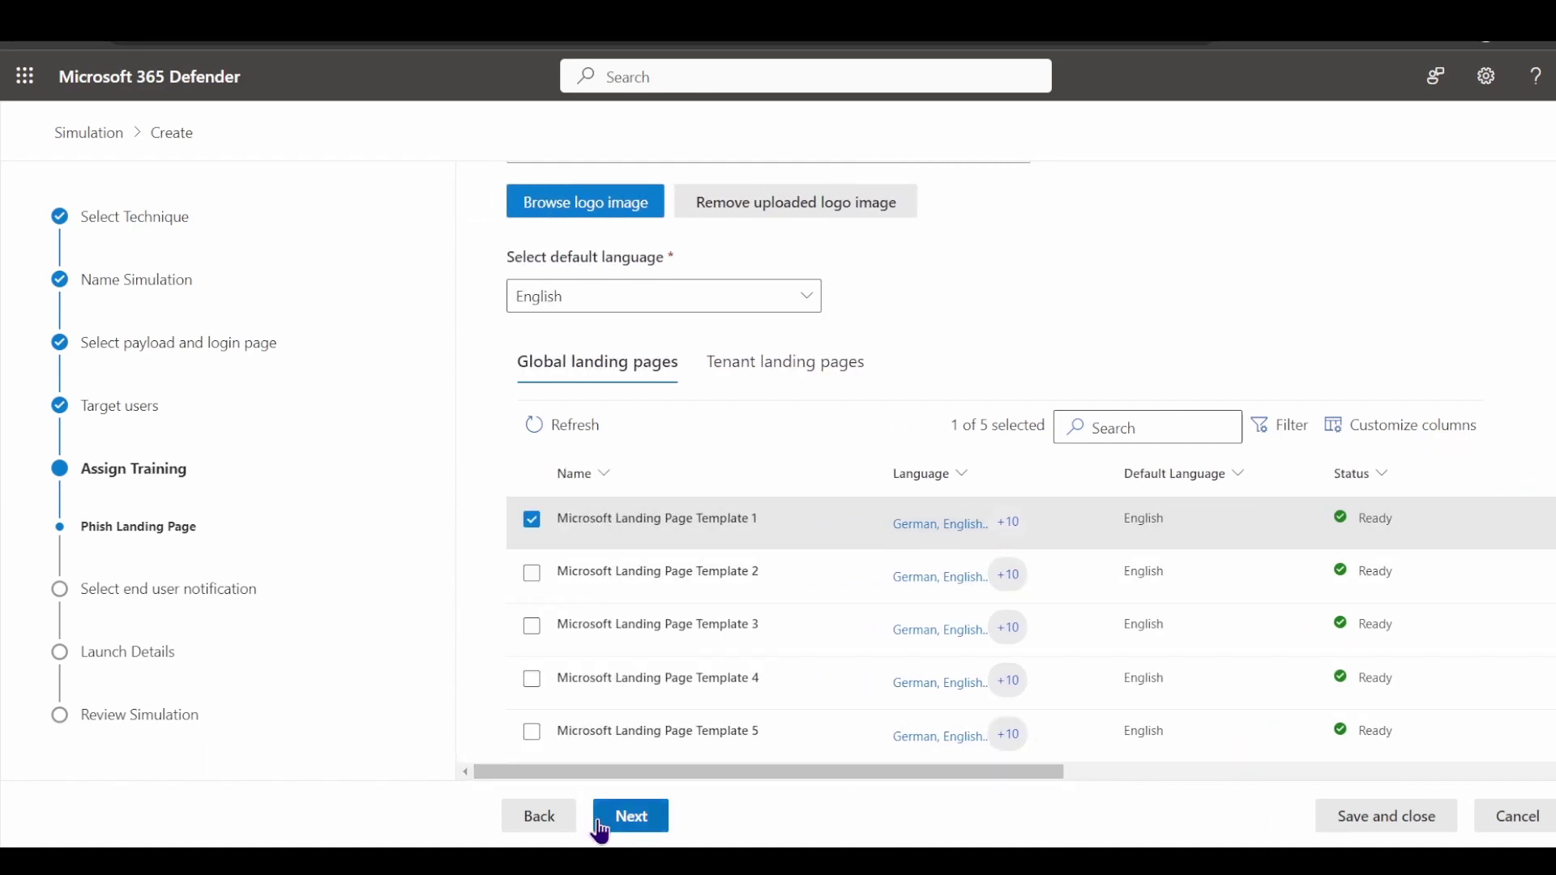
Review the payload indicator, logo and default language options for the landing page and continue to the end user notification settings.
scroll(649, 487, up, 5)
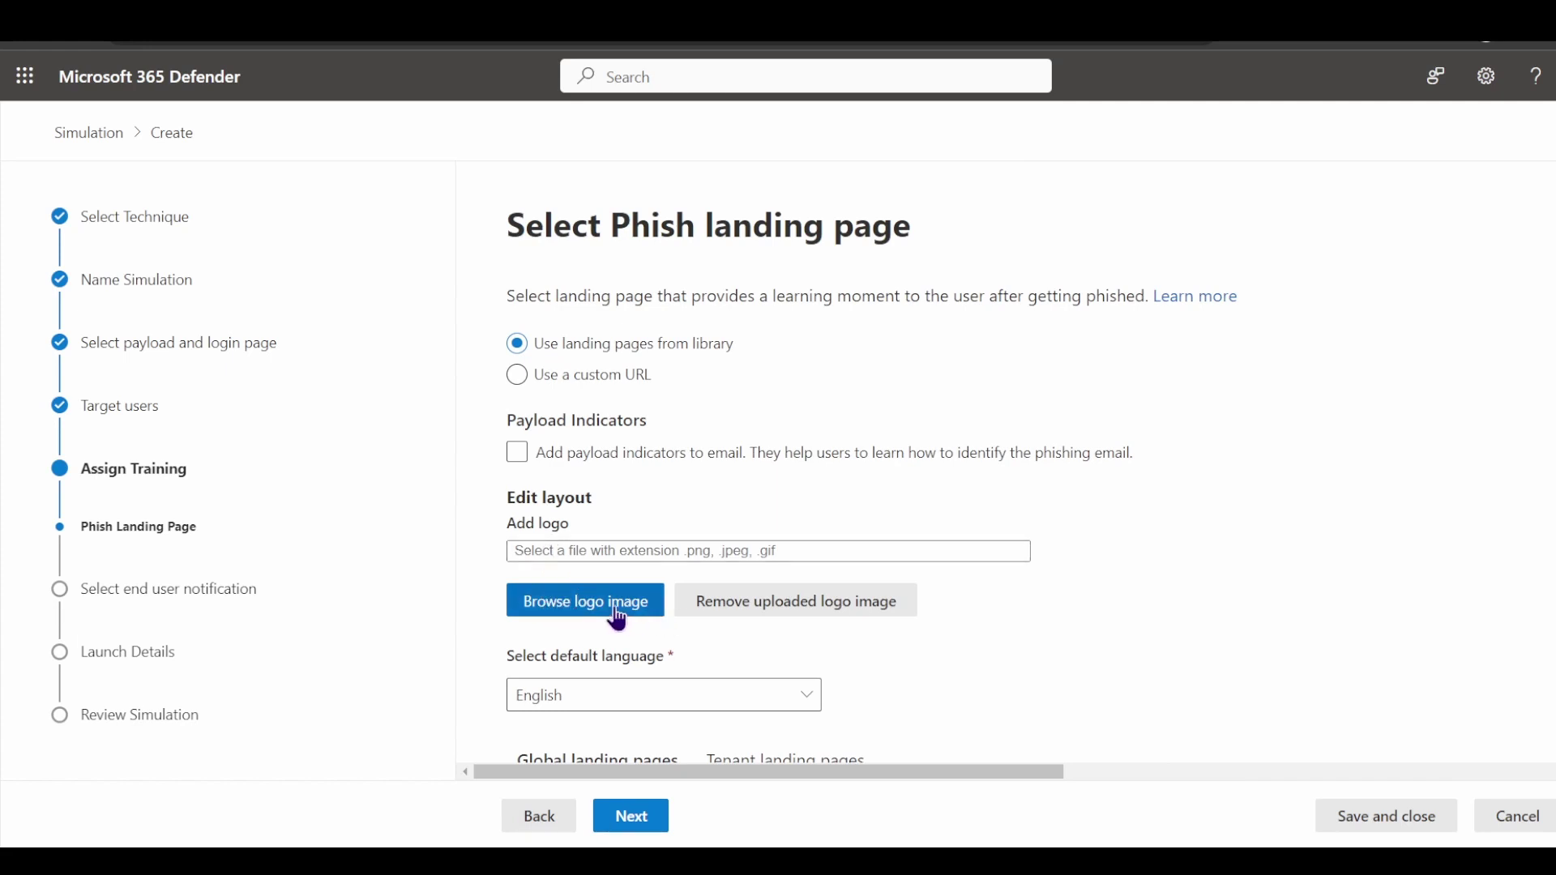
scroll(478, 600, down, 1)
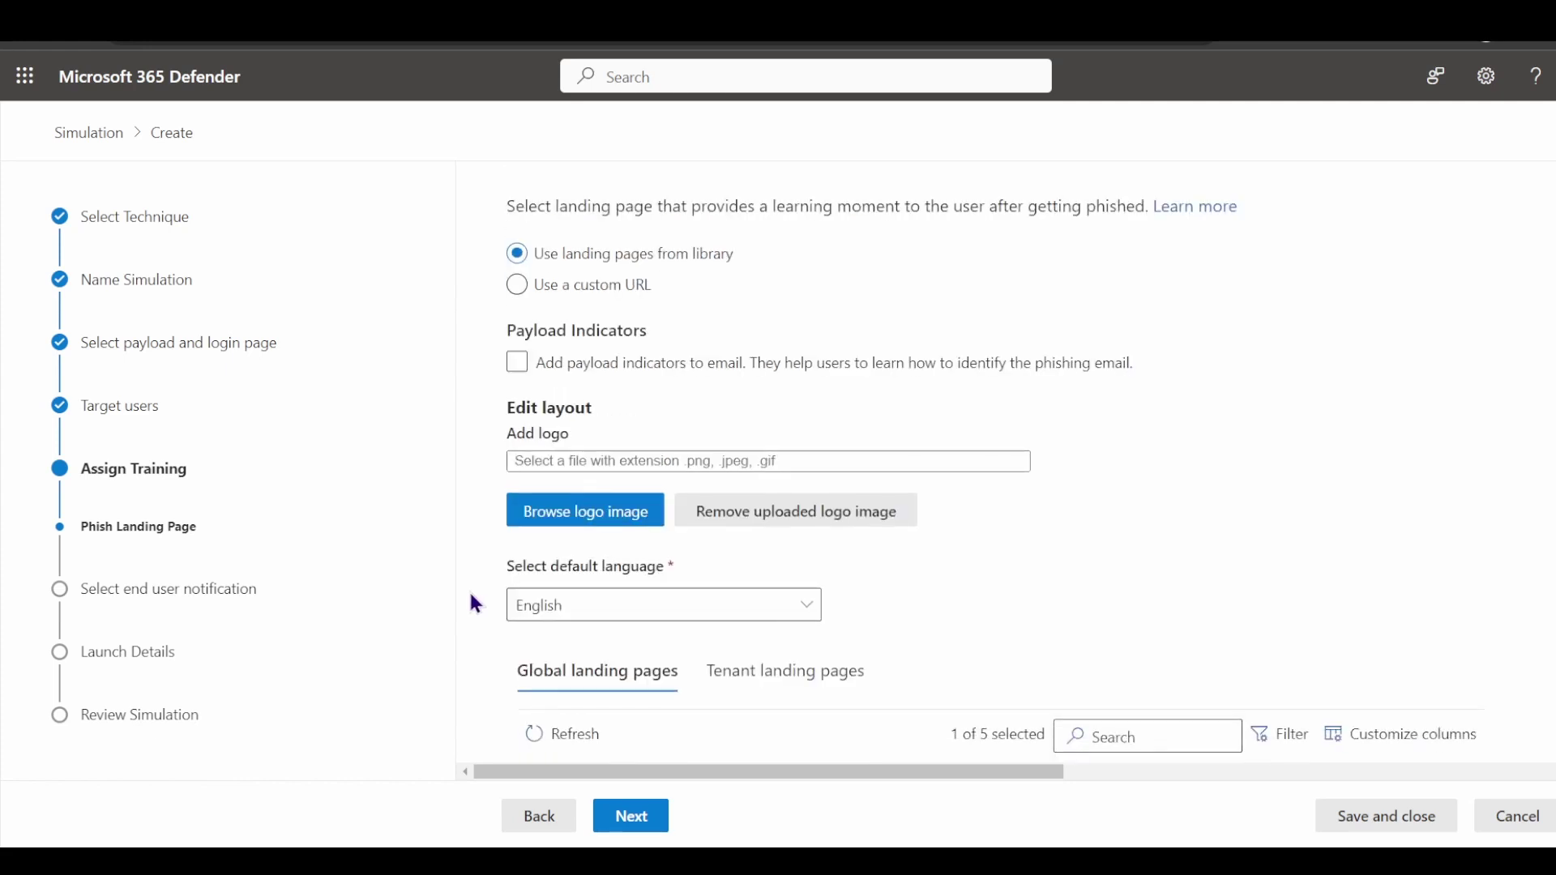
scroll(749, 284, up, 1)
scroll(617, 567, down, 2)
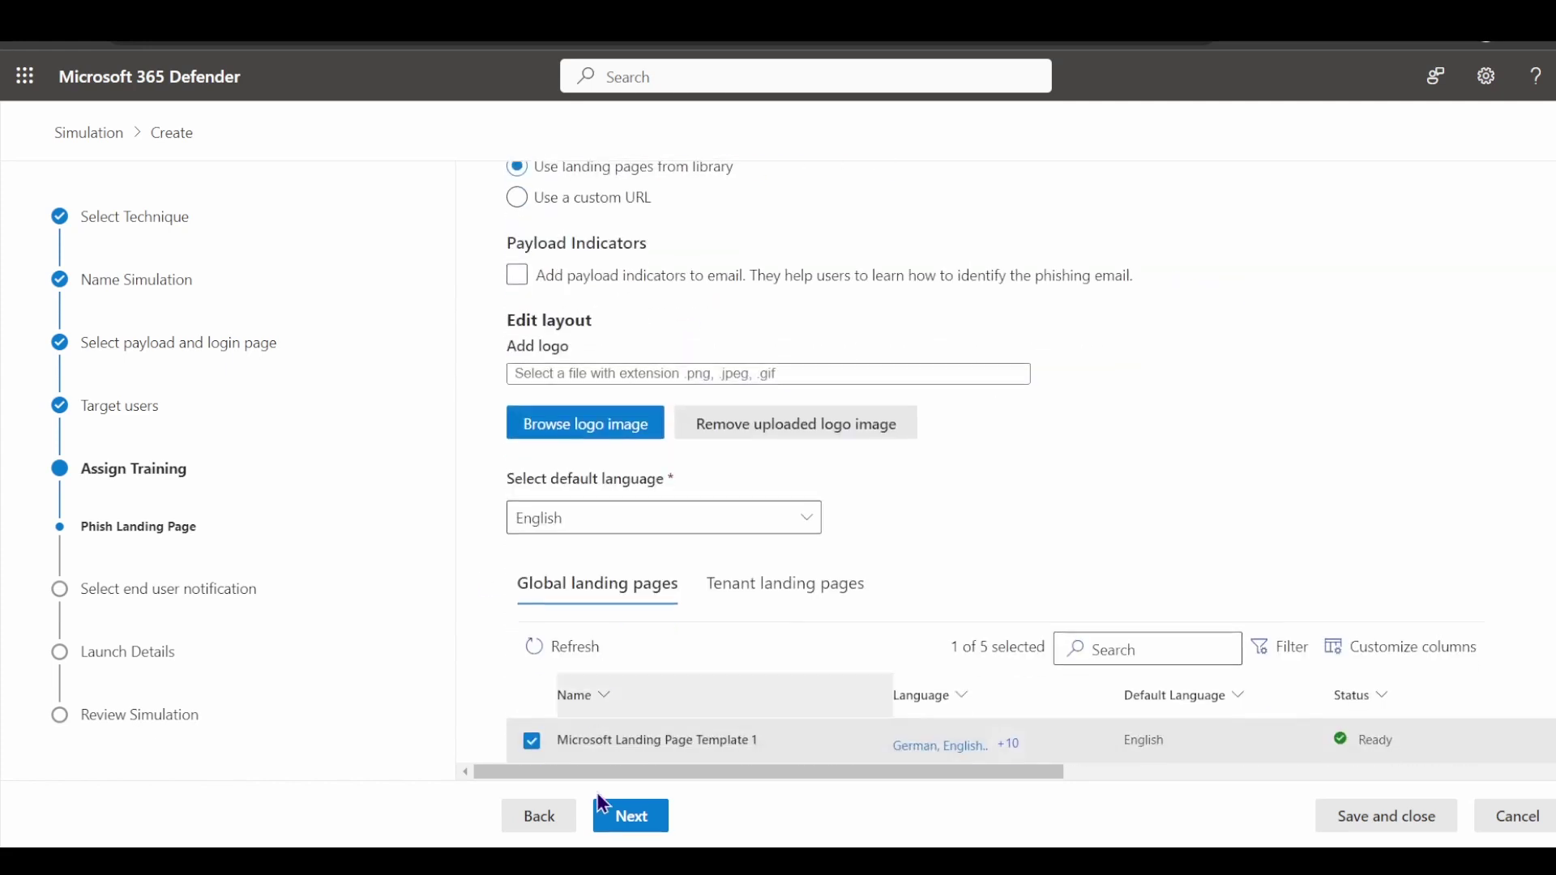
click(641, 827)
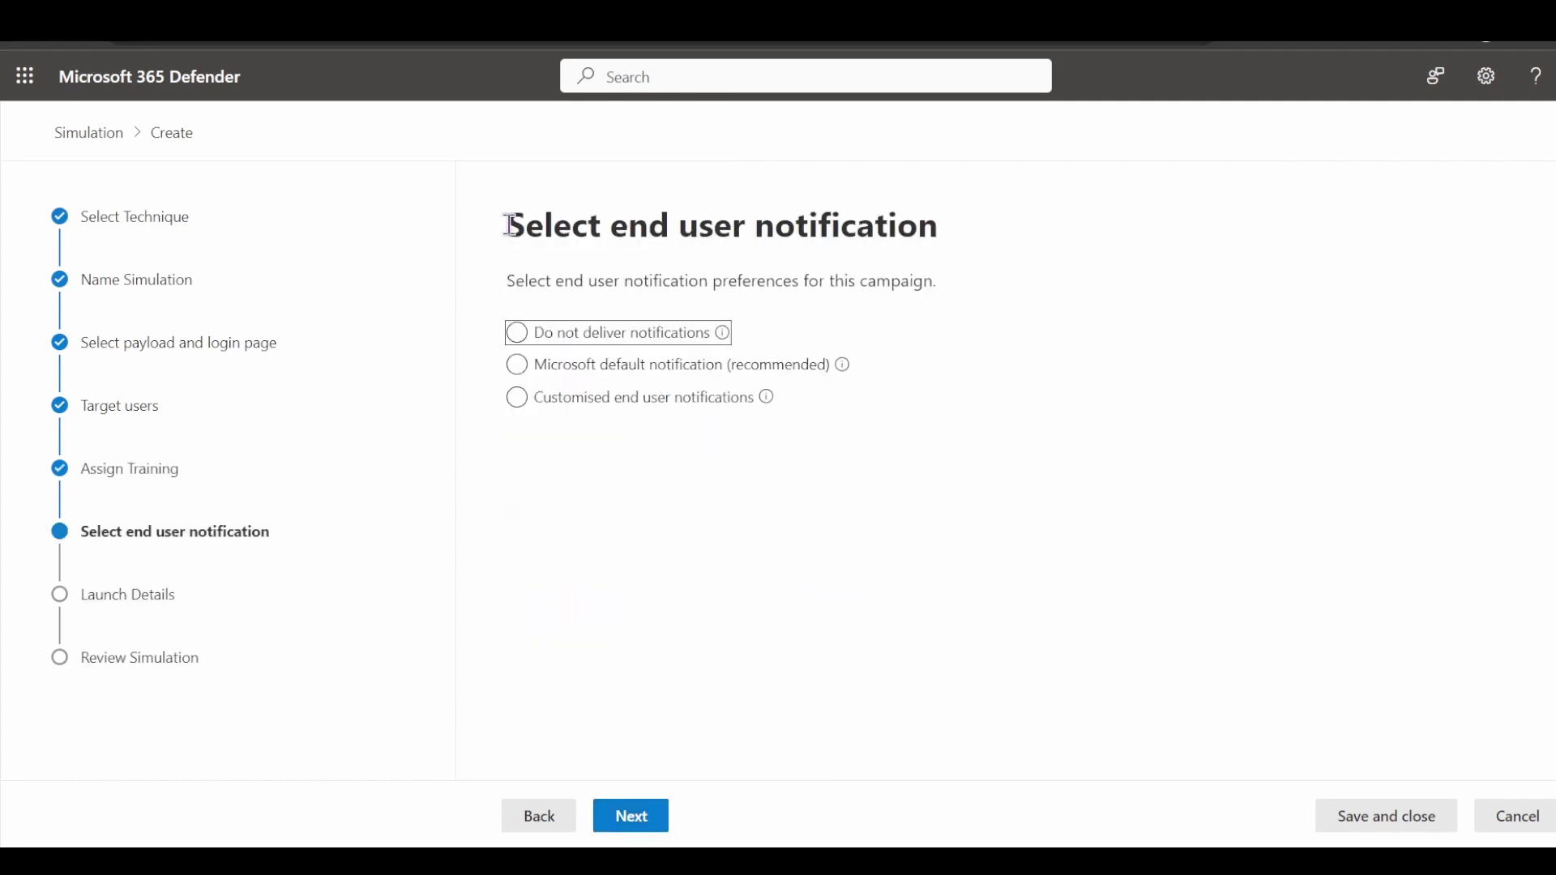
Choose the recommended Microsoft default notification for the campaign's end users.
click(585, 346)
click(584, 370)
click(600, 405)
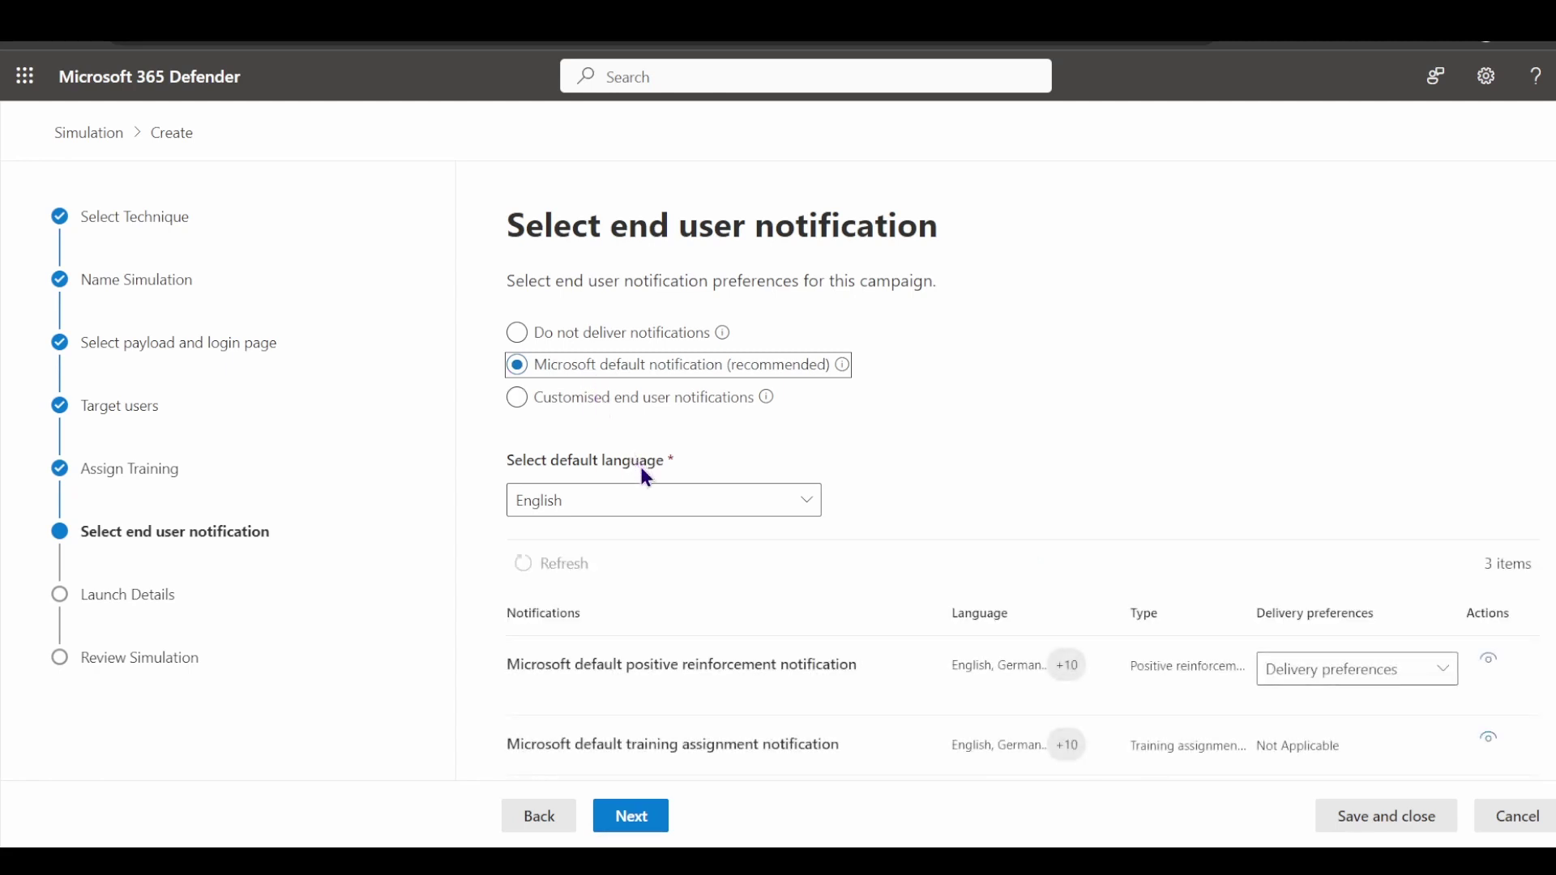
scroll(1216, 539, down, 1)
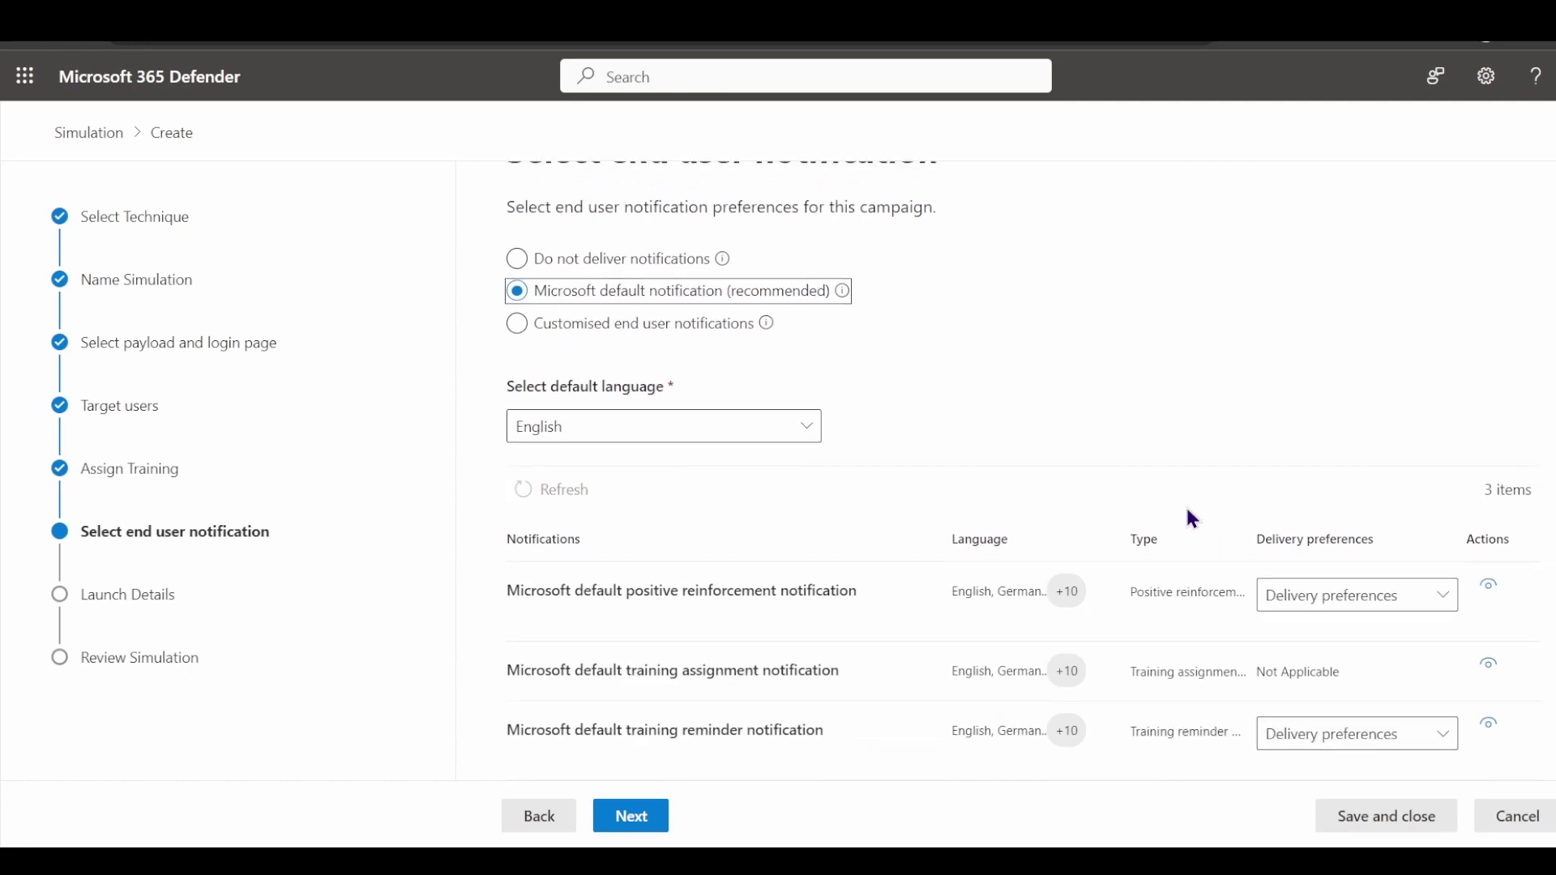
Set positive reinforcement notifications to deliver during simulation and training reminders to twice a week, and continue to the launch details.
click(1304, 600)
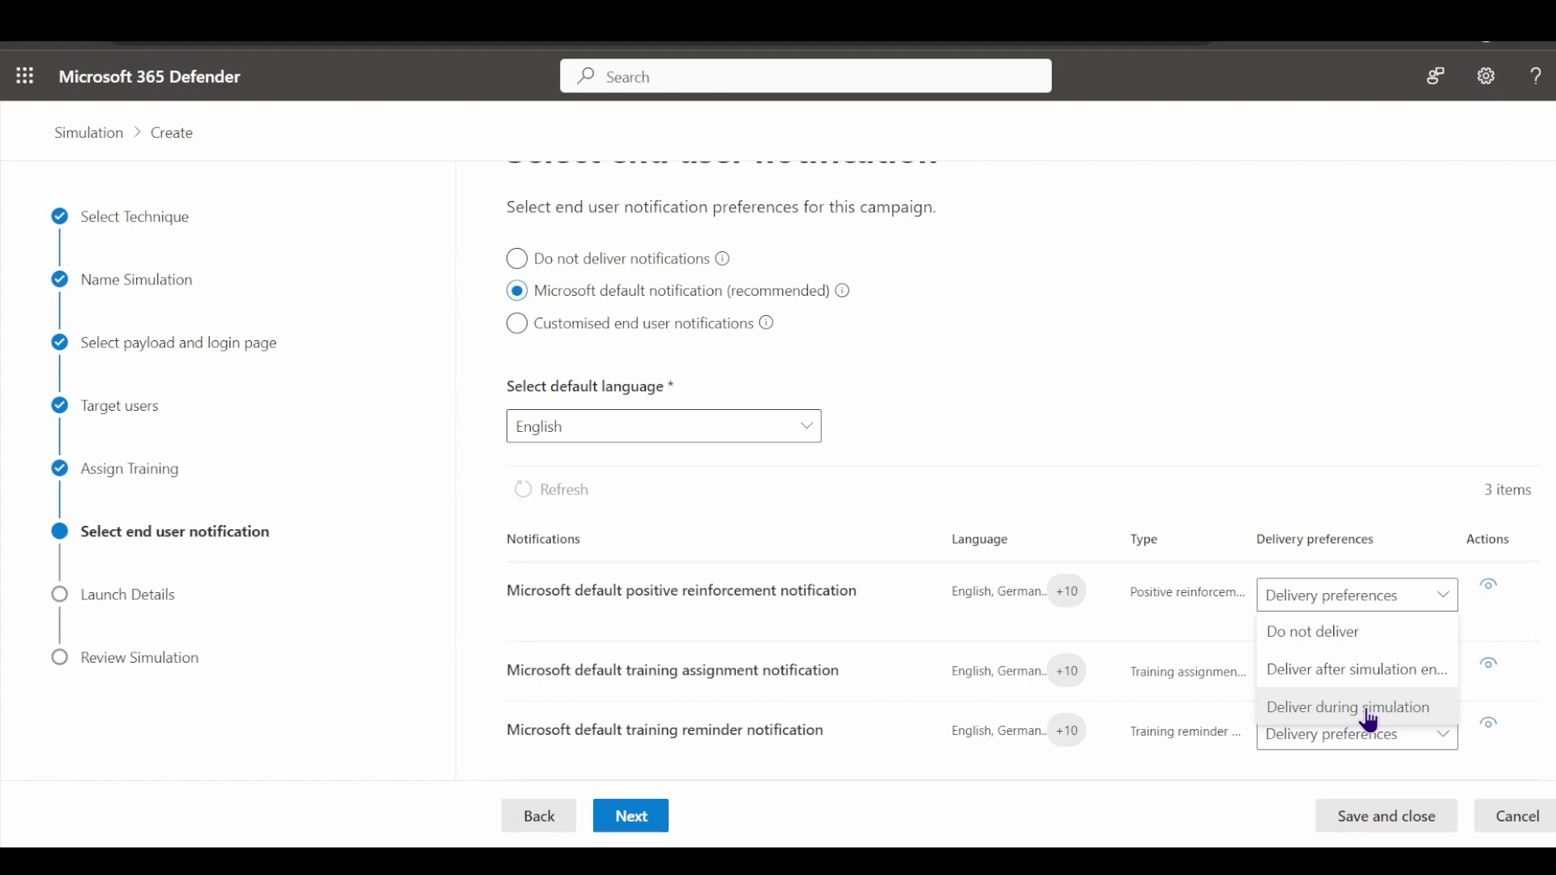
click(1369, 719)
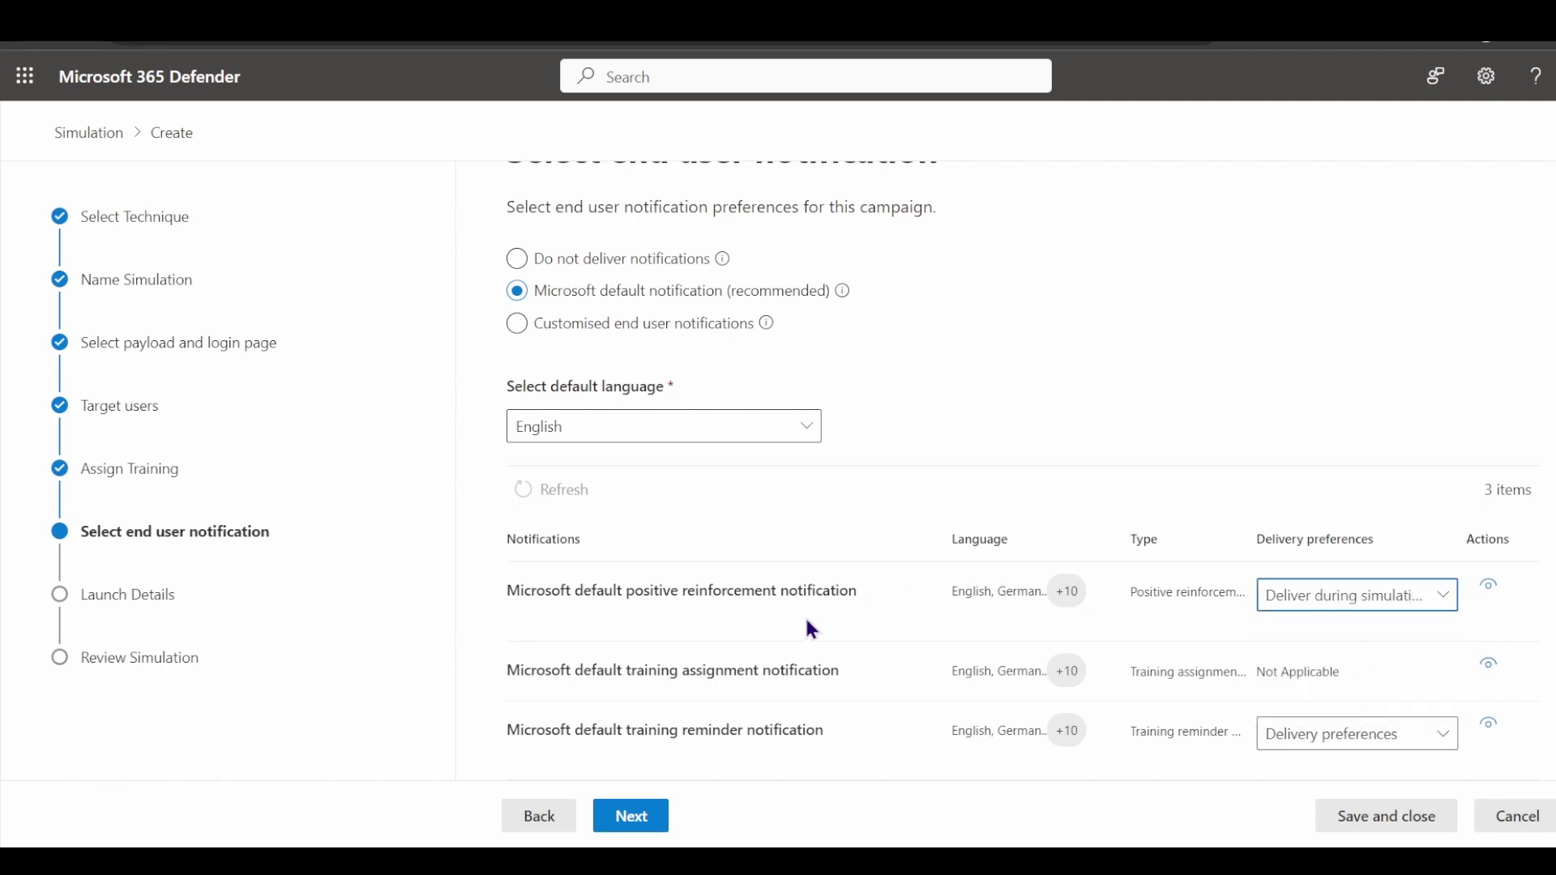
click(1365, 752)
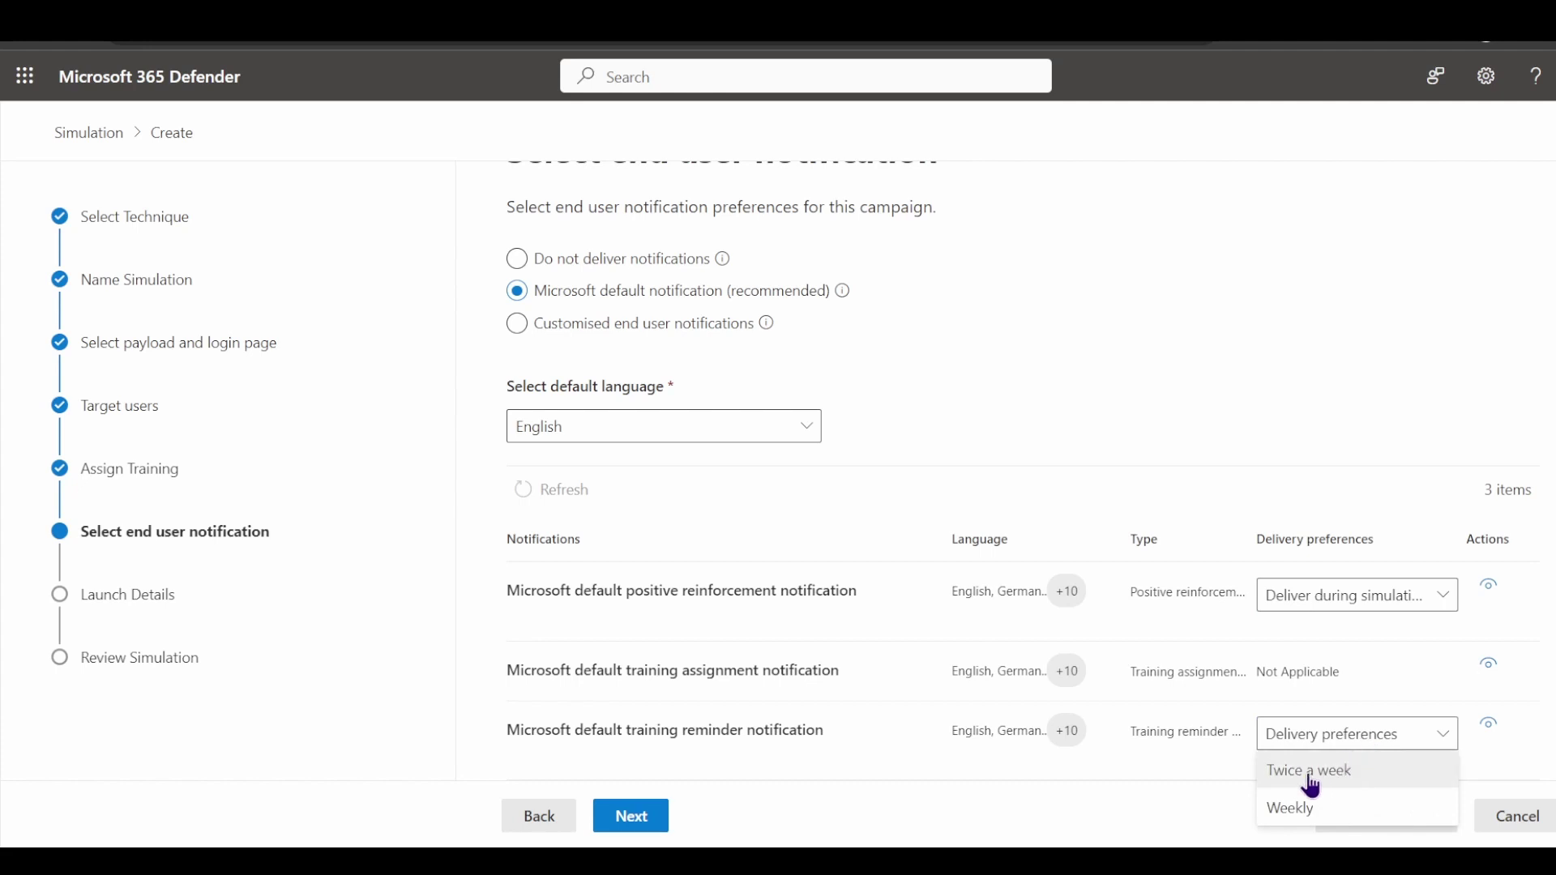
click(1314, 771)
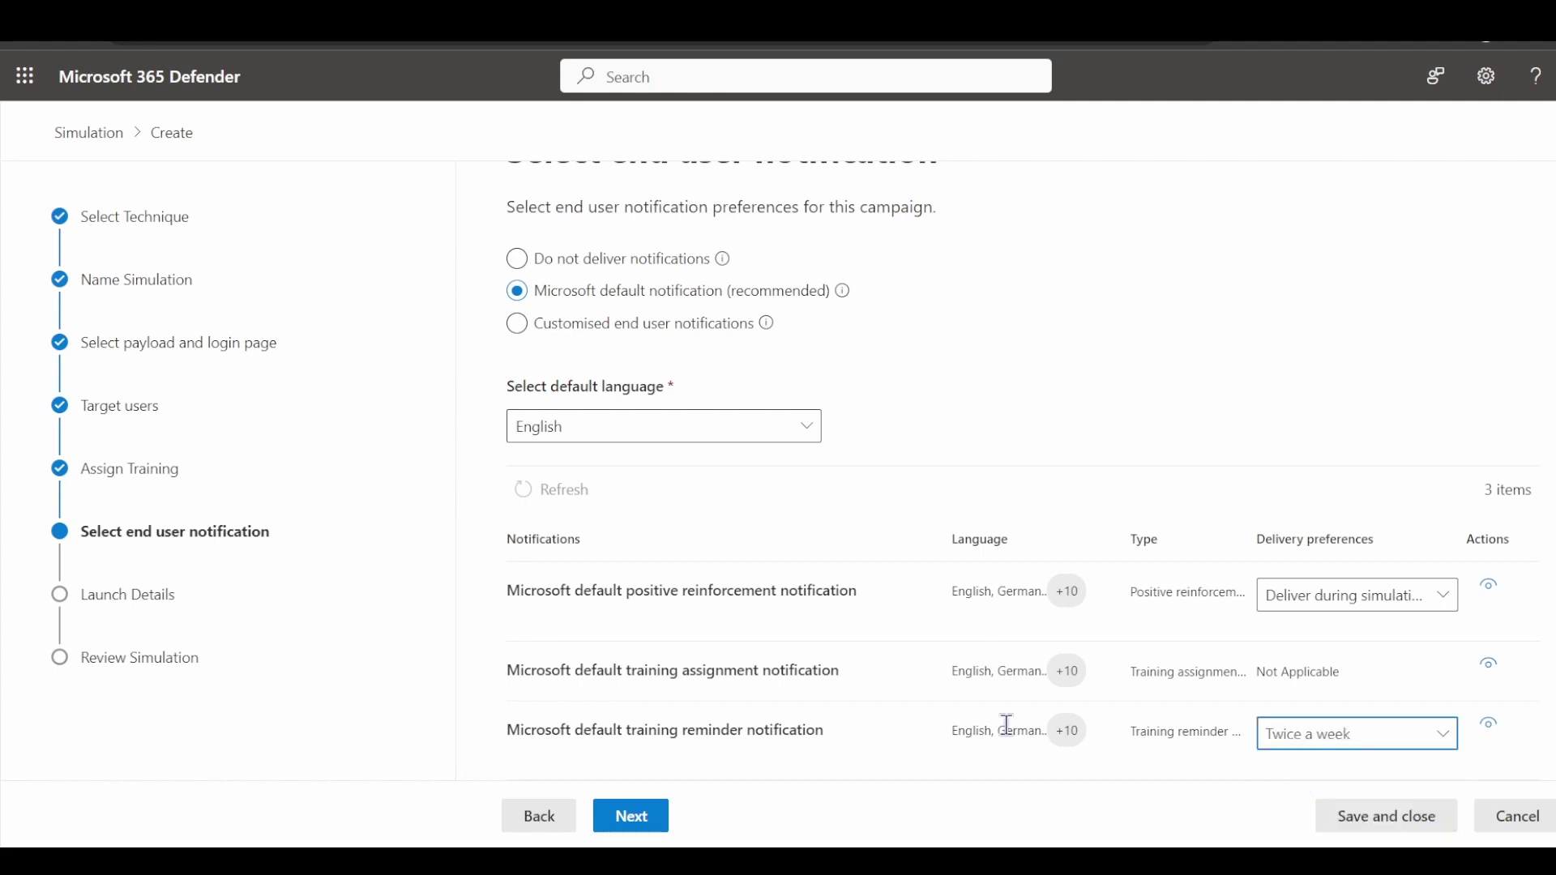
click(632, 816)
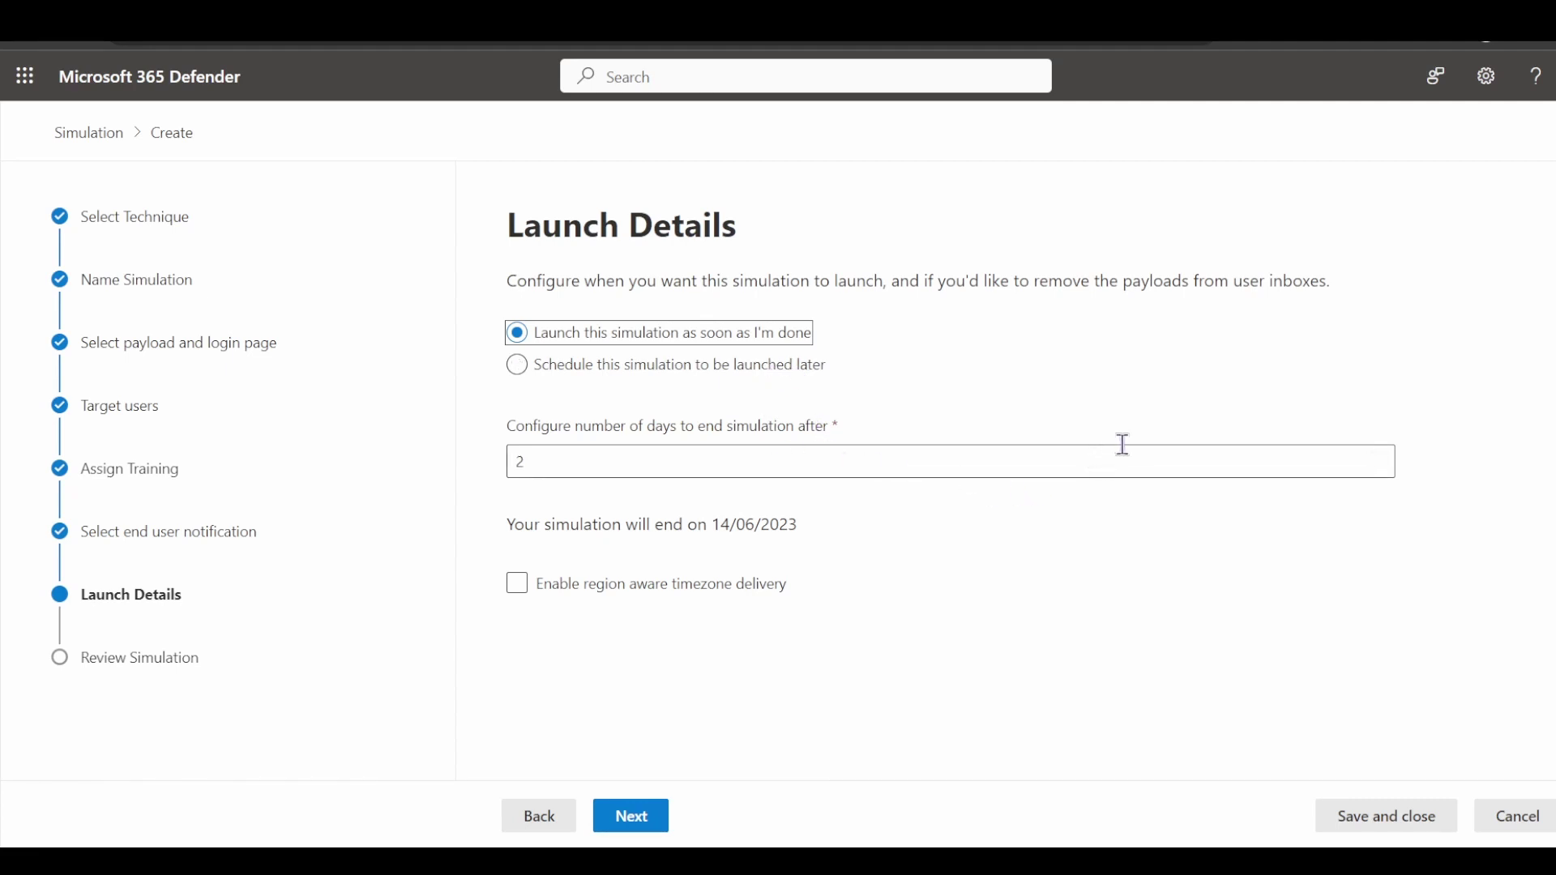
Configure the simulation to end after 7 days, keeping the immediate launch option.
drag(827, 426, 465, 420)
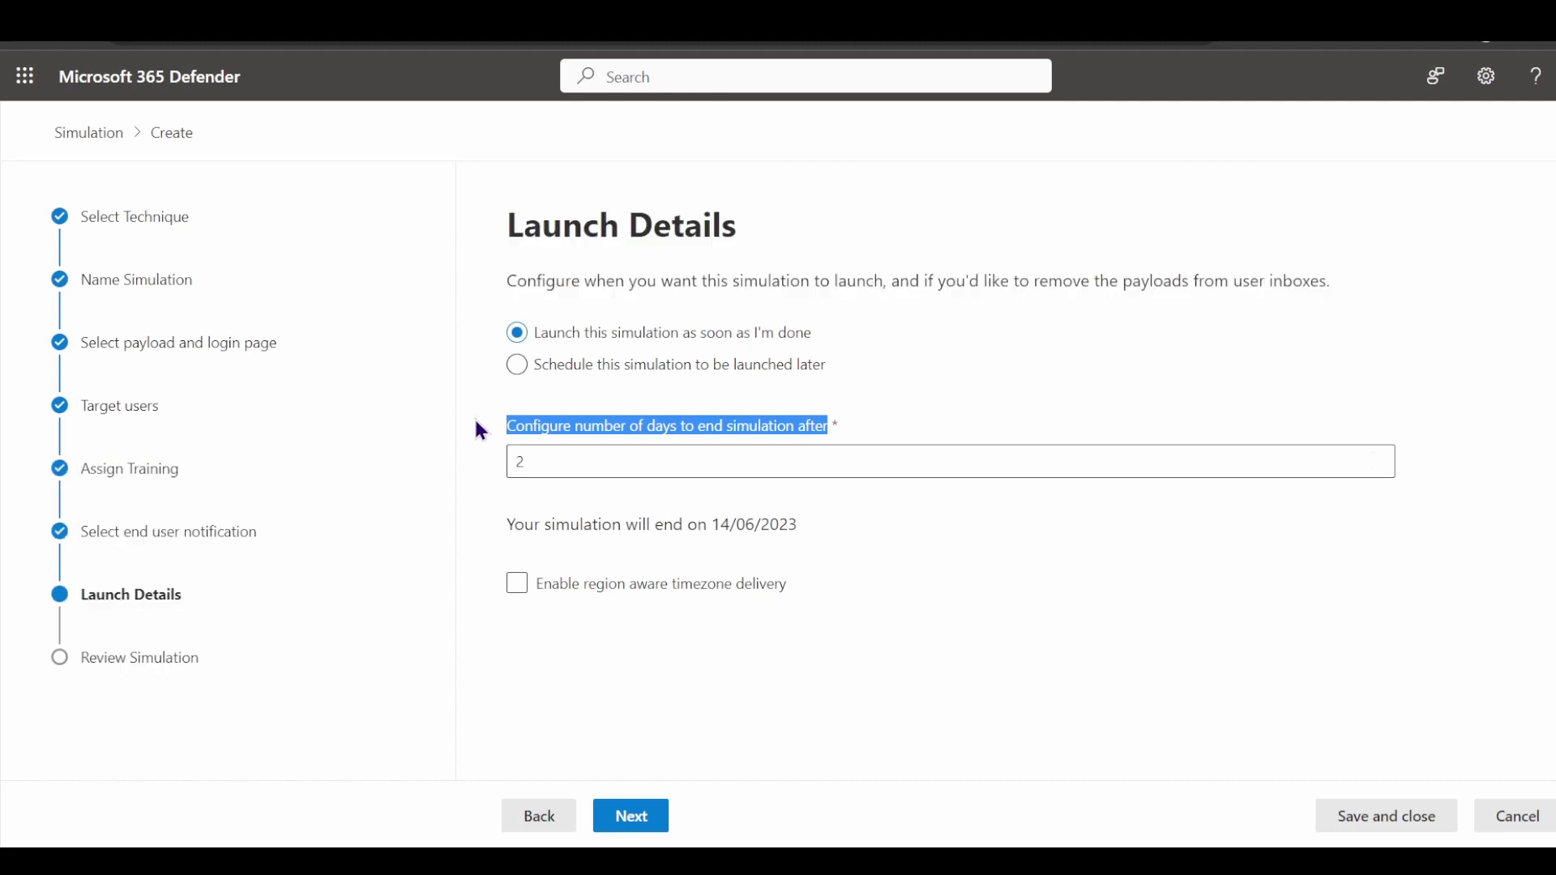
click(1150, 533)
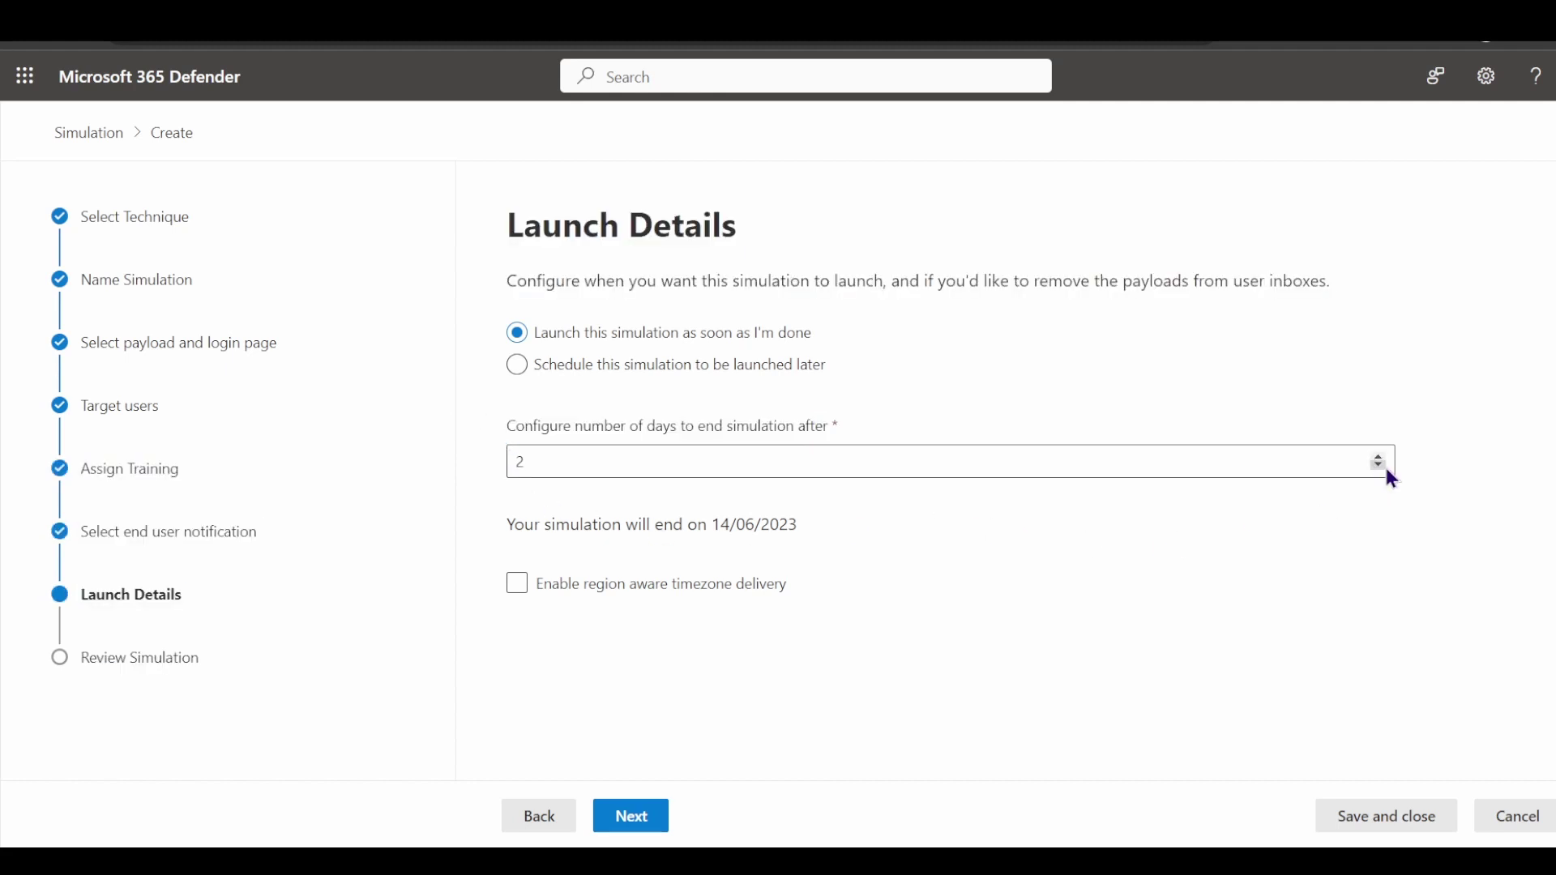
click(1378, 458)
click(1378, 459)
click(1378, 459)
click(1378, 459)
click(1378, 459)
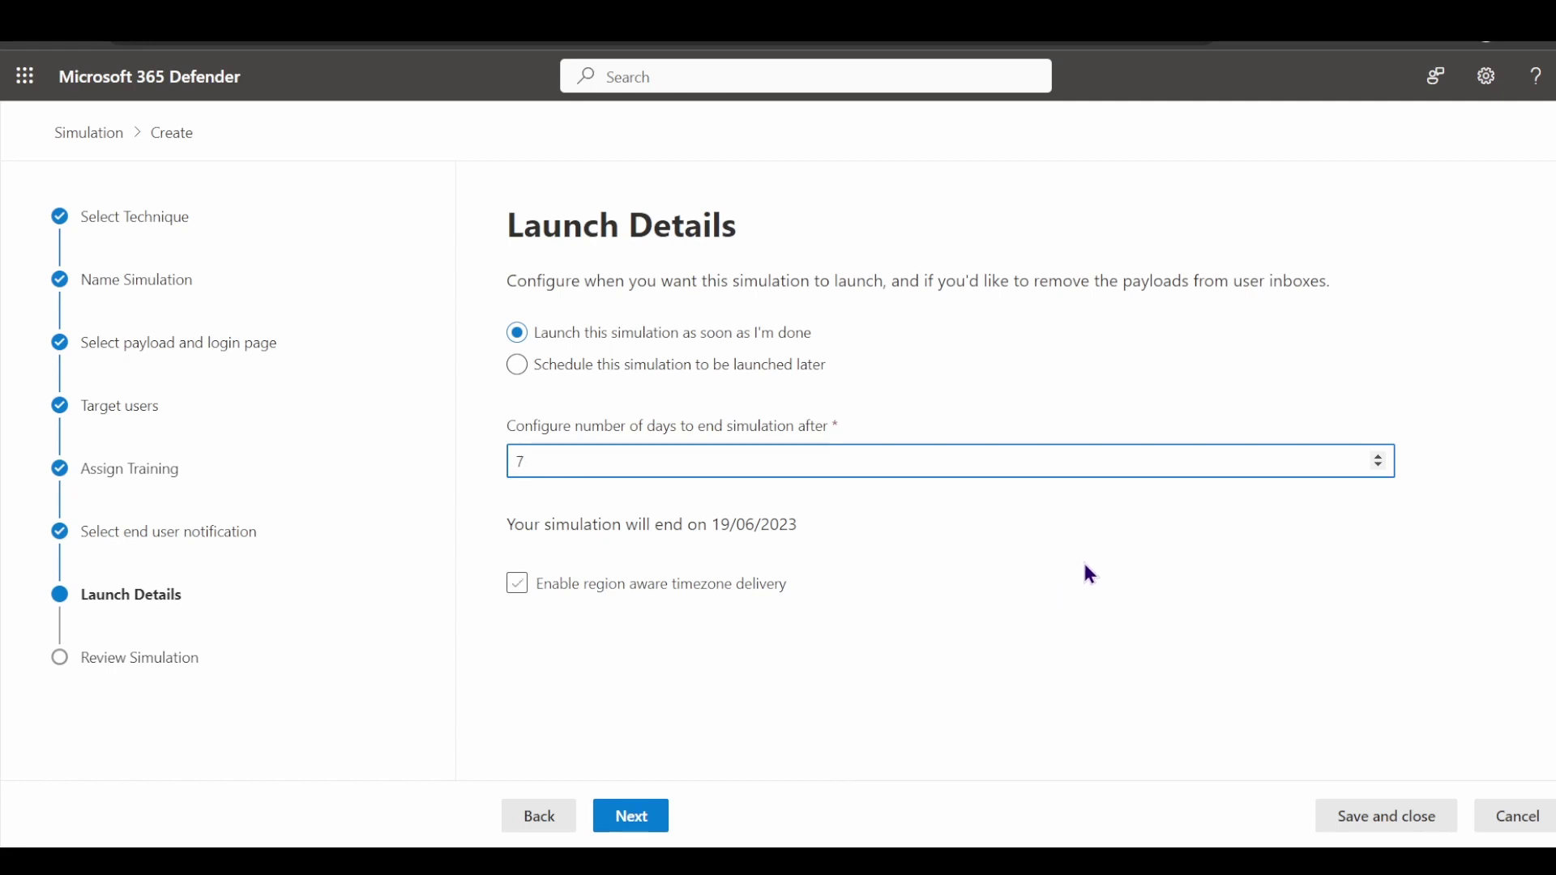
click(932, 571)
Enable region aware timezone delivery and submit the simulation from its review page.
click(519, 598)
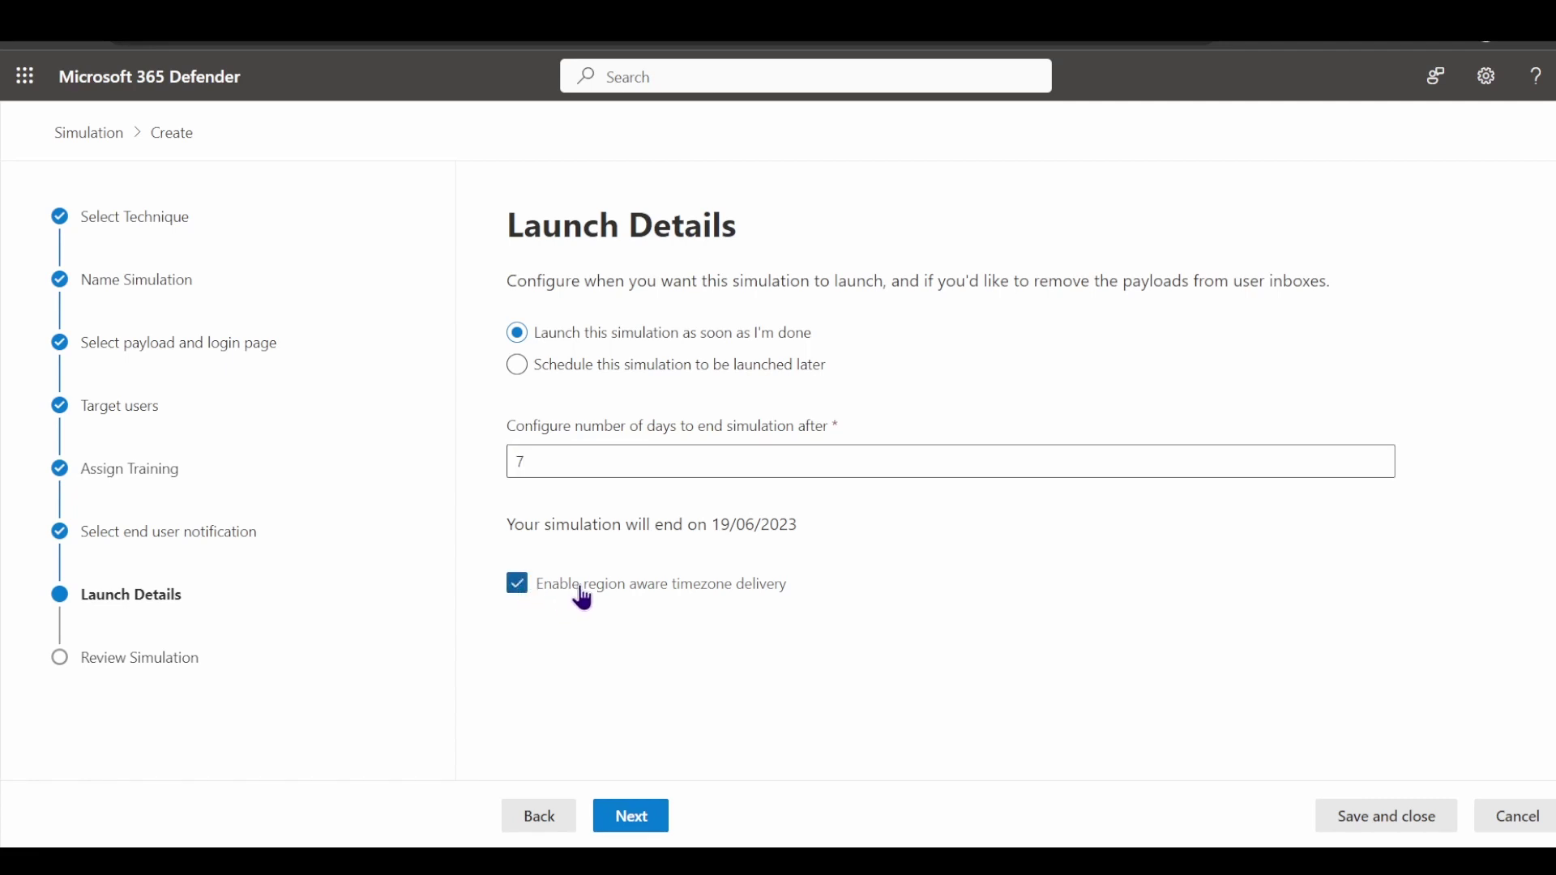
click(631, 819)
click(632, 820)
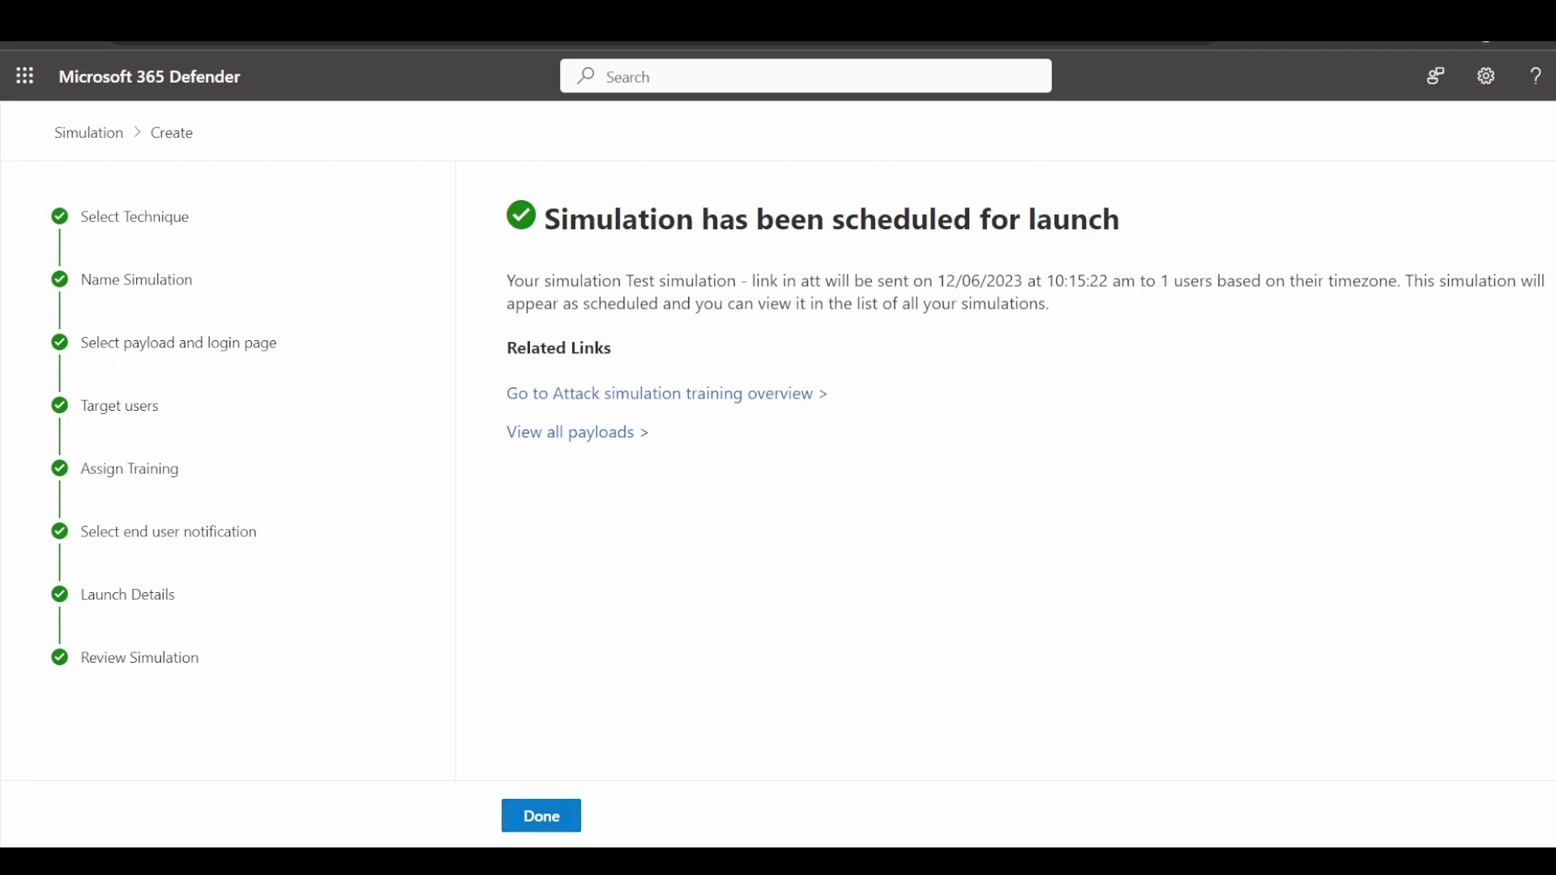
Check the scheduled launch information, finish the wizard and view the list of simulations.
drag(1162, 283, 1284, 283)
click(735, 611)
click(543, 816)
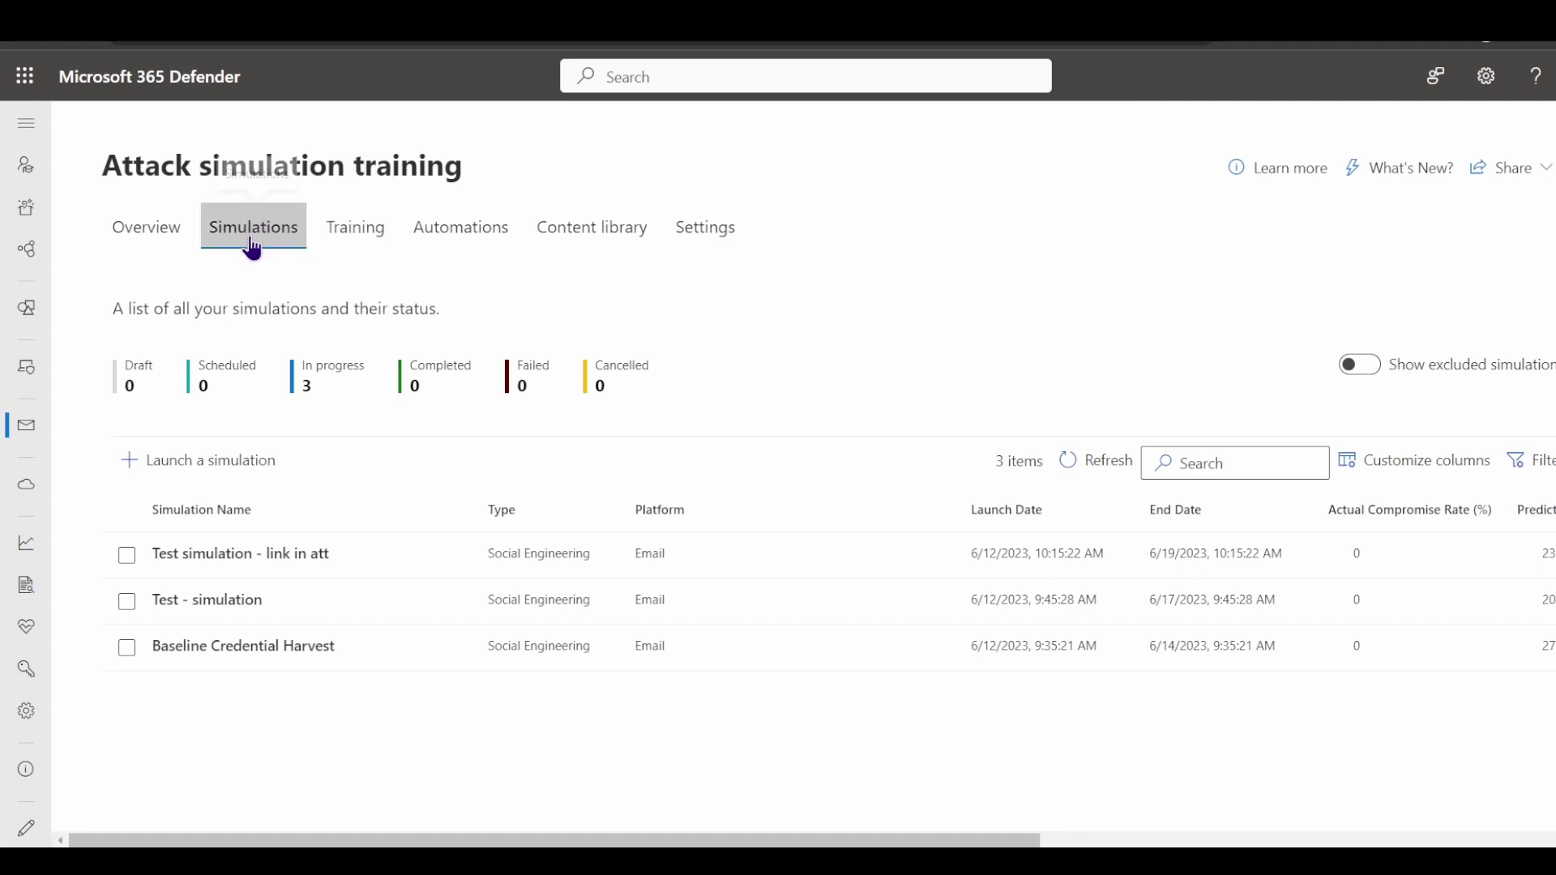
Look through the training campaigns, simulation automations and payload automations.
click(350, 232)
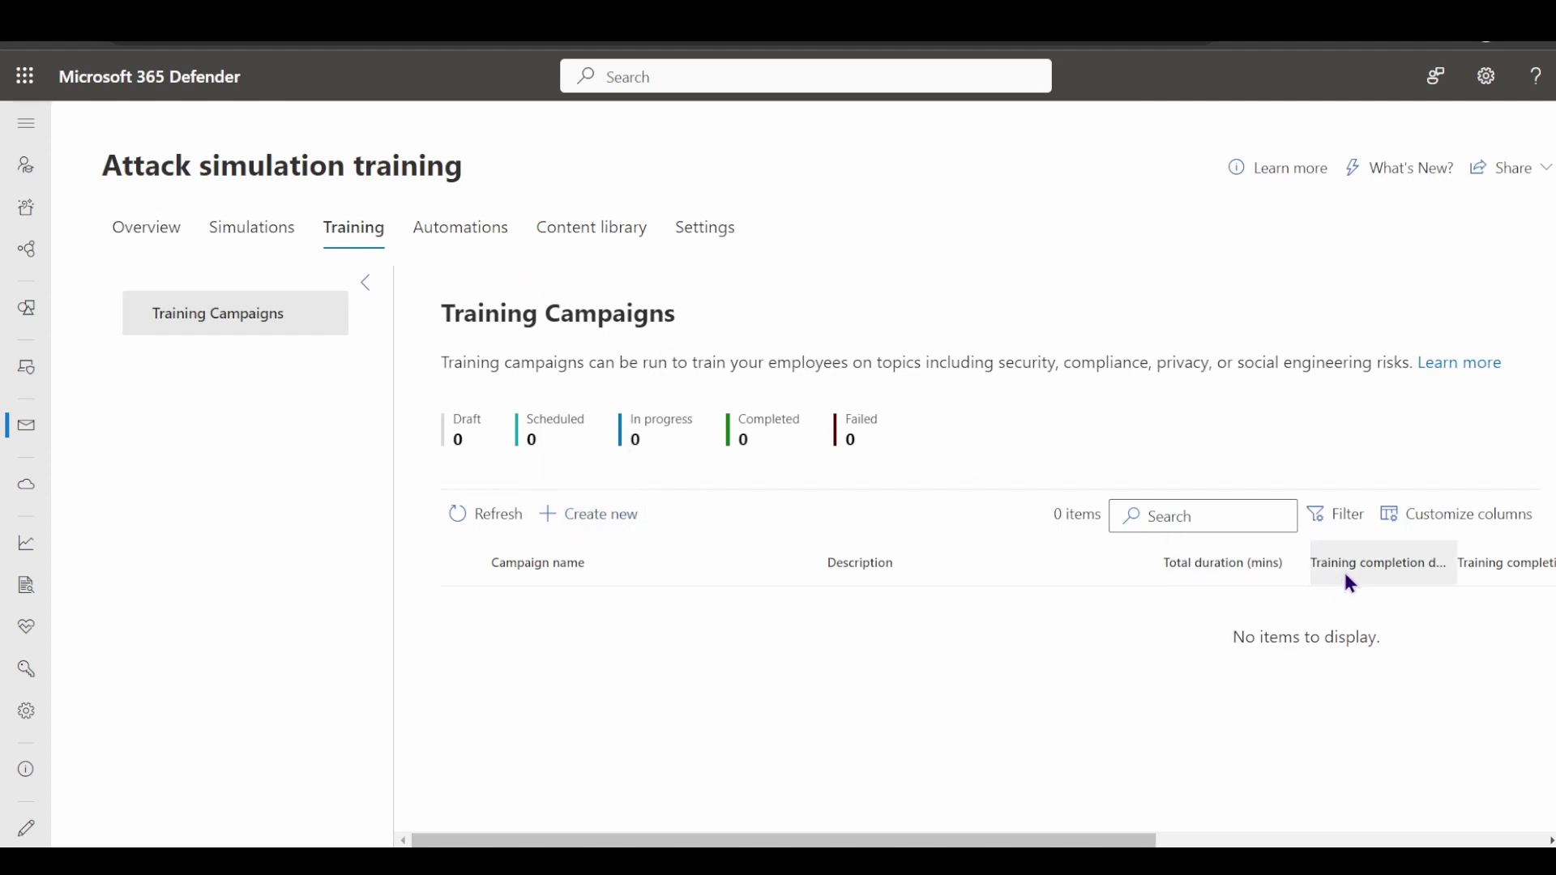
click(451, 243)
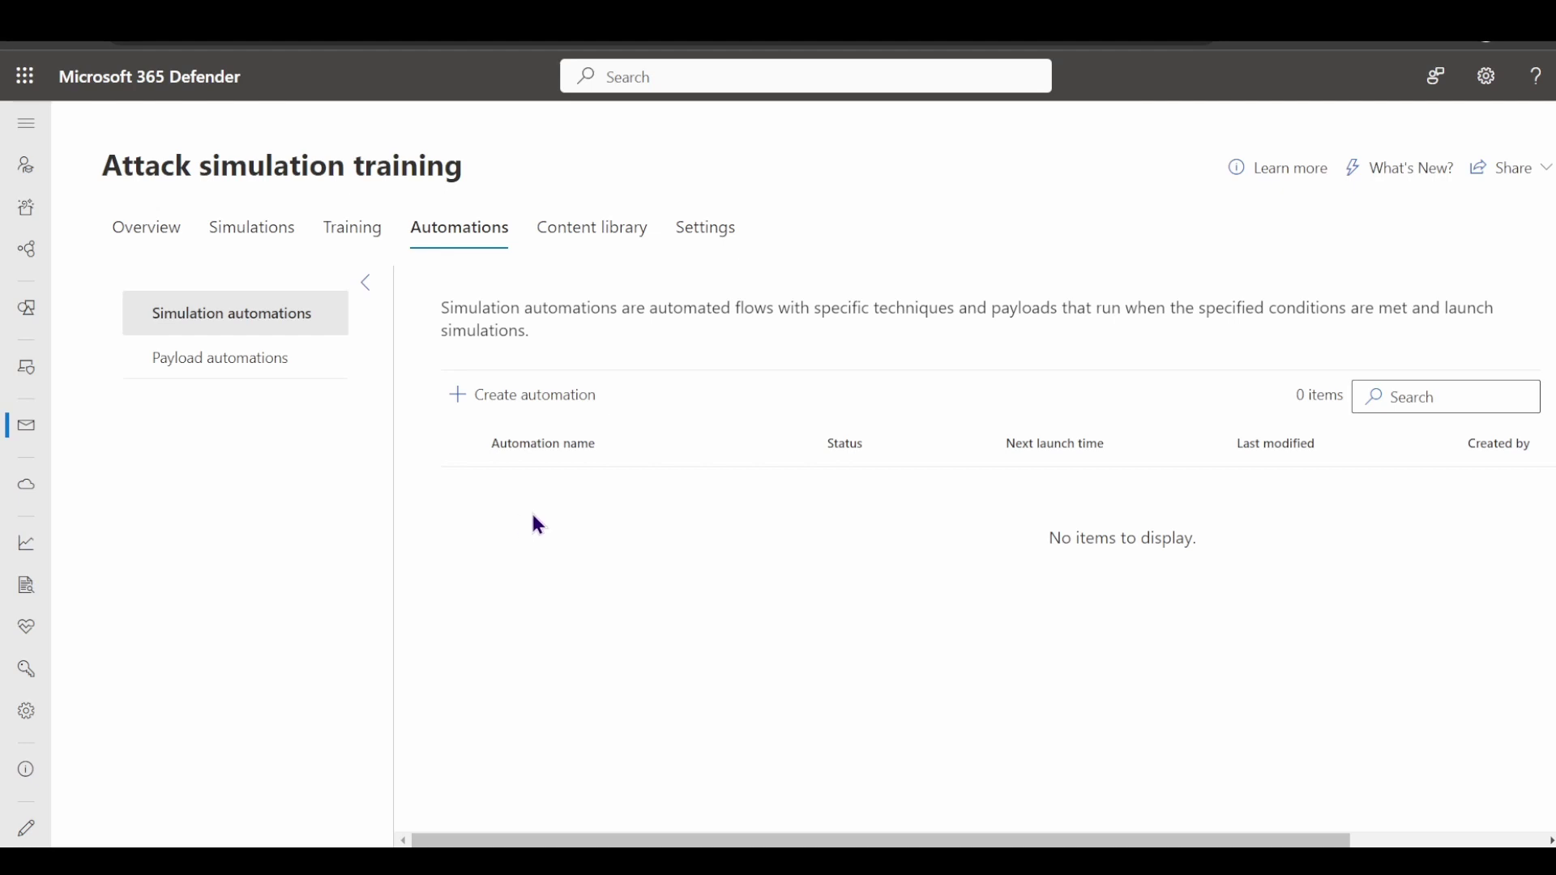
click(231, 361)
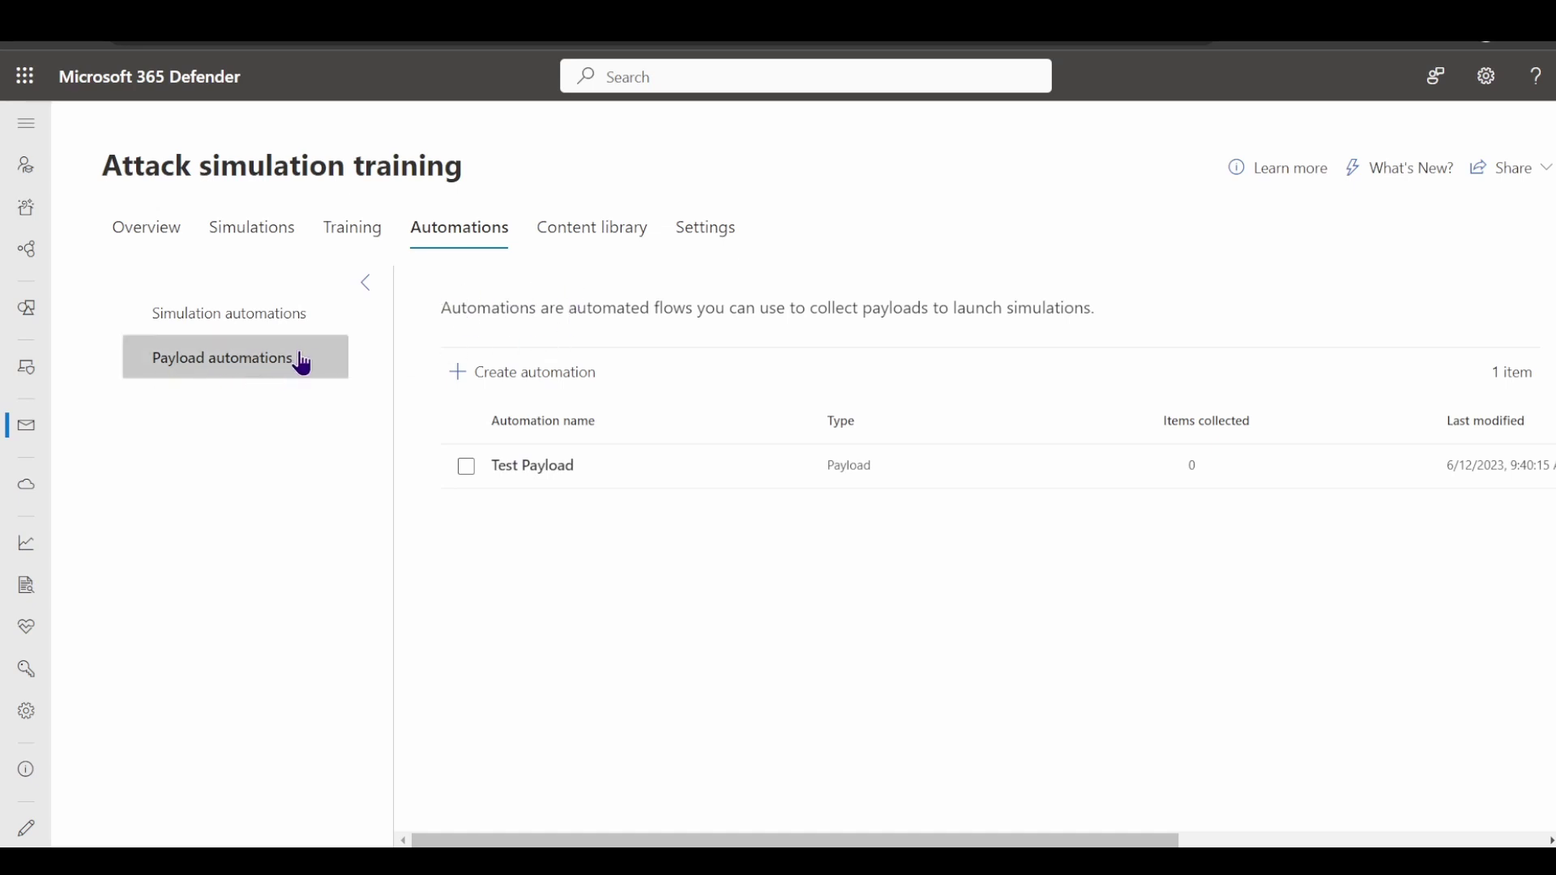
Examine the global payloads in the content library, including their technique, language and predicted compromise rate.
click(576, 241)
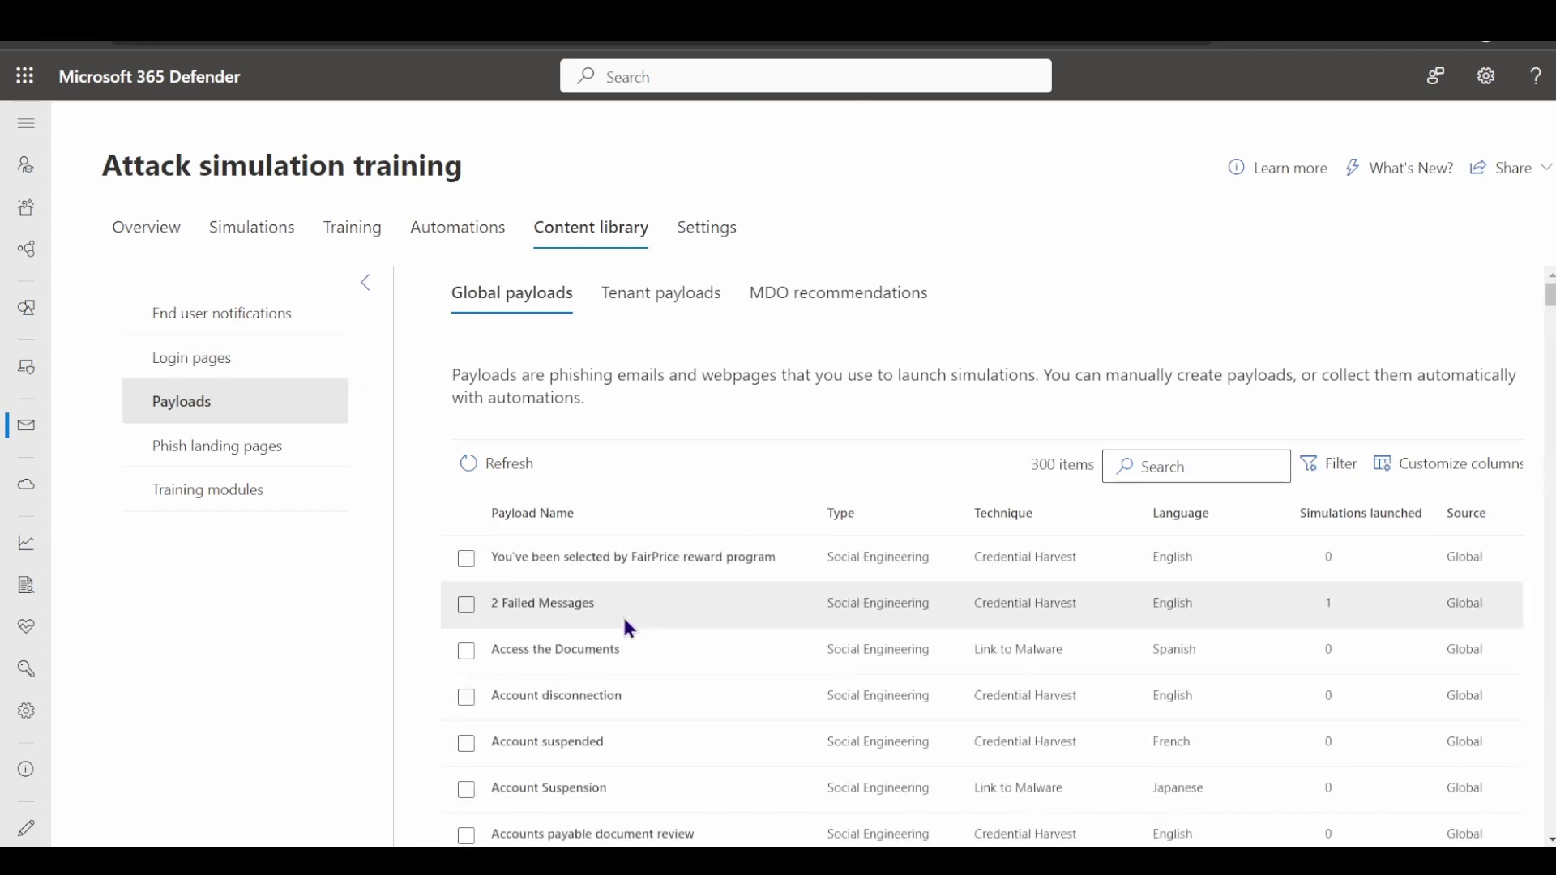
scroll(625, 622, down, 1)
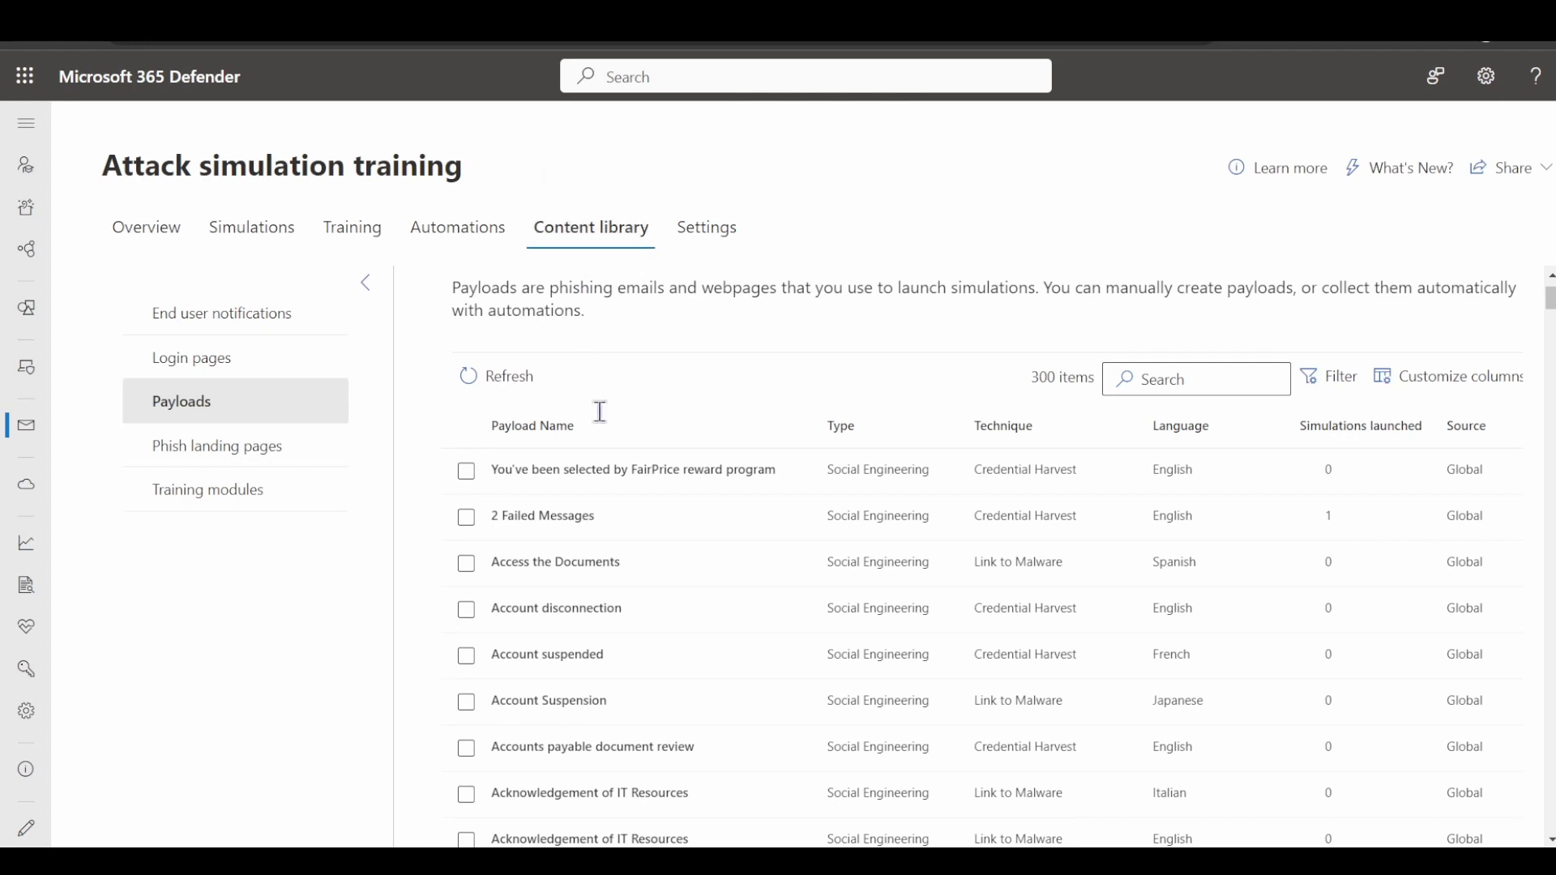
scroll(592, 381, up, 1)
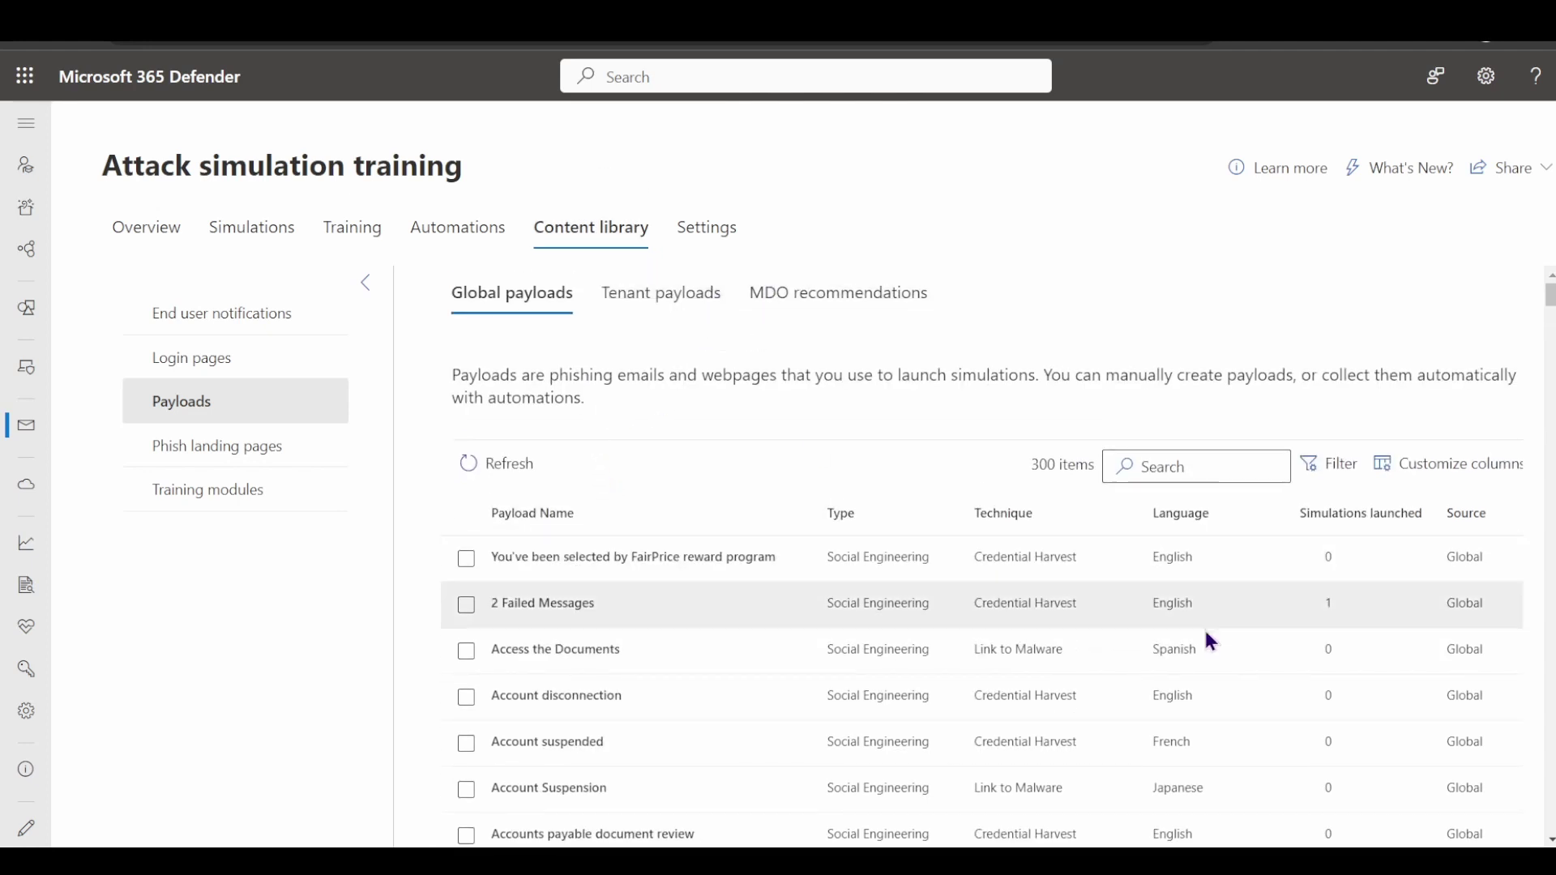
scroll(1030, 637, right, 2)
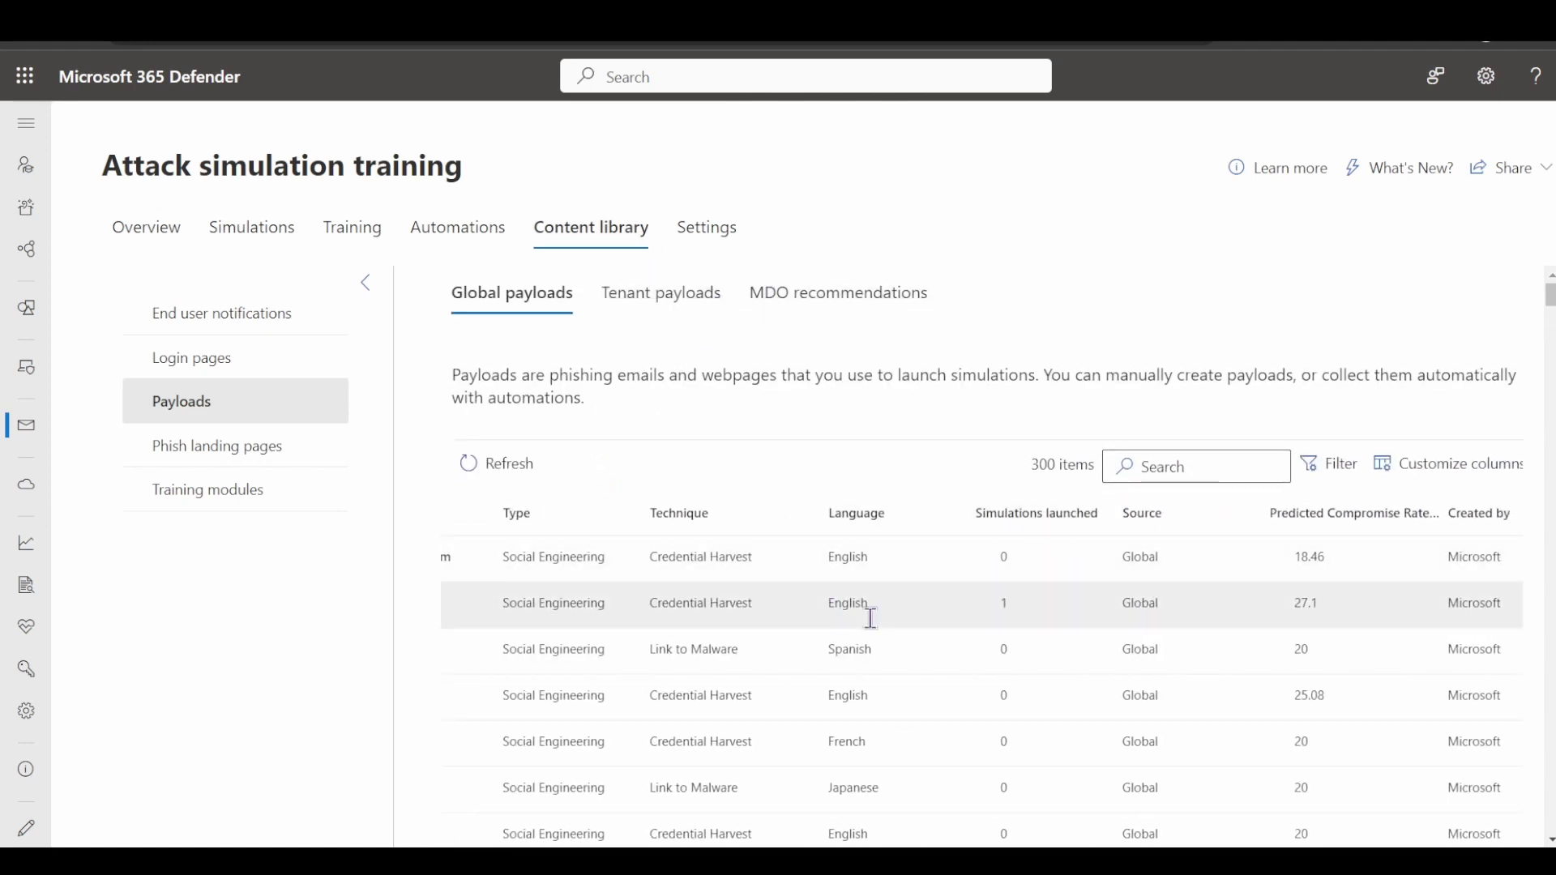
scroll(1094, 620, left, 2)
scroll(1257, 584, right, 5)
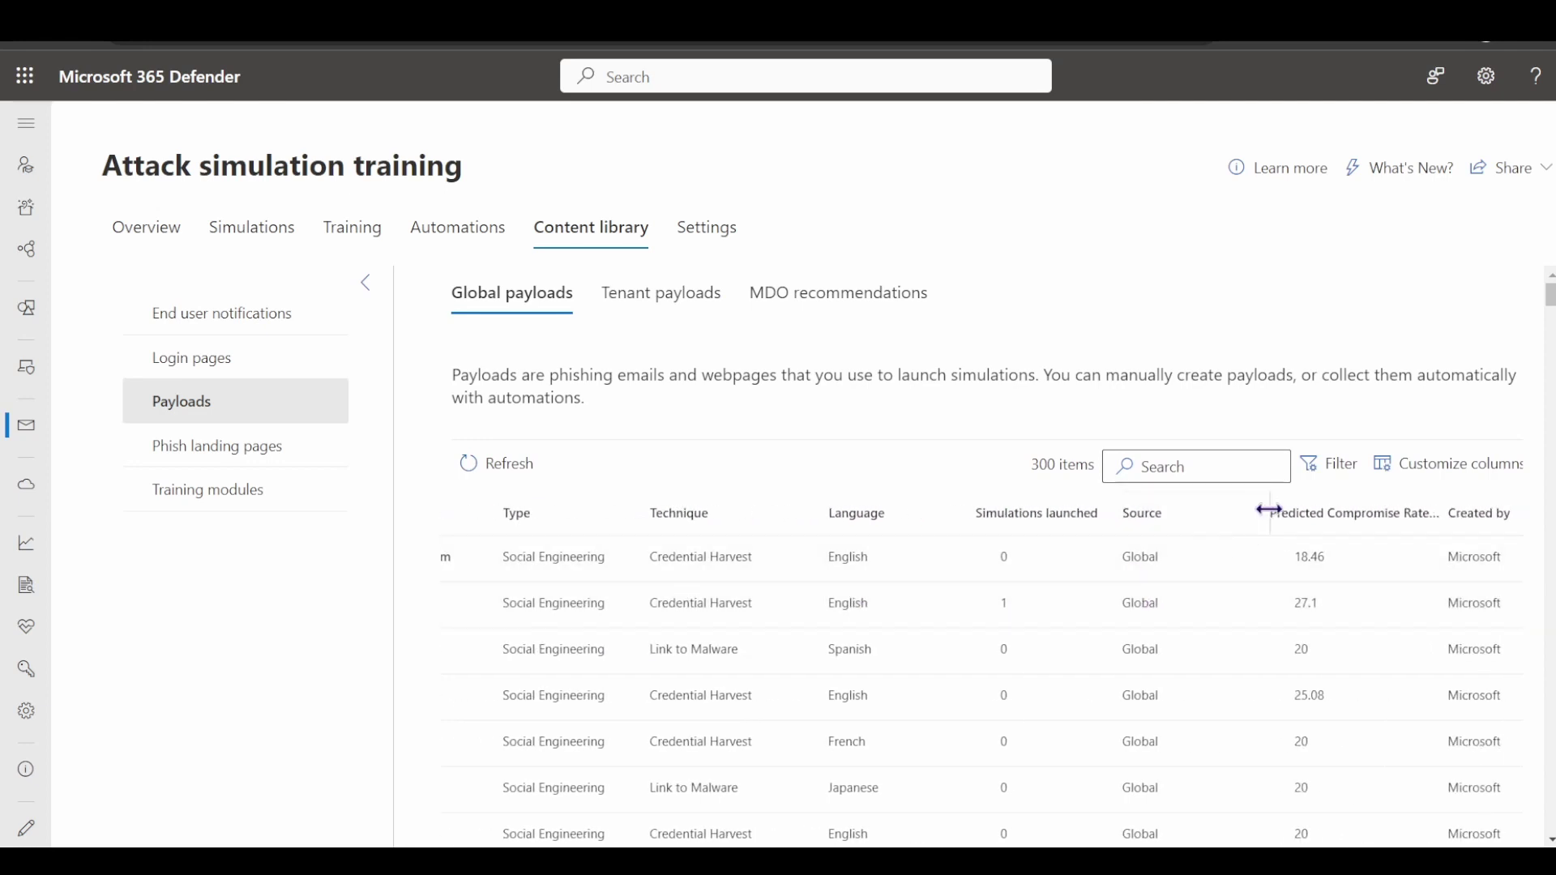
scroll(1322, 698, down, 6)
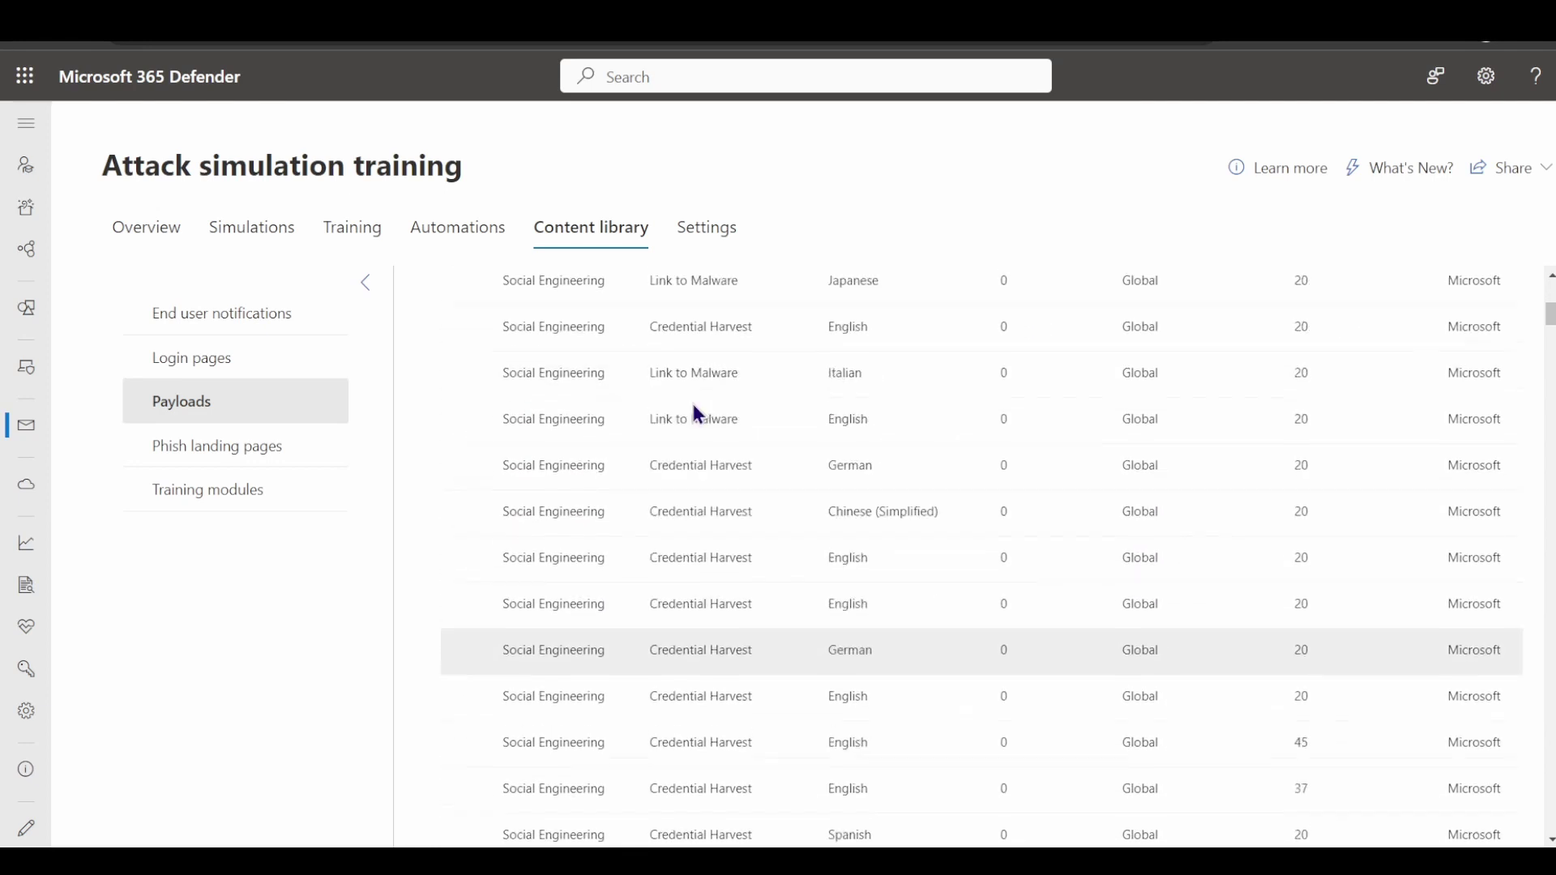
Browse the global login pages in the content library and their languages and status.
click(245, 375)
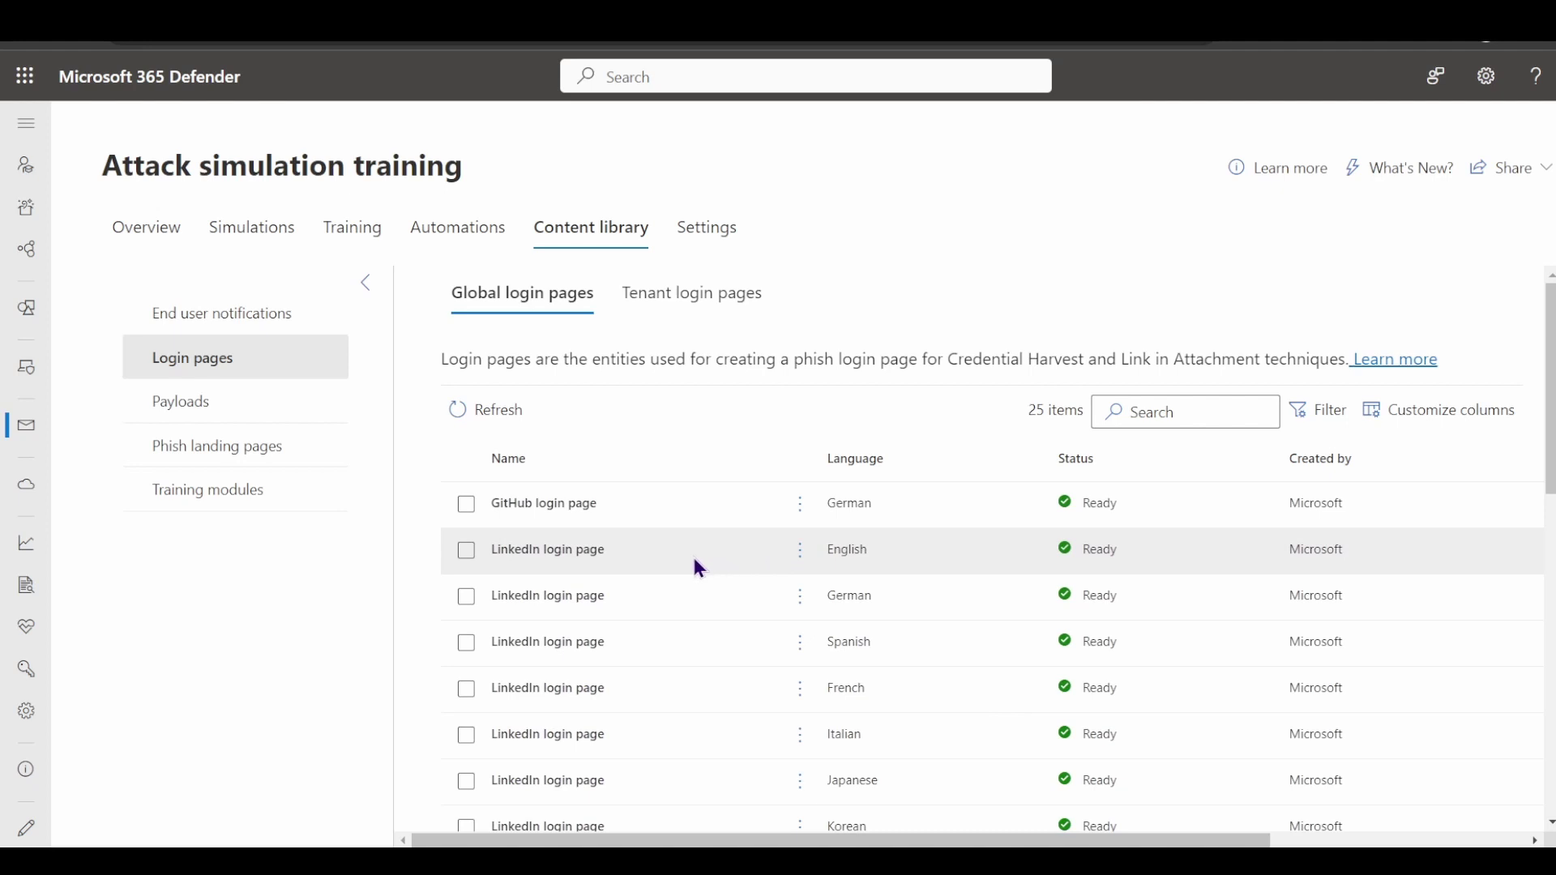
scroll(696, 564, down, 2)
scroll(693, 566, right, 2)
scroll(697, 569, left, 2)
scroll(702, 573, down, 1)
scroll(702, 573, down, 2)
scroll(702, 572, up, 5)
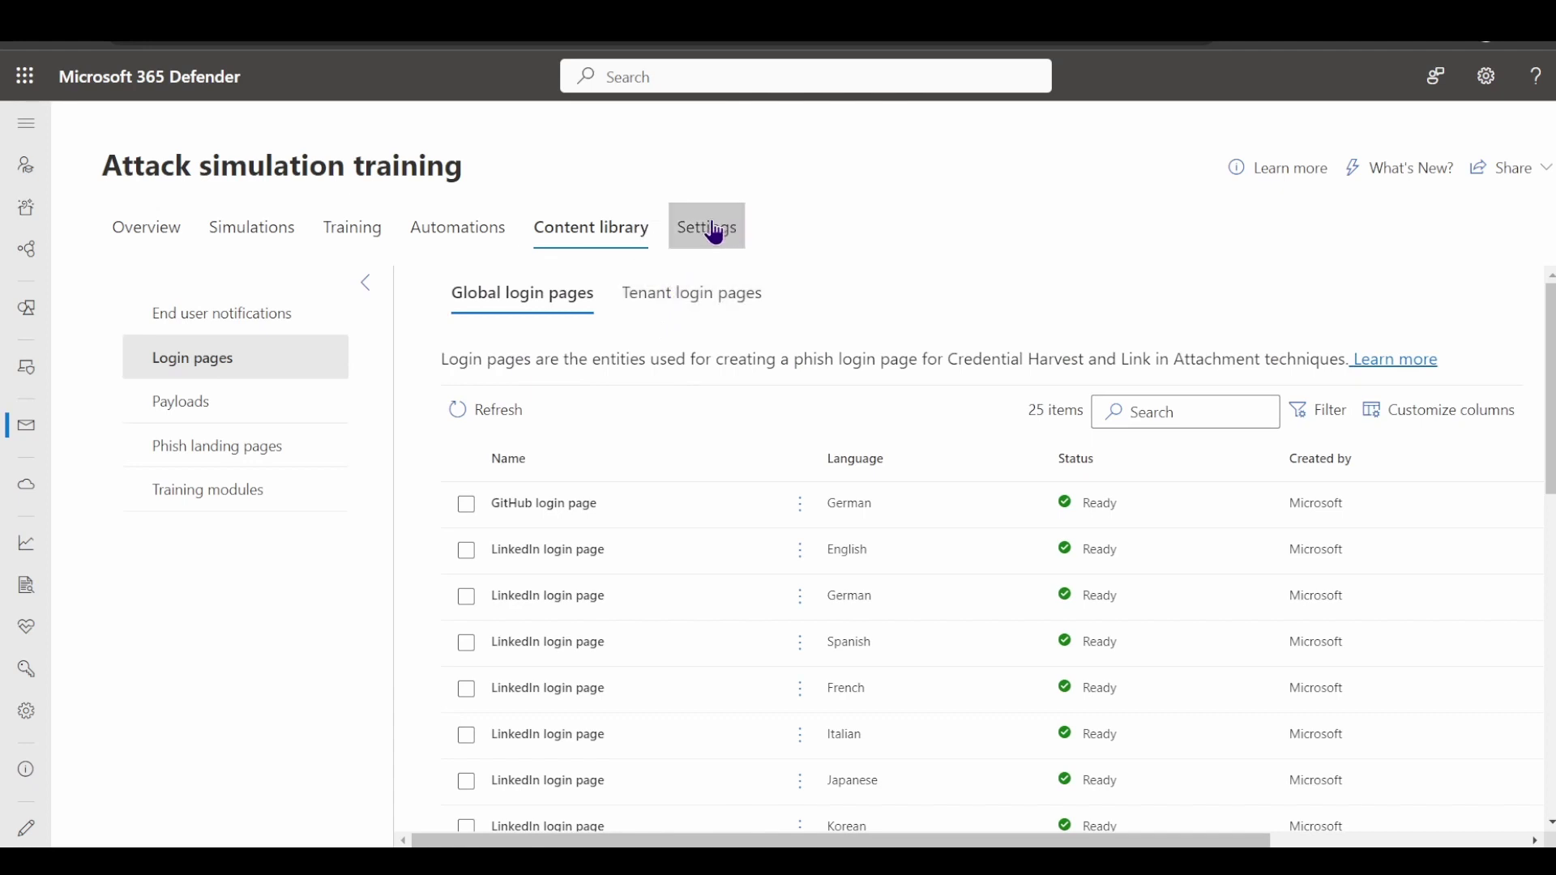
Open the Attack simulation training settings and try adjusting the repeat offender threshold, returning it to 2.
click(713, 232)
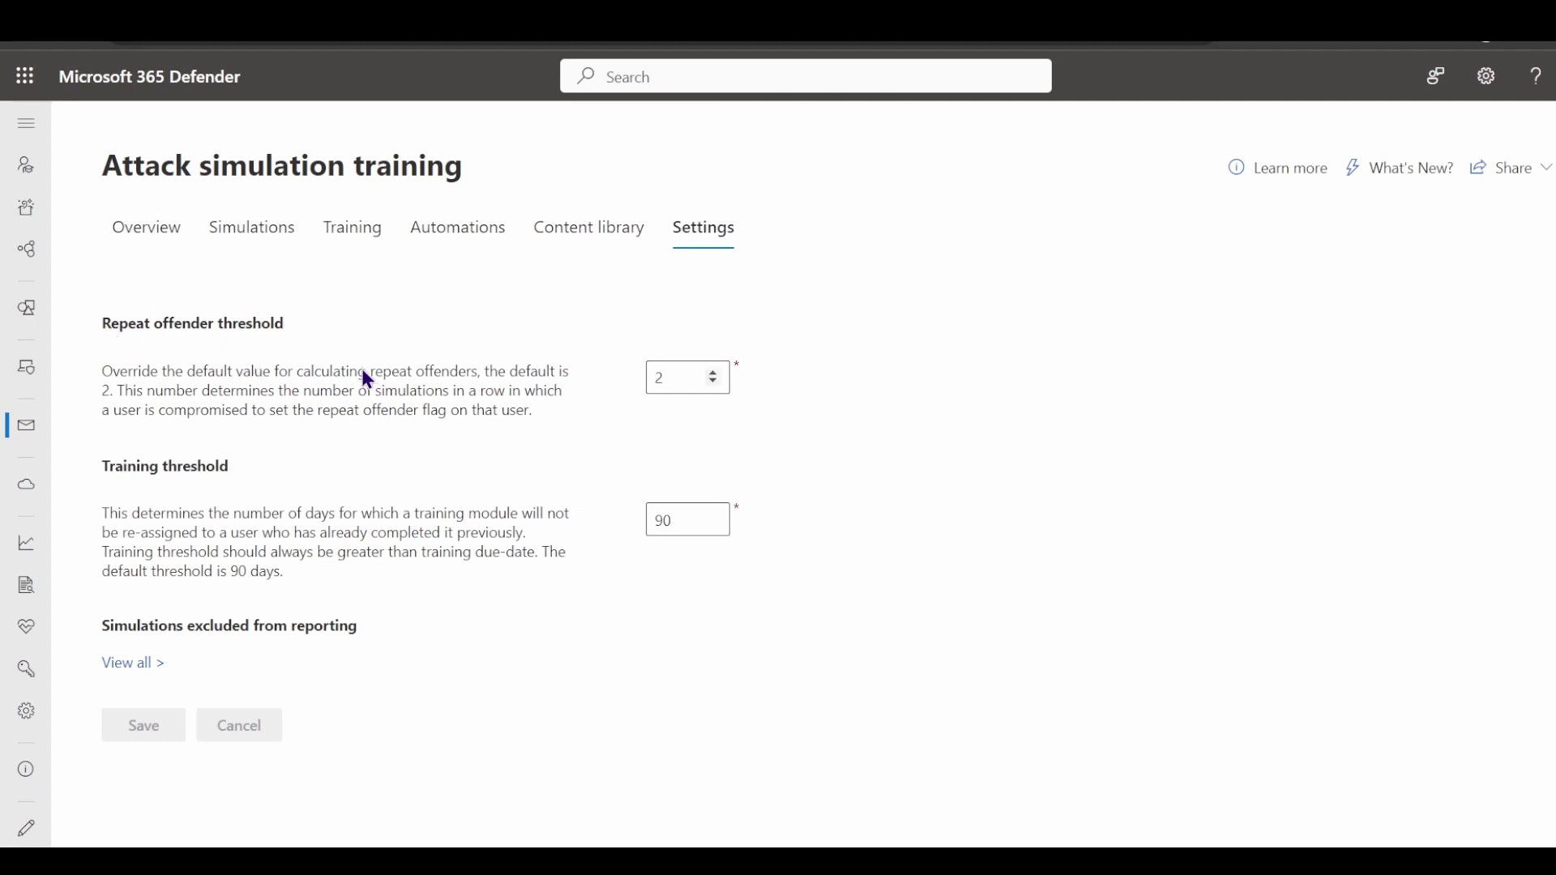
click(721, 383)
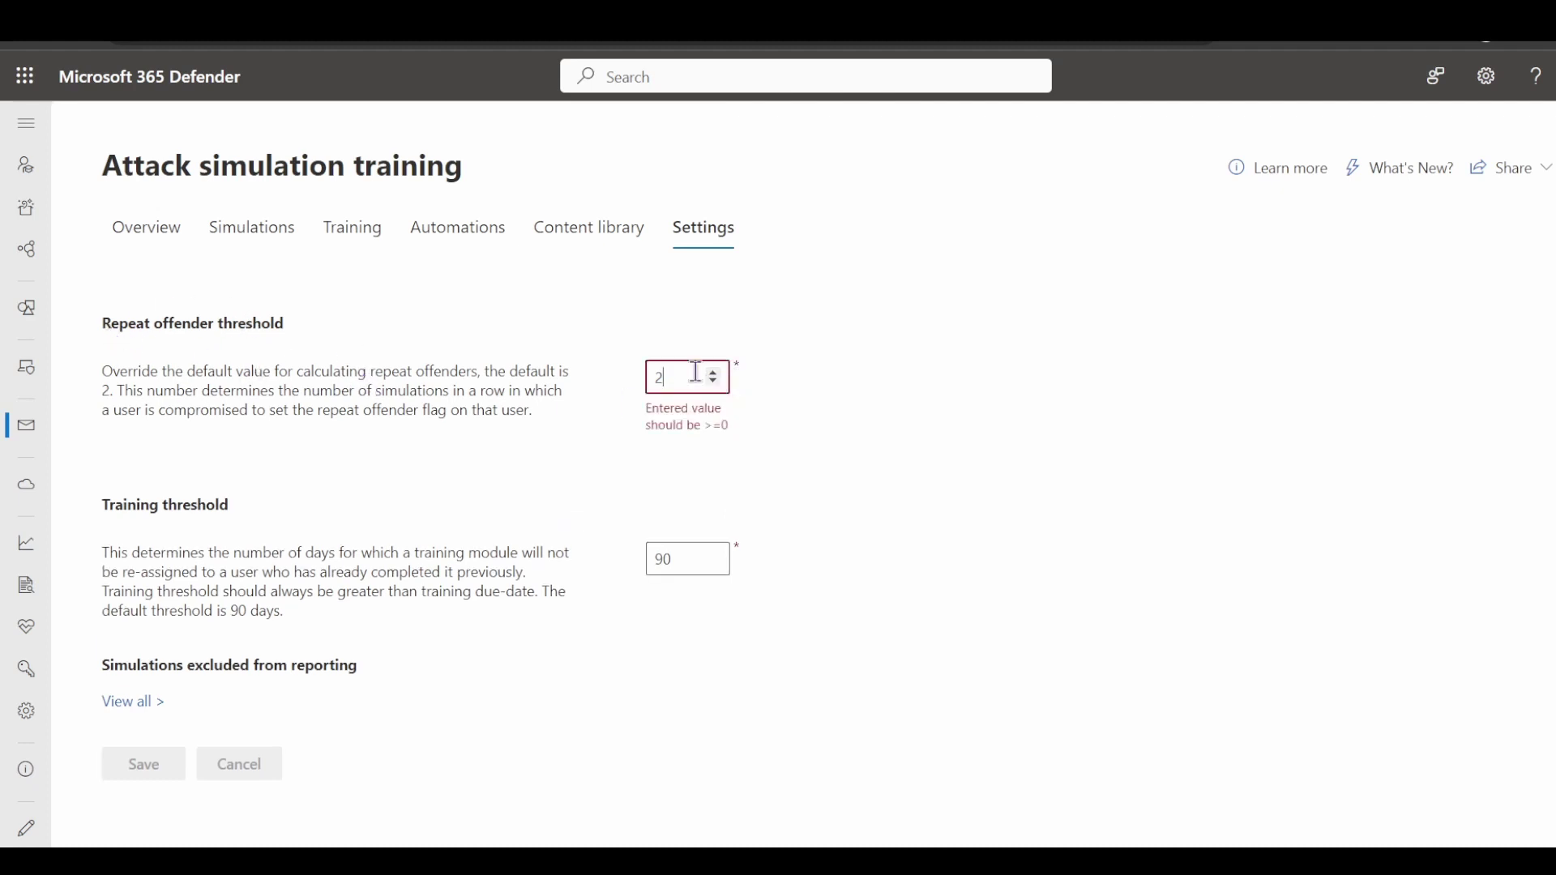
click(715, 373)
click(715, 373)
click(714, 374)
click(714, 382)
click(714, 382)
click(714, 382)
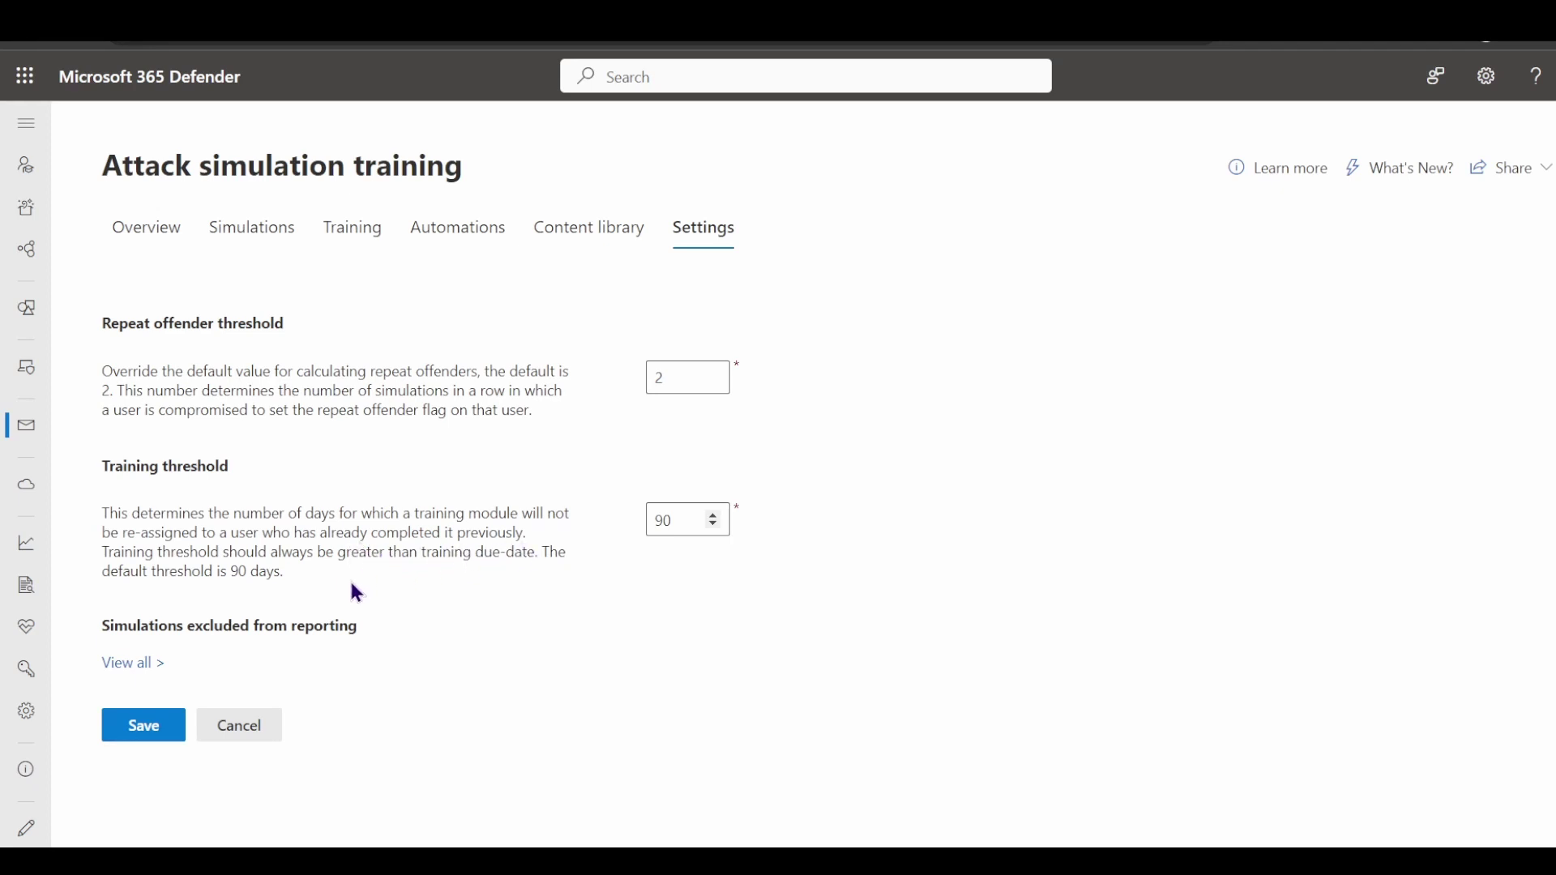
click(139, 751)
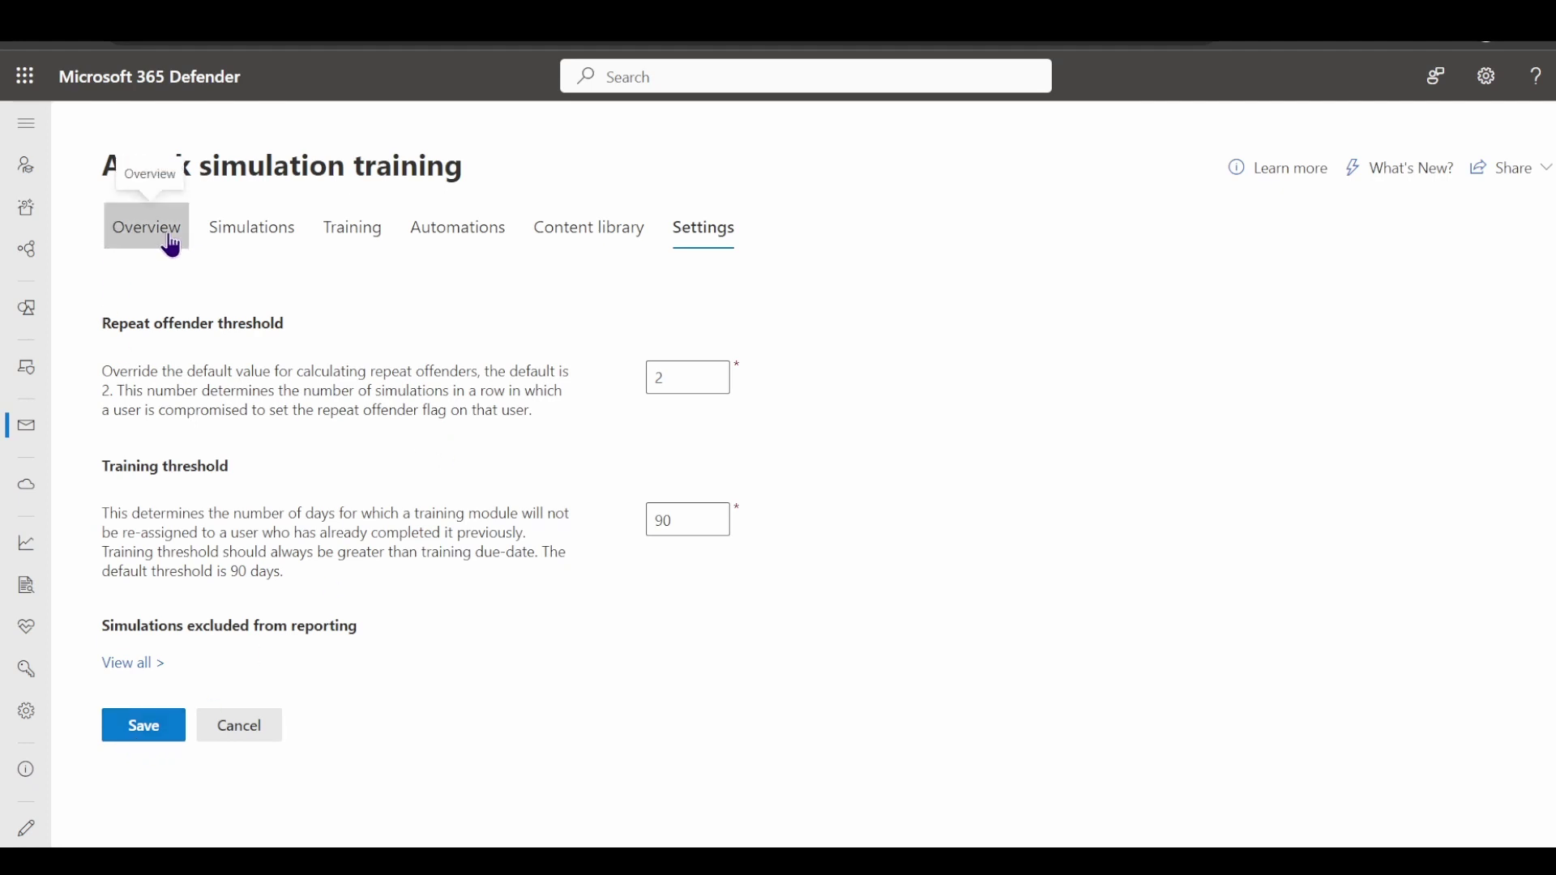
Review the Attack simulation training overview, including recent simulations, recommendations, simulation coverage, training completion and repeat offenders.
click(139, 238)
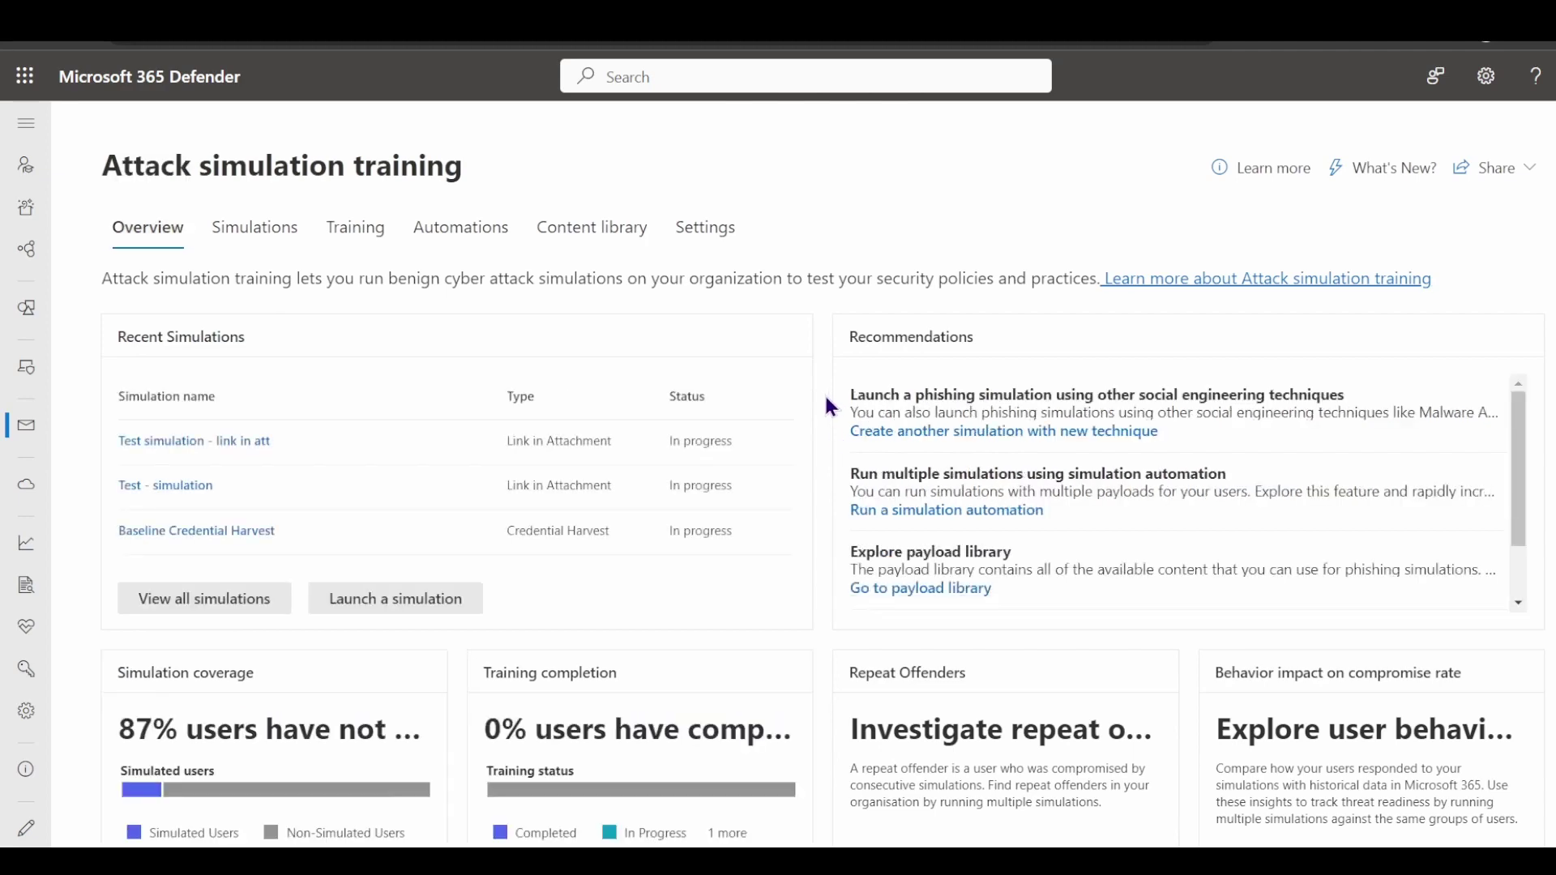
scroll(825, 397, down, 1)
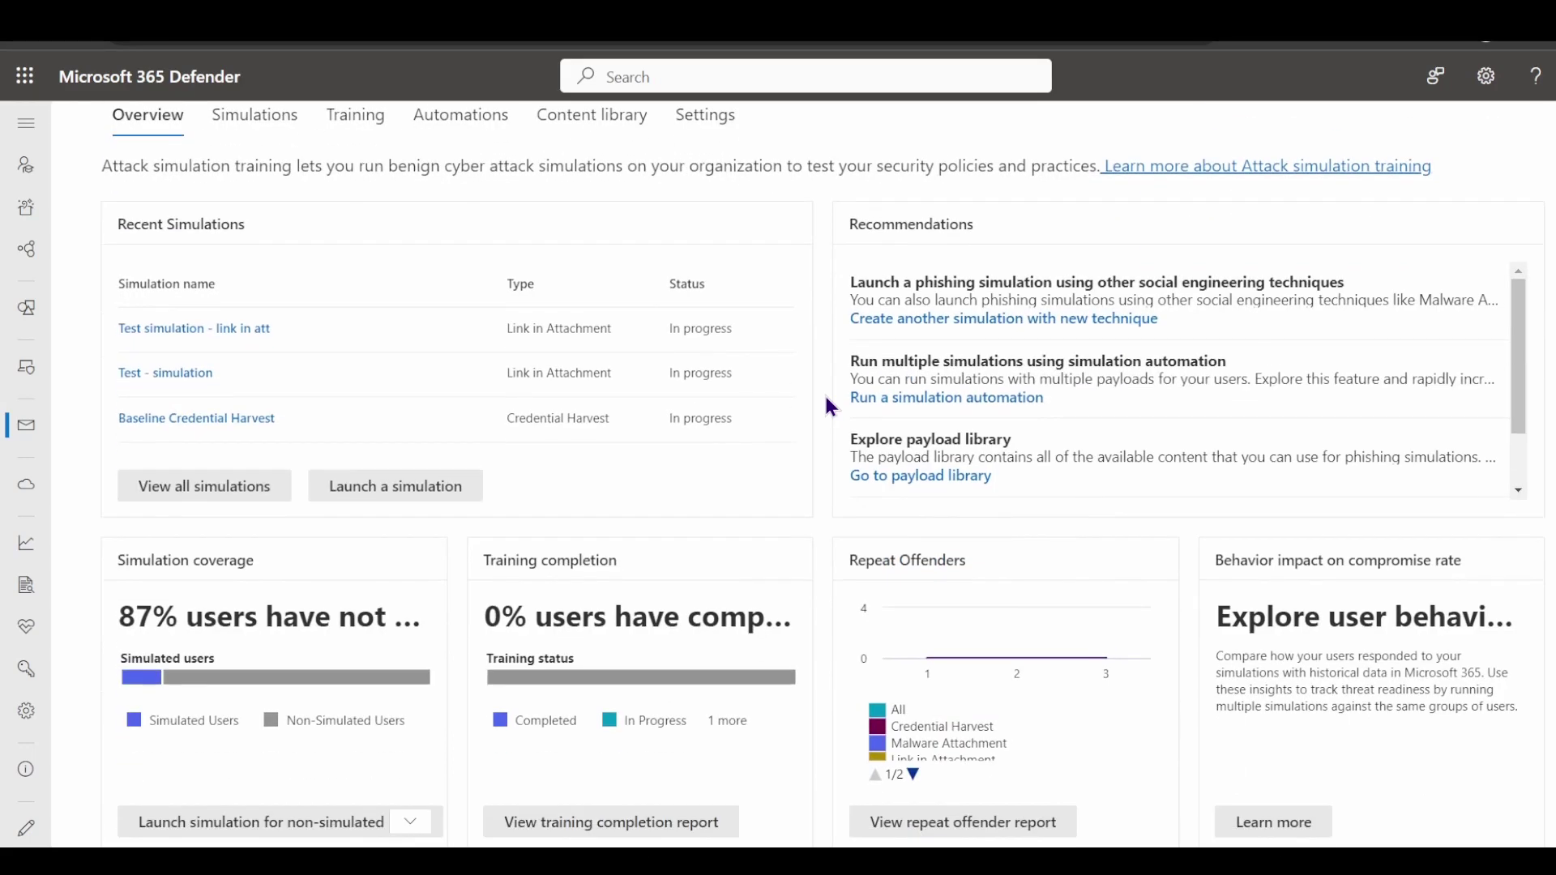
mouse_move(948, 655)
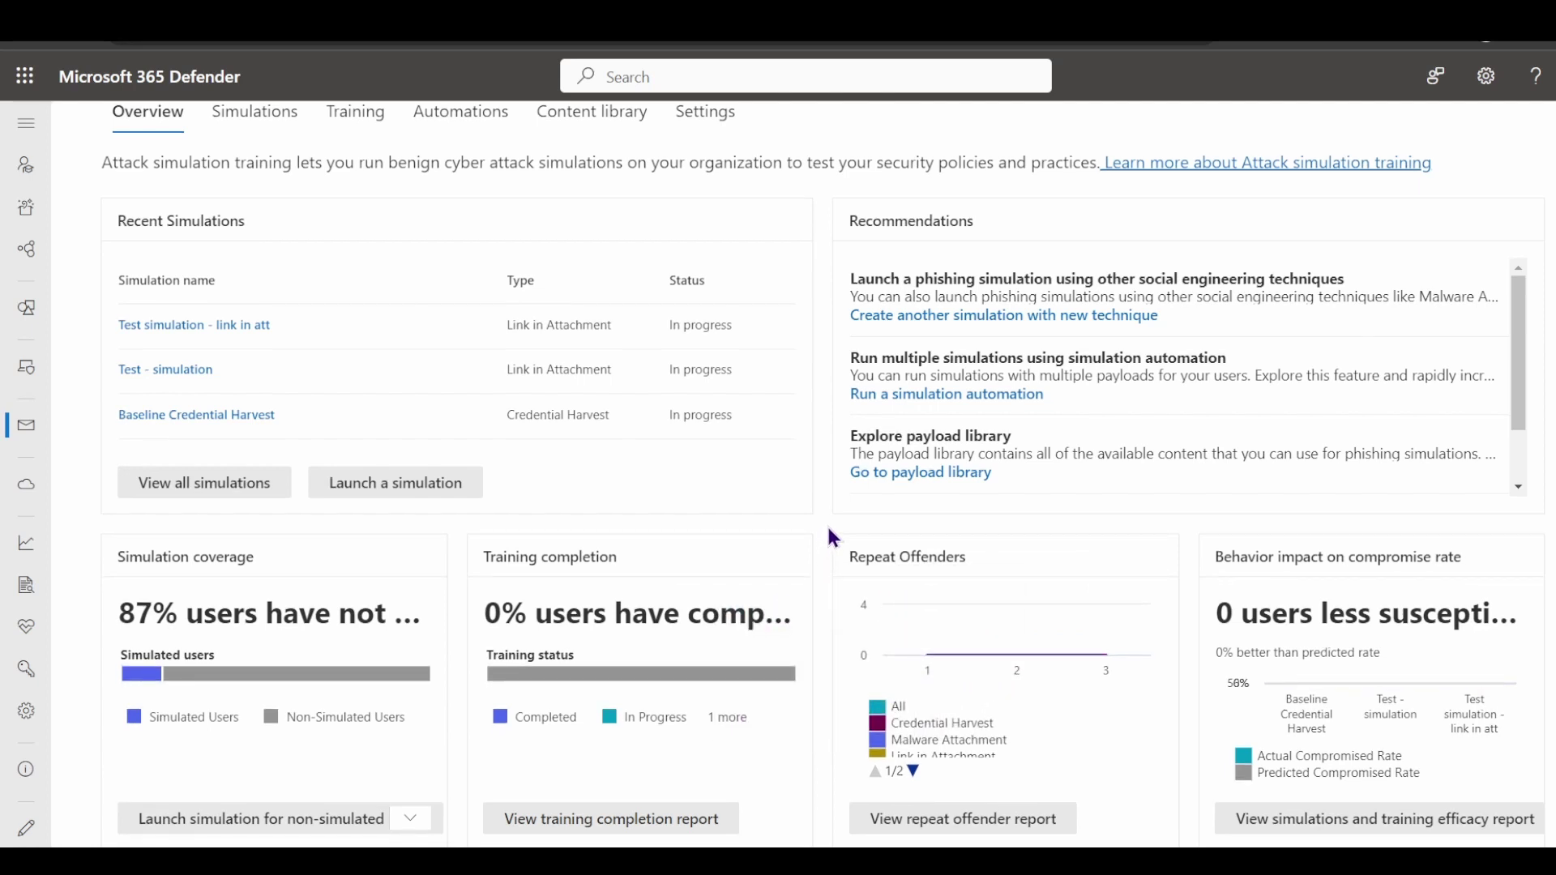
scroll(822, 530, up, 2)
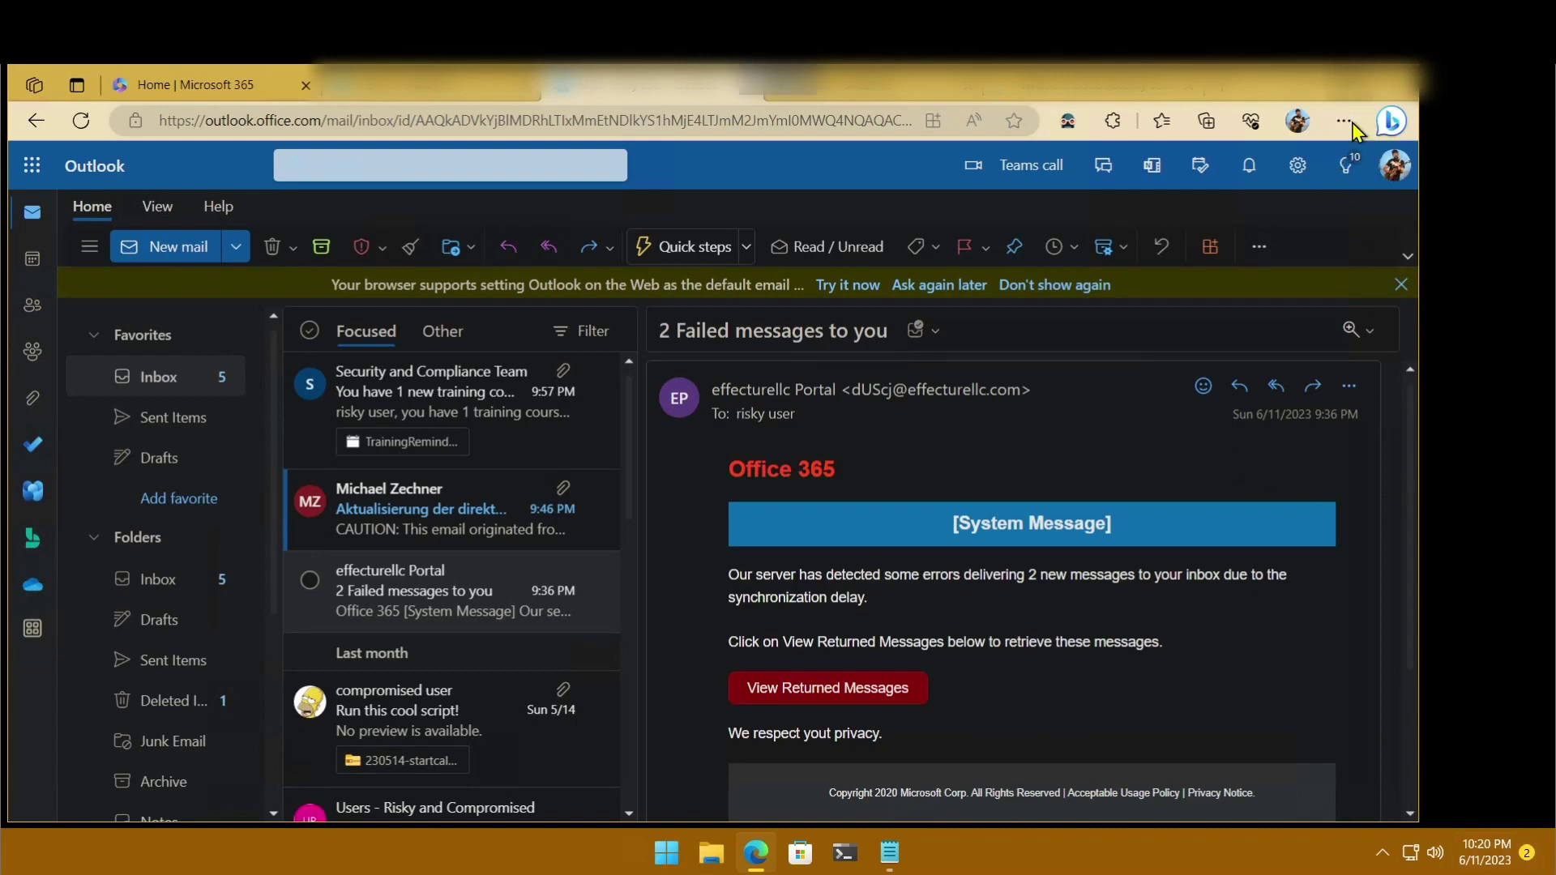
Maximize the browser window with the Outlook mailbox and read the simulated phishing email "2 Failed messages to you".
double_click(1350, 81)
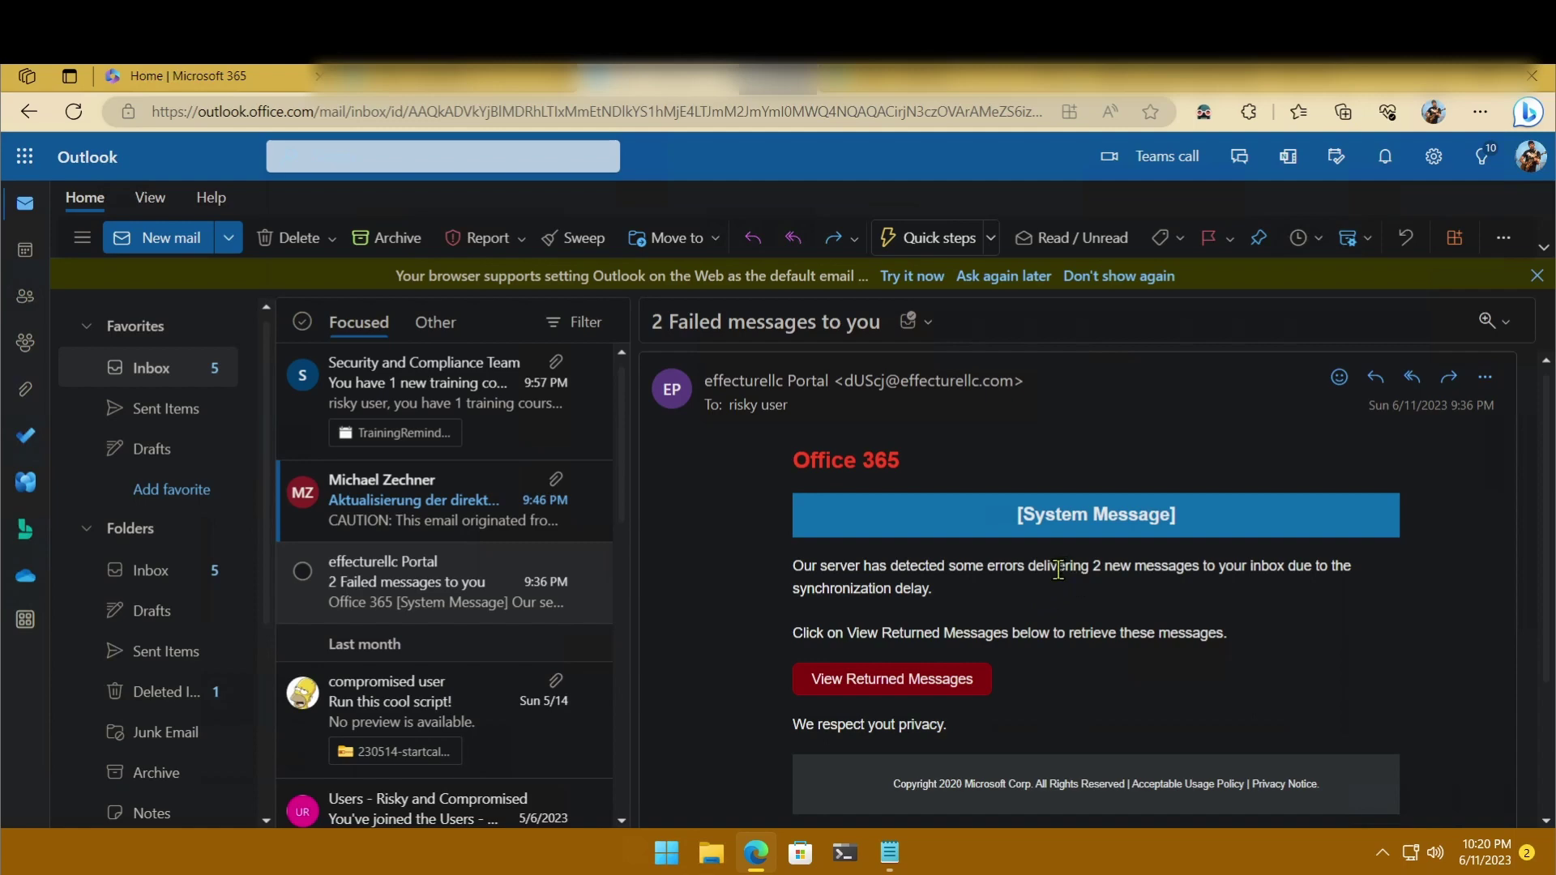
scroll(1151, 674, down, 3)
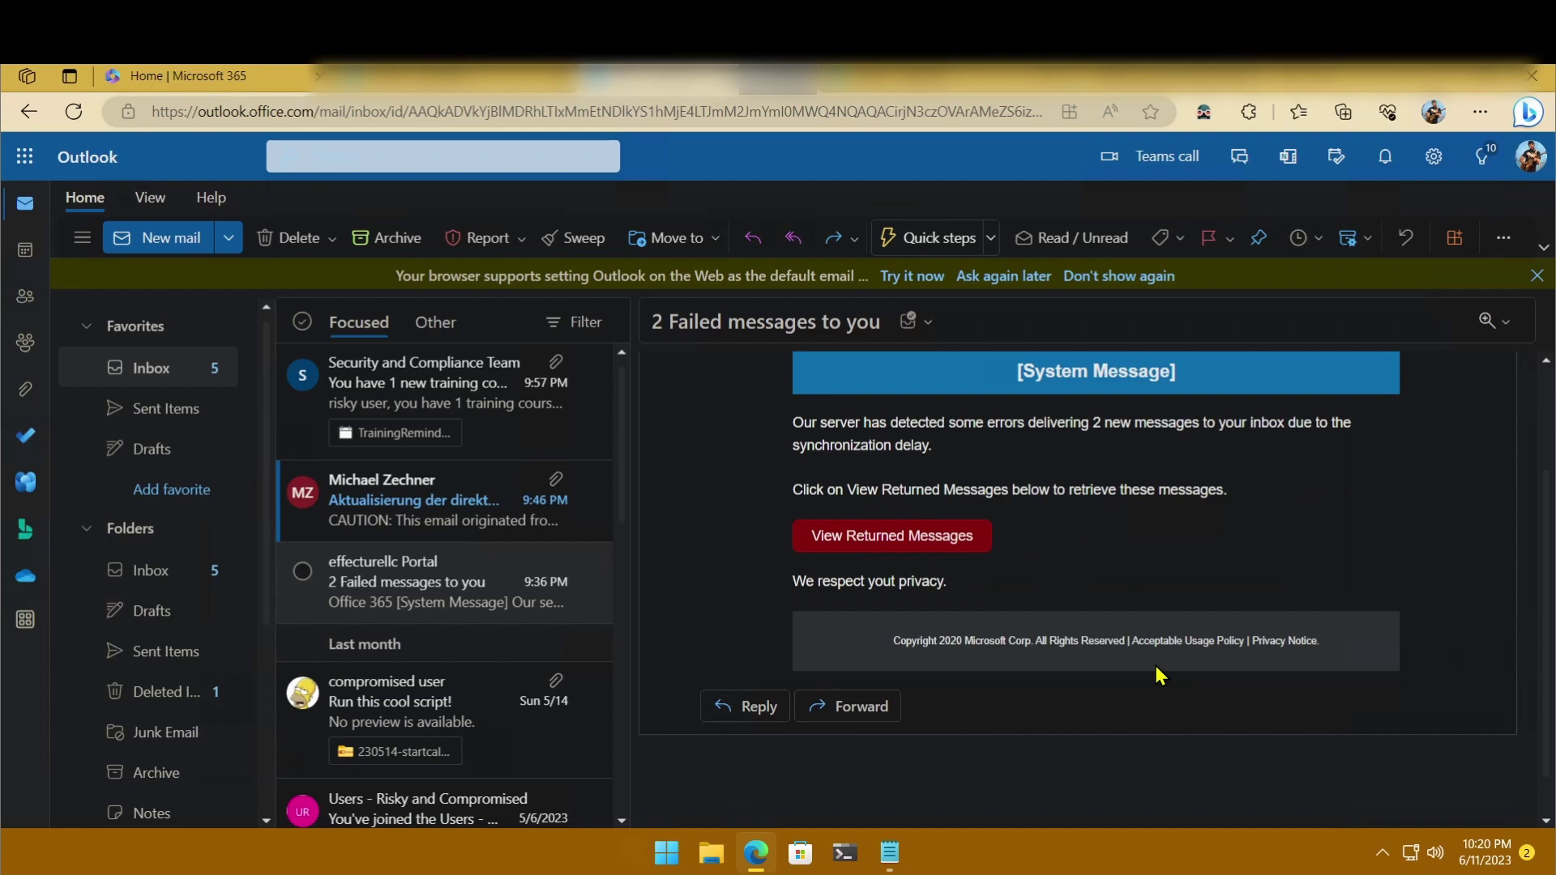
scroll(1159, 675, up, 3)
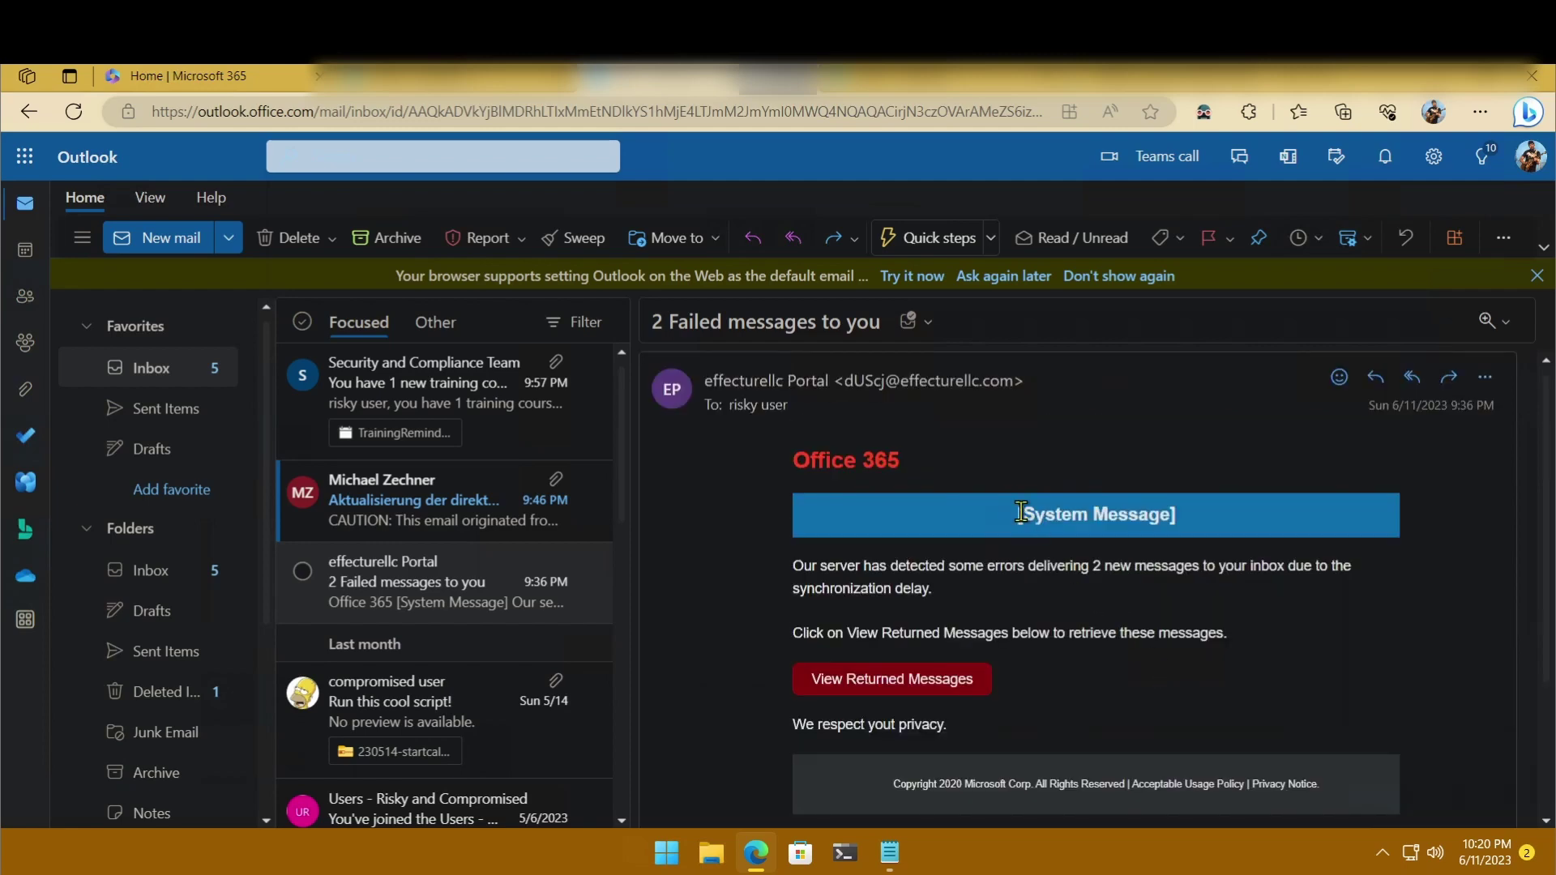
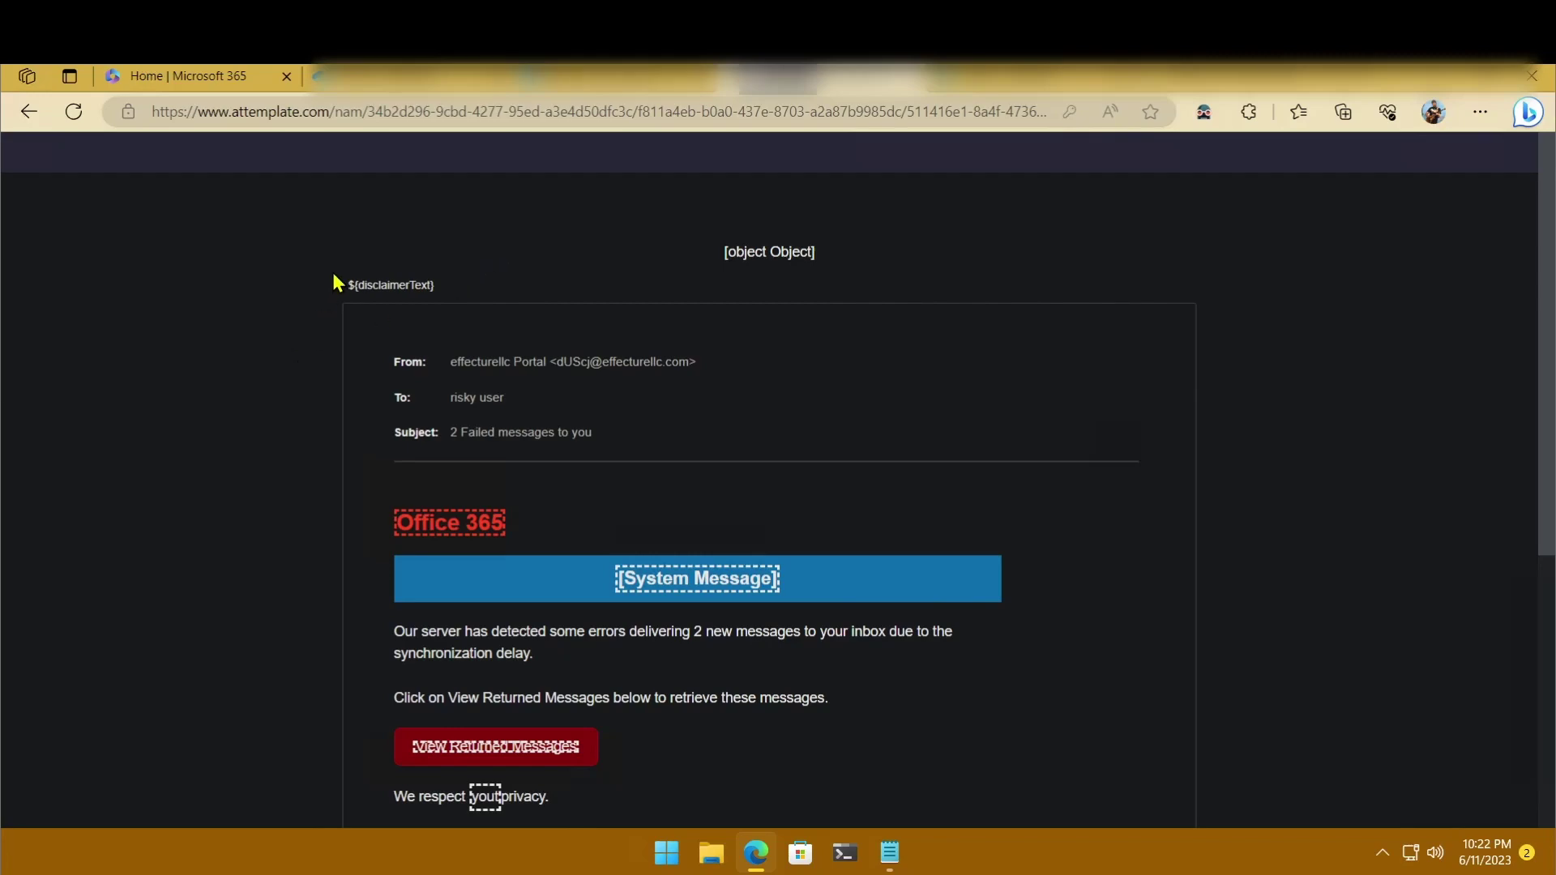
Examine the phish landing page, its marked phishing indicators and the notice about assigned training.
scroll(270, 359, down, 1)
scroll(268, 354, down, 2)
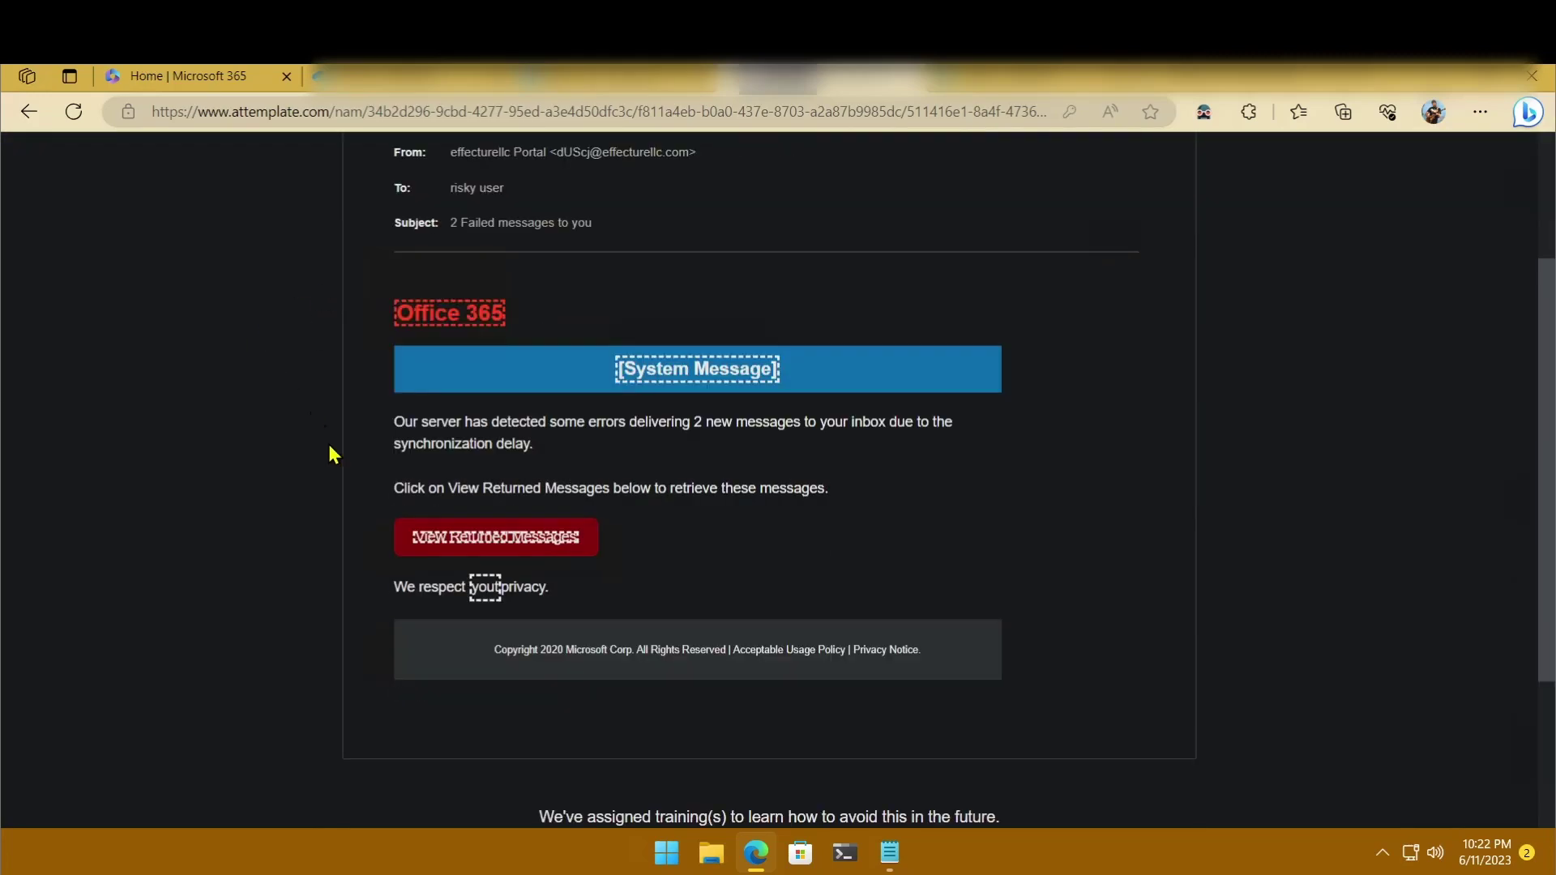
scroll(400, 507, down, 3)
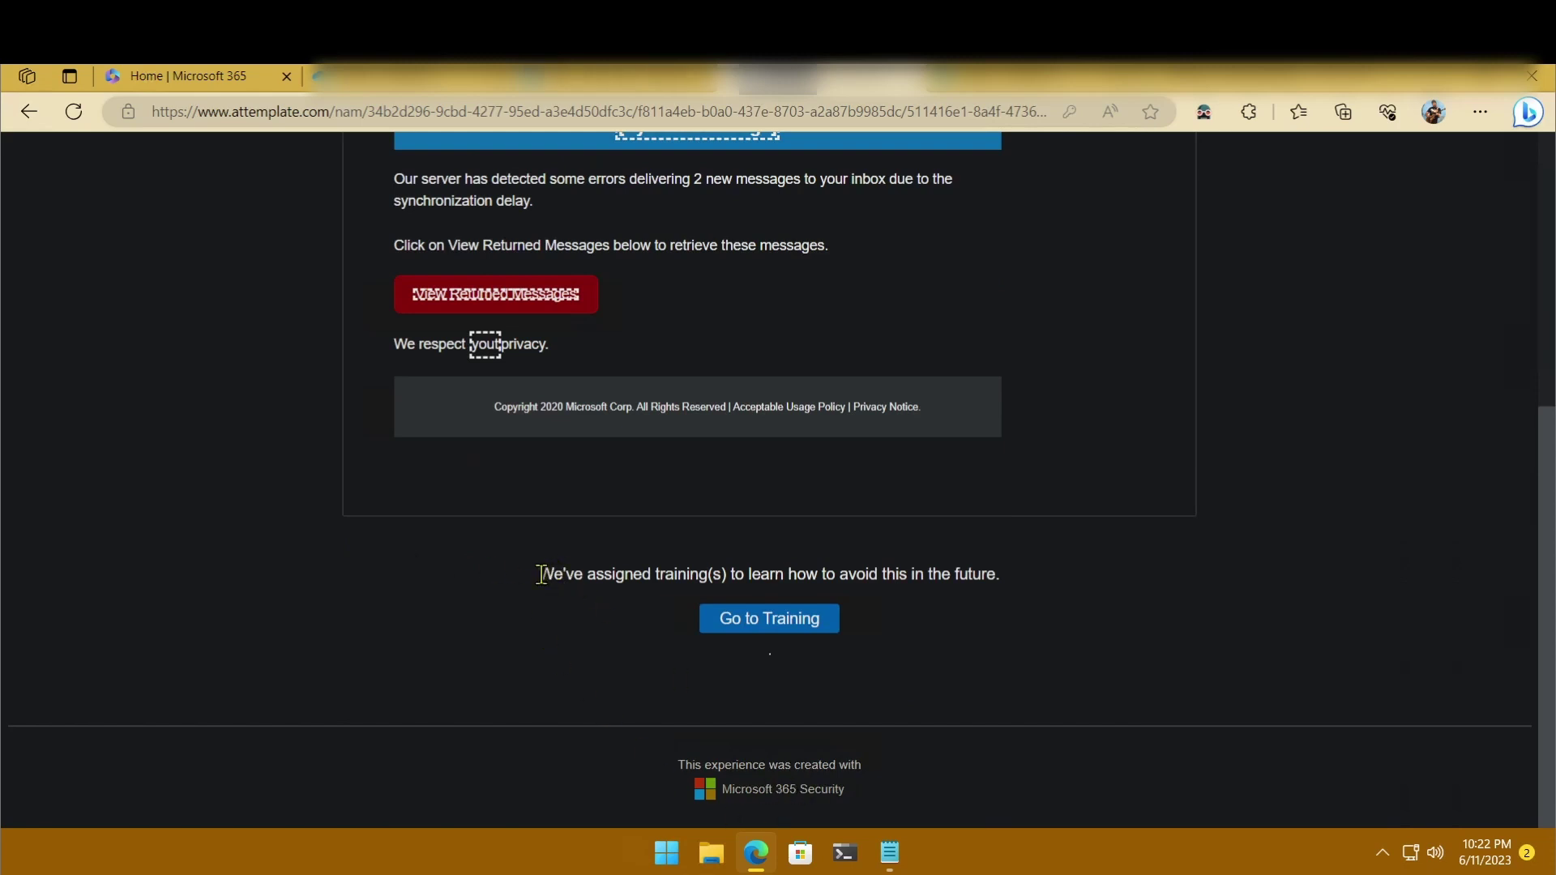
drag(540, 572, 1010, 587)
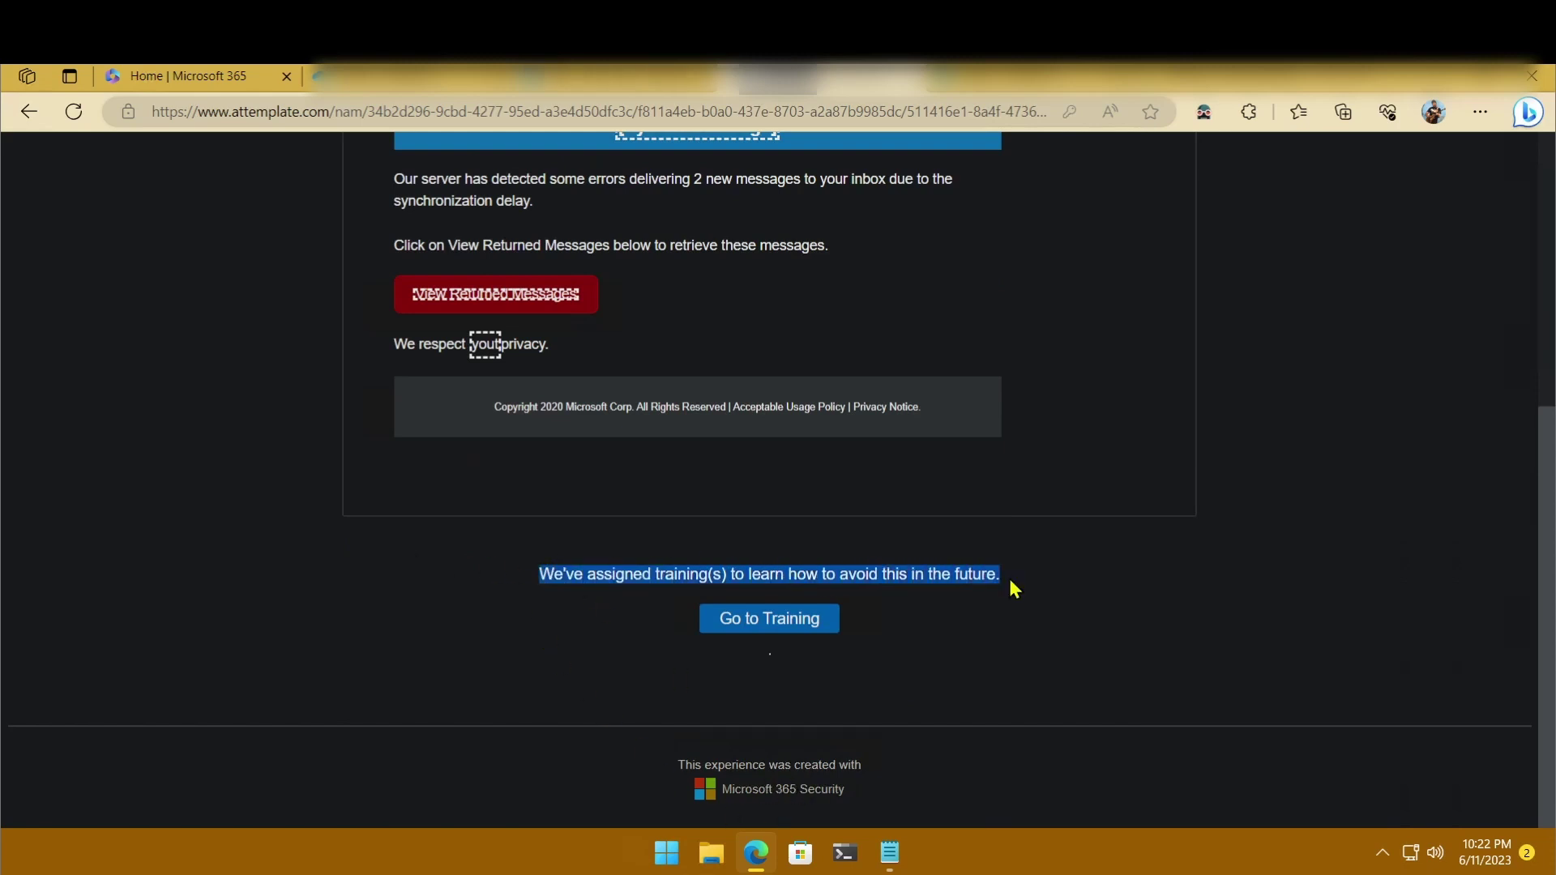
click(906, 621)
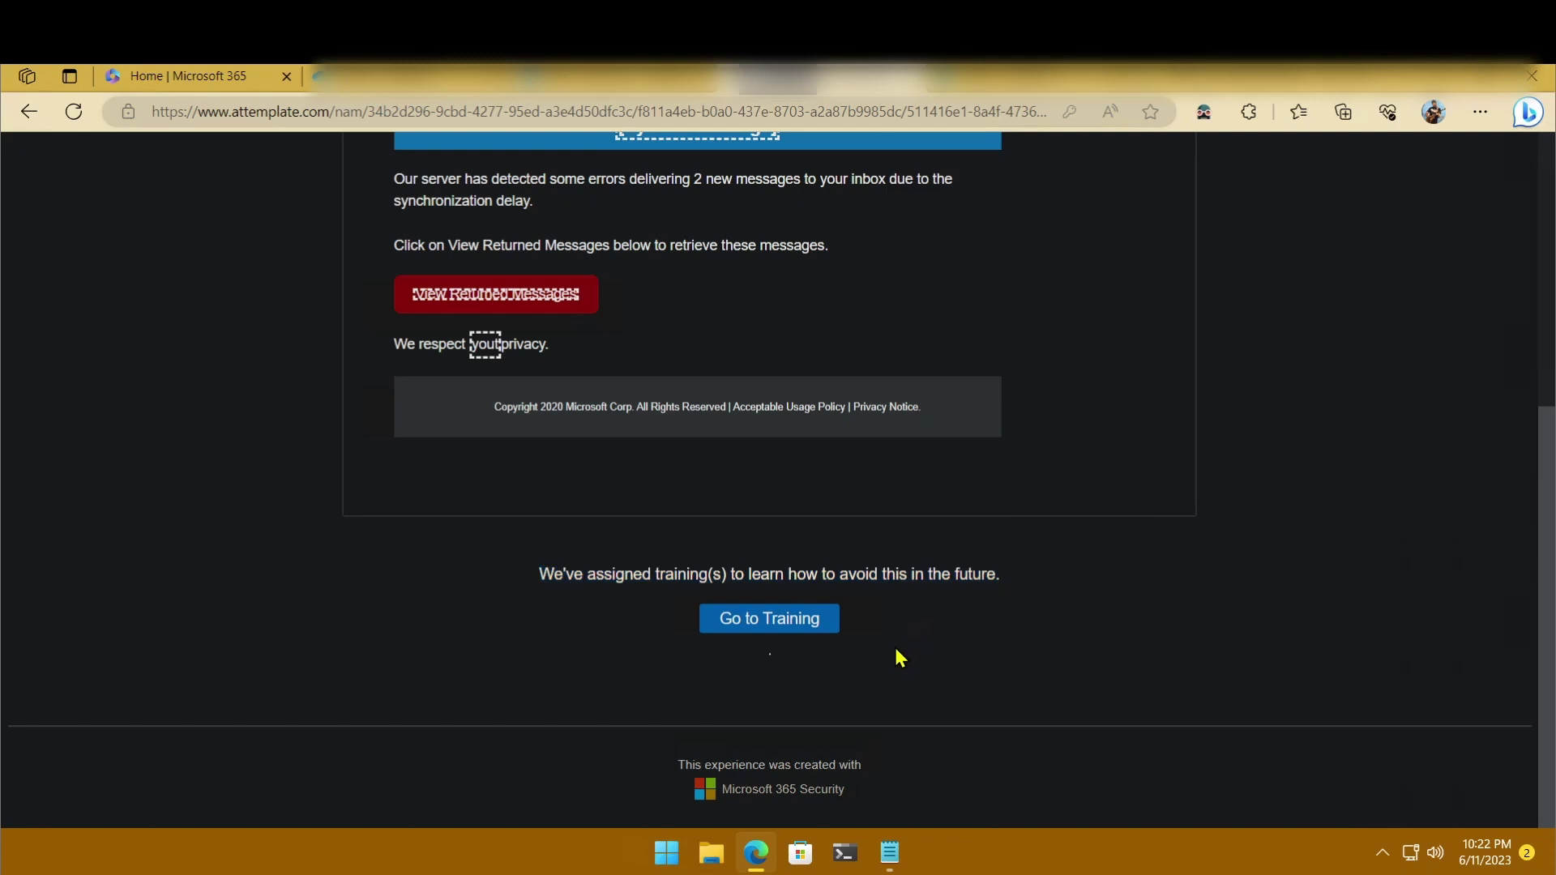
scroll(896, 649, up, 5)
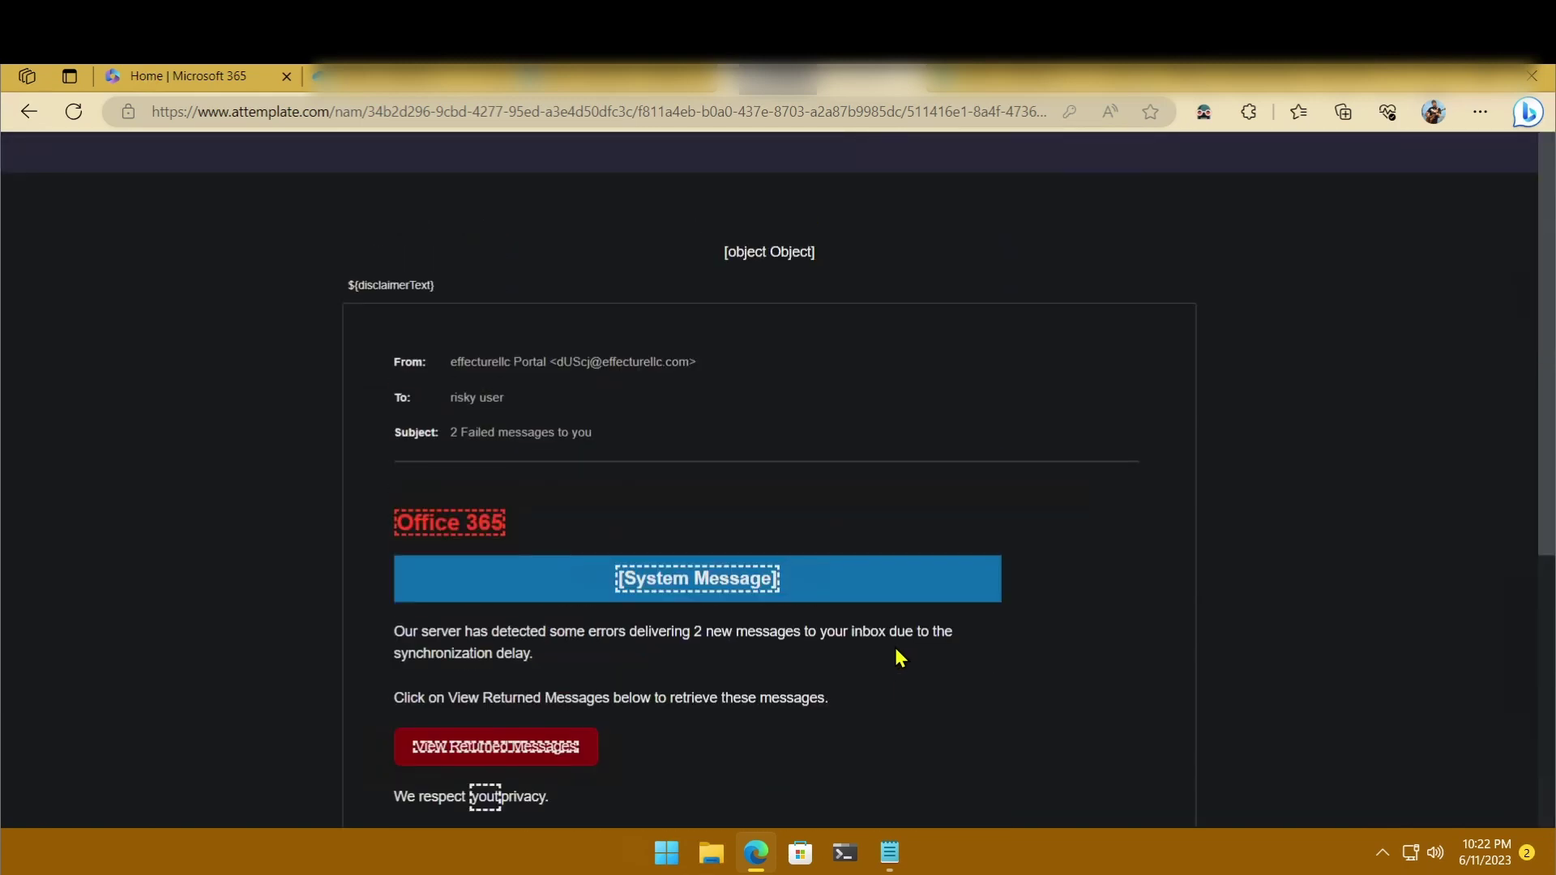
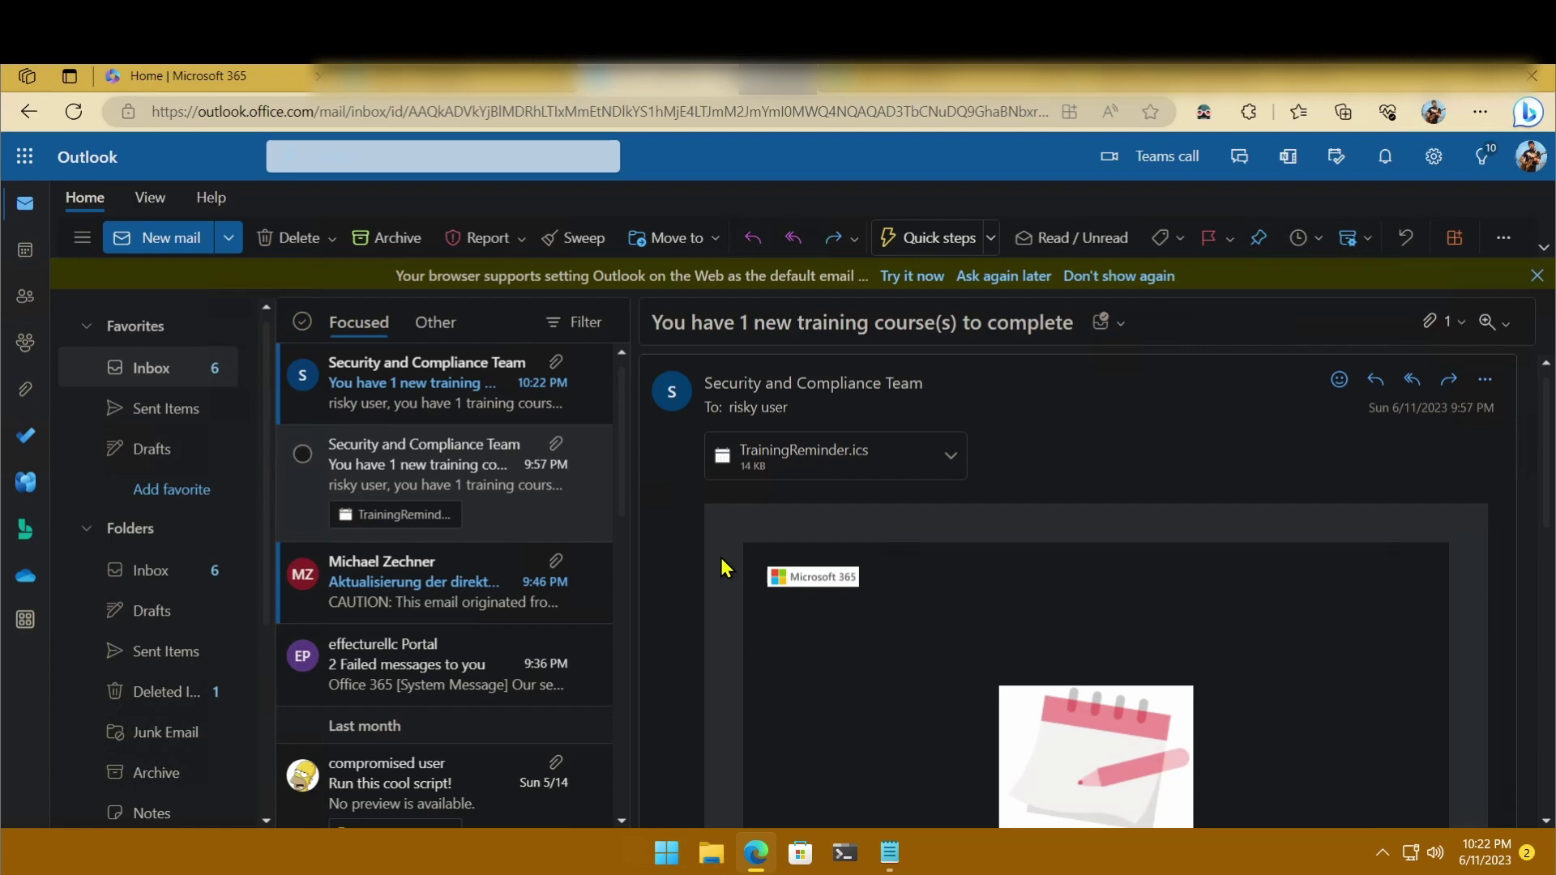
Read the 9:57 PM training email from the Security and Compliance Team, highlighting why the training is required.
scroll(724, 568, down, 4)
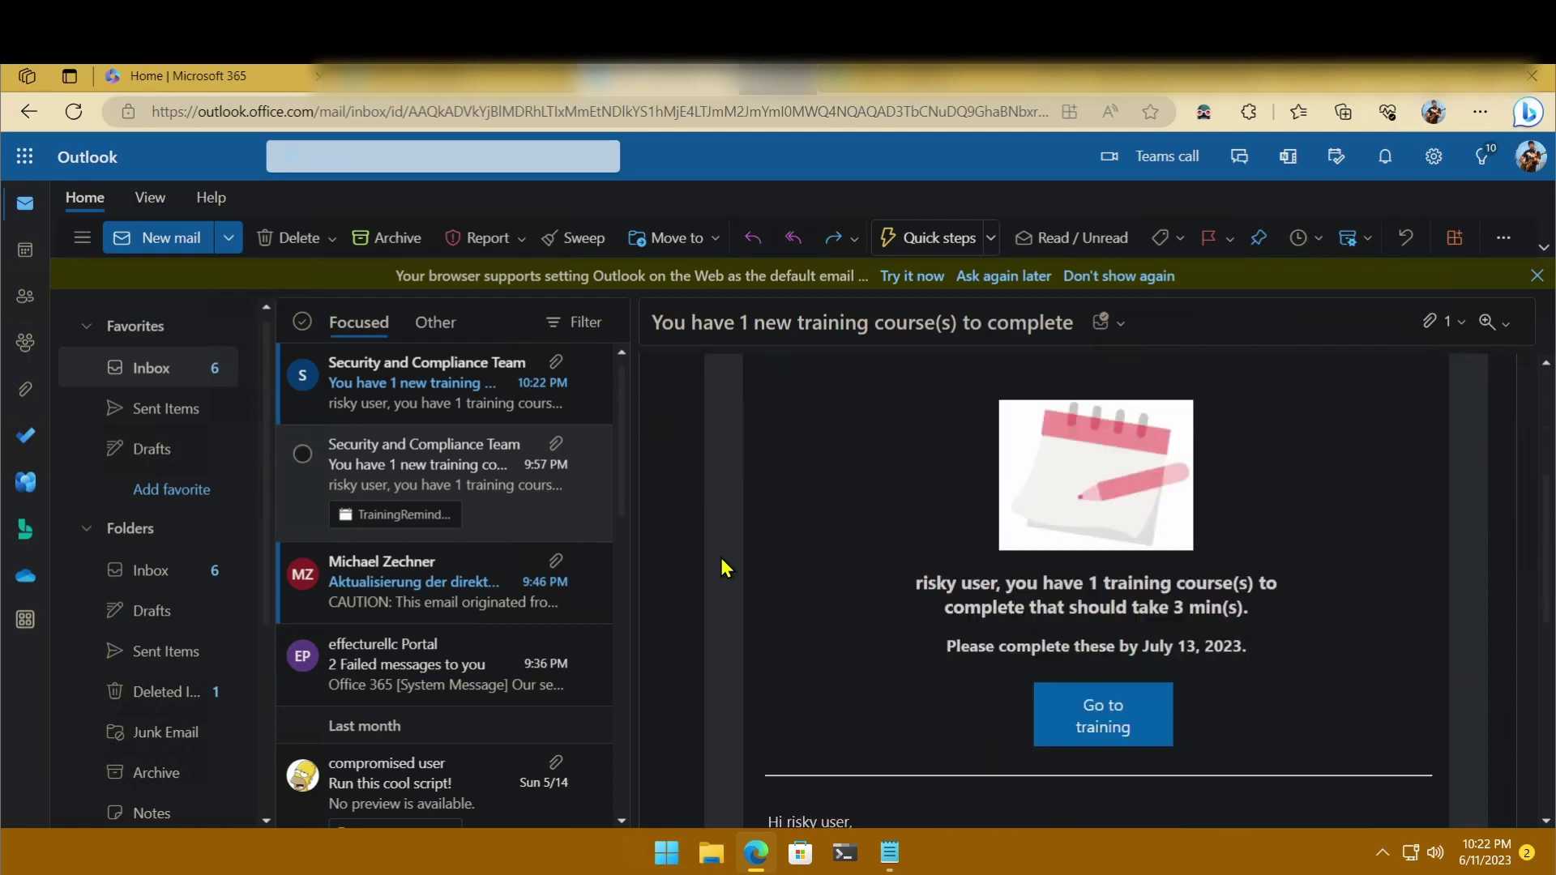
scroll(724, 568, down, 1)
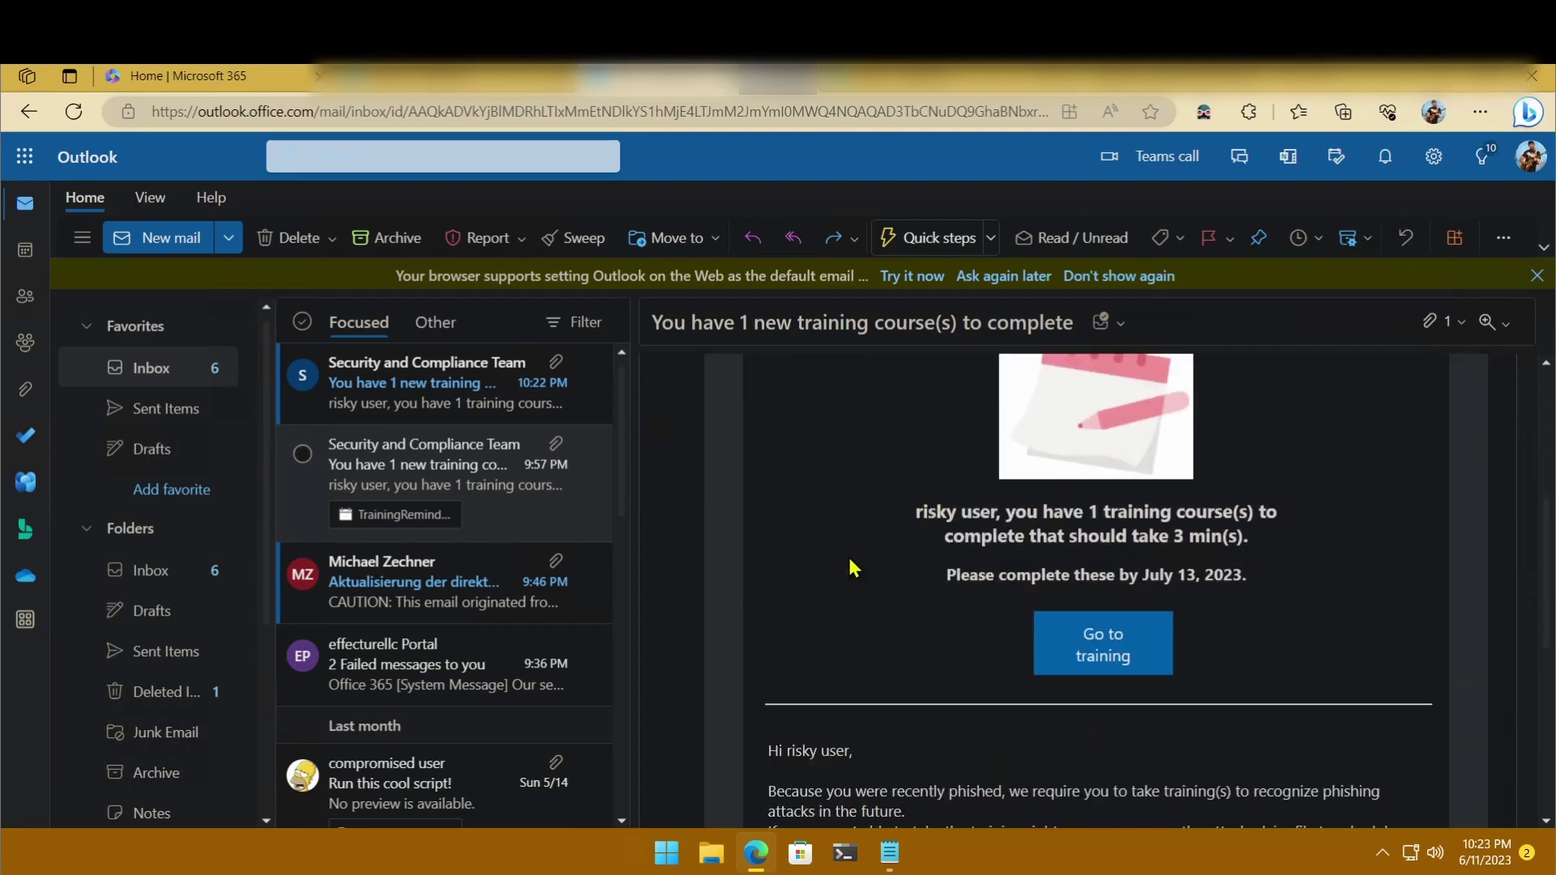
scroll(853, 568, down, 2)
drag(778, 654, 933, 679)
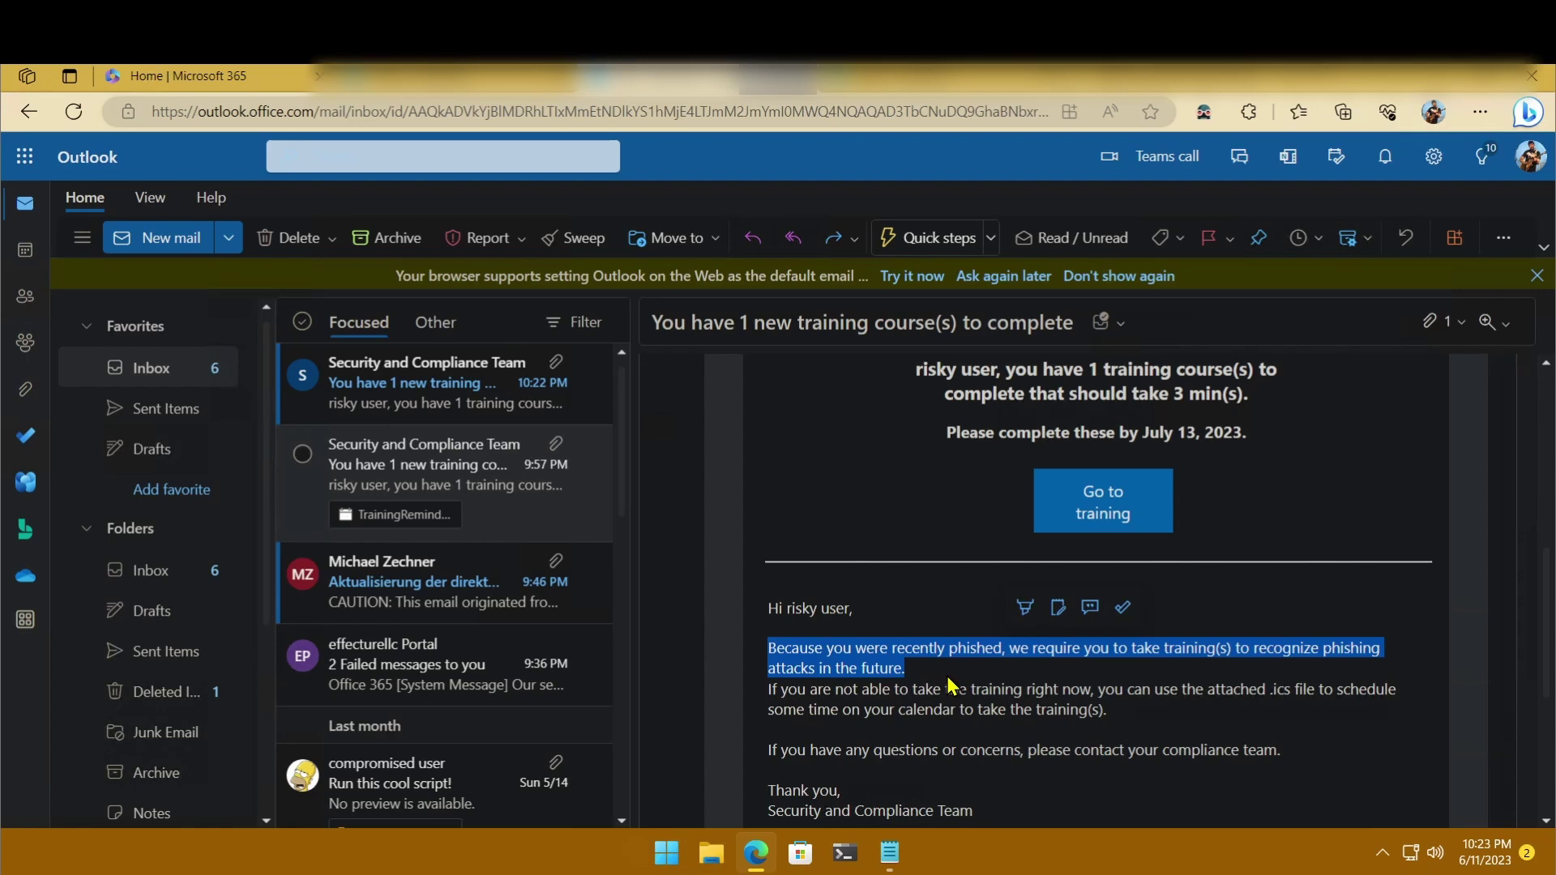
scroll(961, 689, down, 1)
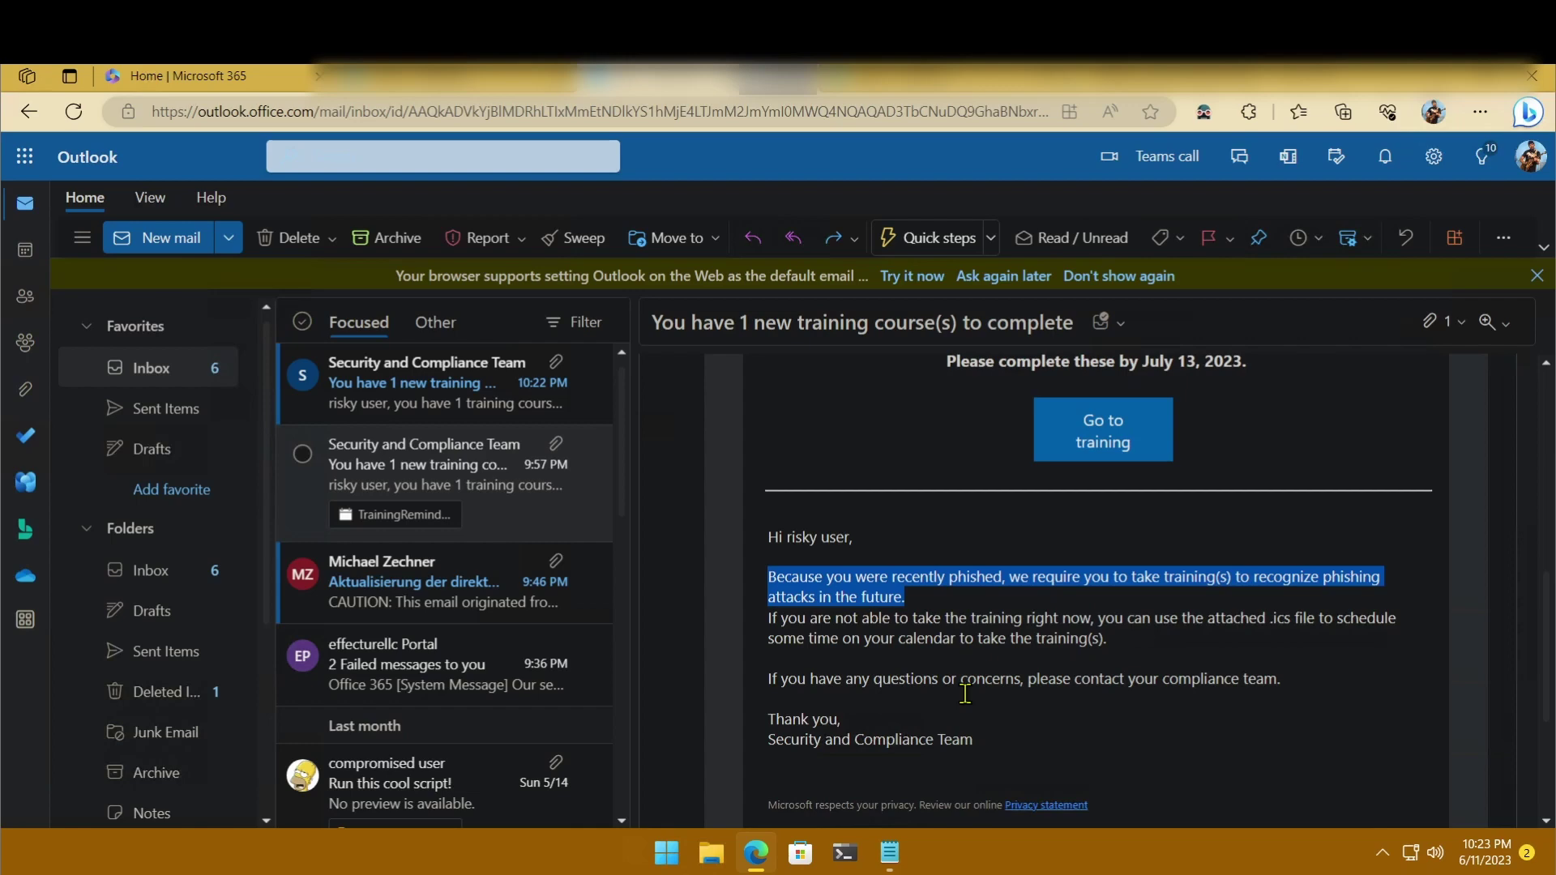
scroll(963, 691, down, 1)
scroll(956, 689, up, 4)
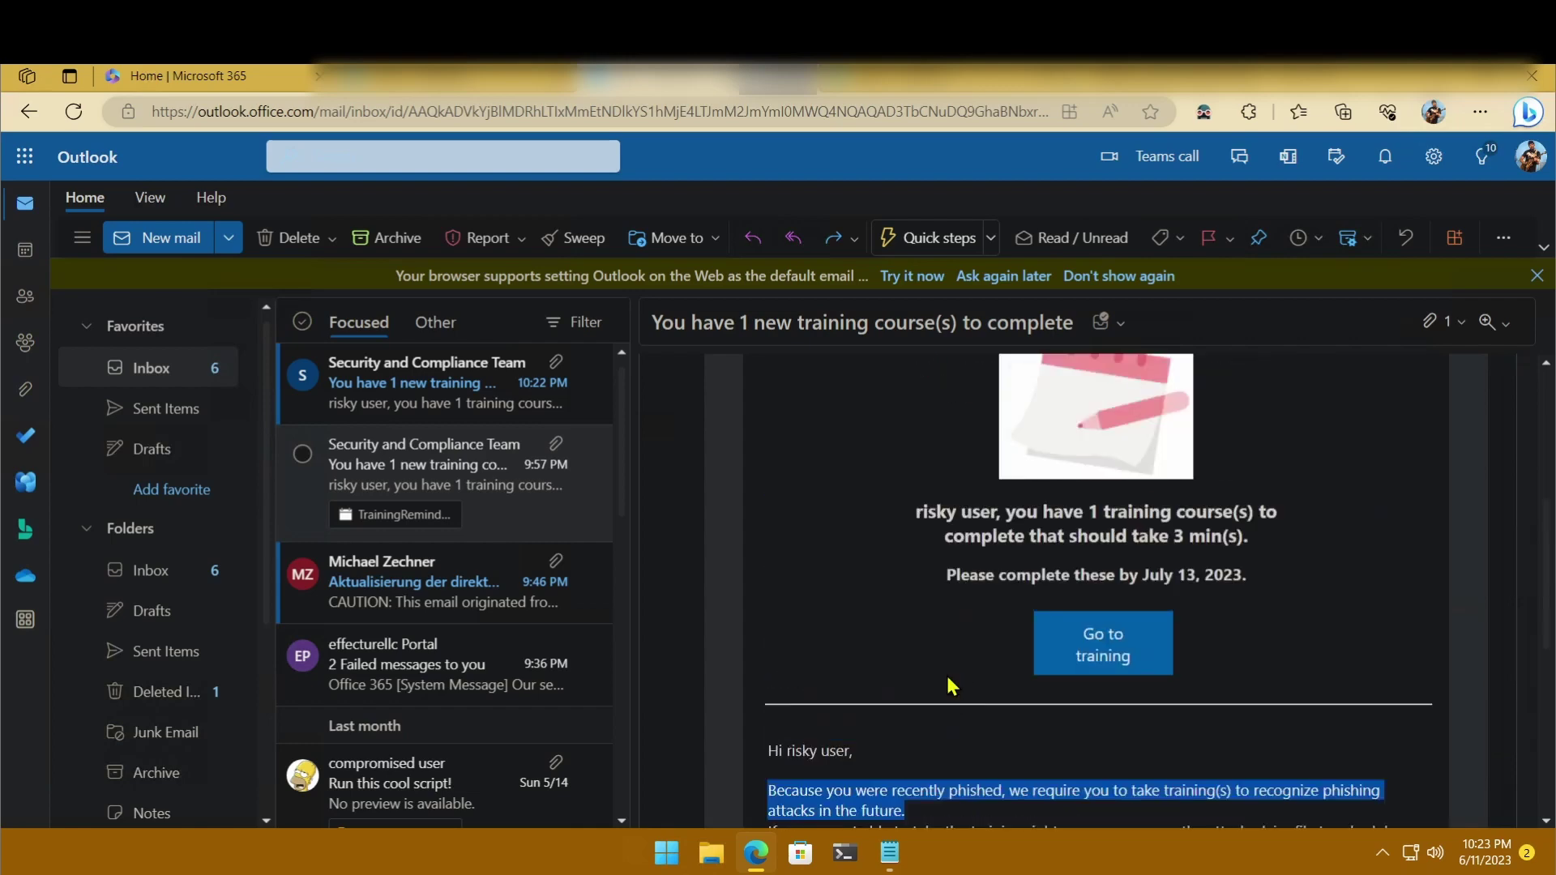
scroll(953, 686, up, 5)
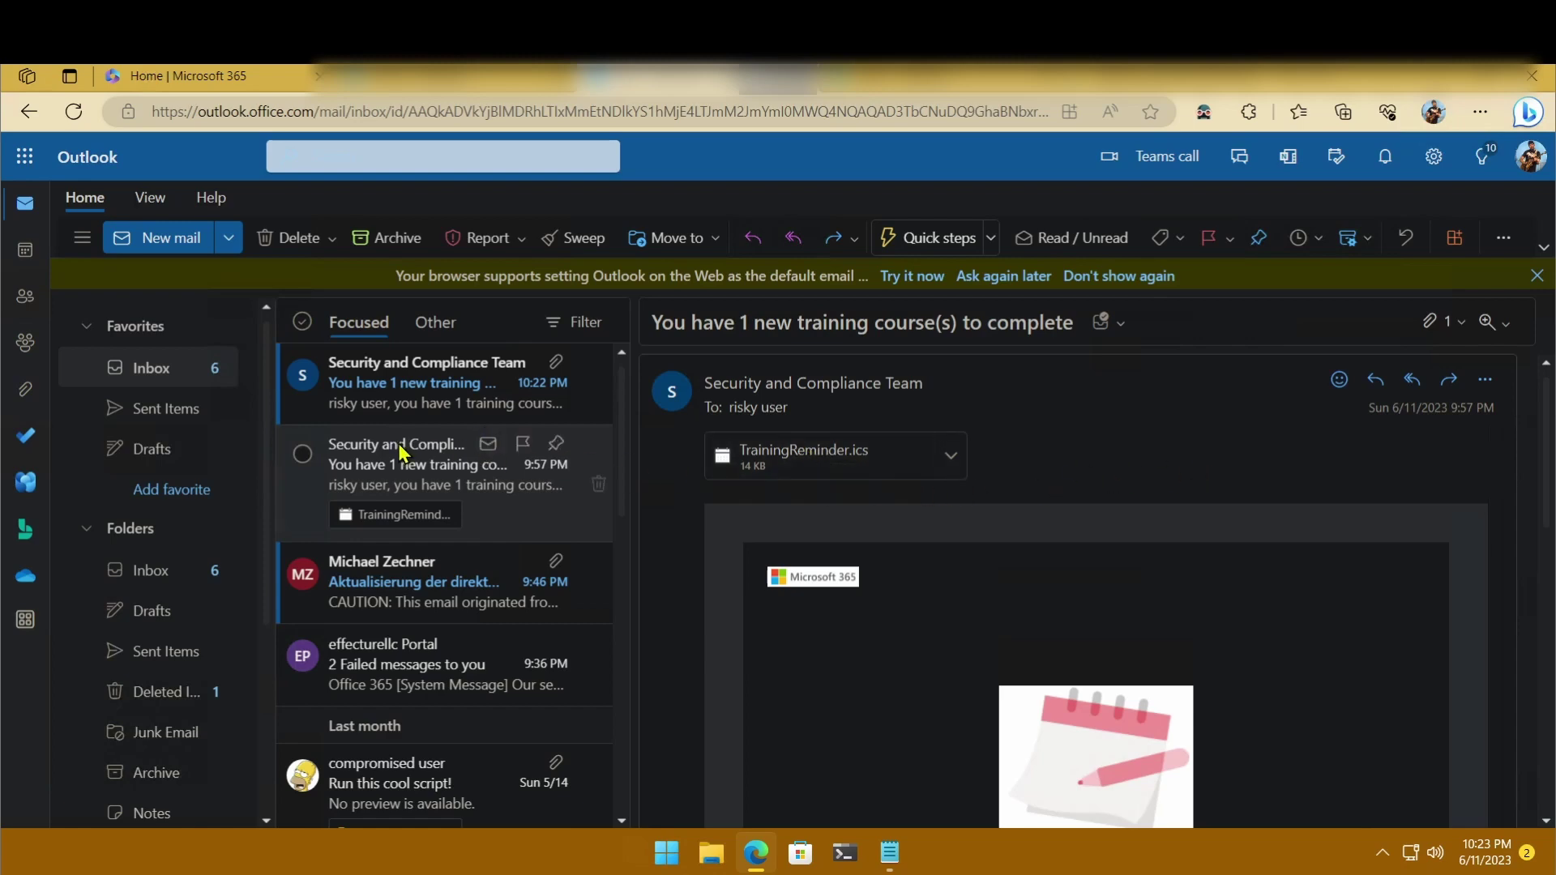
Read the 10:22 PM training email from the Security and Compliance Team, then return to the 9:57 PM one.
click(396, 413)
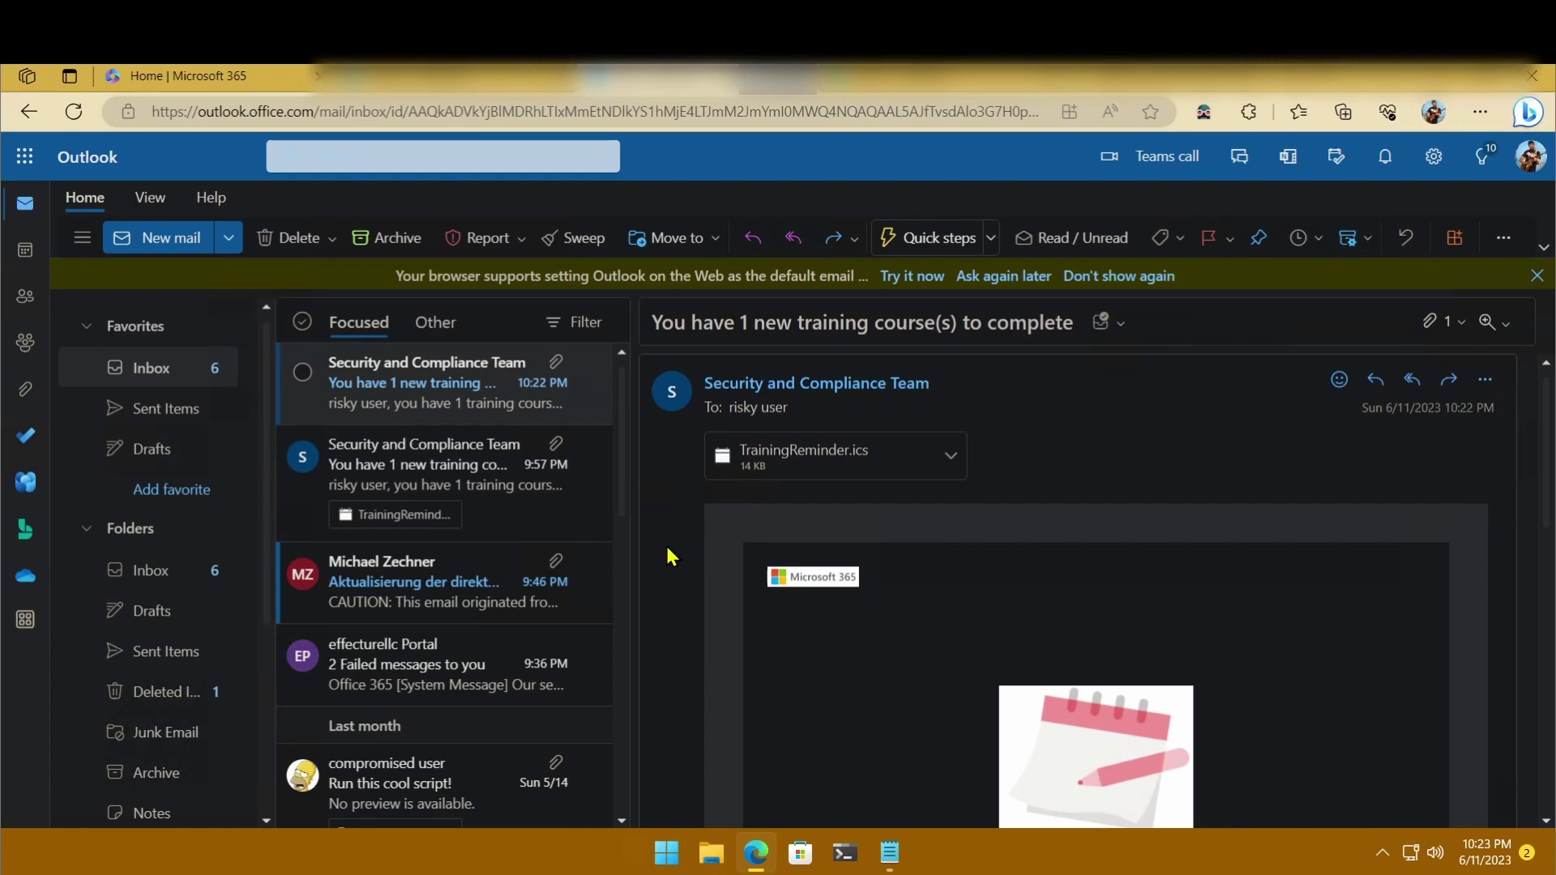
scroll(667, 556, down, 5)
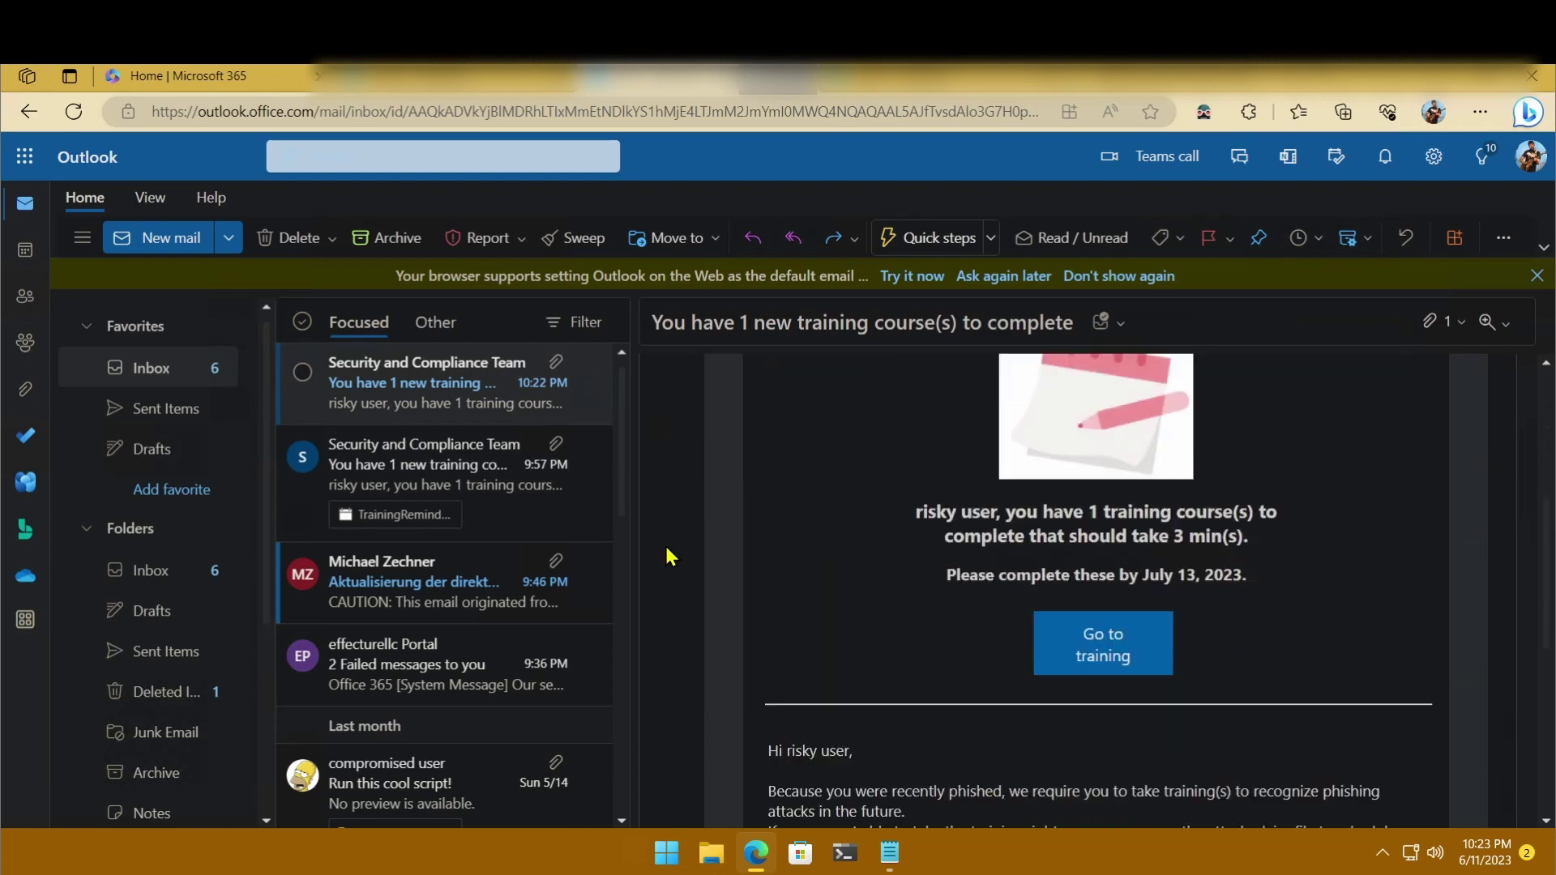
scroll(666, 549, down, 2)
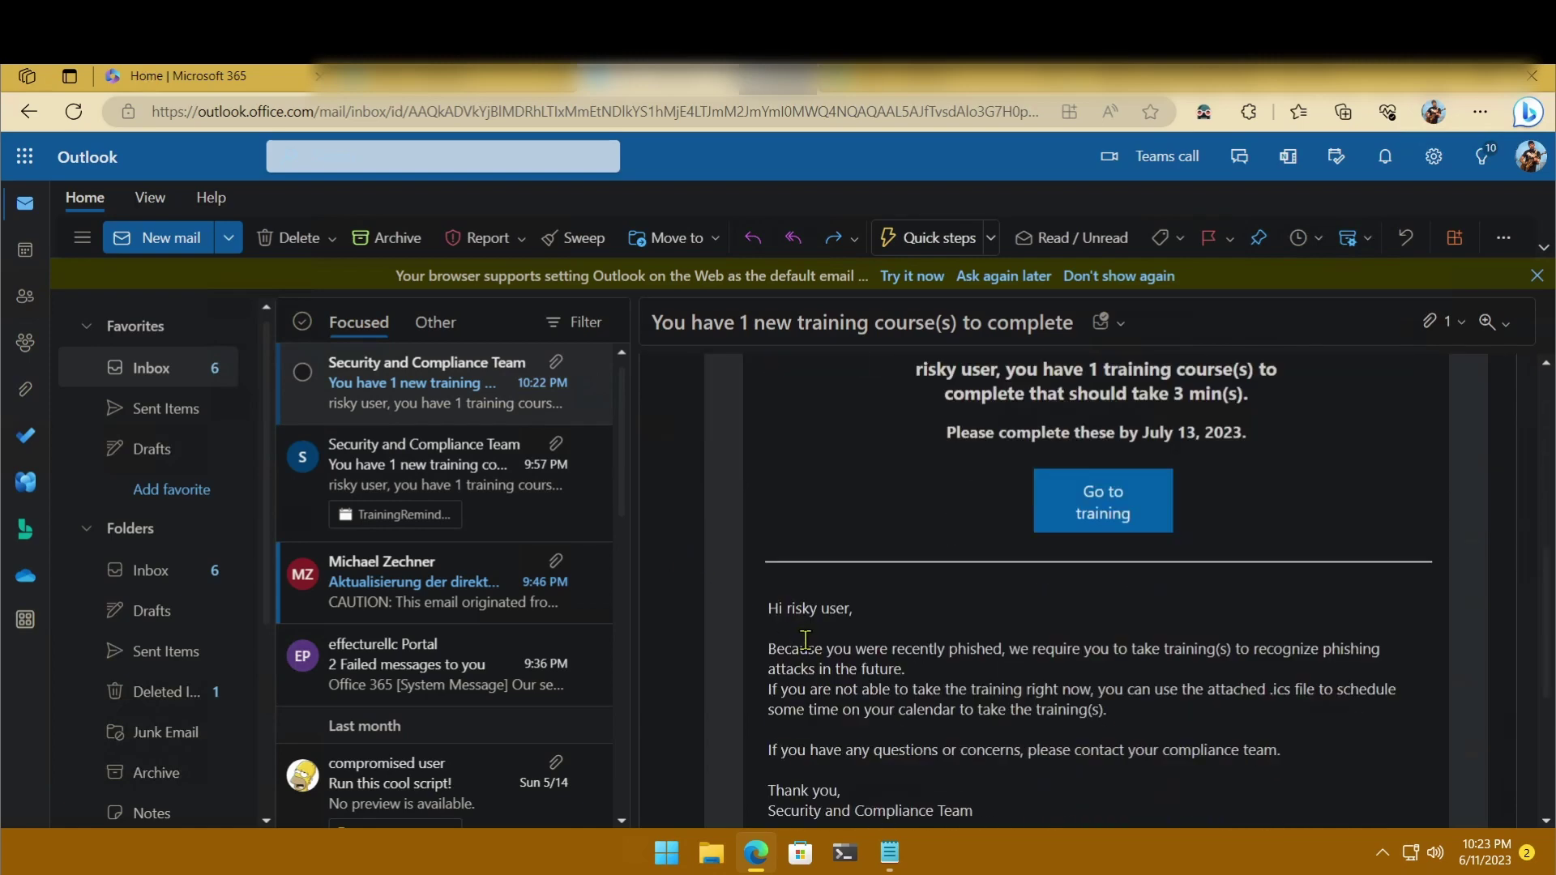
scroll(767, 643, up, 3)
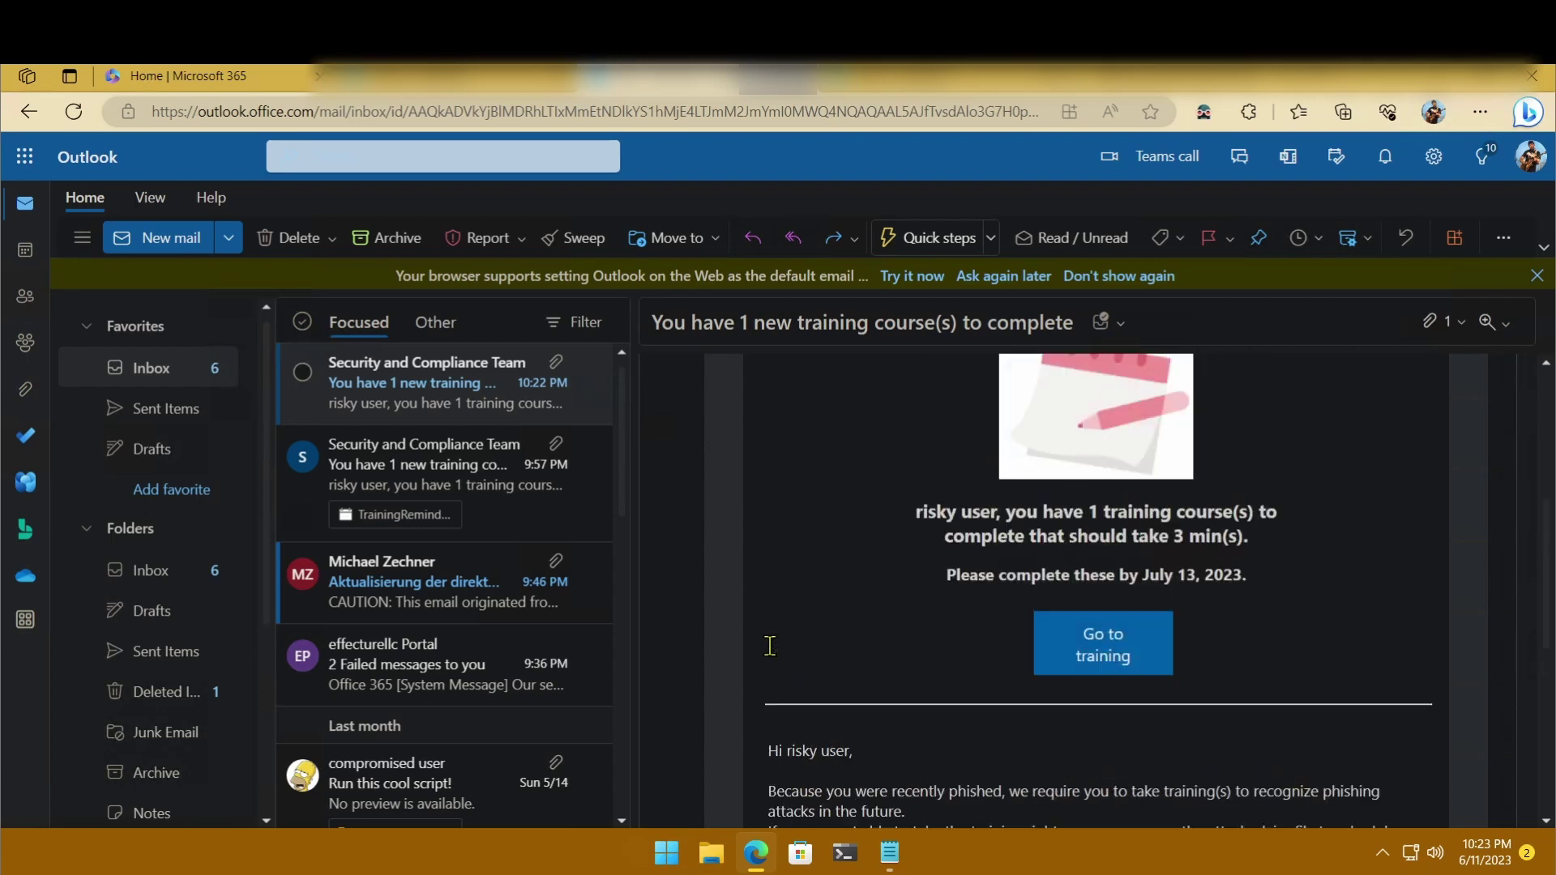
scroll(756, 640, up, 4)
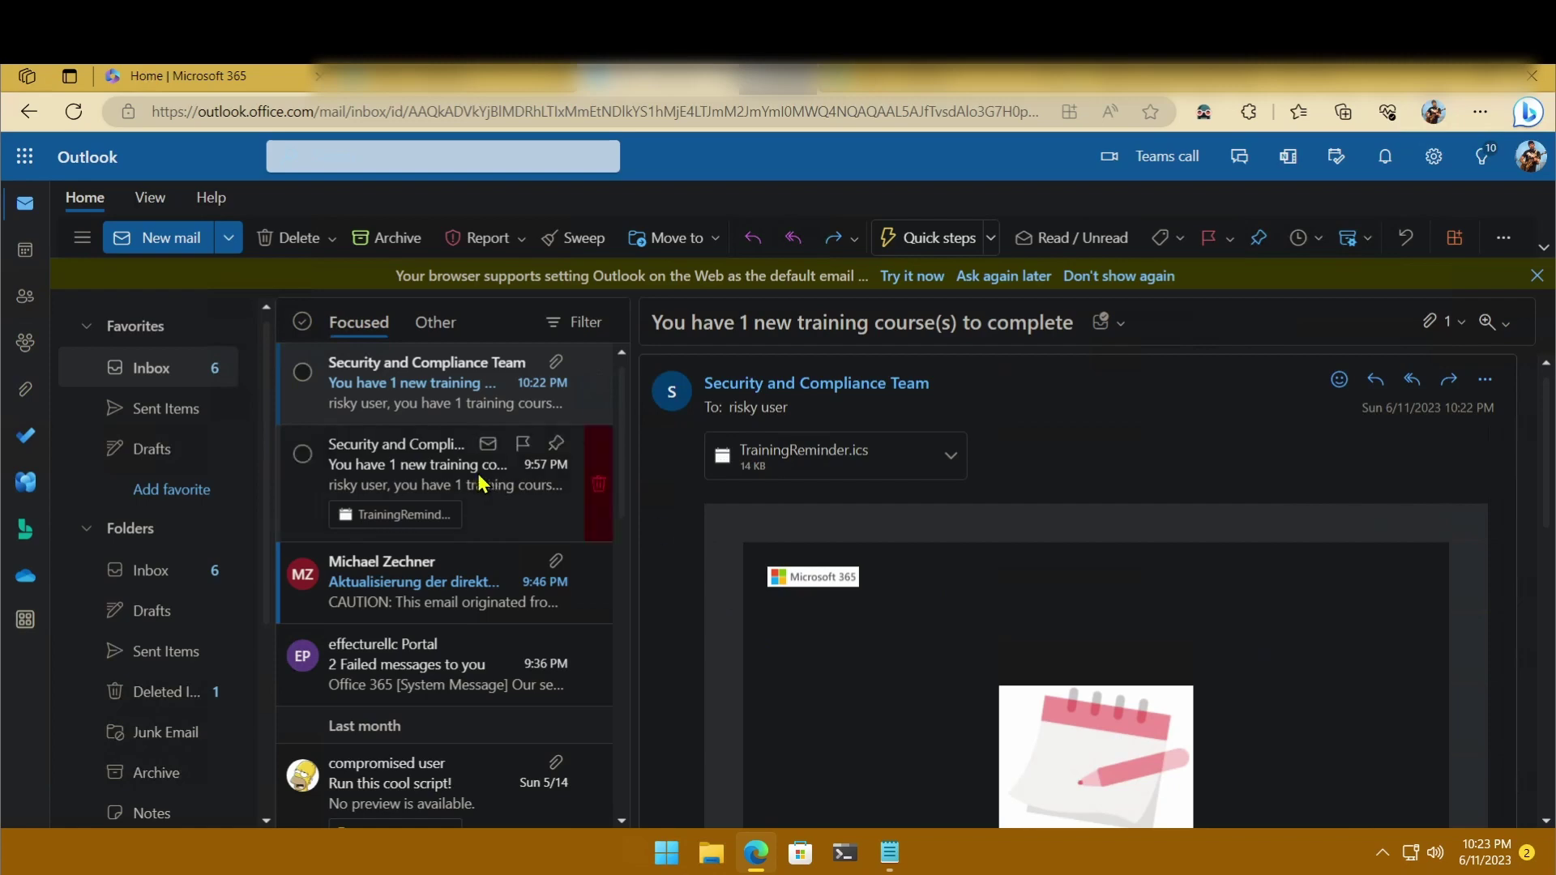
click(430, 478)
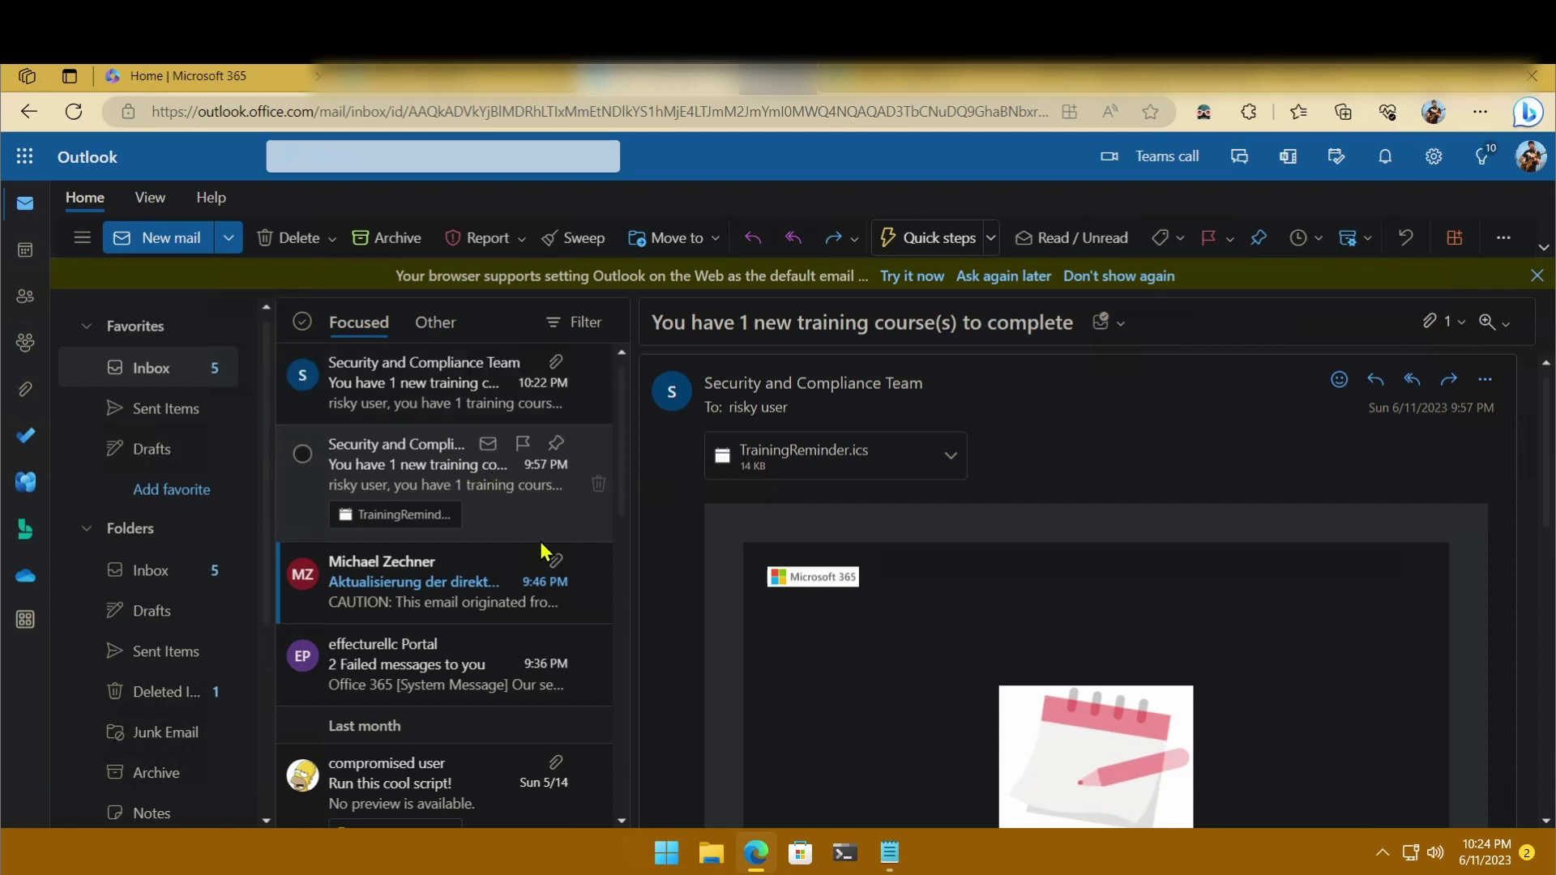
Open and read the simulated phishing email "Aktualisierung der direkten Einzahlungsinformationen" with the Bank Details.Docx attachment.
click(429, 593)
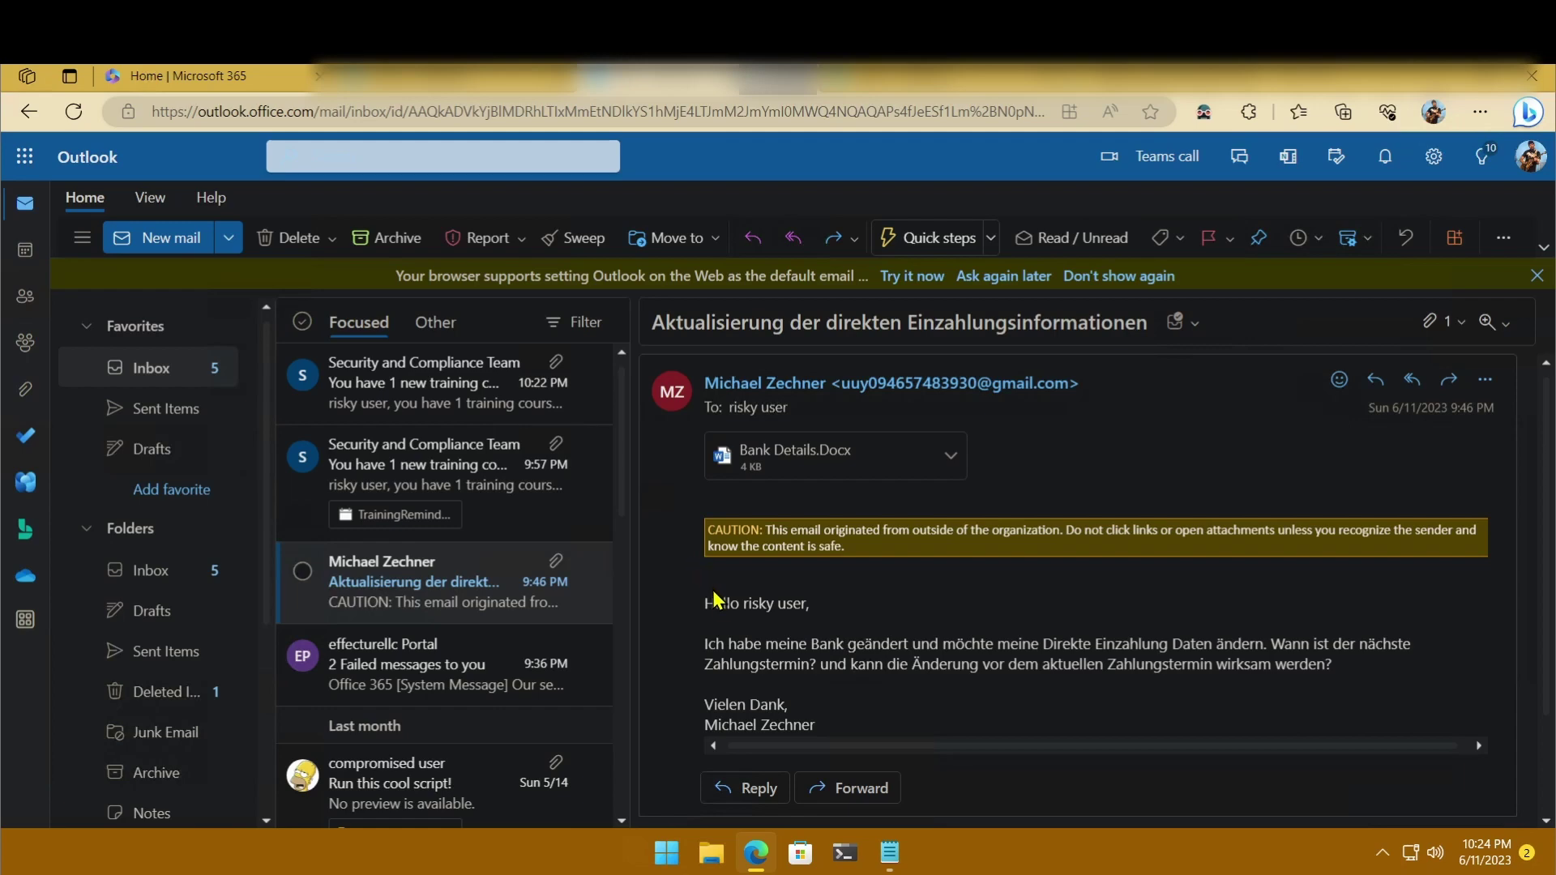
scroll(808, 649, down, 4)
scroll(815, 511, up, 4)
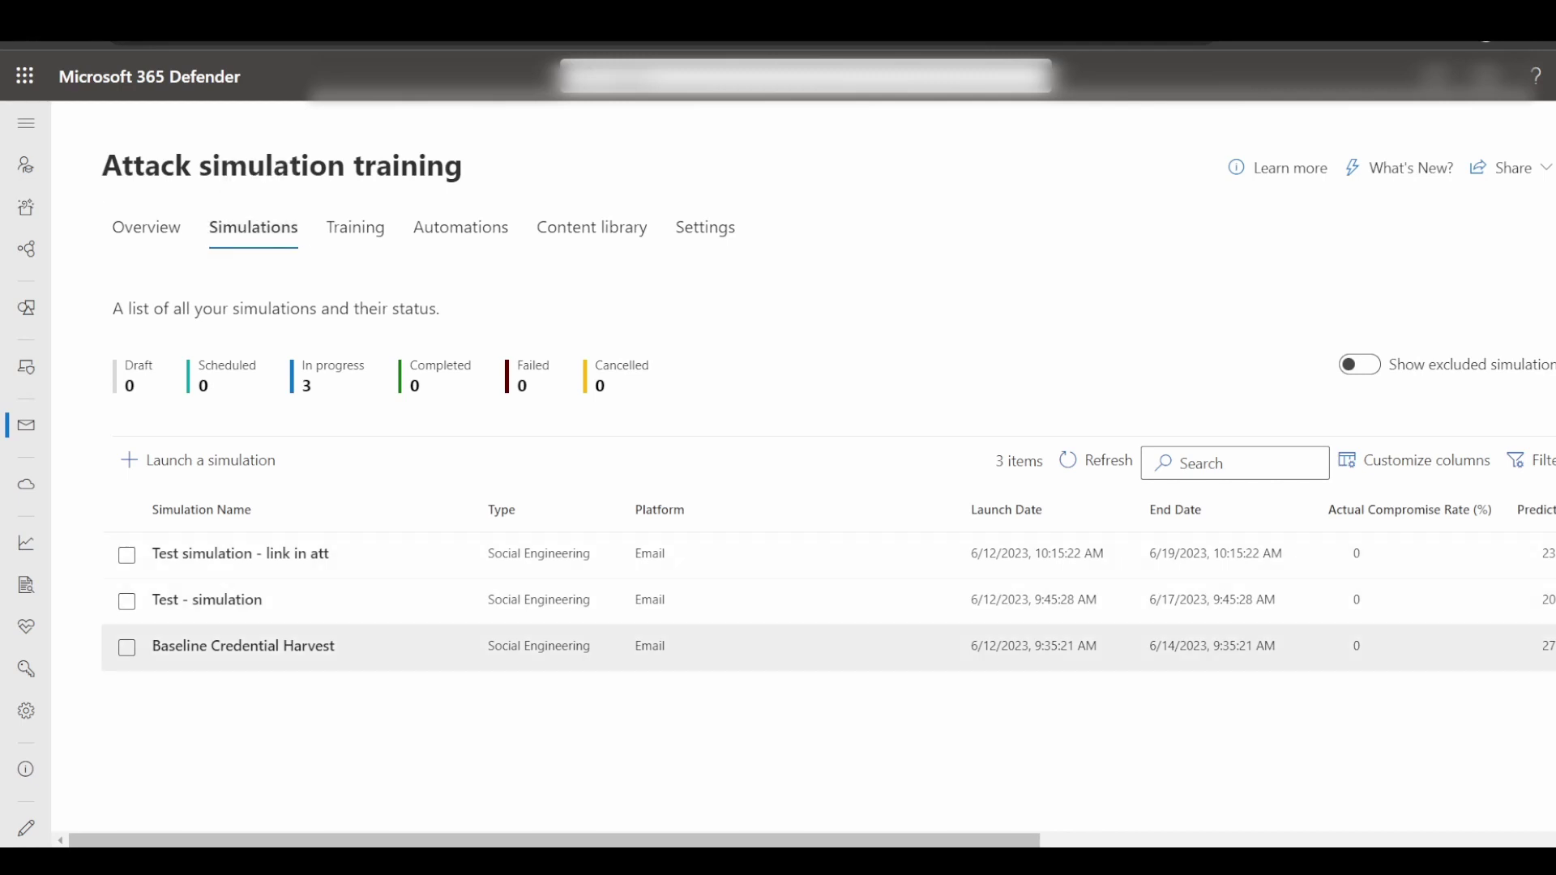
In the Microsoft 365 Defender simulations list, open the report of "Test - simulation".
click(127, 648)
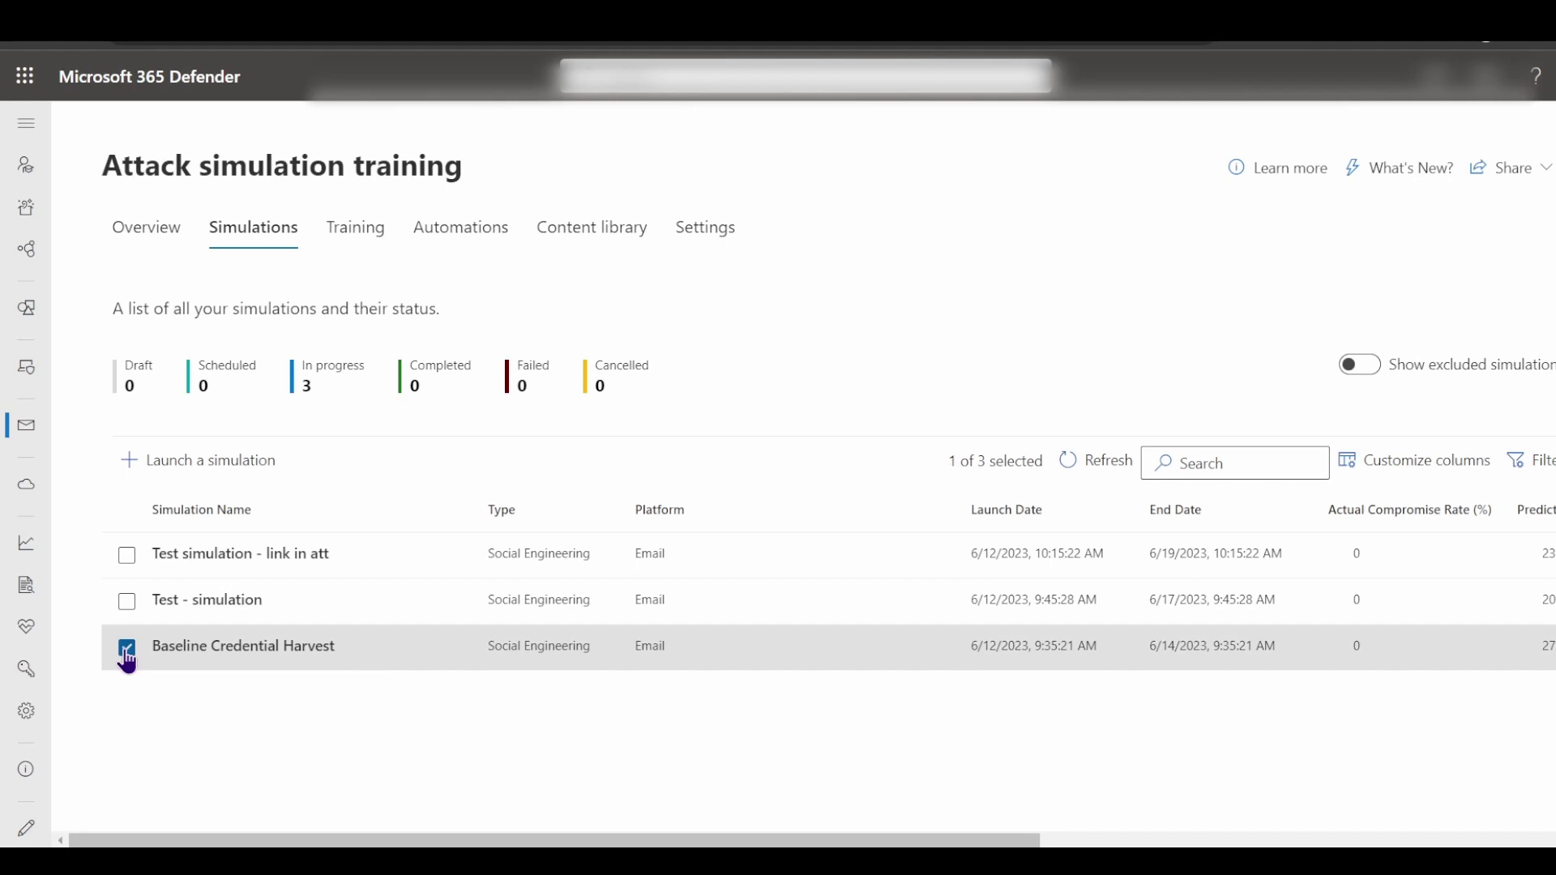
click(127, 657)
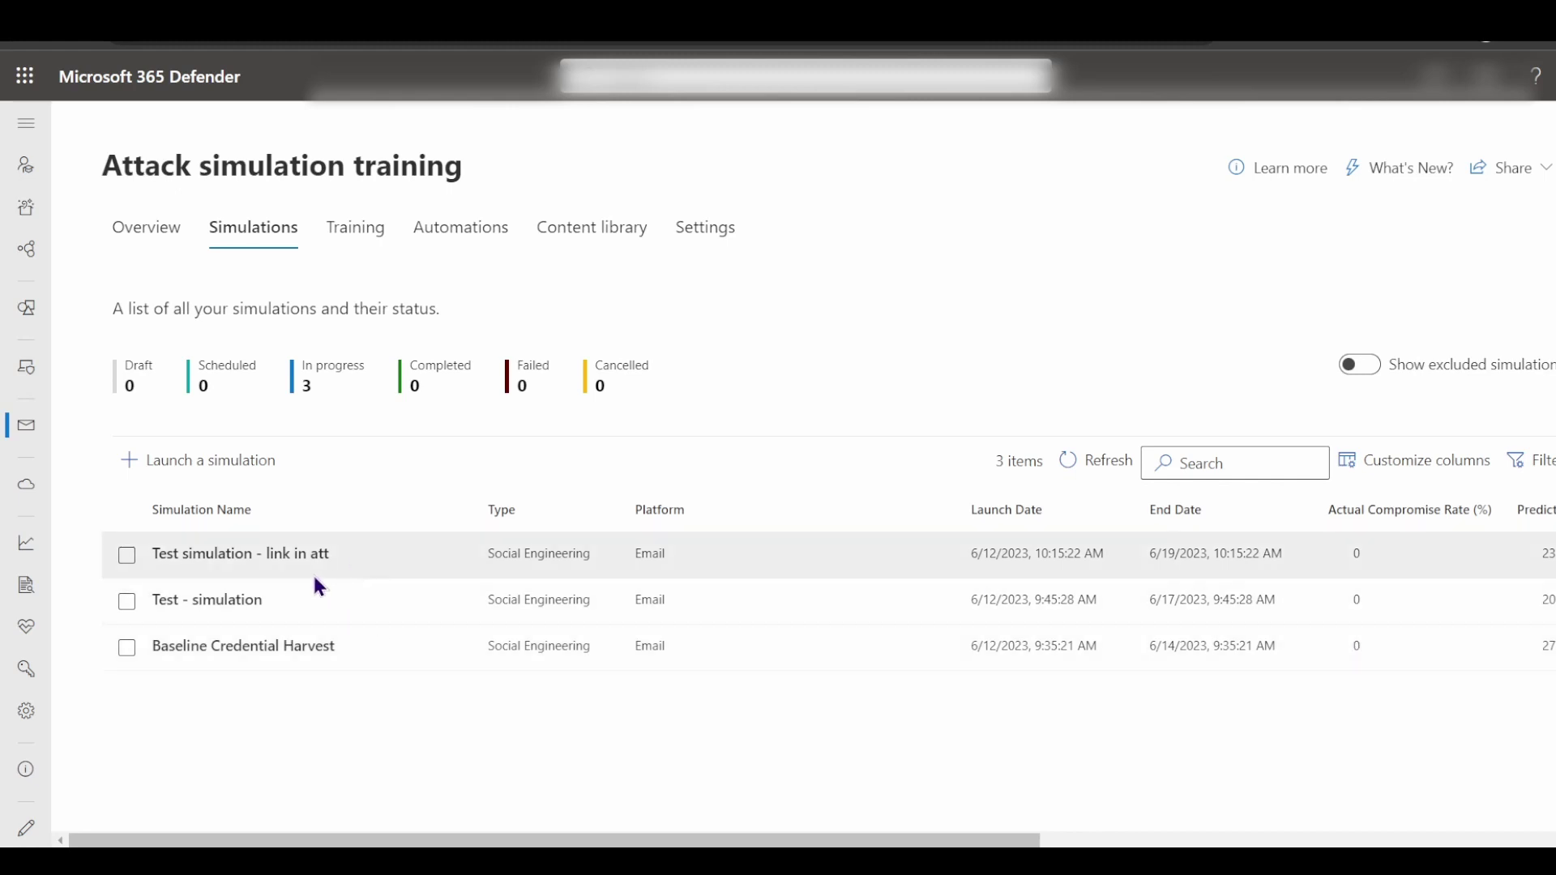
click(188, 602)
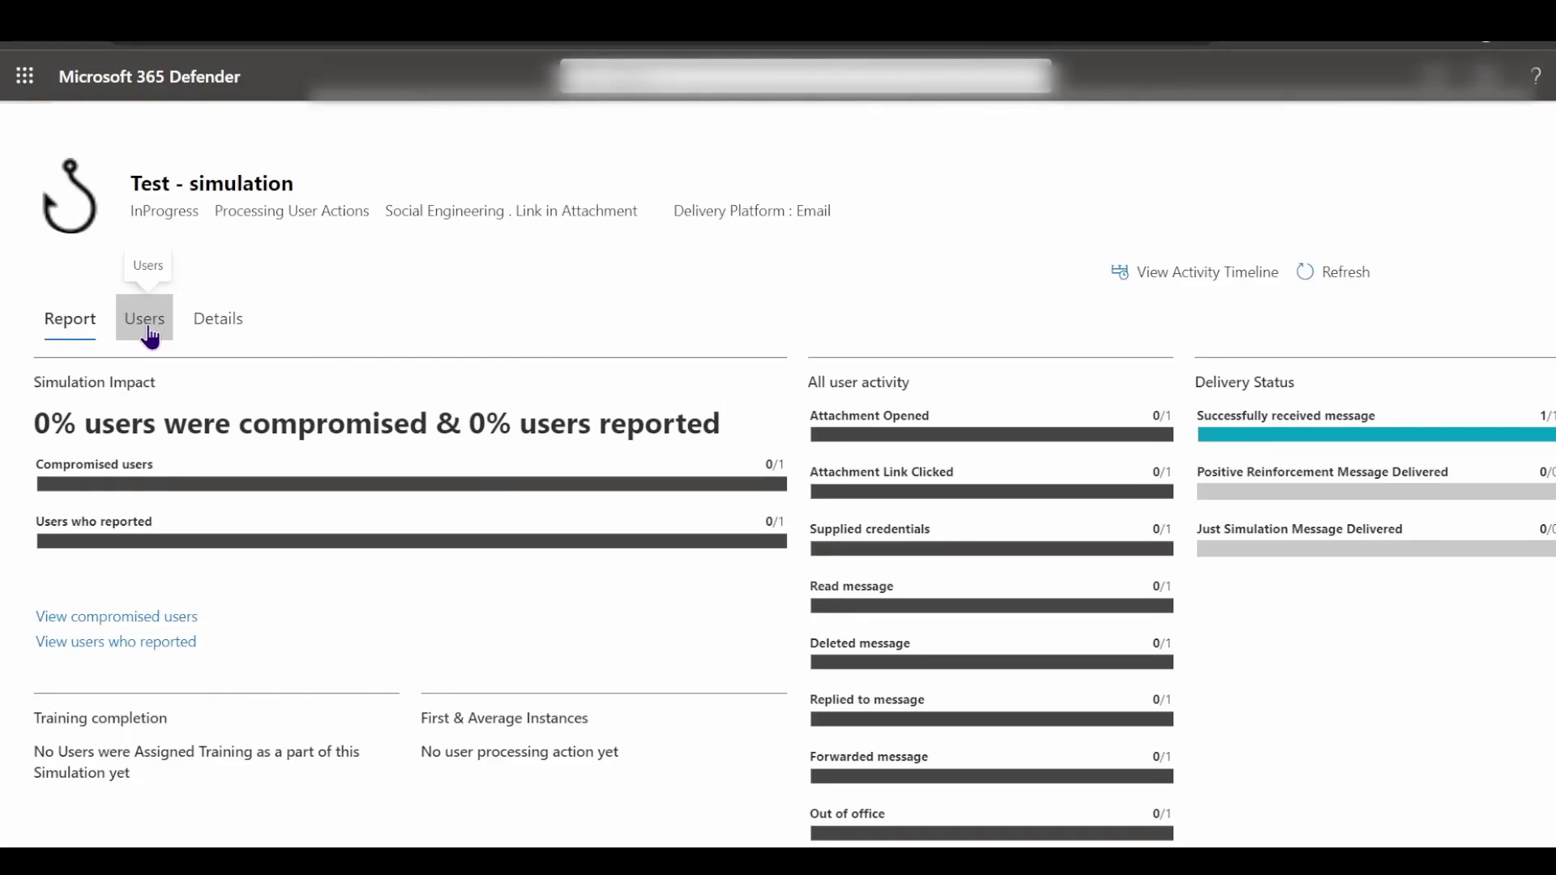
From the simulation's details, preview the "Change in account details" payload and highlight its message body.
click(237, 320)
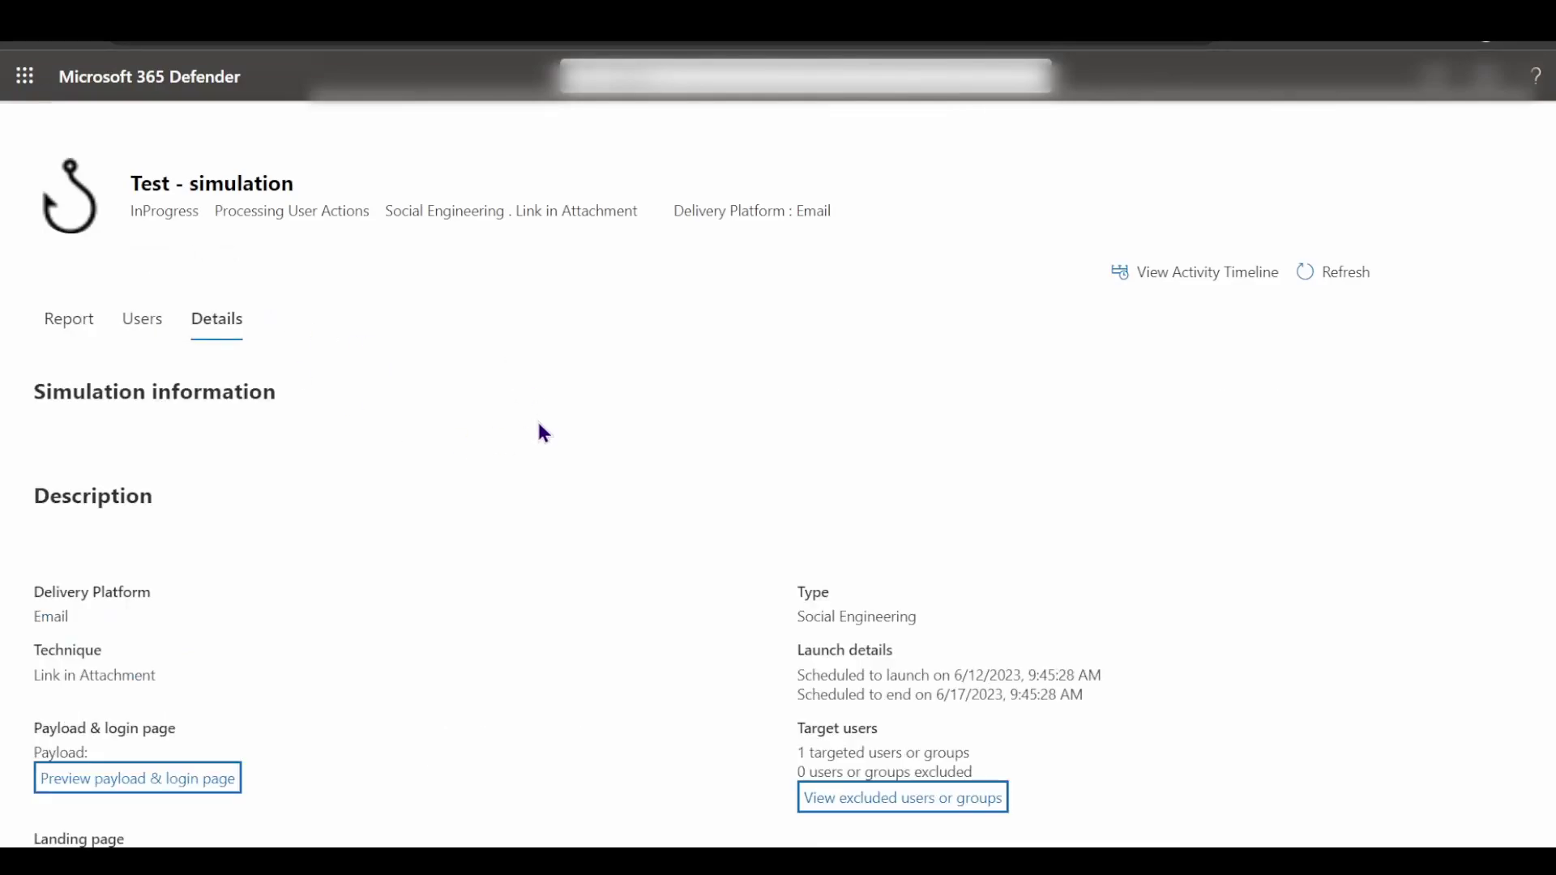
scroll(542, 432, down, 3)
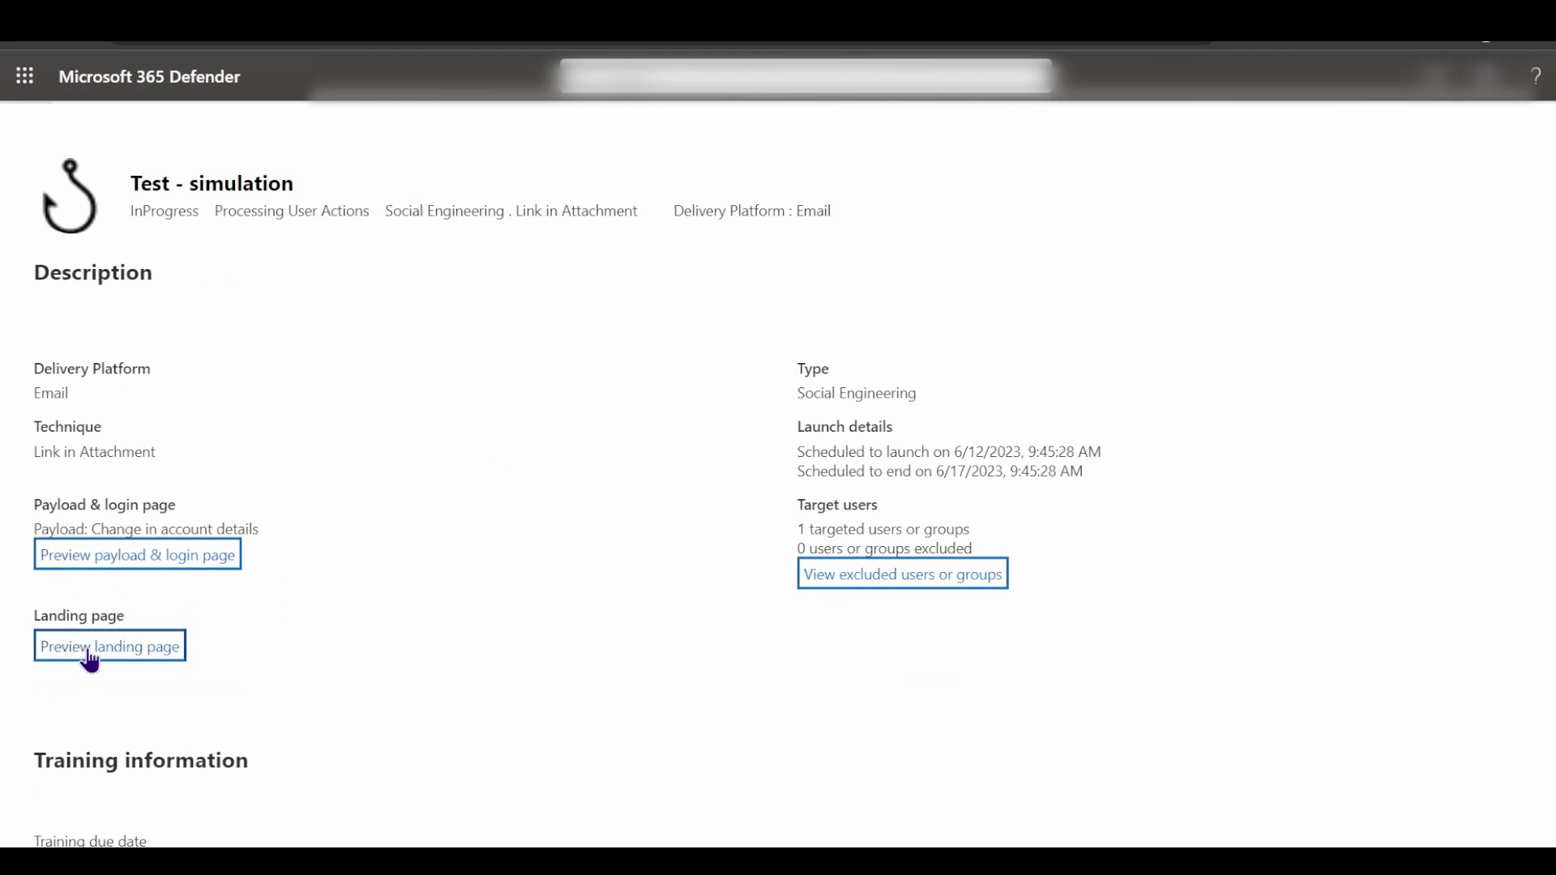
click(79, 571)
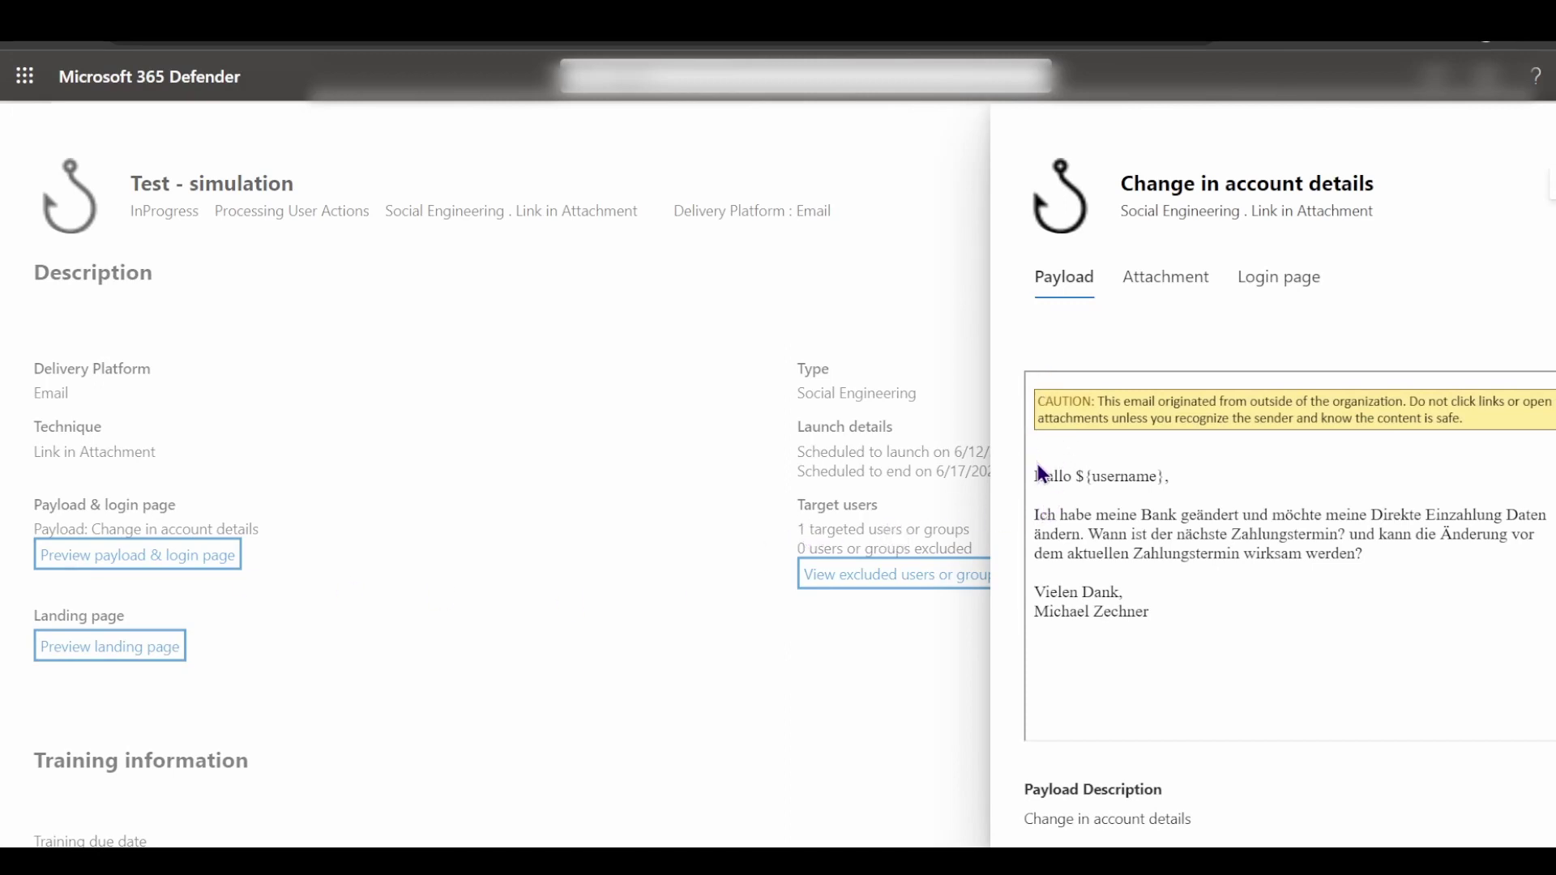
drag(1036, 473, 1160, 629)
click(1151, 612)
drag(1036, 516, 1358, 568)
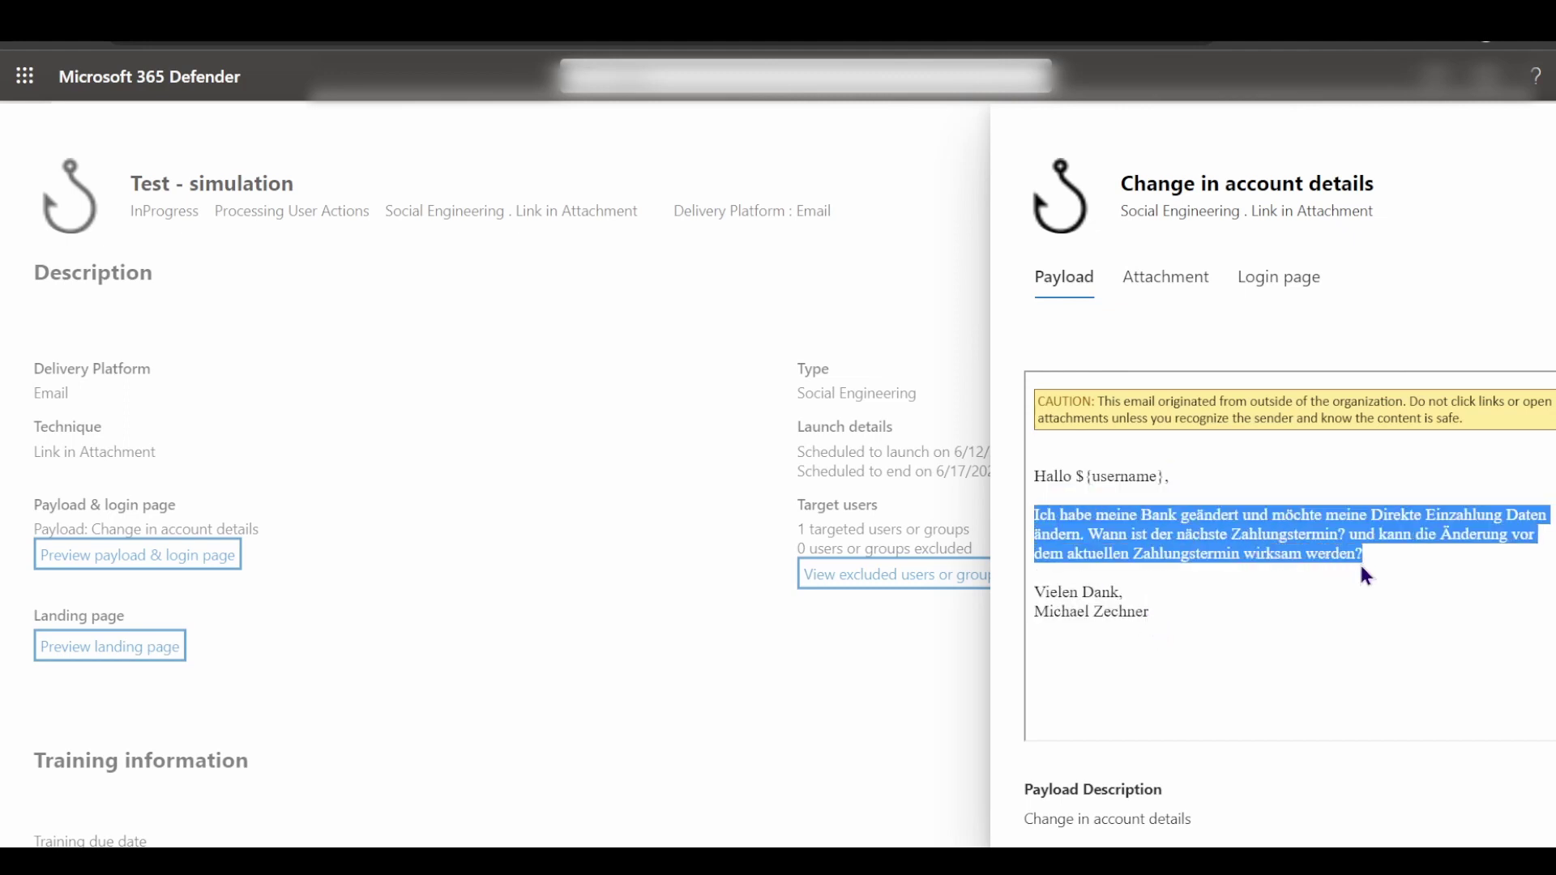
Examine the payload's Bank Details attachment and its name, return to the payload message, then close the preview.
click(1177, 298)
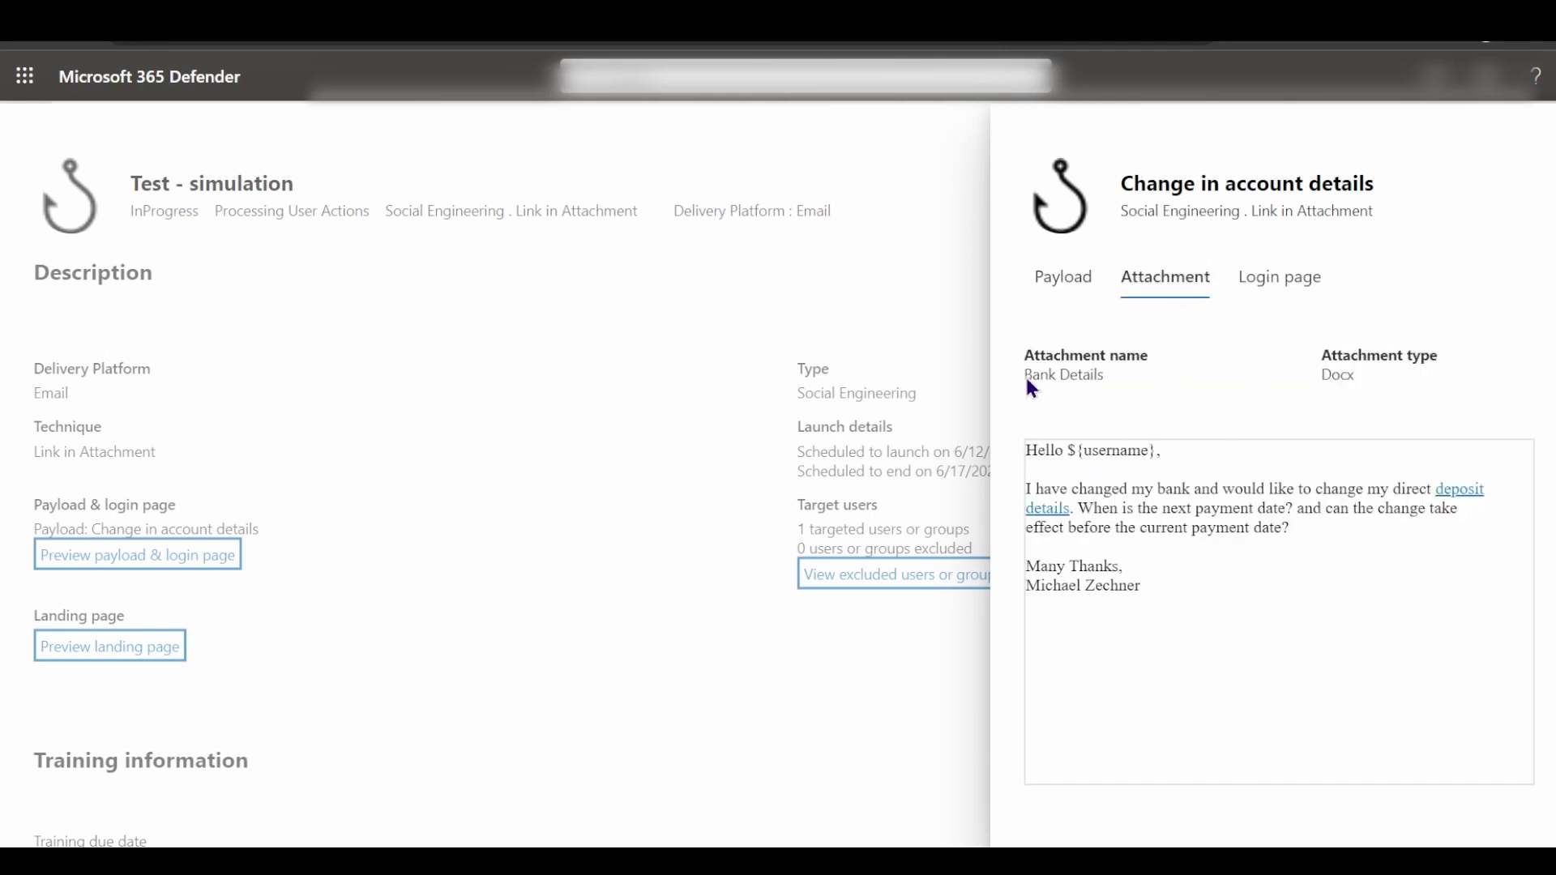
drag(1025, 374, 1107, 375)
click(1370, 391)
click(1066, 284)
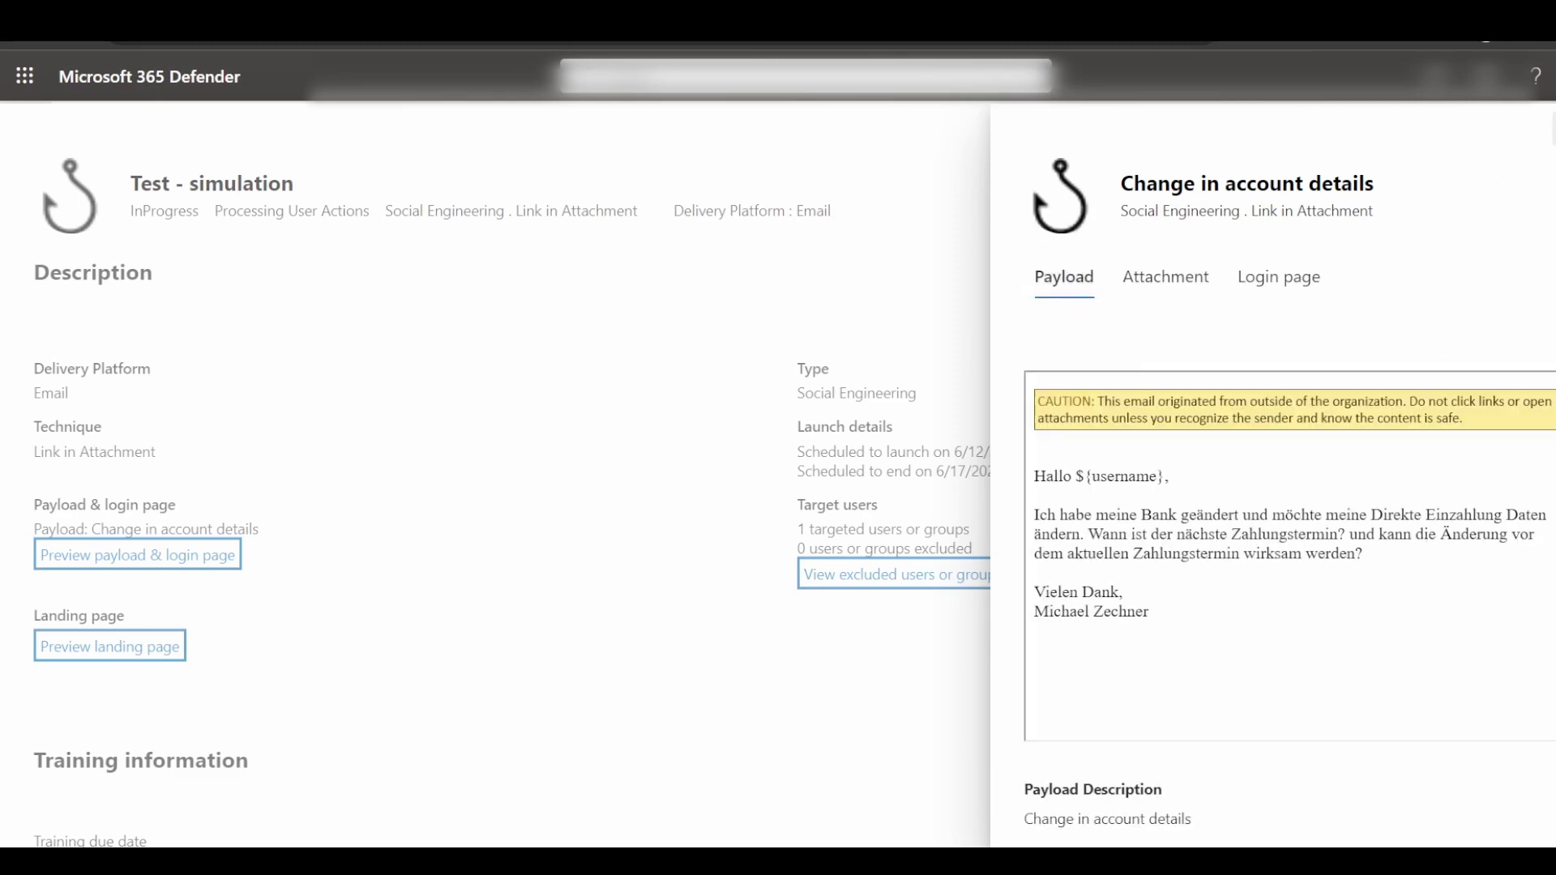
click(1548, 127)
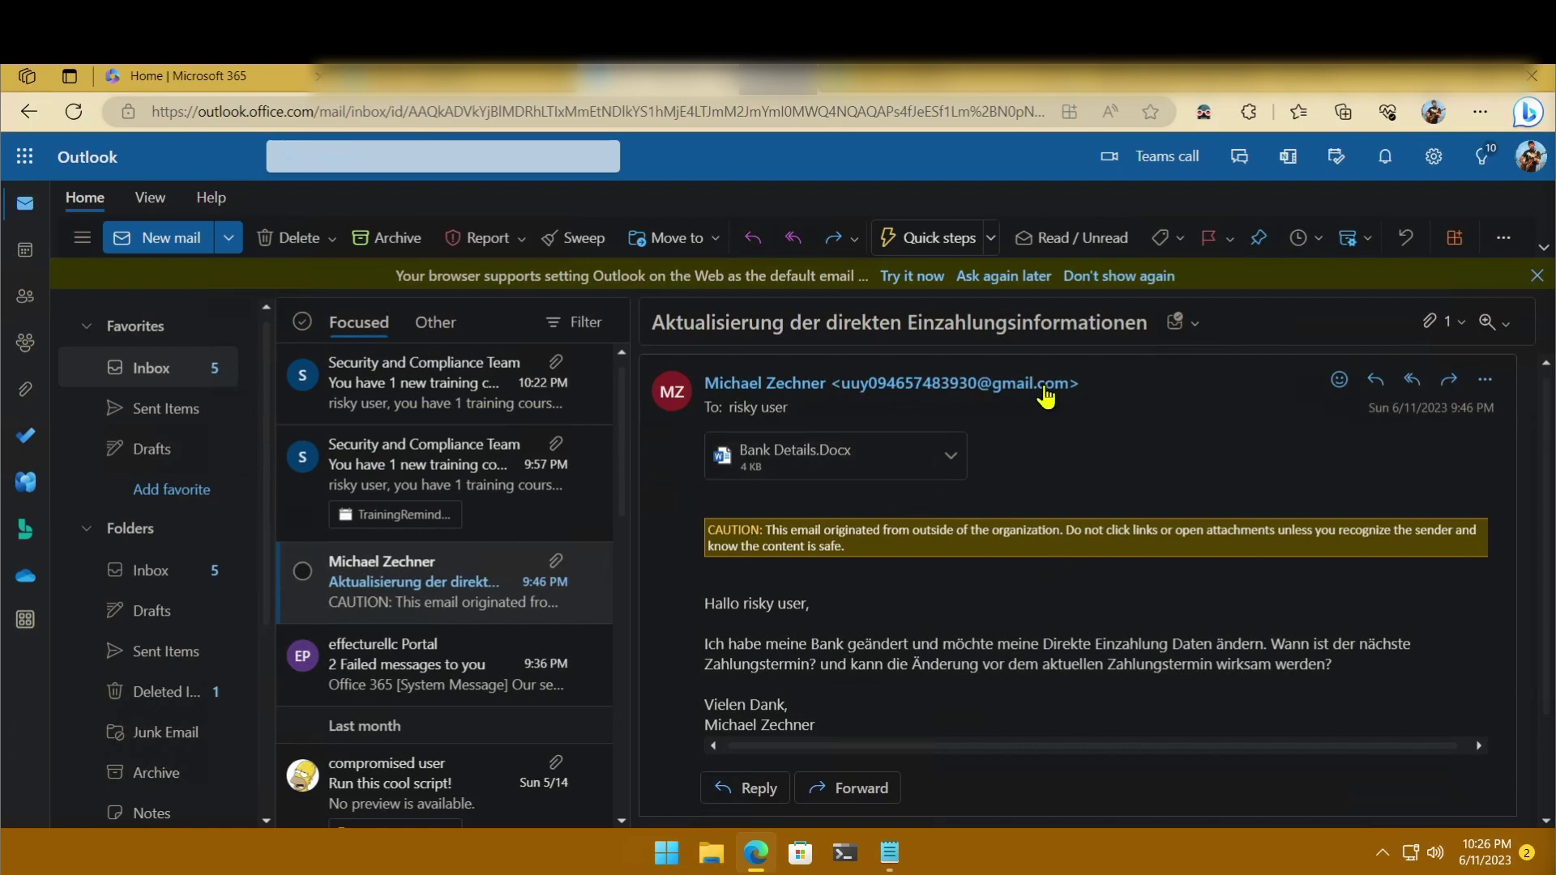
Switch to Outlook, check the sender and attachment of "Aktualisierung der direkten Einzahlungsinformationen", and report the email as phishing.
mouse_move(1016, 396)
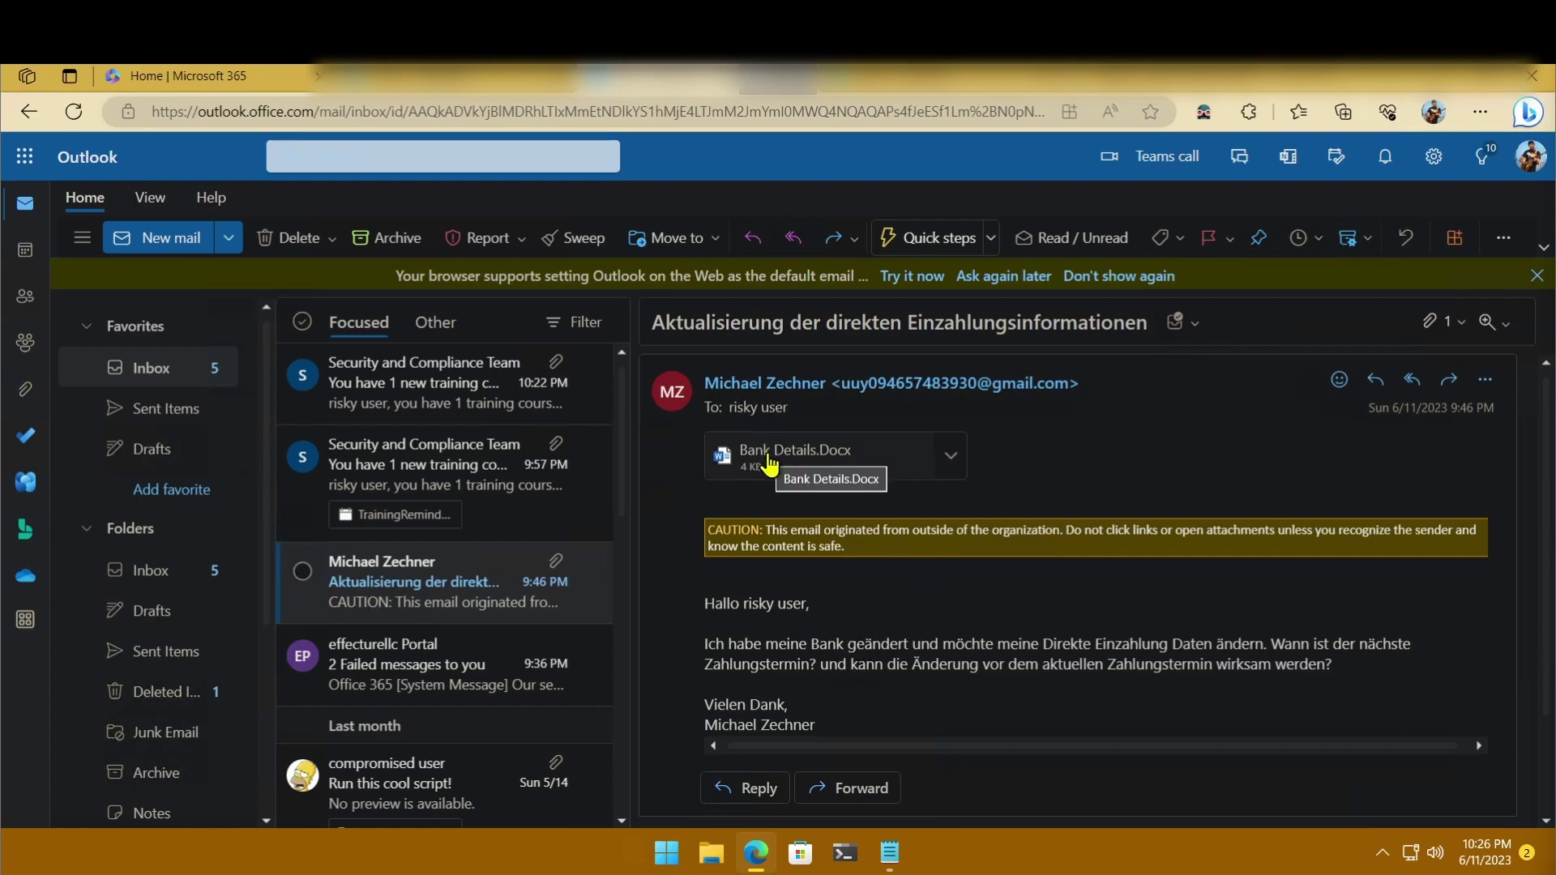
click(1485, 381)
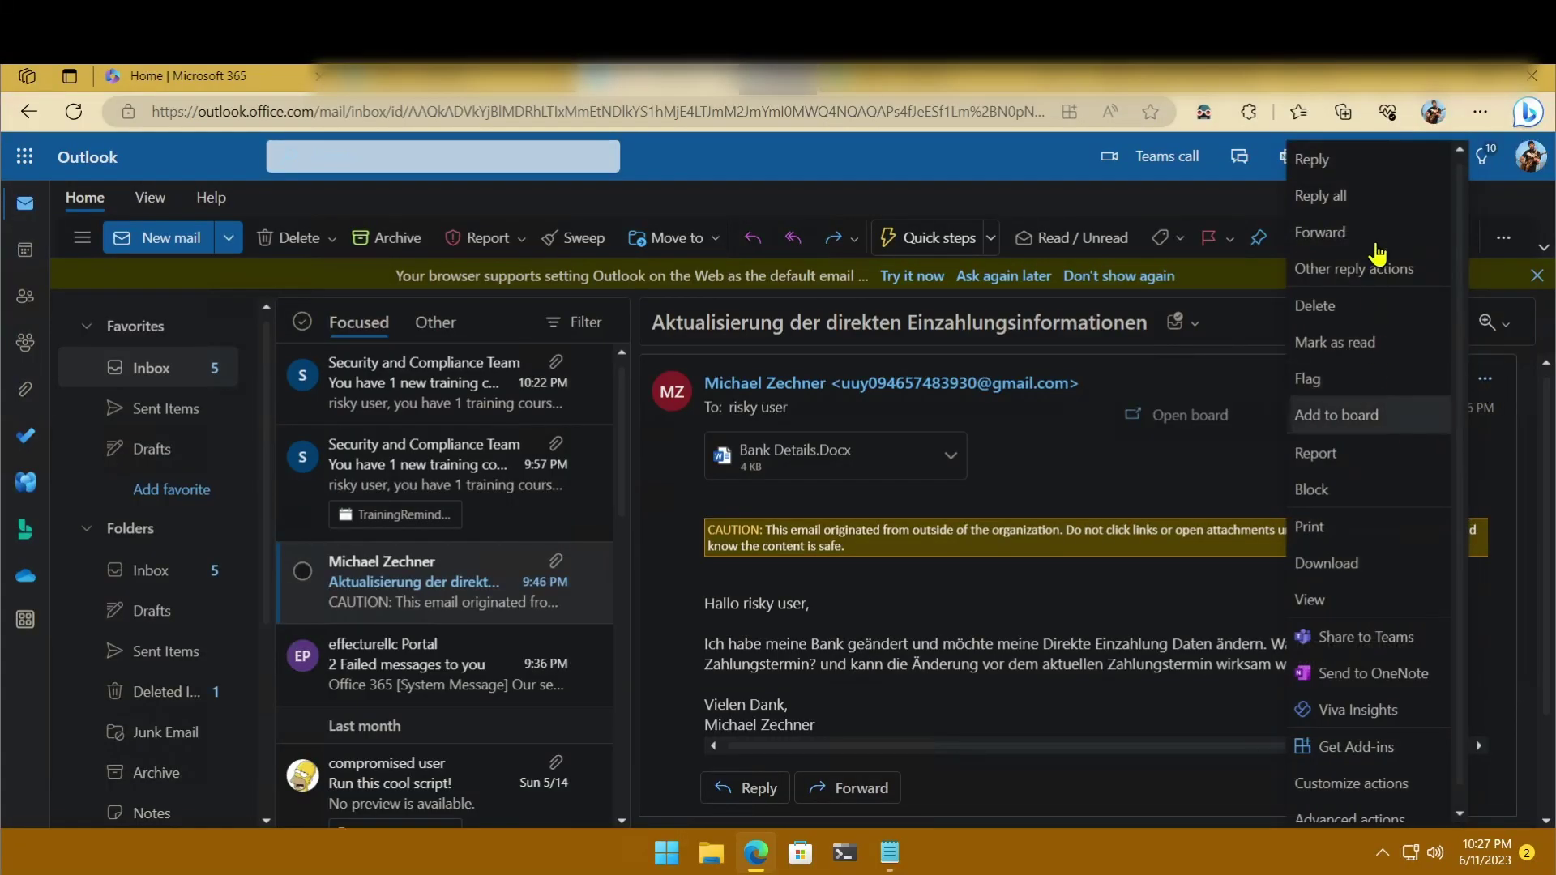
mouse_move(1326, 462)
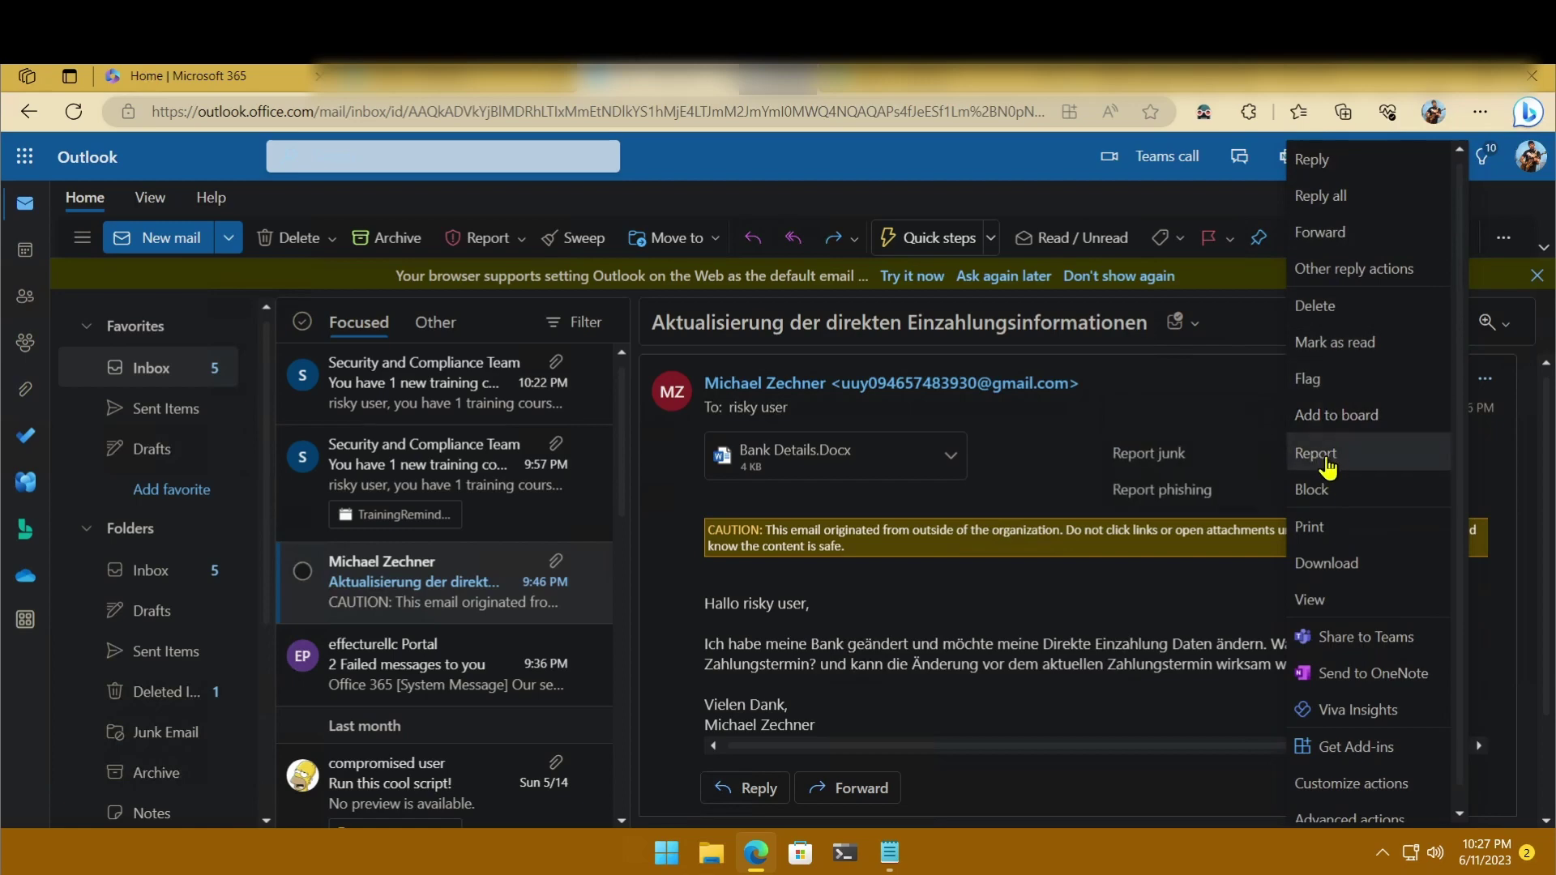
click(1217, 496)
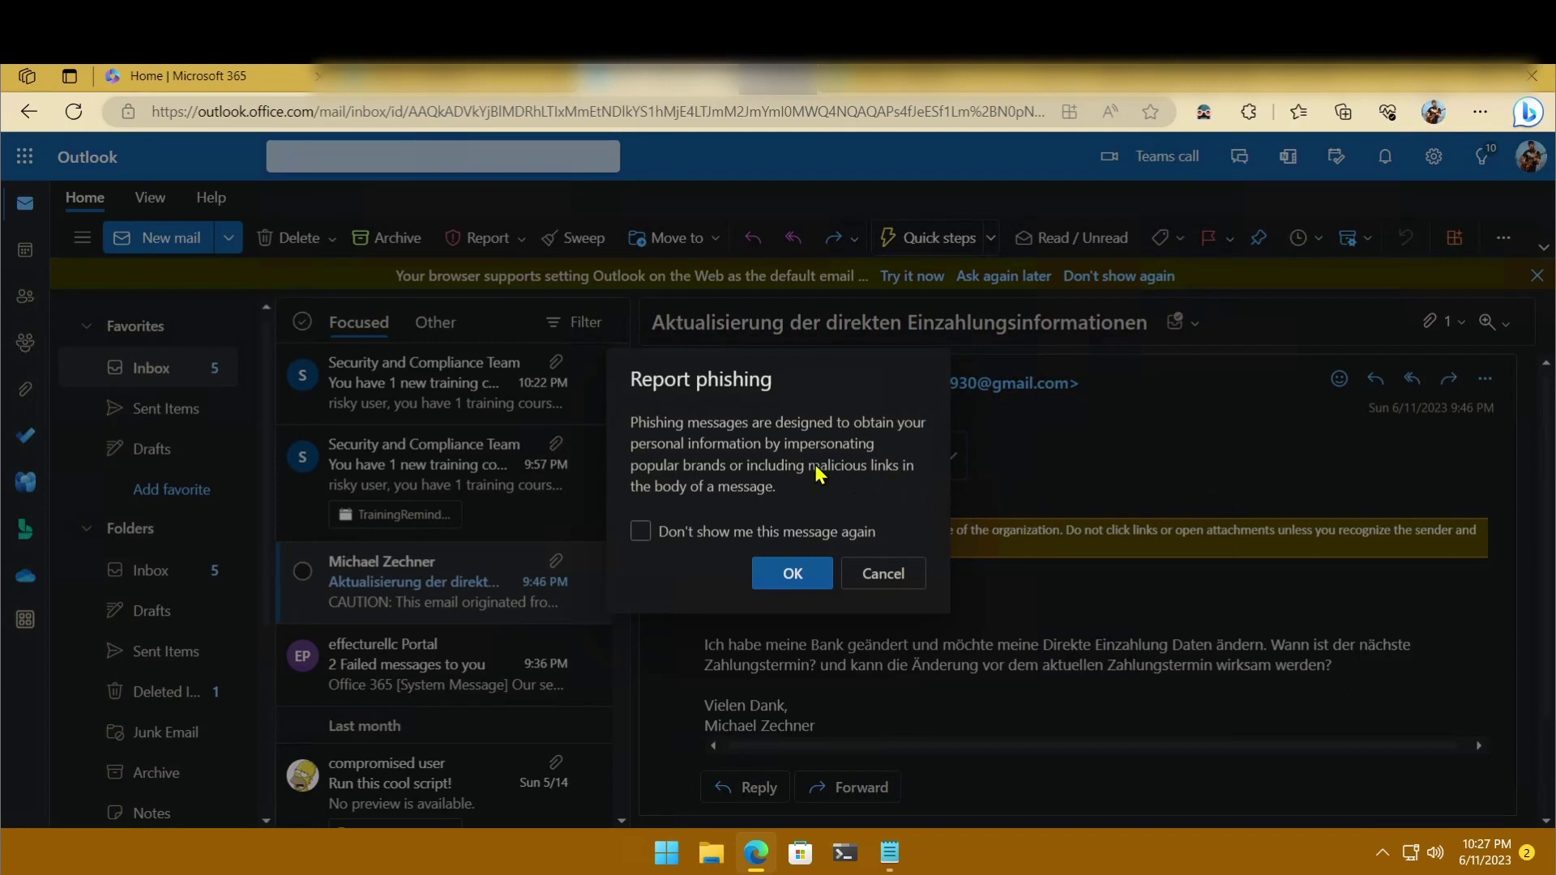
click(790, 573)
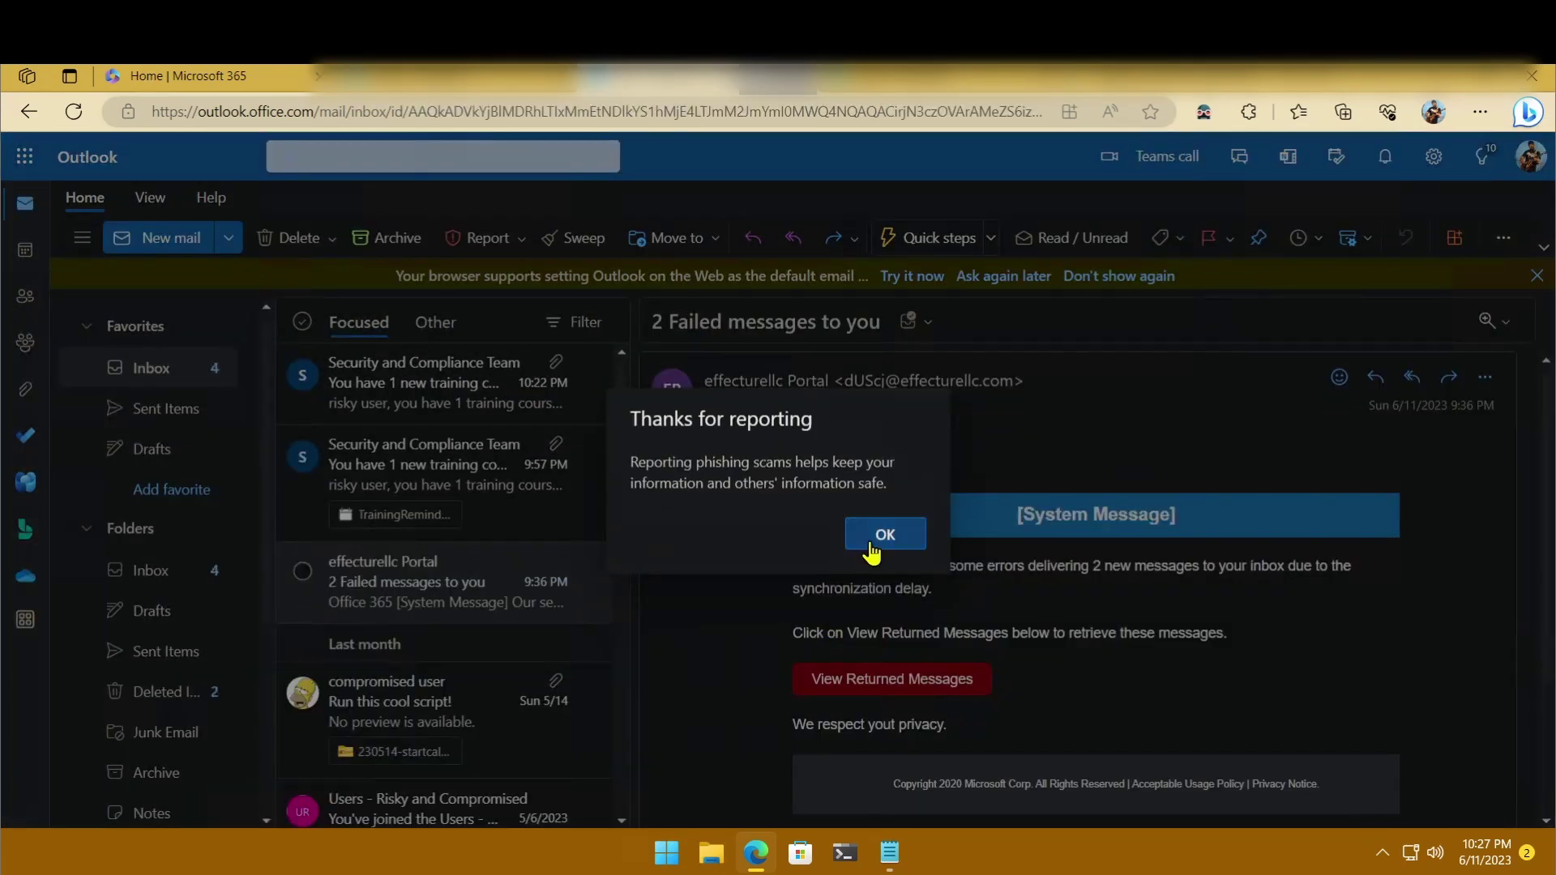
click(873, 543)
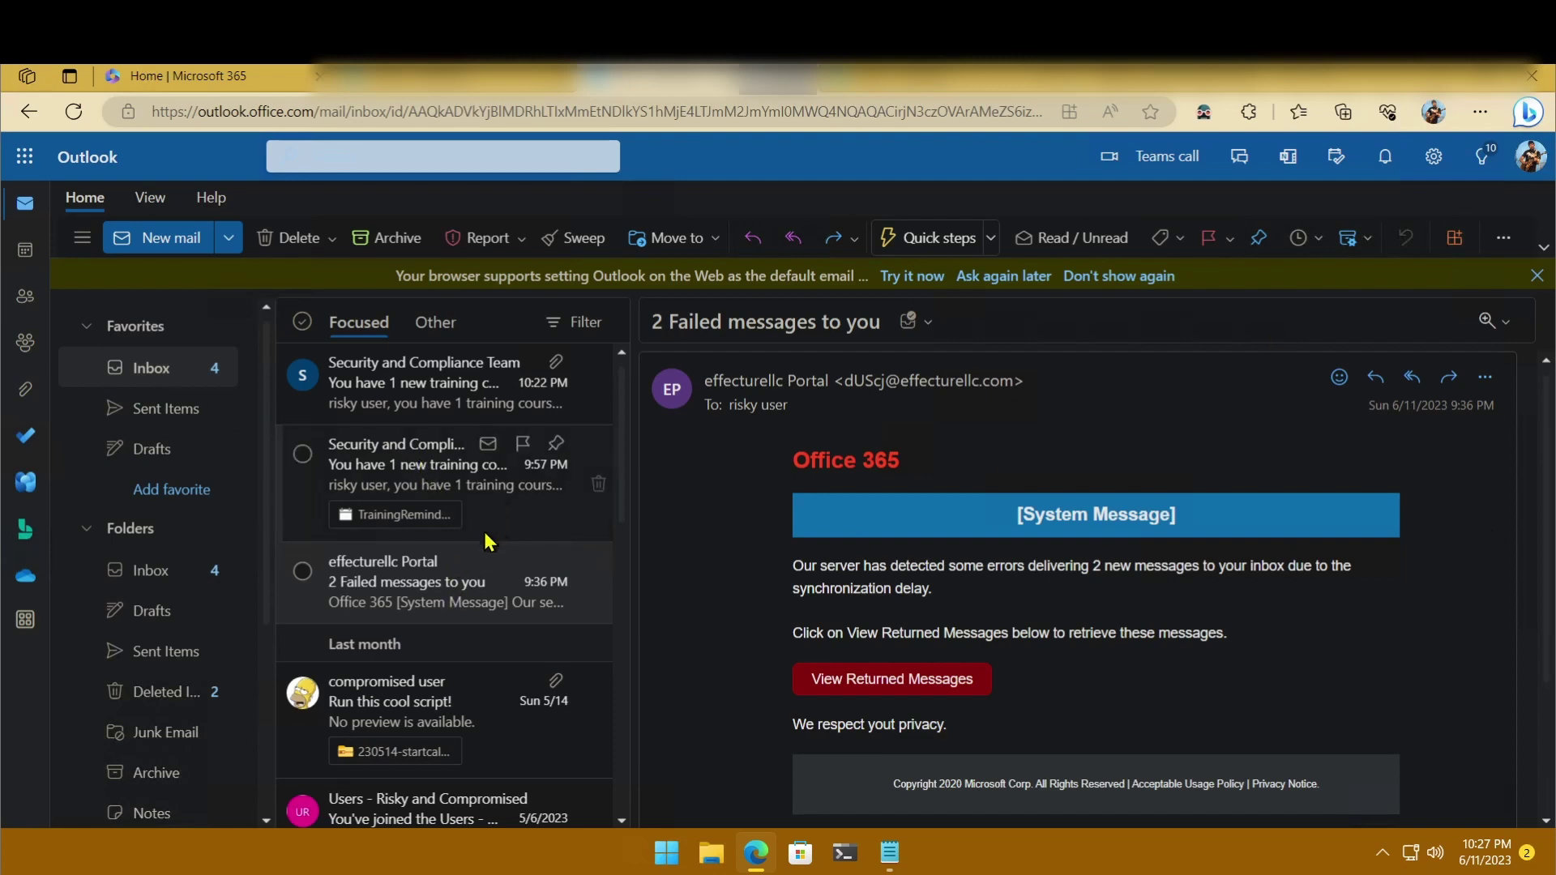
Open the 10:31 PM email "Thank you for reporting a phish!" from the Security and Compliance Team and read it through.
mouse_move(417, 570)
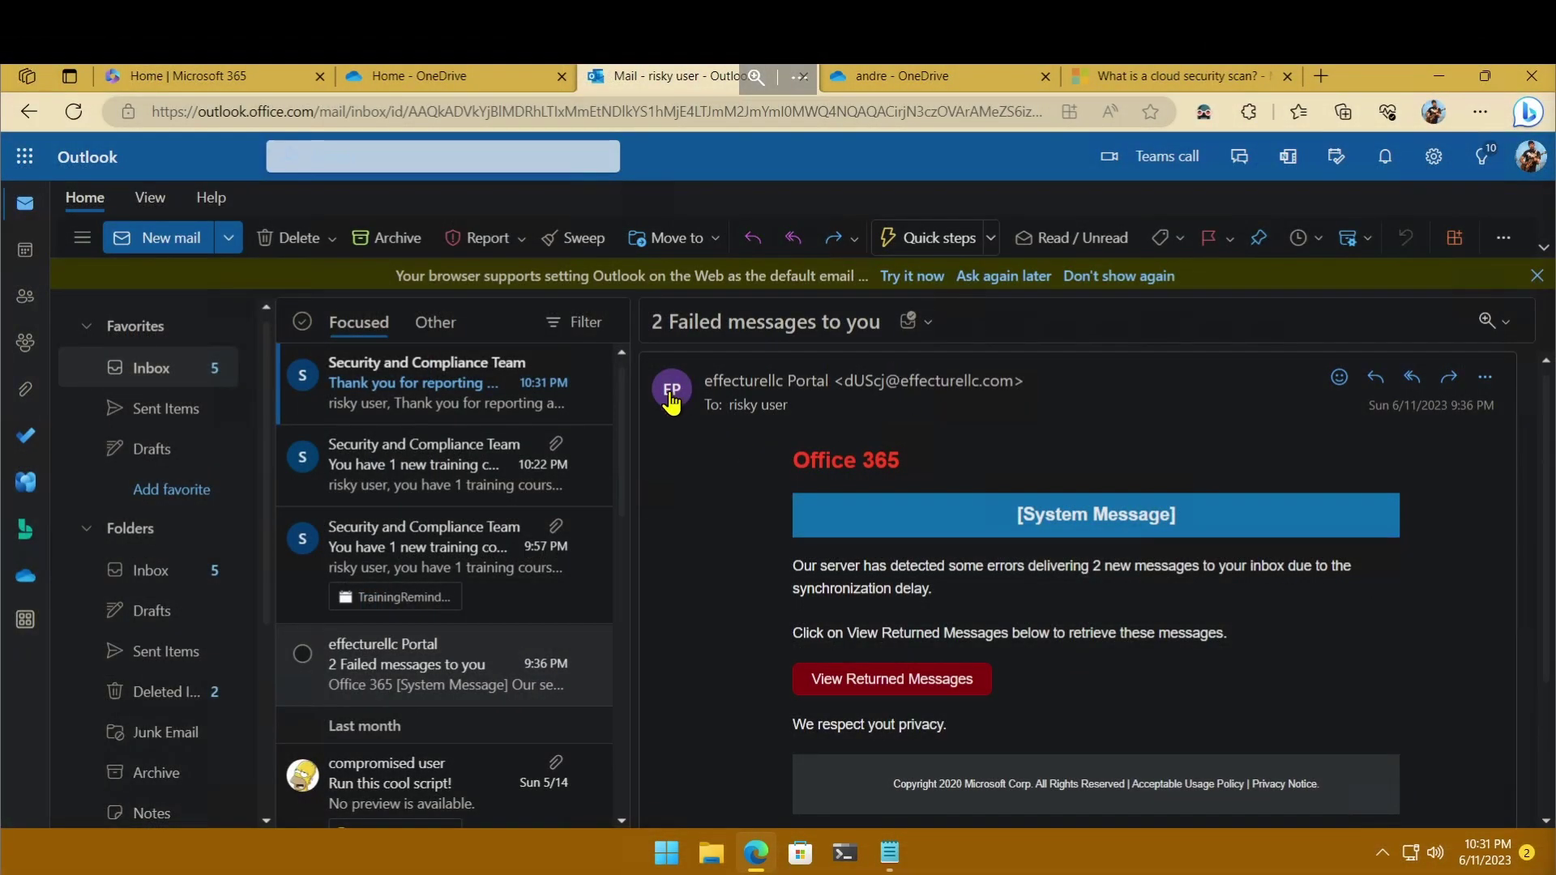
click(414, 395)
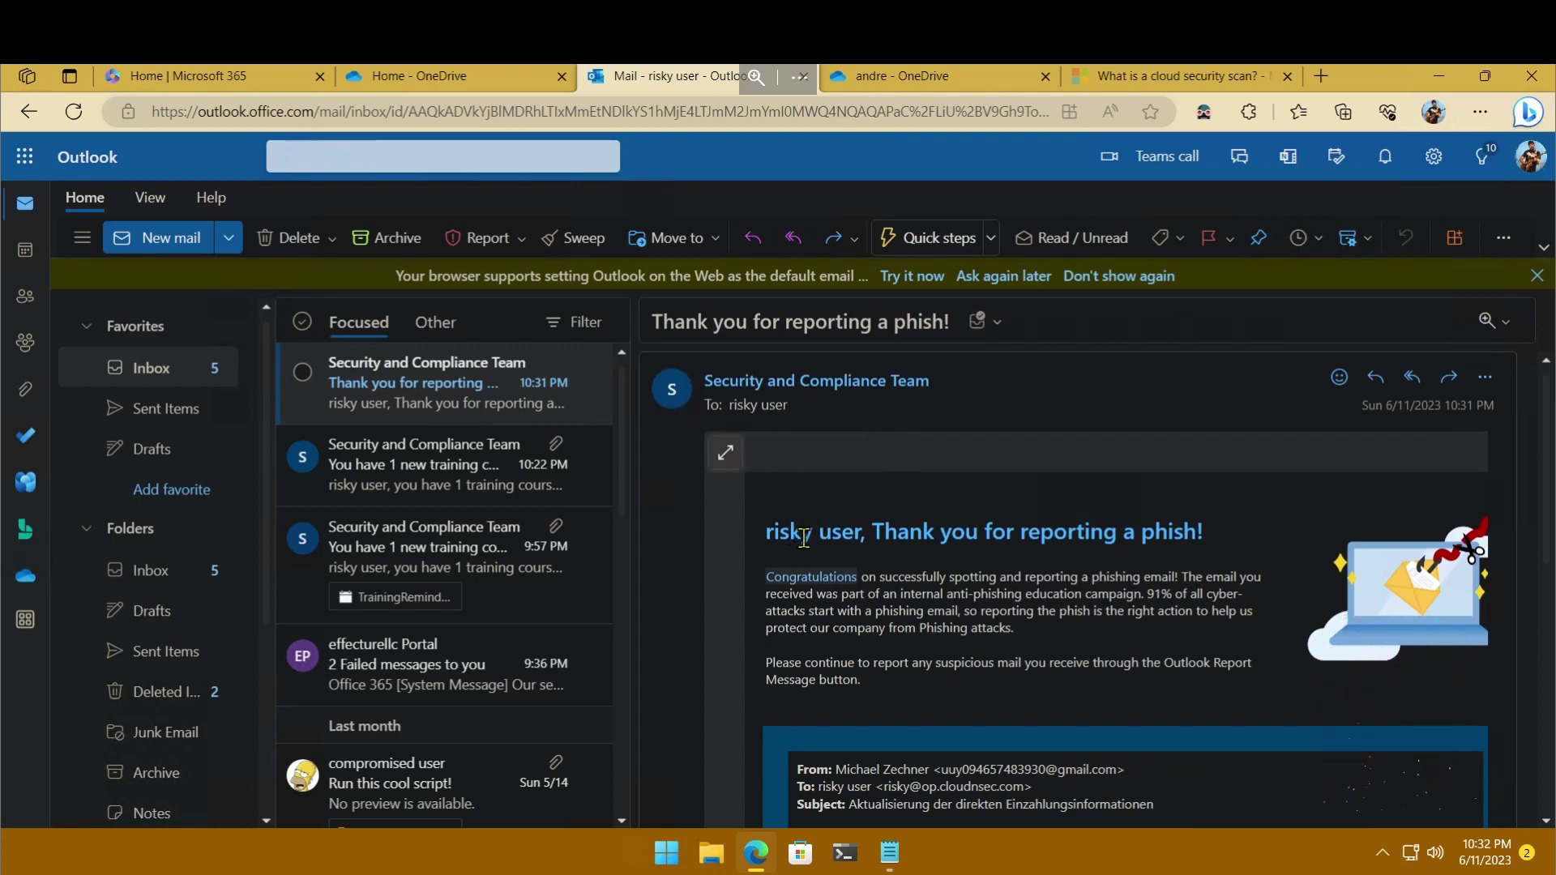
drag(881, 535, 1200, 540)
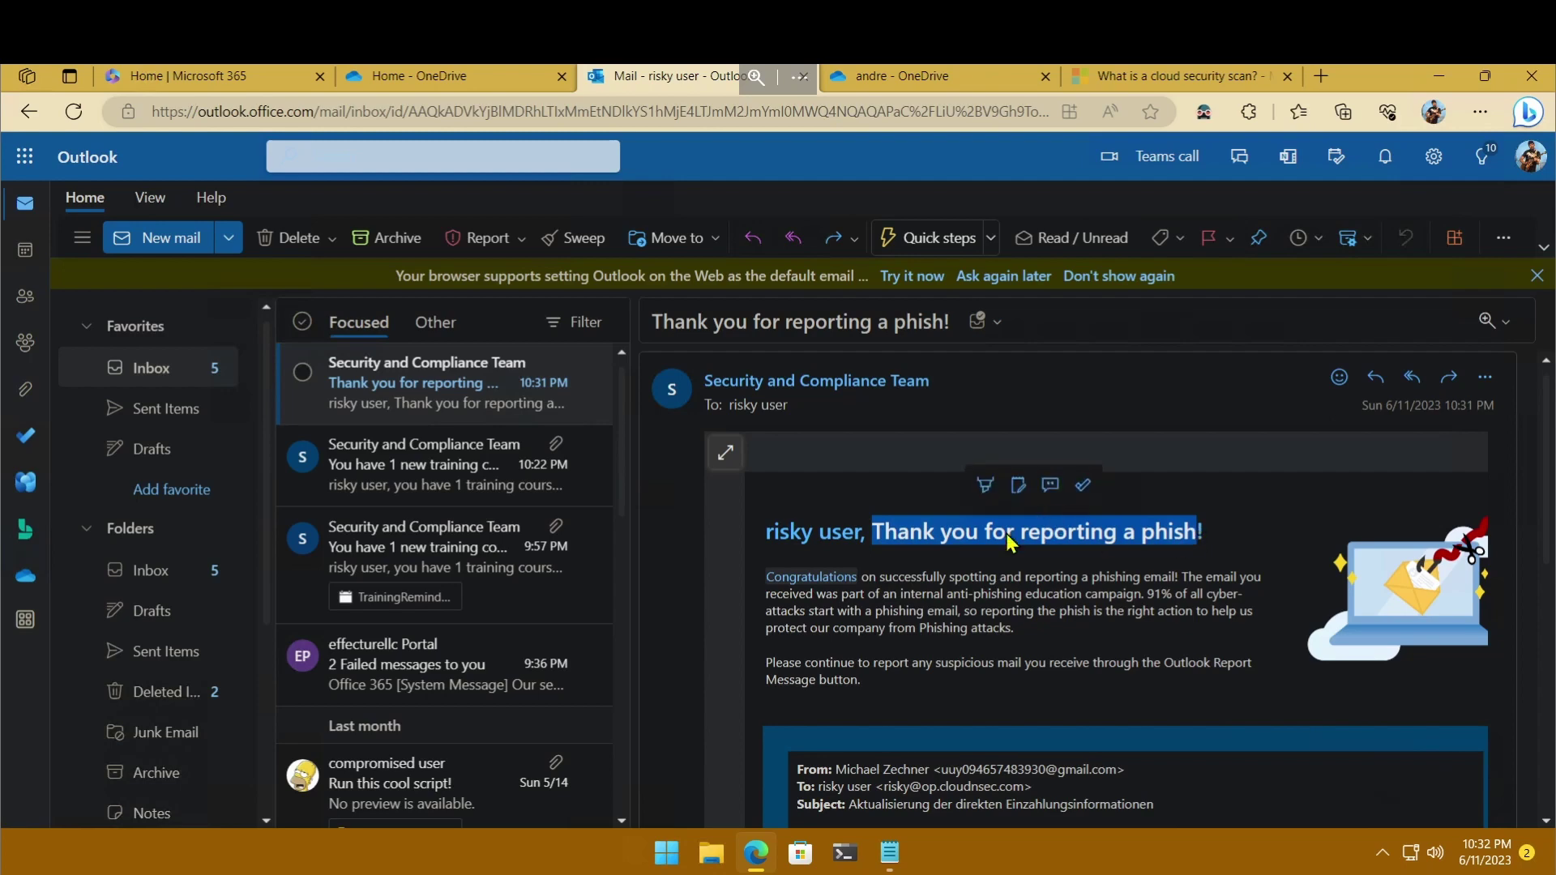
click(959, 563)
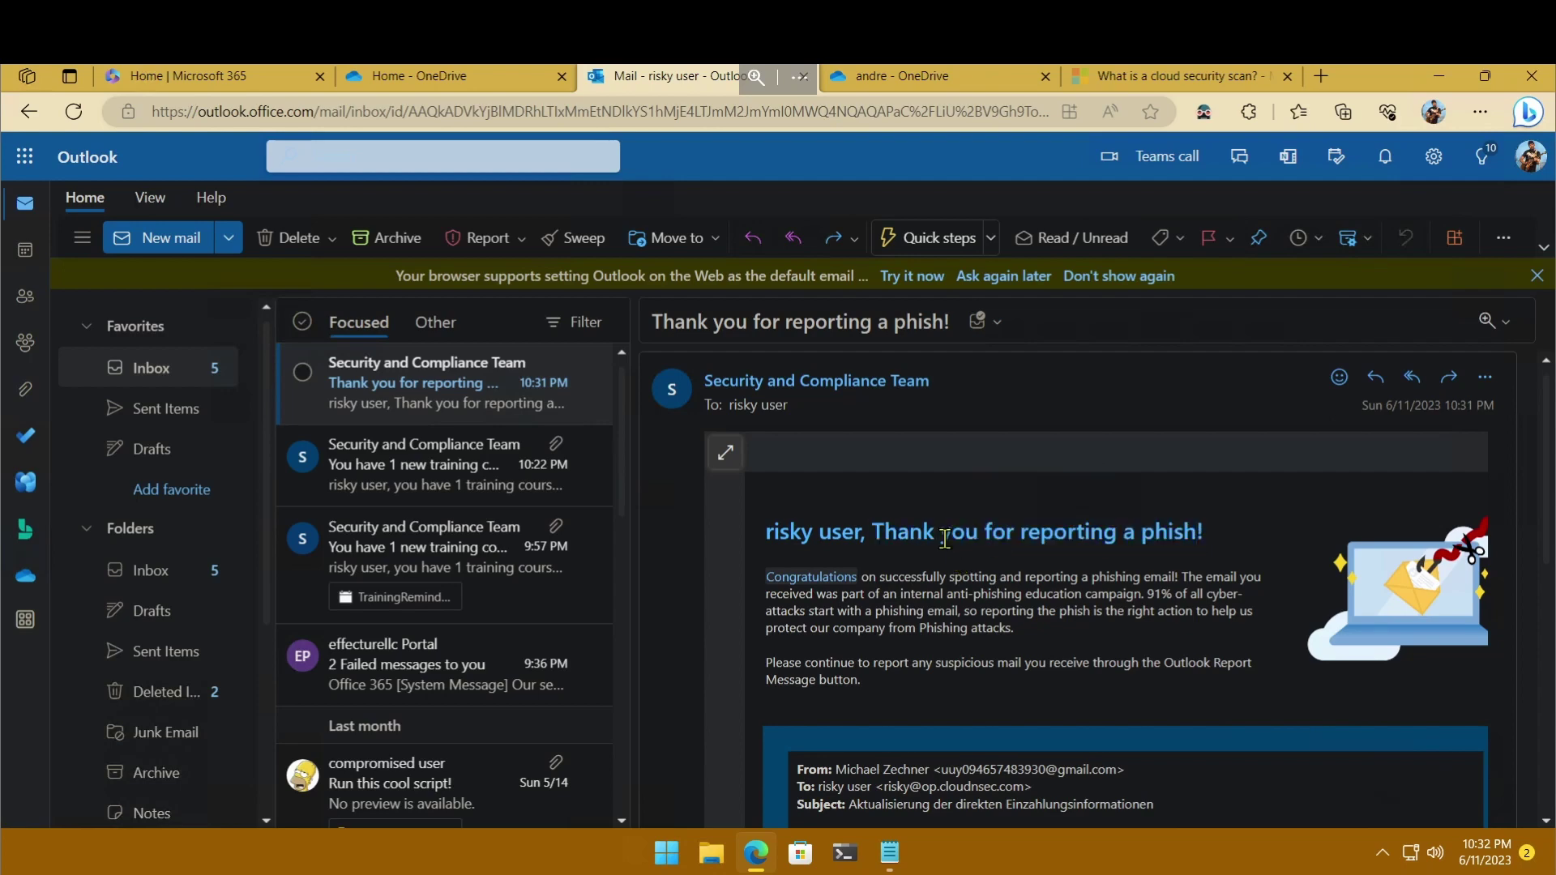
scroll(913, 573, down, 1)
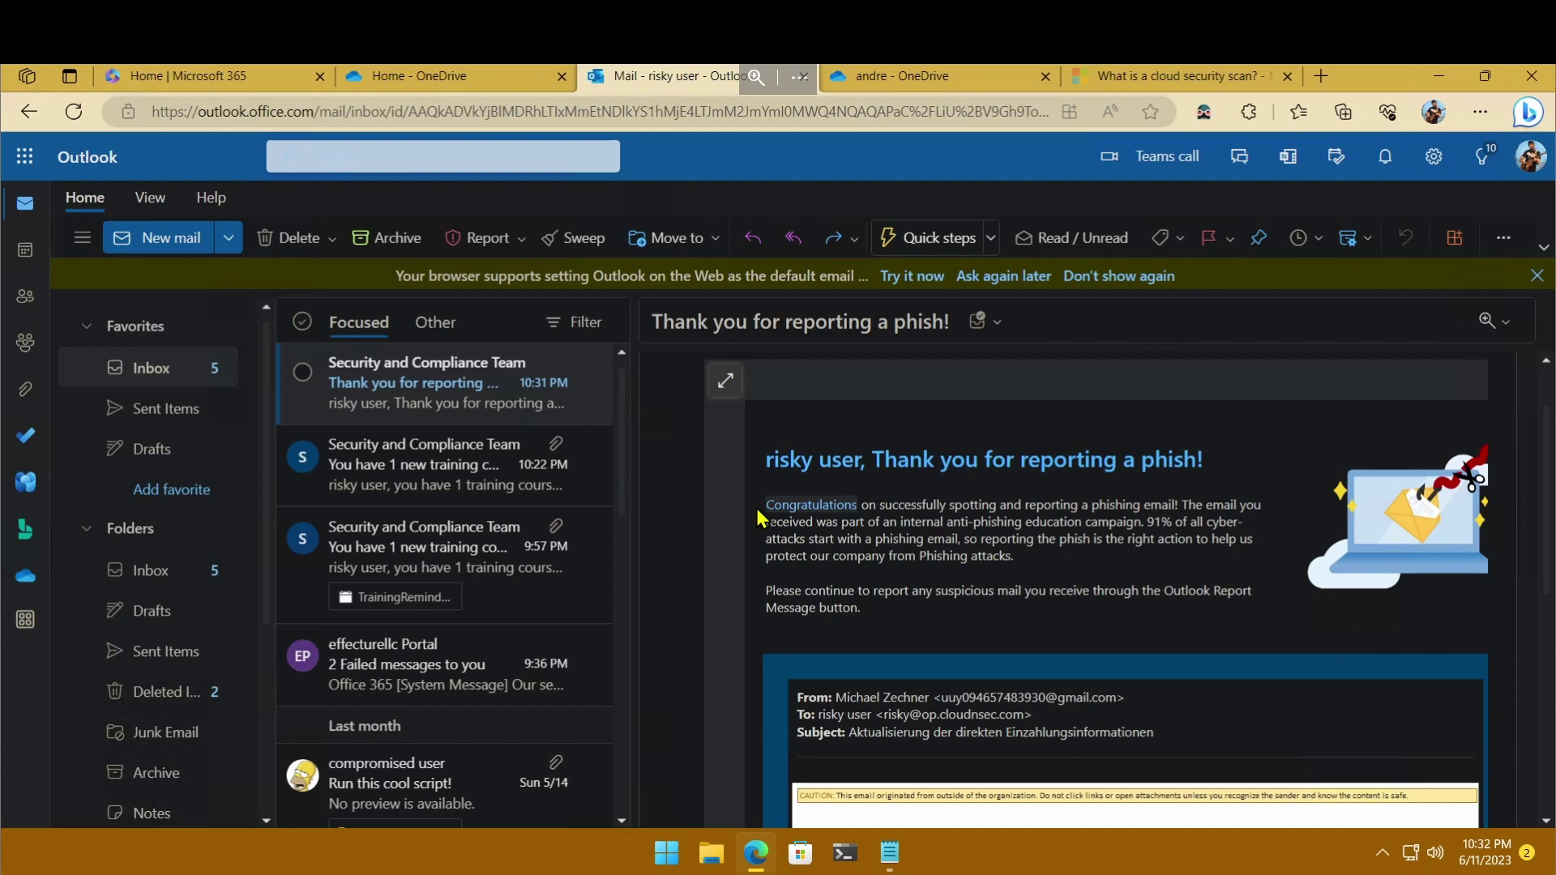
scroll(760, 518, down, 3)
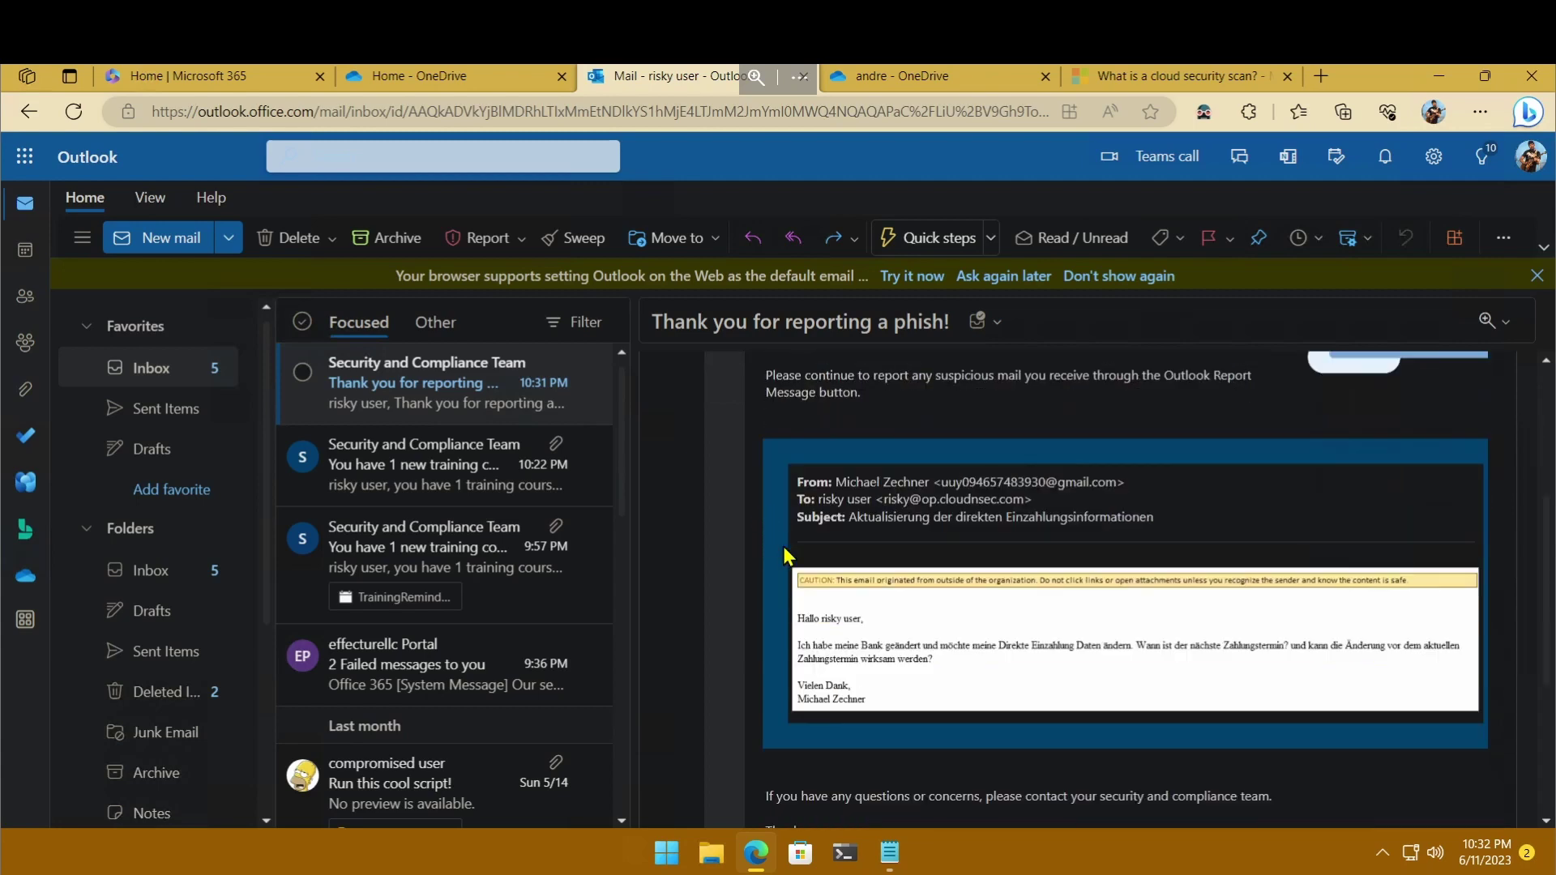
scroll(855, 626, down, 2)
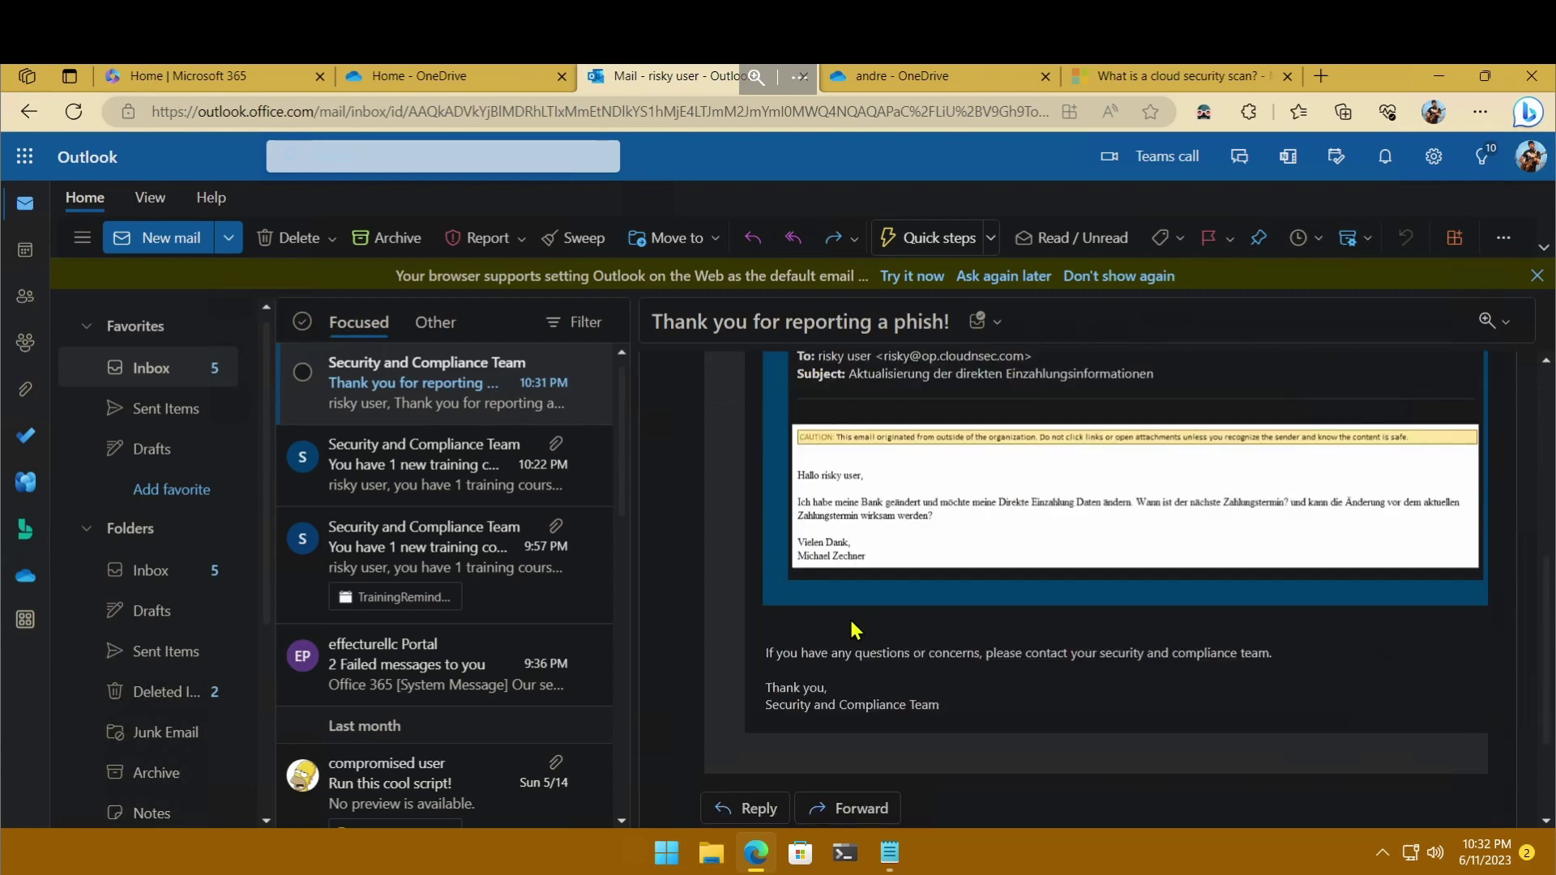
scroll(855, 626, up, 6)
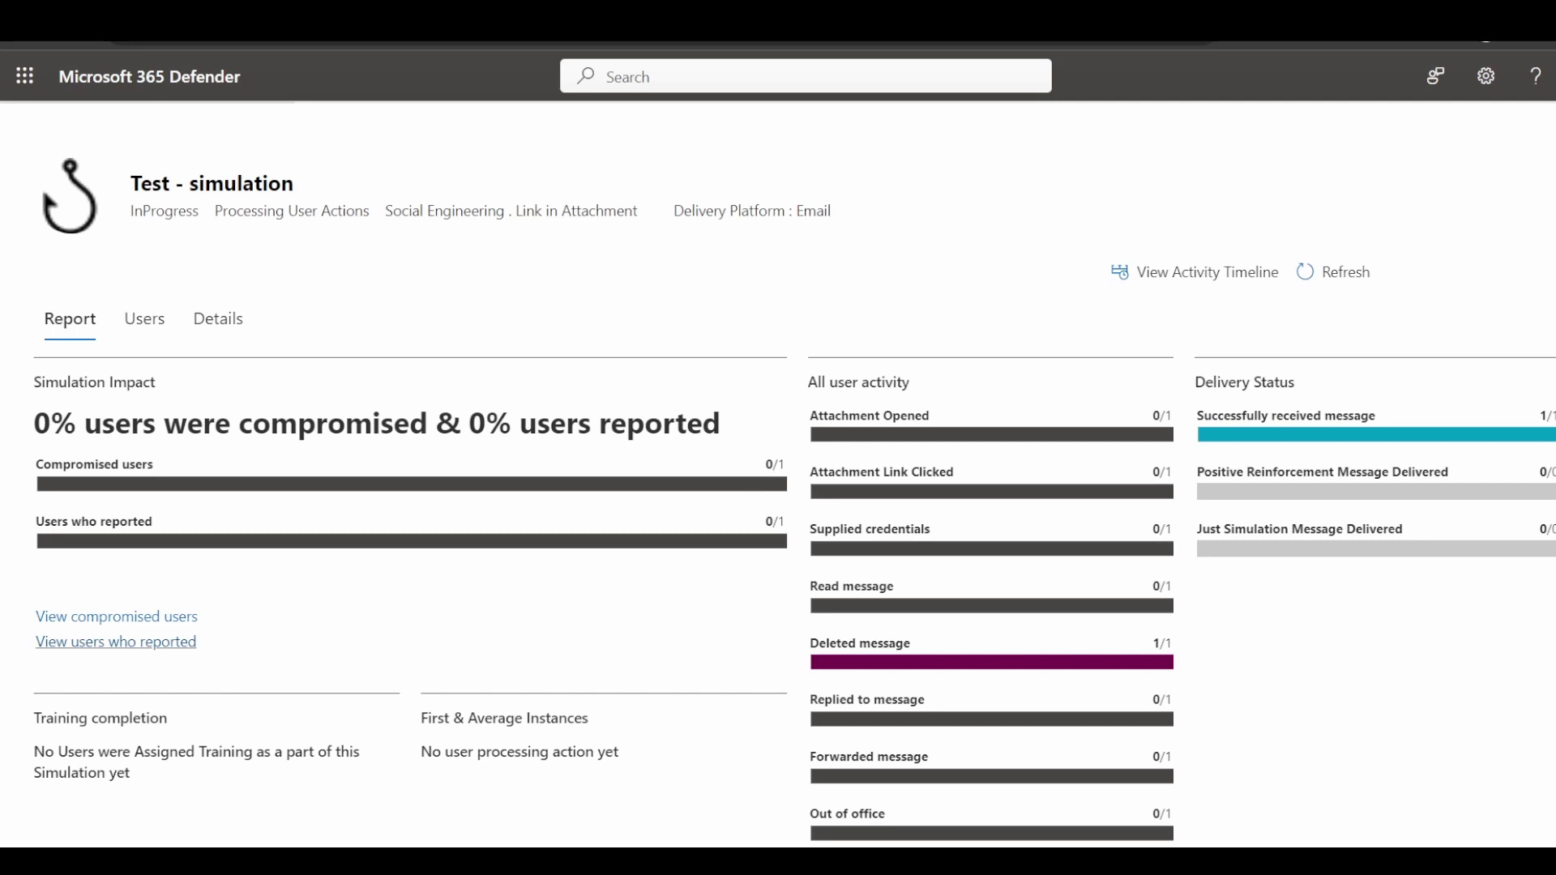
Back in the Microsoft 365 Defender report of "Test - simulation", view the users who reported the message.
click(116, 642)
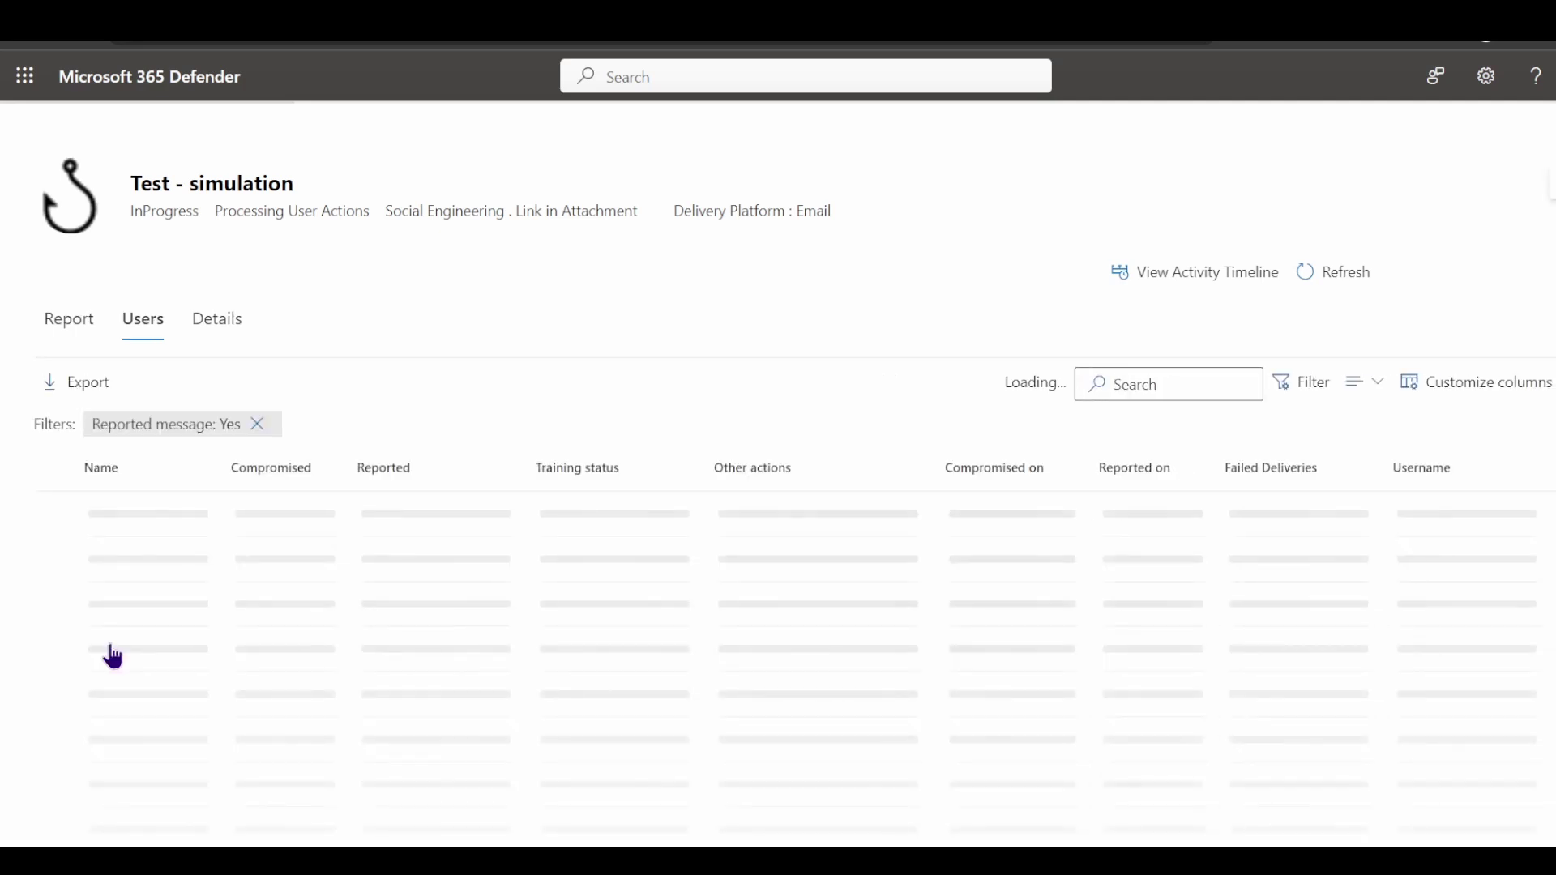